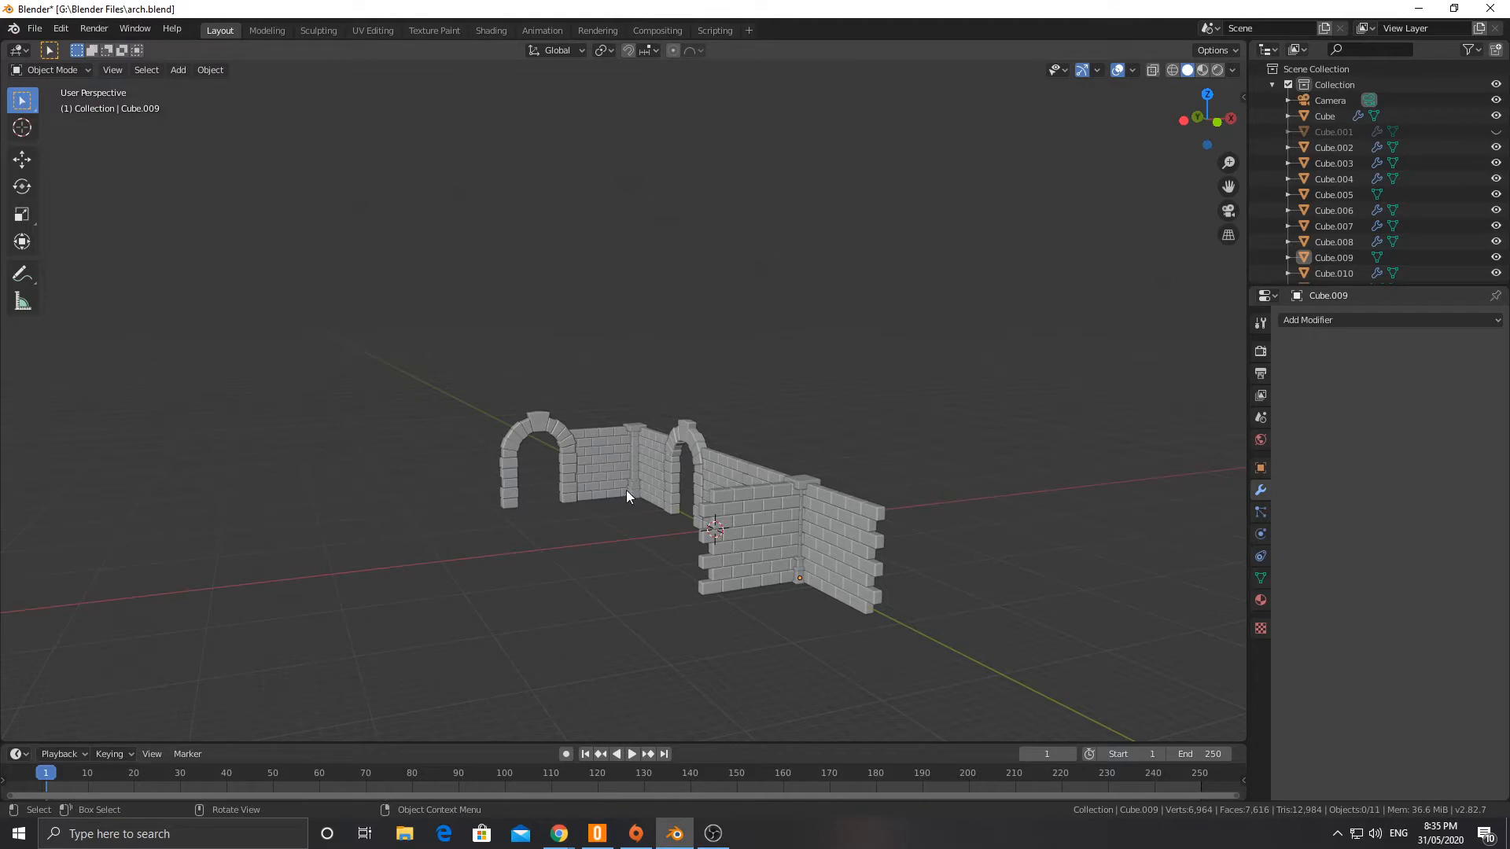
Step: Examine the arches, brick walls and pillars of the existing scene from several sides
{"action": "middle_click_drag", "start_coordinate": [627, 495], "coordinate": [648, 578]}
{"action": "left_click", "coordinate": [648, 595]}
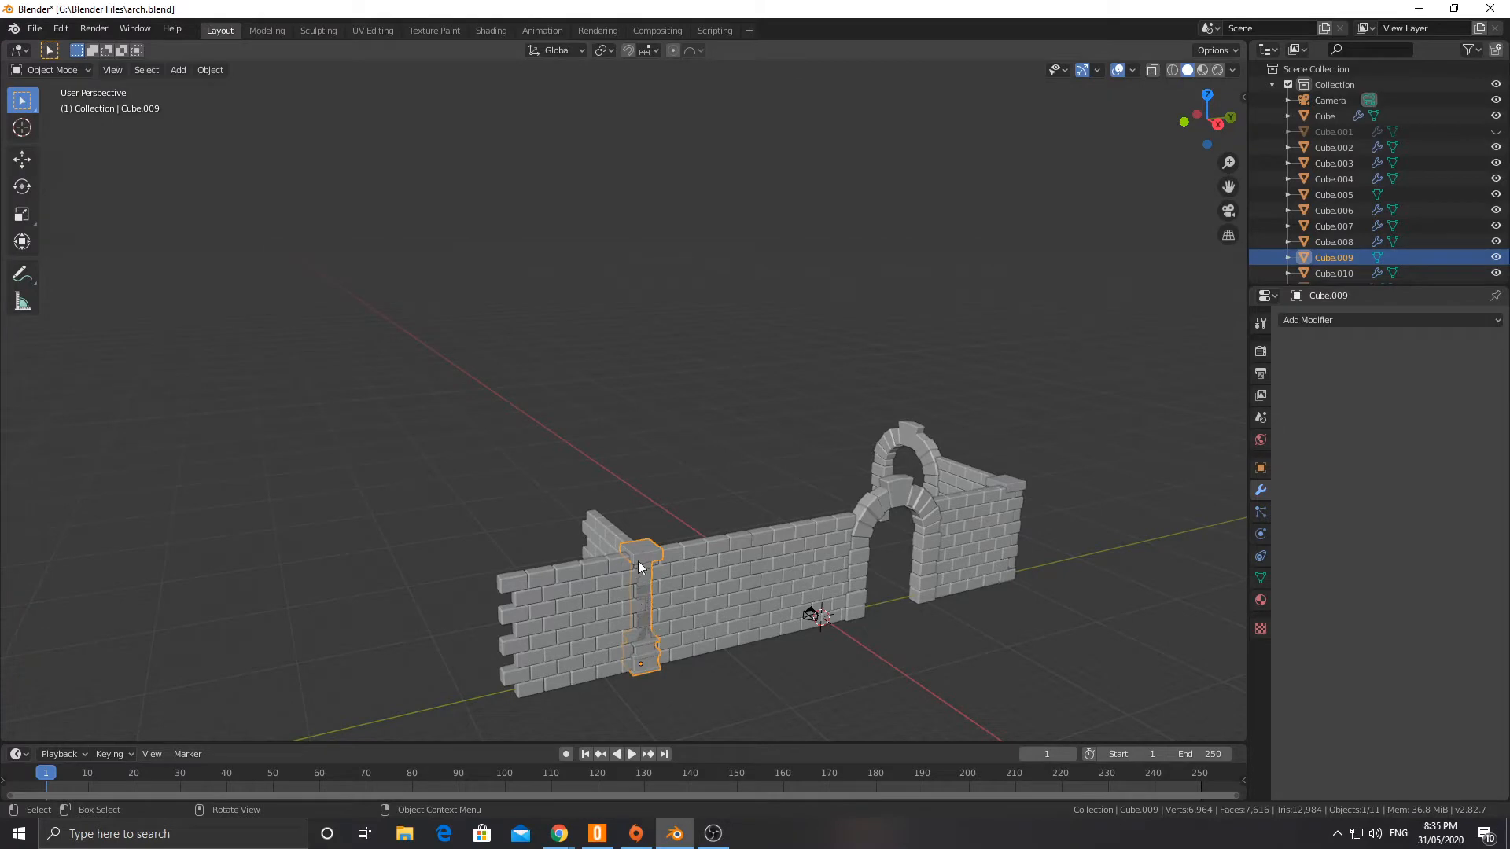
{"action": "middle_click_drag", "start_coordinate": [639, 564], "coordinate": [760, 579]}
{"action": "left_click", "coordinate": [580, 498]}
{"action": "middle_click_drag", "start_coordinate": [580, 499], "coordinate": [700, 470]}
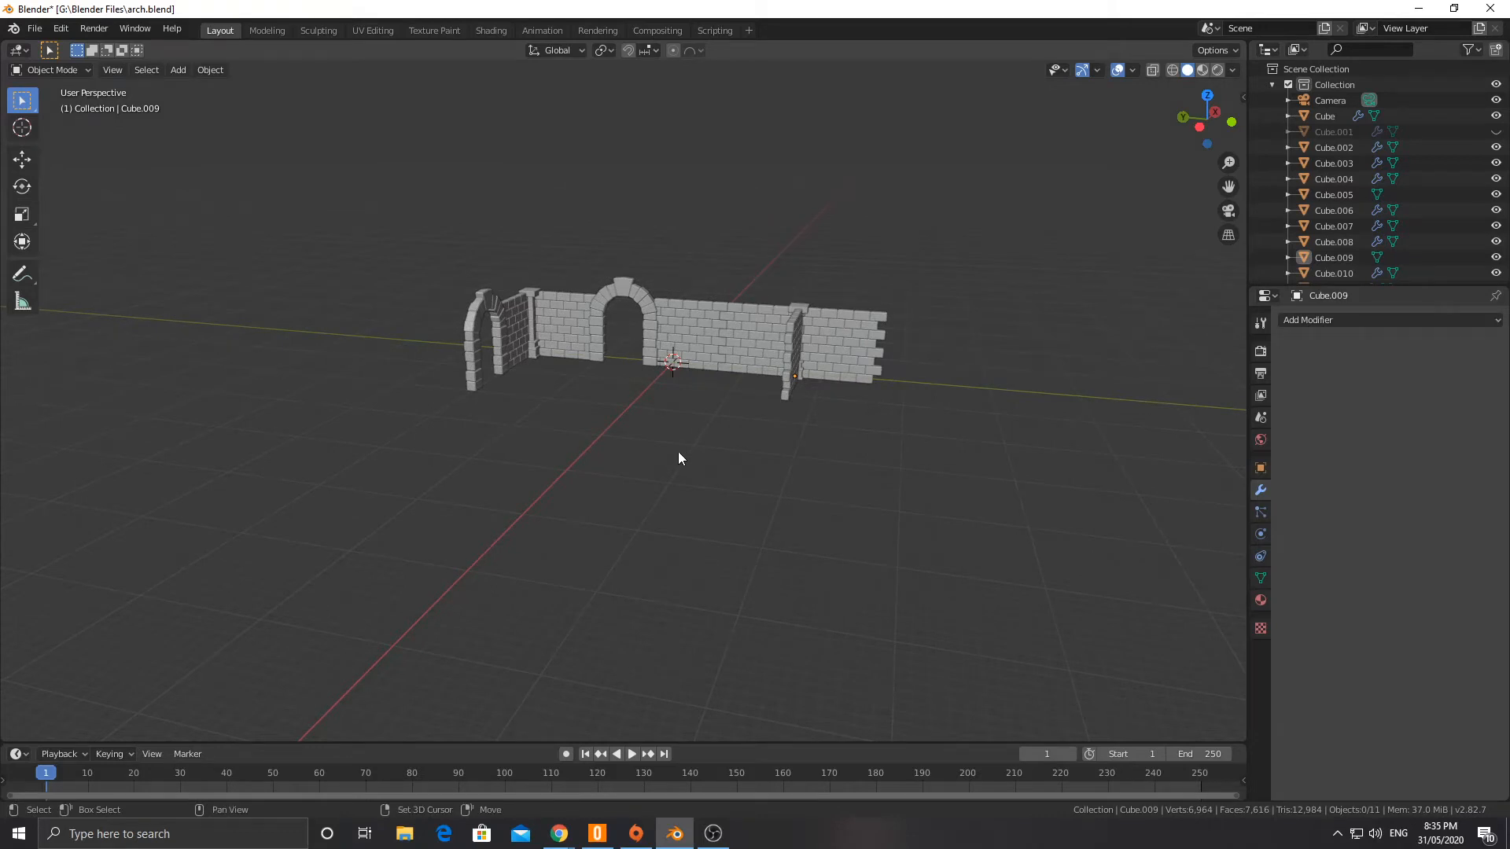
{"action": "middle_click_drag", "start_coordinate": [678, 451], "coordinate": [616, 531], "text": "shift"}
{"action": "scroll", "coordinate": [609, 515], "scroll_direction": "up", "scroll_amount": 3}
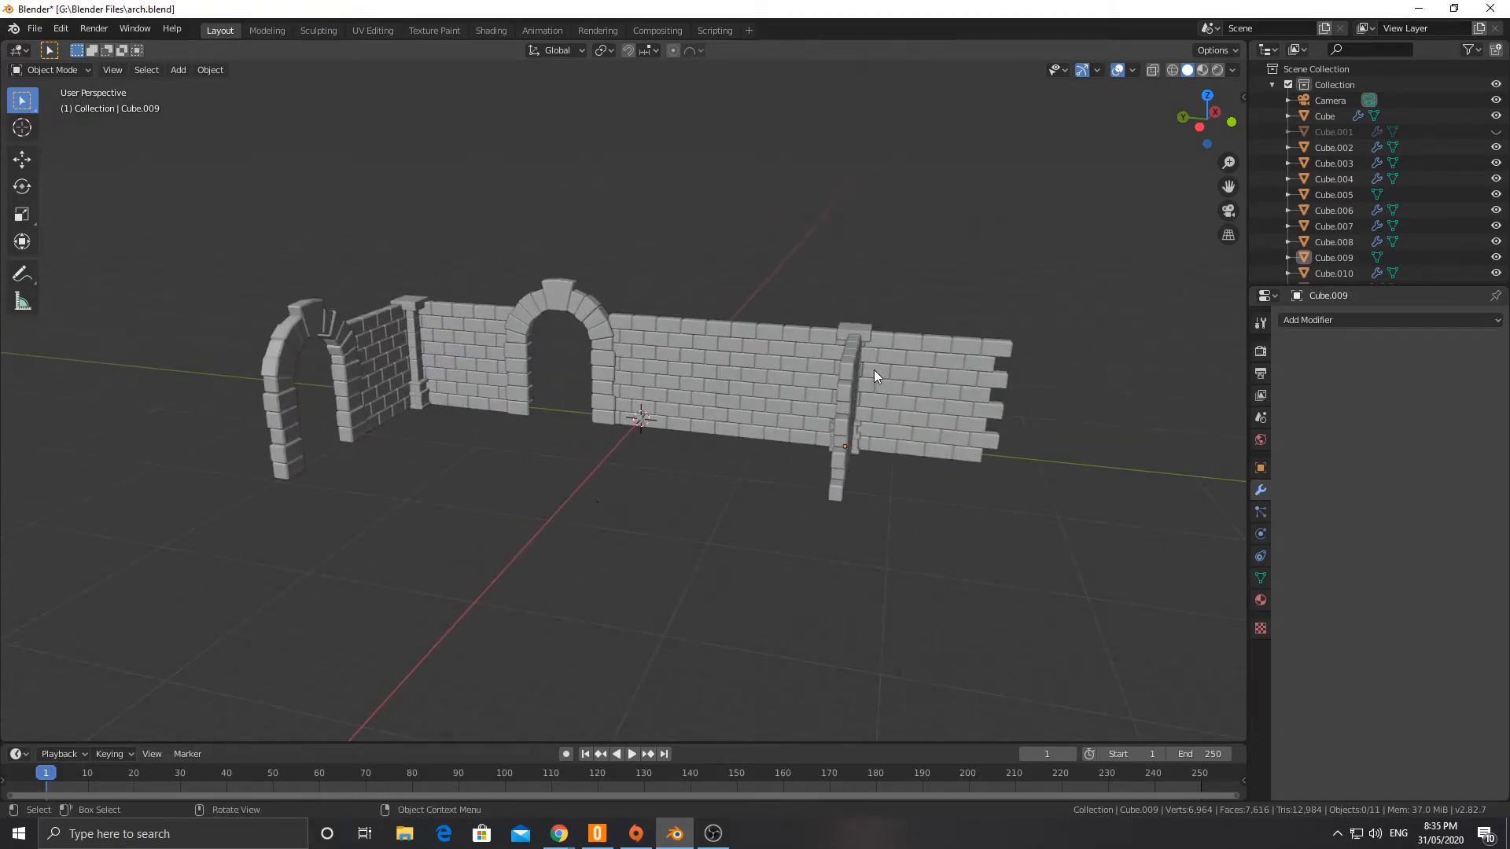
{"action": "middle_click_drag", "start_coordinate": [870, 374], "coordinate": [802, 397]}
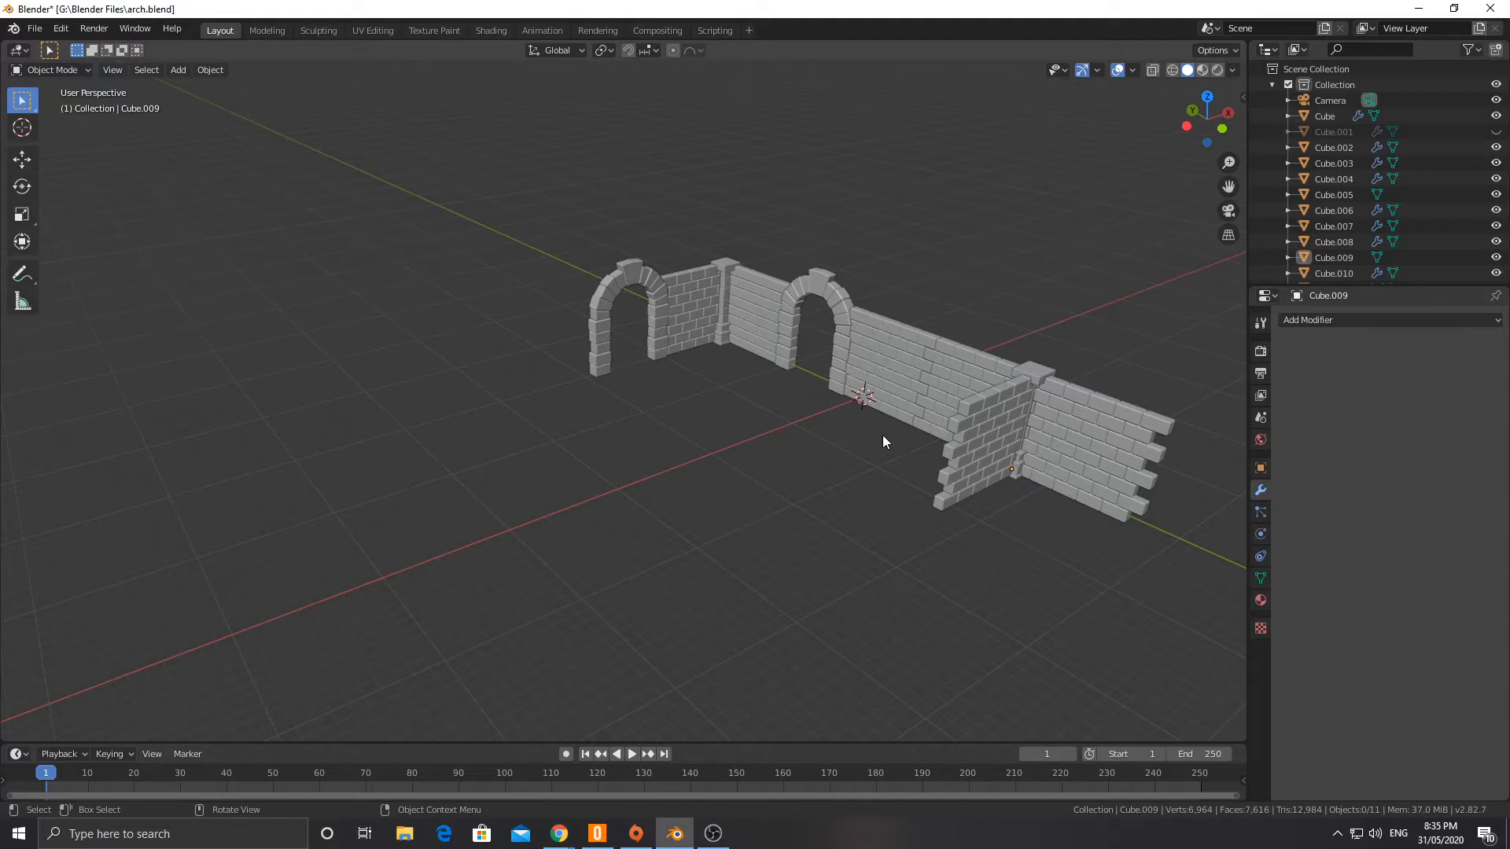
{"action": "middle_click_drag", "start_coordinate": [889, 433], "coordinate": [643, 410]}
{"action": "scroll", "coordinate": [739, 477], "scroll_direction": "up", "scroll_amount": 3}
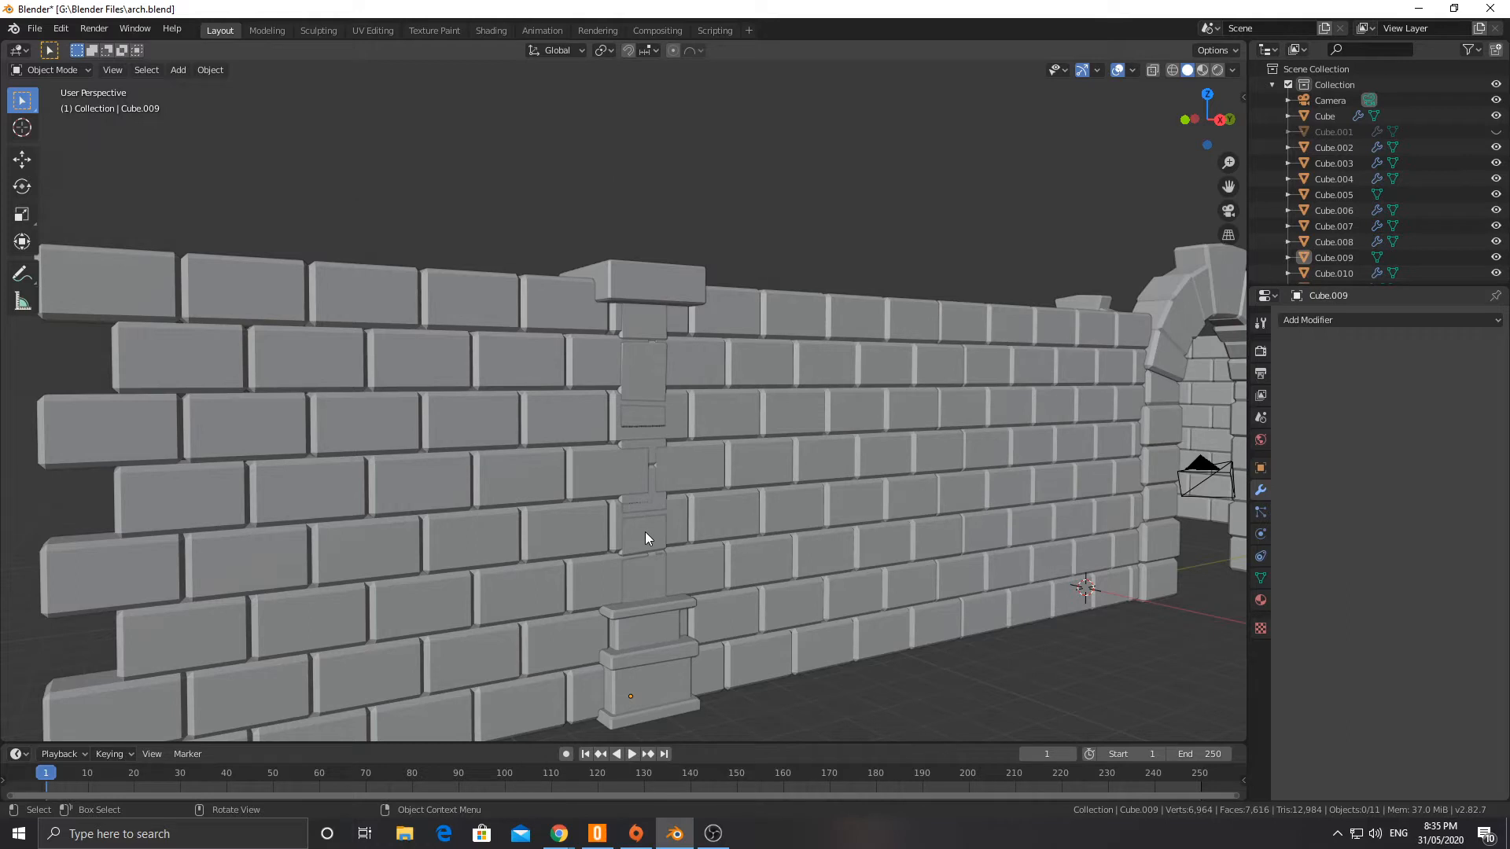
{"action": "scroll", "coordinate": [645, 462], "scroll_direction": "down", "scroll_amount": 6}
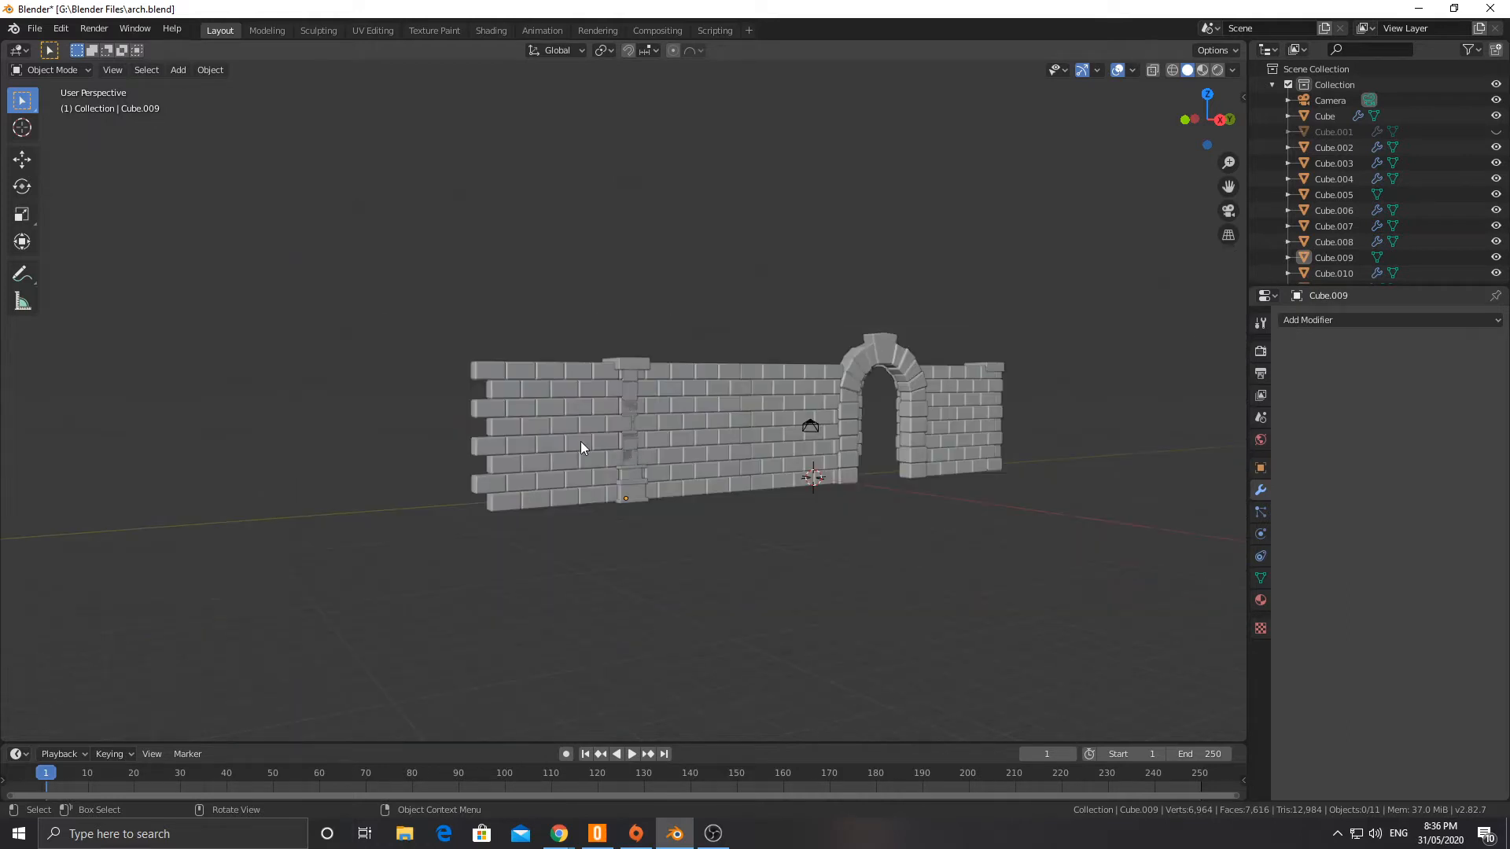
{"action": "middle_click_drag", "start_coordinate": [583, 441], "coordinate": [619, 488]}
{"action": "left_click", "coordinate": [179, 71]}
{"action": "mouse_move", "coordinate": [206, 88]}
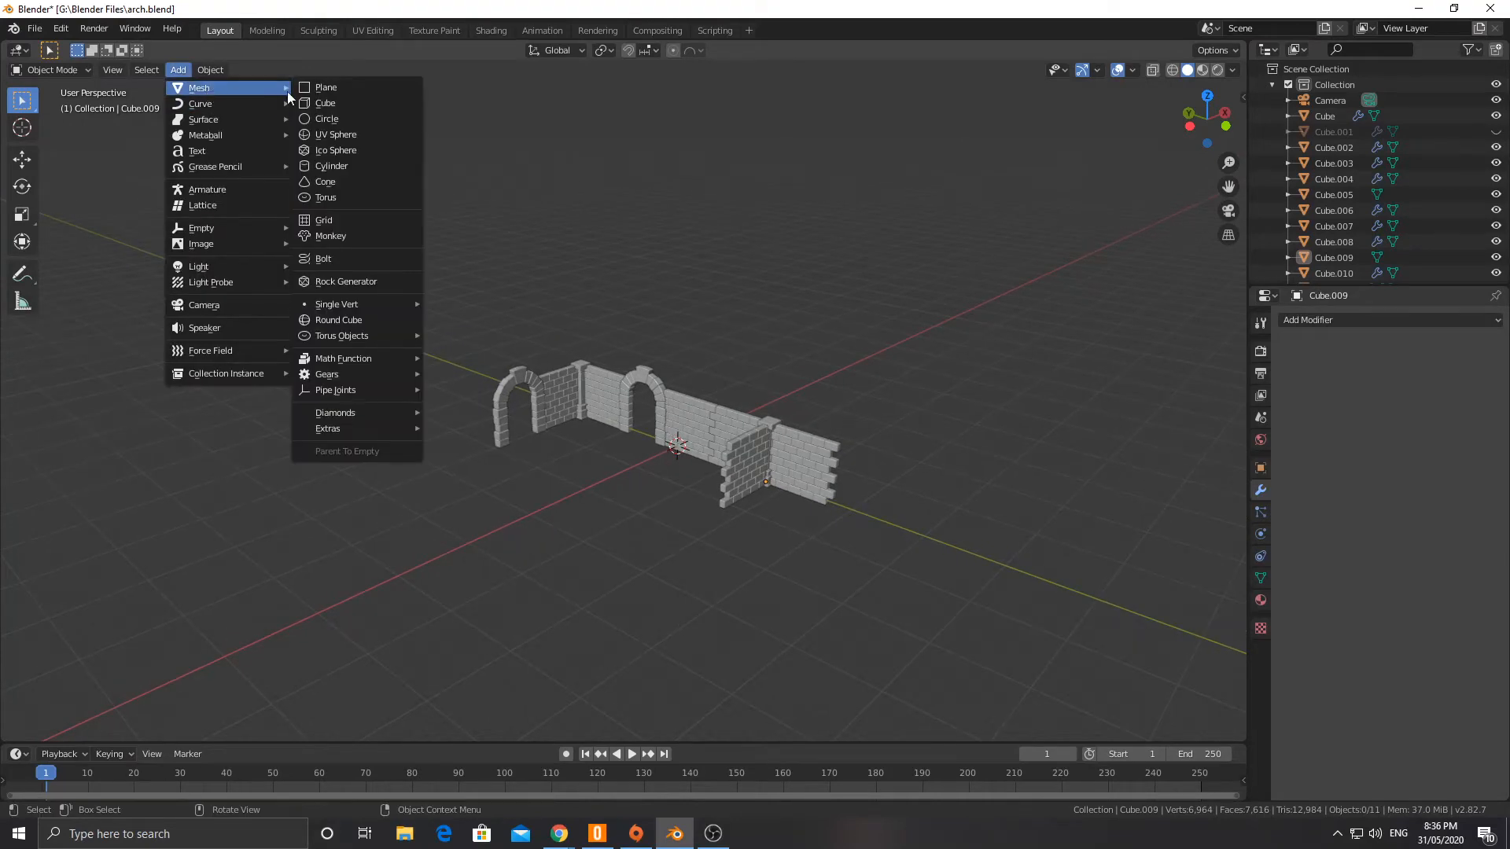
{"action": "left_click", "coordinate": [332, 166]}
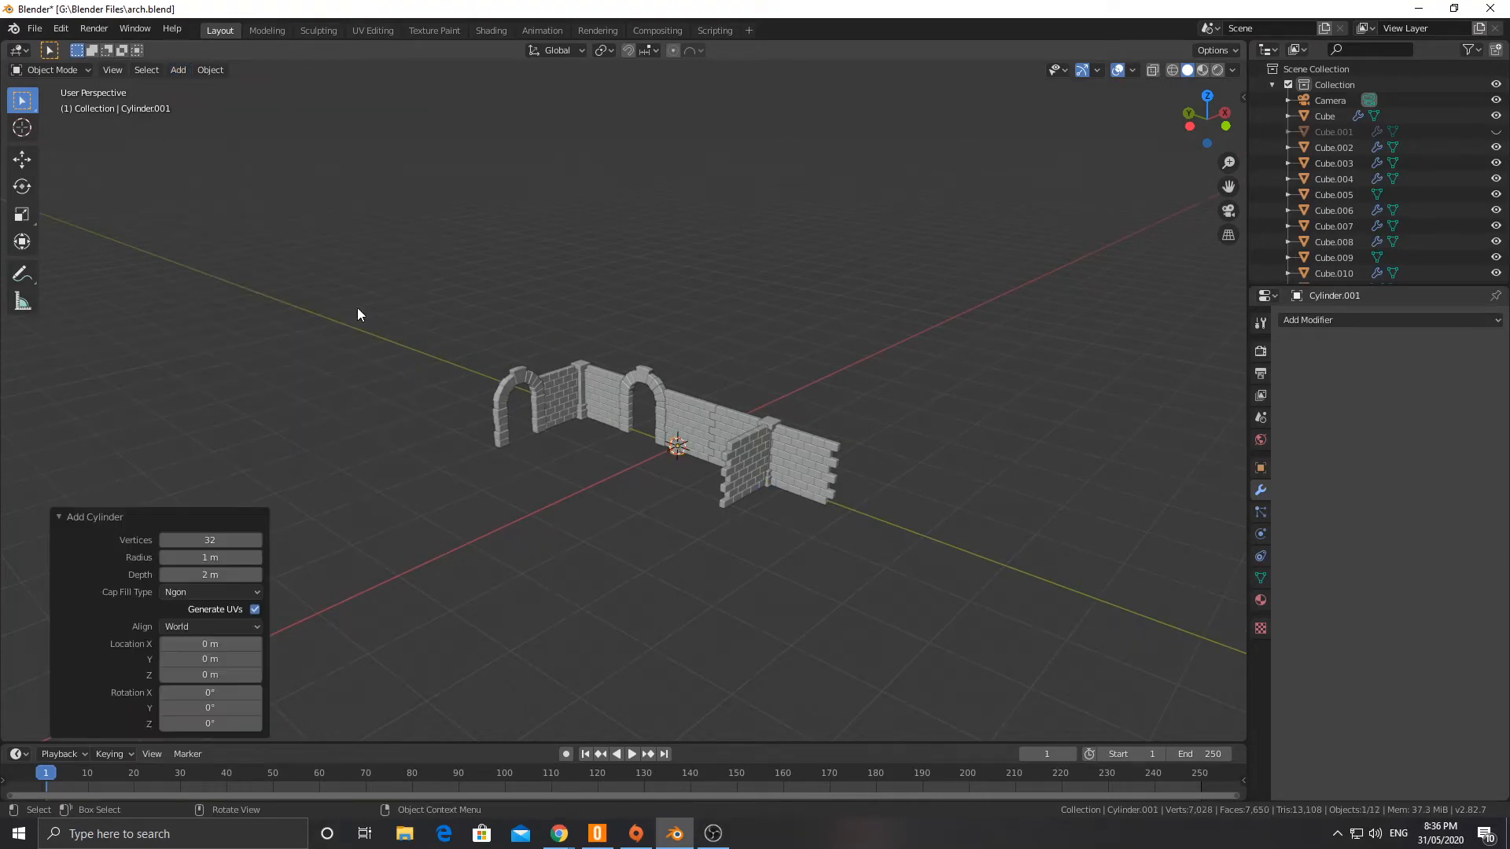
{"action": "scroll", "coordinate": [724, 468], "scroll_direction": "up", "scroll_amount": 8}
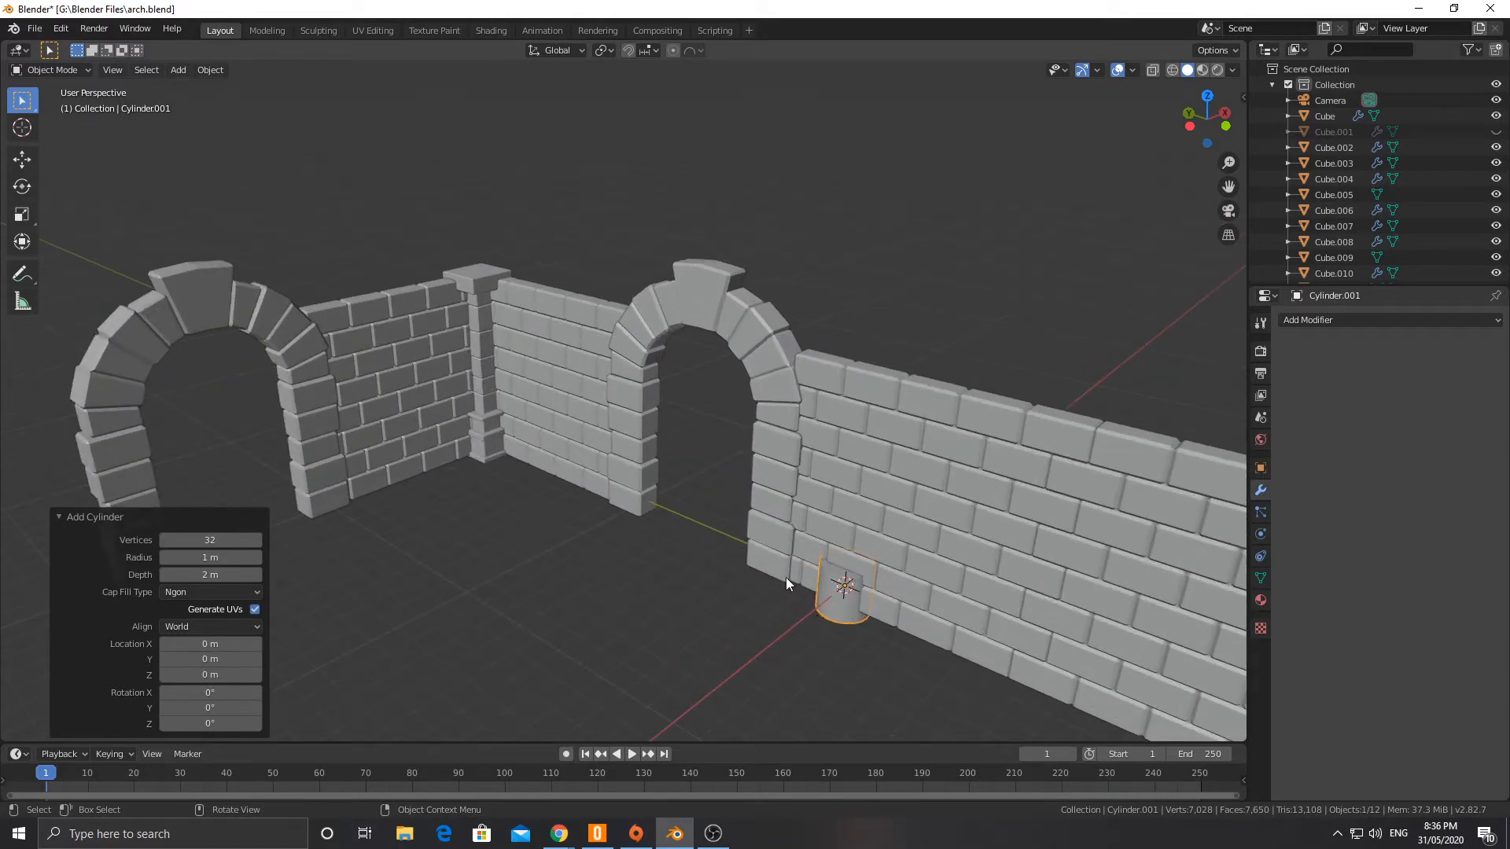
{"action": "key", "text": "KP_Divide"}
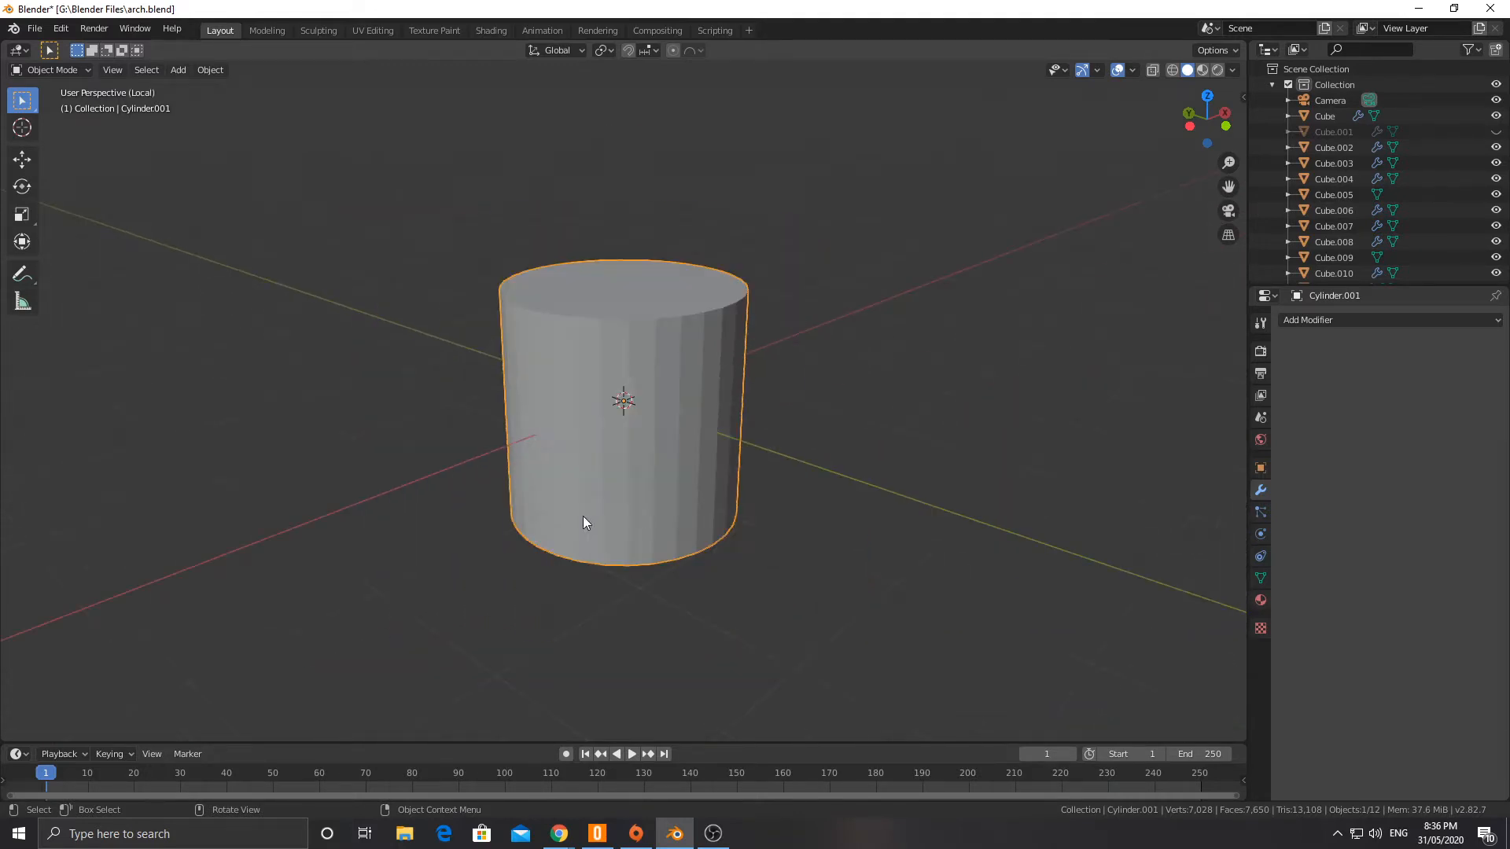
{"action": "middle_click_drag", "start_coordinate": [795, 395], "coordinate": [693, 407]}
{"action": "scroll", "coordinate": [668, 398], "scroll_direction": "down", "scroll_amount": 3}
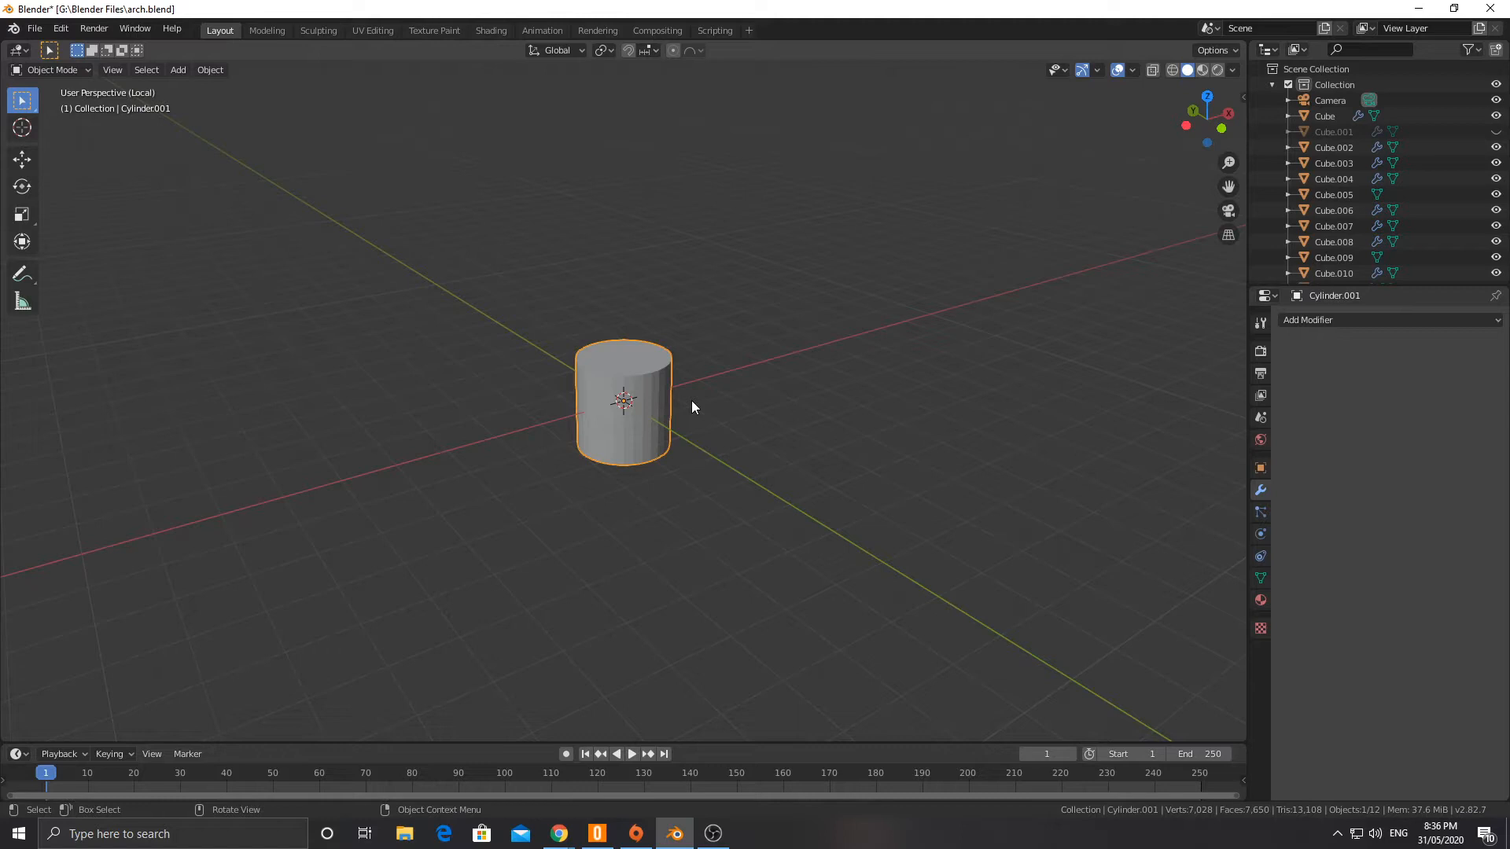
{"action": "scroll", "coordinate": [620, 394], "scroll_direction": "down", "scroll_amount": 5}
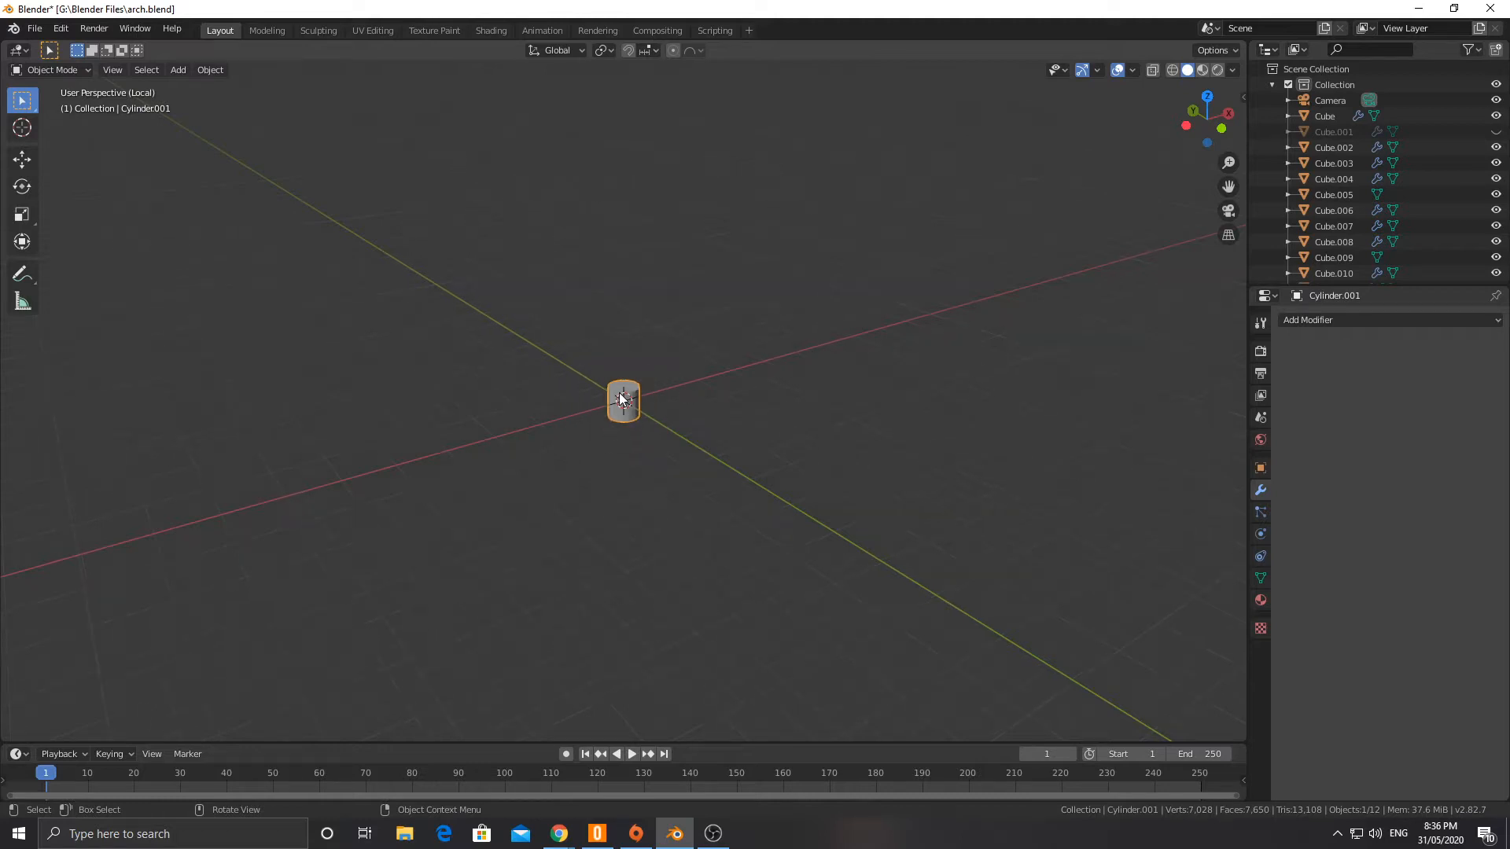
{"action": "key", "text": "Delete"}
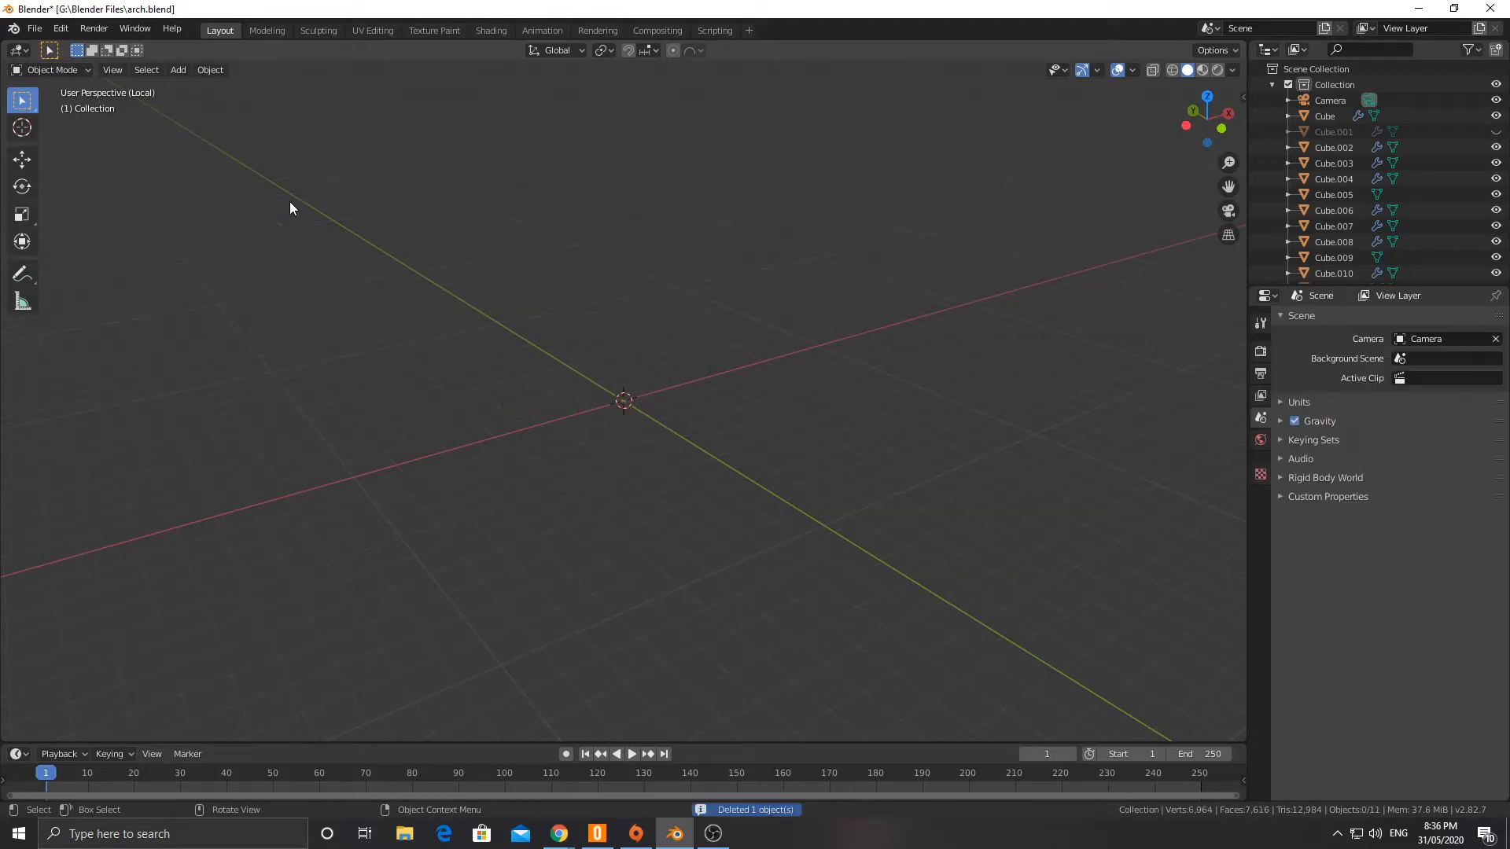
Step: Add a cylinder mesh with 8 vertices at the world origin and show it alone in local view
{"action": "left_click", "coordinate": [178, 69]}
{"action": "mouse_move", "coordinate": [197, 85]}
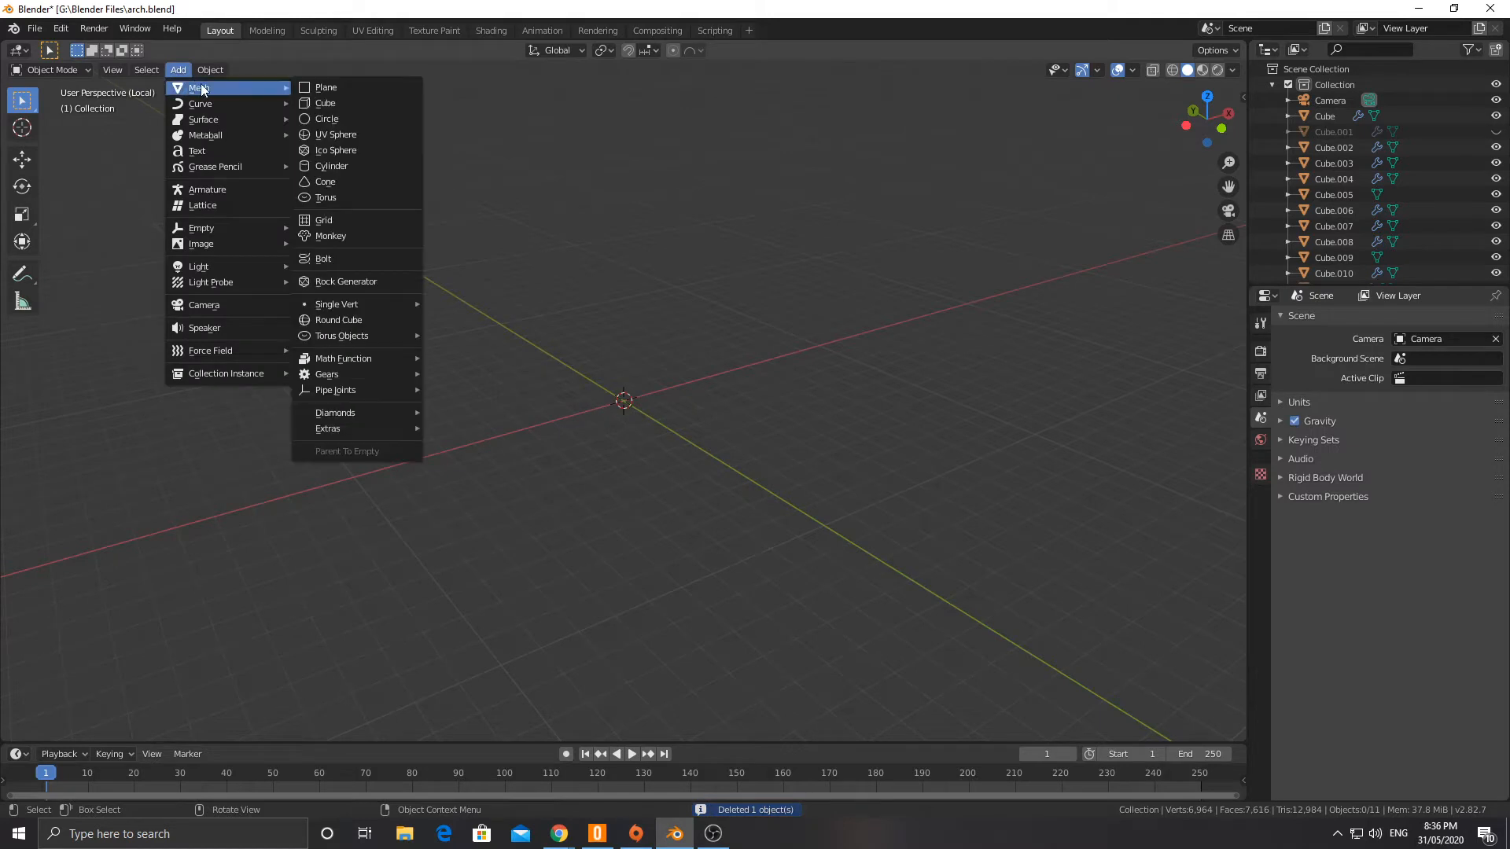
{"action": "left_click", "coordinate": [346, 166]}
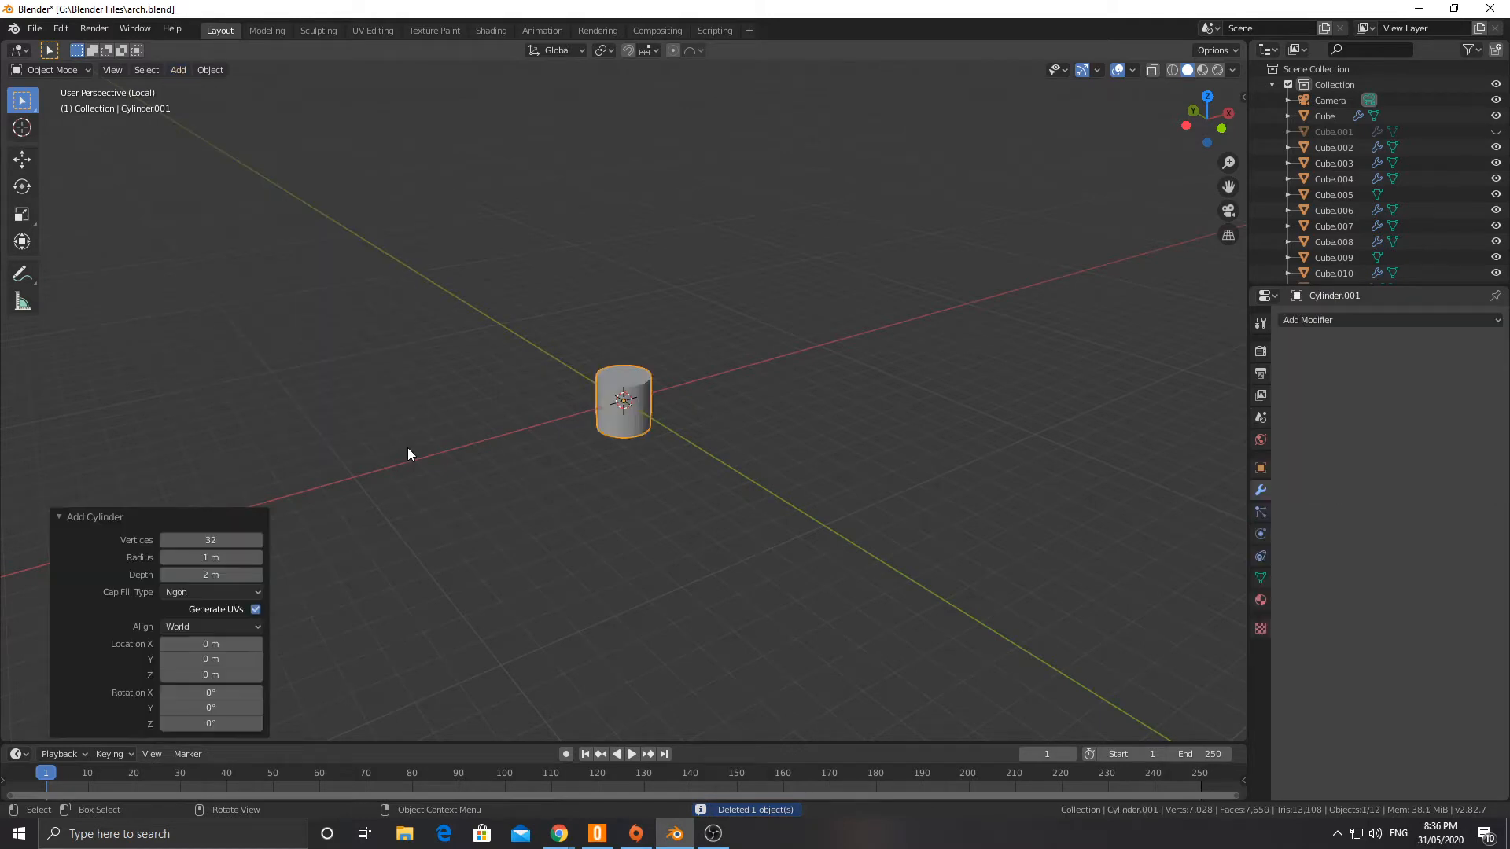
{"action": "left_click", "coordinate": [205, 541]}
{"action": "type", "text": "8"}
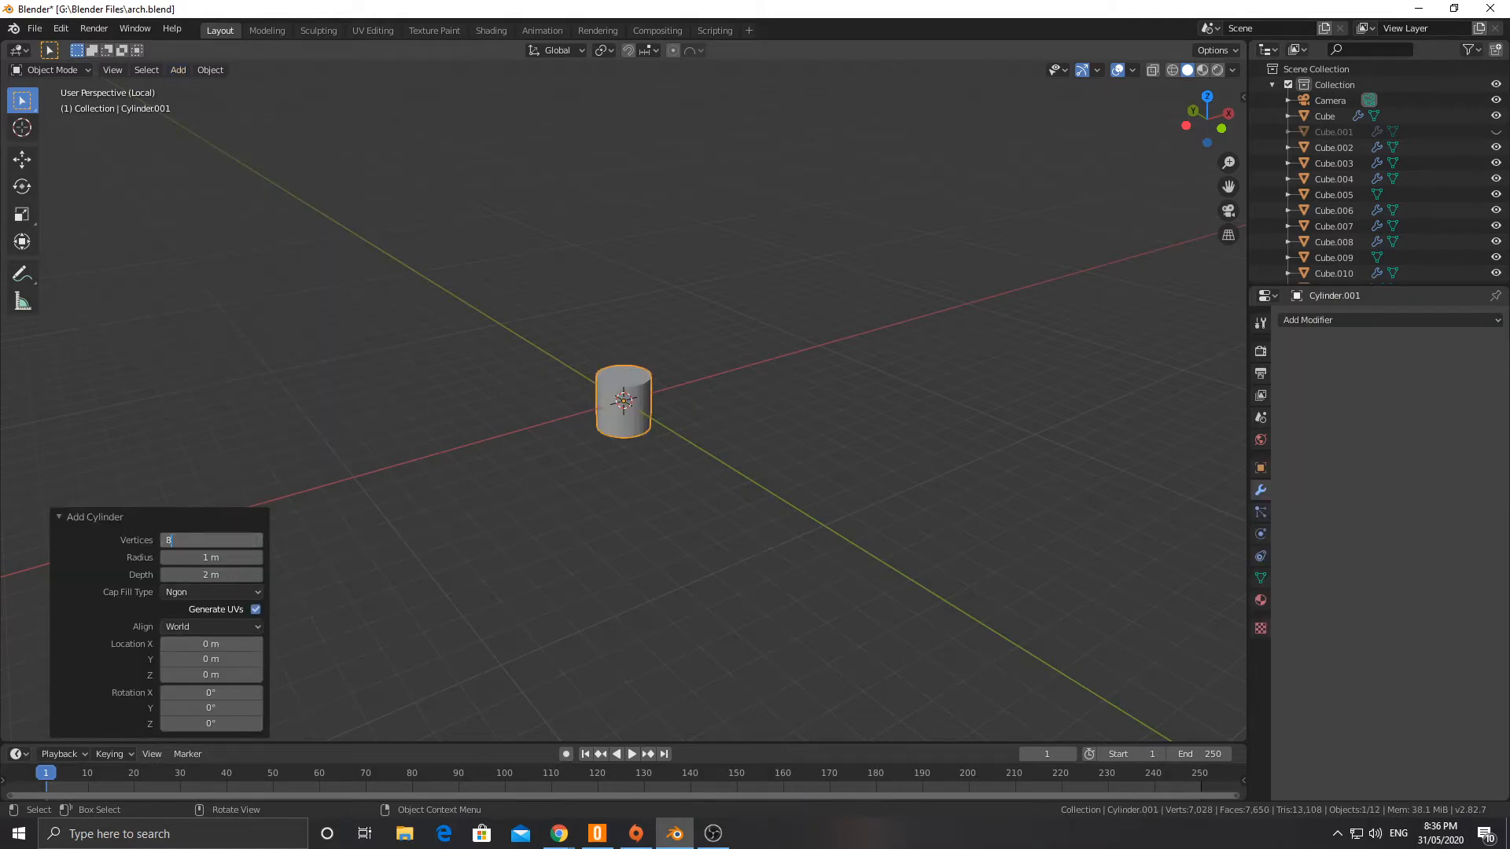
{"action": "key", "text": "Return"}
{"action": "key", "text": "KP_Divide"}
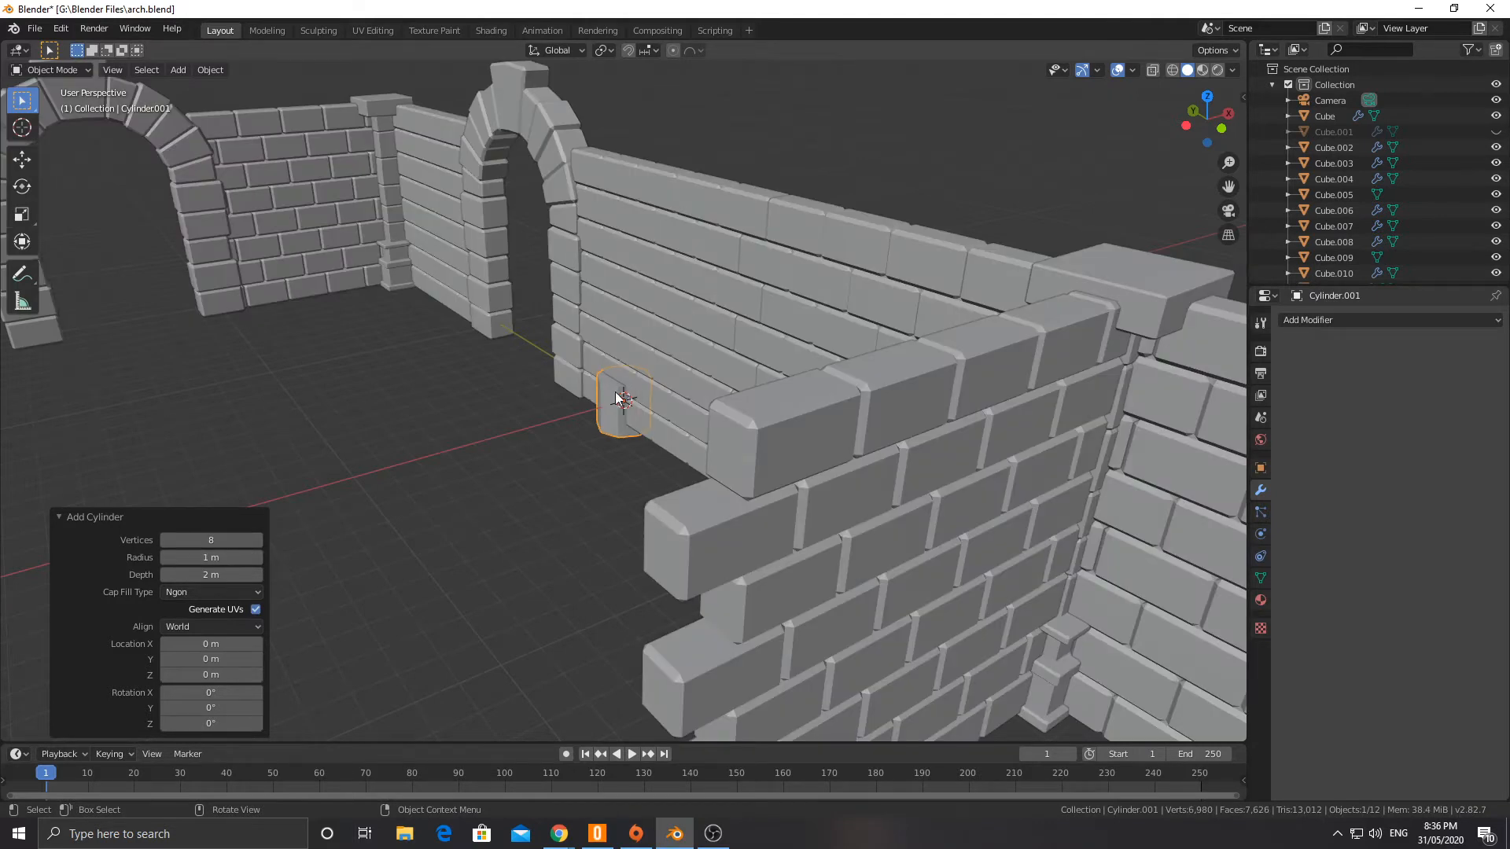
{"action": "key", "text": "KP_Divide"}
{"action": "scroll", "coordinate": [612, 411], "scroll_direction": "down", "scroll_amount": 10}
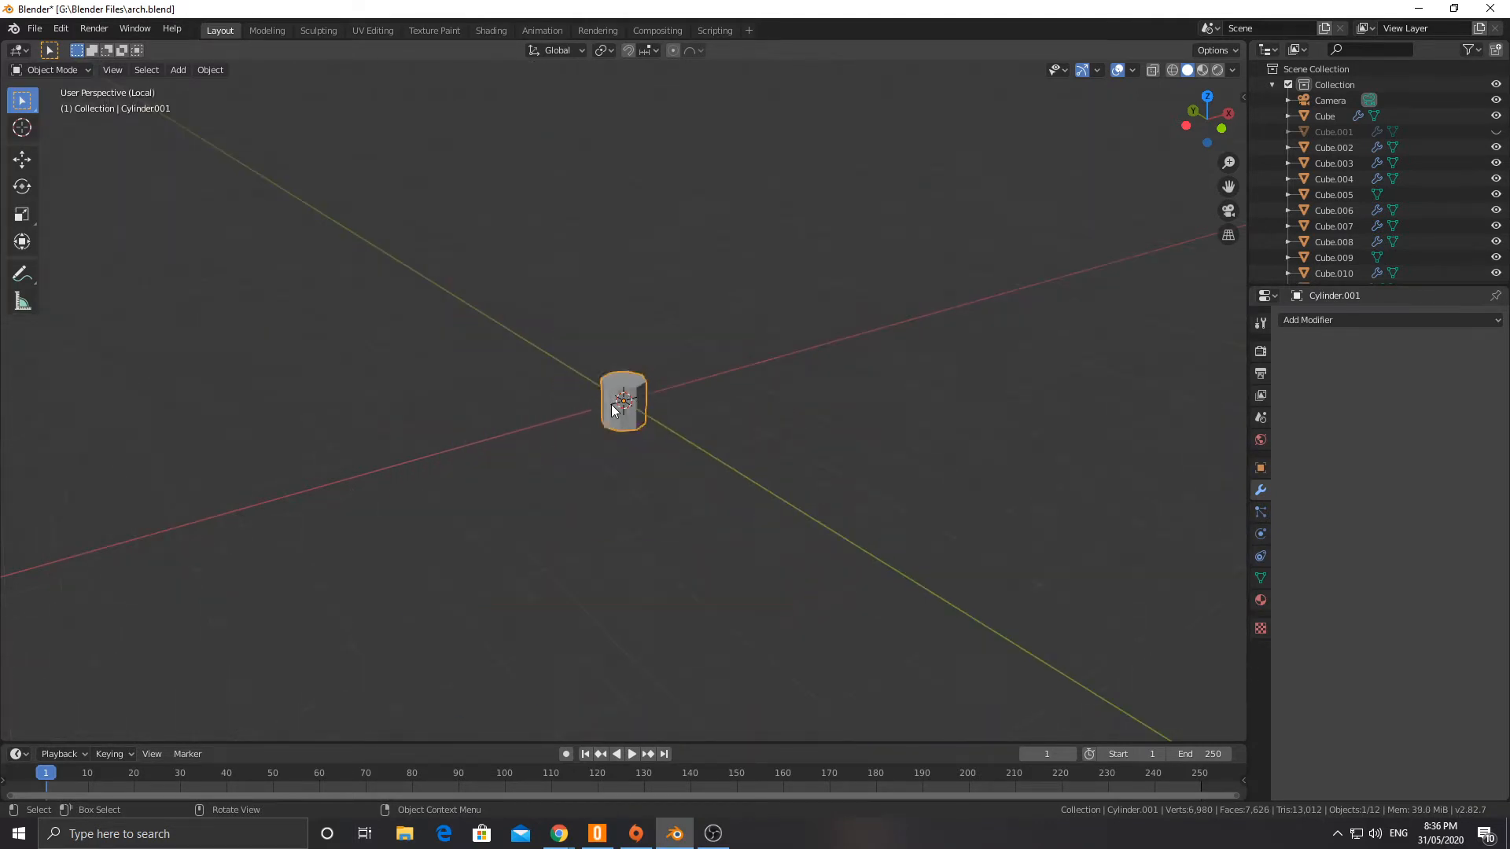
{"action": "scroll", "coordinate": [610, 403], "scroll_direction": "up", "scroll_amount": 5}
Step: Raise the cylinder's top face about 9.56 m along Z to form a tall column
{"action": "key", "text": "Tab"}
{"action": "left_click", "coordinate": [627, 383]}
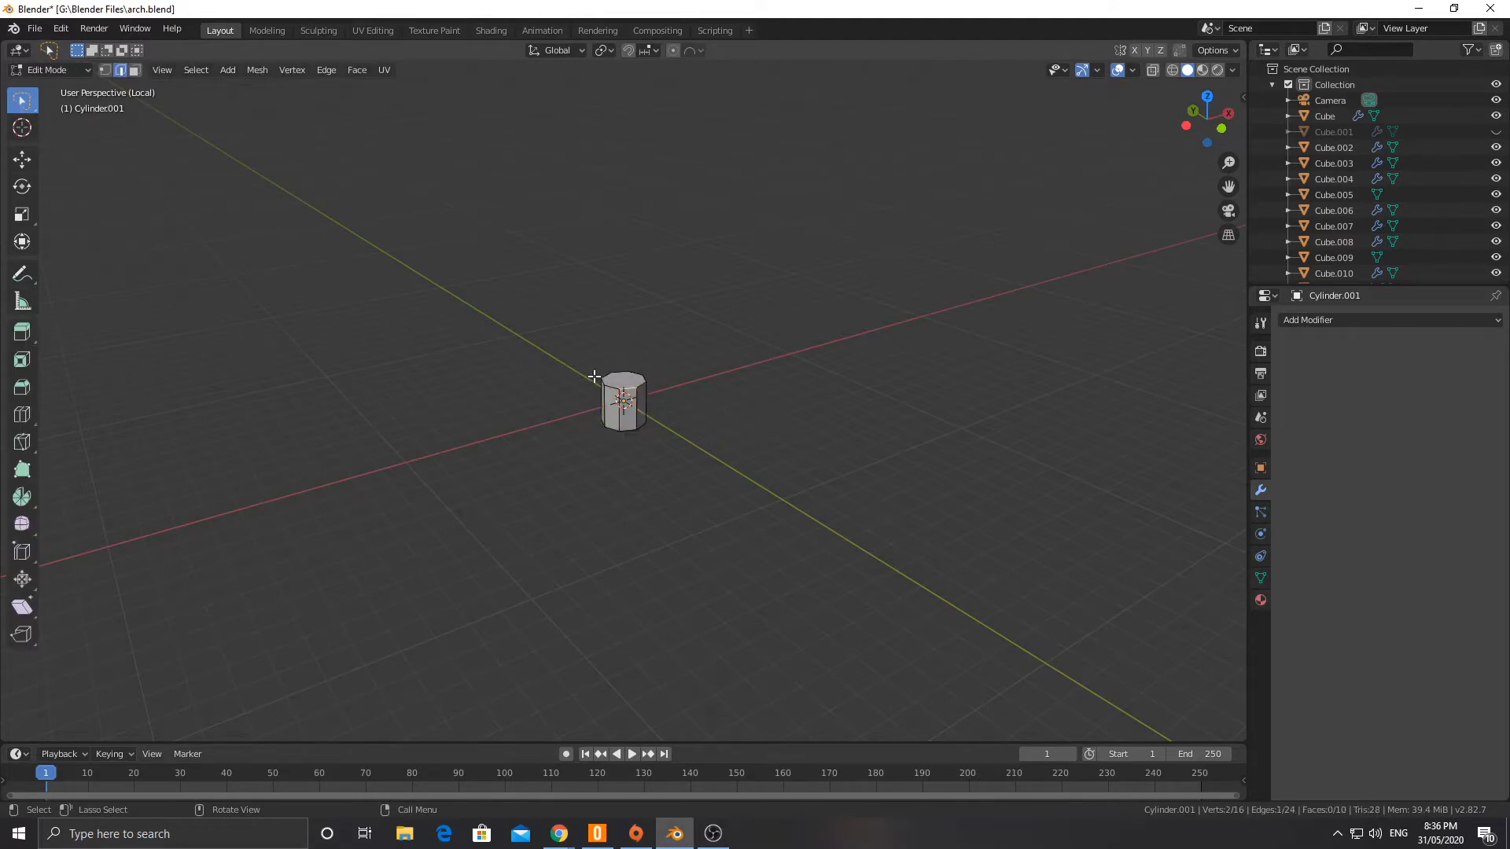
{"action": "left_click", "coordinate": [135, 70]}
{"action": "left_click", "coordinate": [627, 383]}
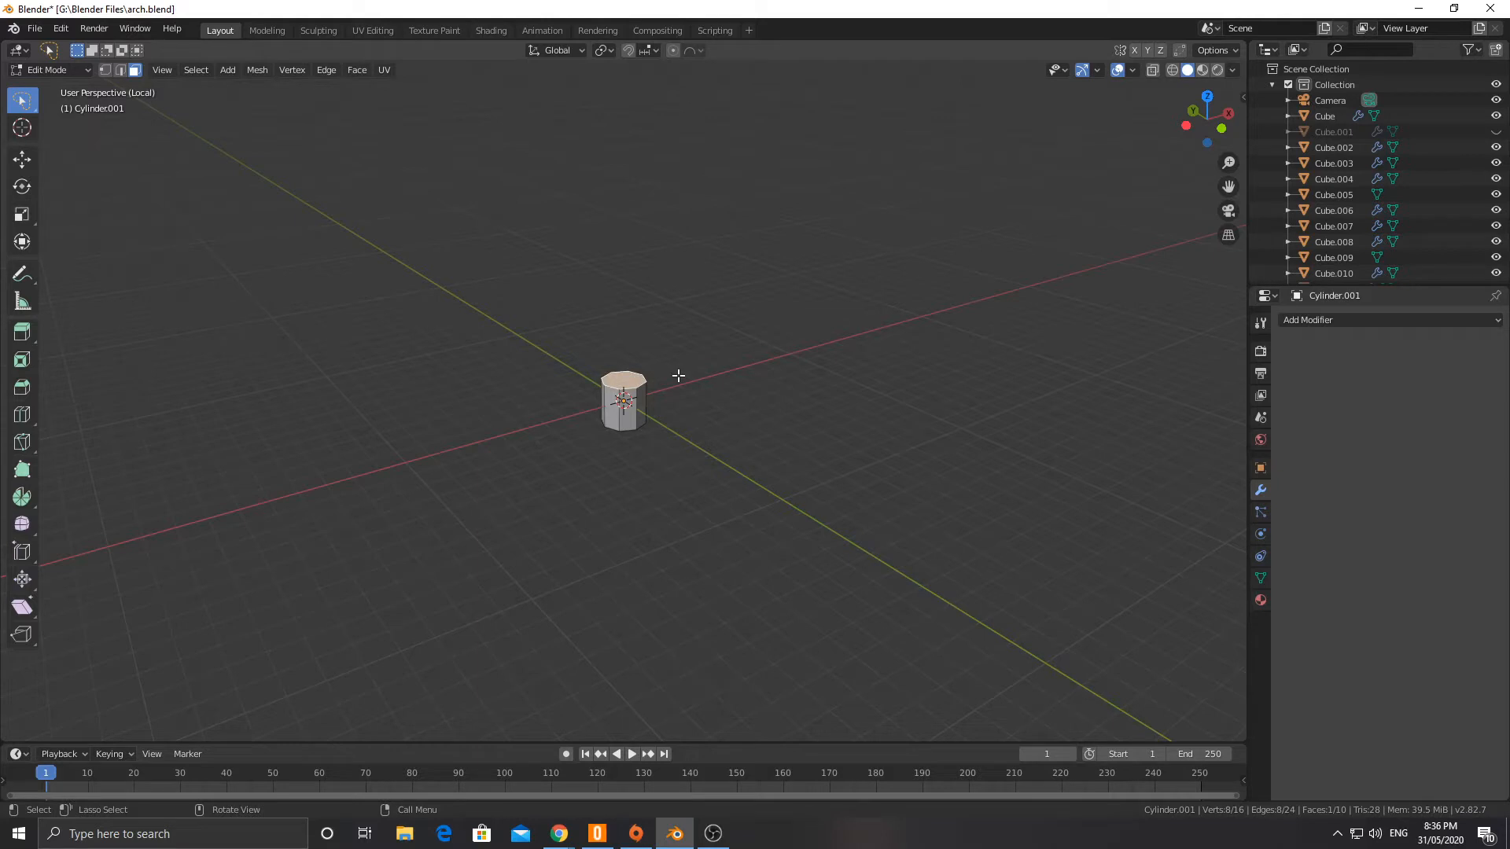
{"action": "scroll", "coordinate": [679, 376], "scroll_direction": "up", "scroll_amount": 2}
{"action": "key", "text": "g"}
{"action": "key", "text": "z"}
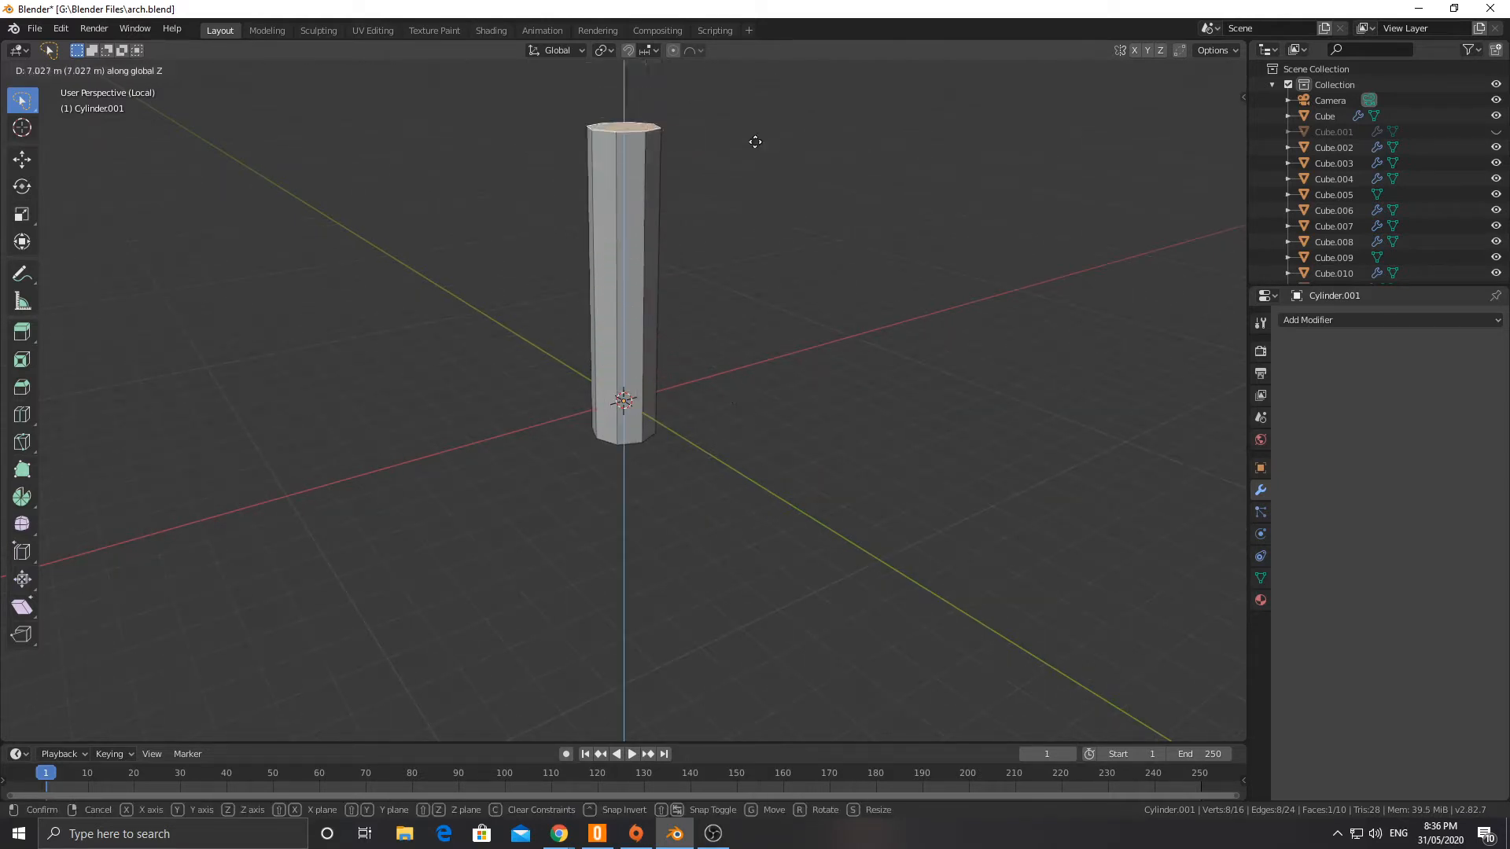
{"action": "left_click", "coordinate": [746, 711]}
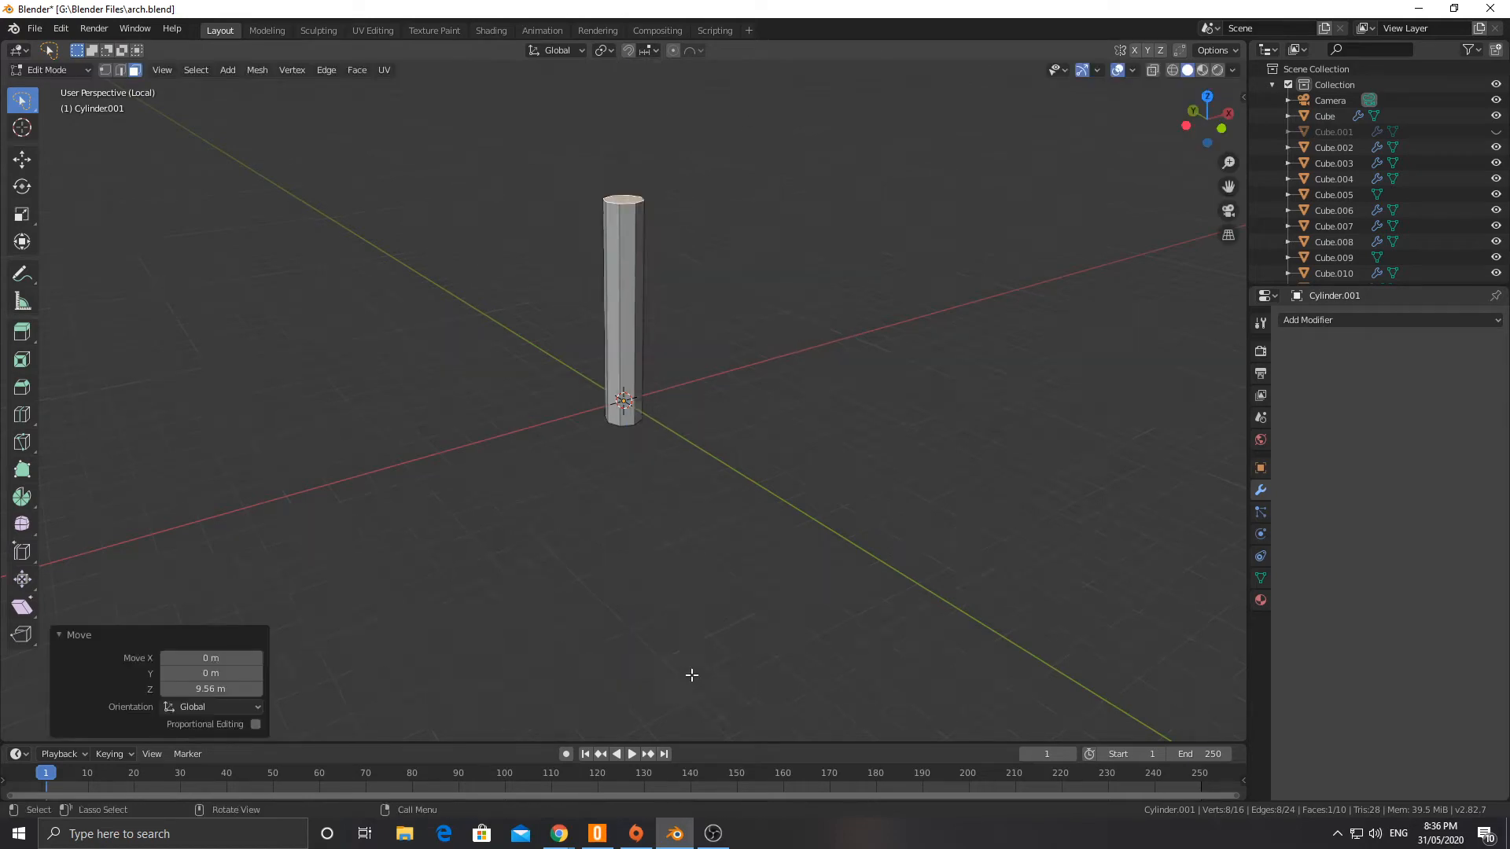
Step: Bring back the full scene and move the whole column about -14.4 m along X, clear of the wall
{"action": "key", "text": "KP_Divide"}
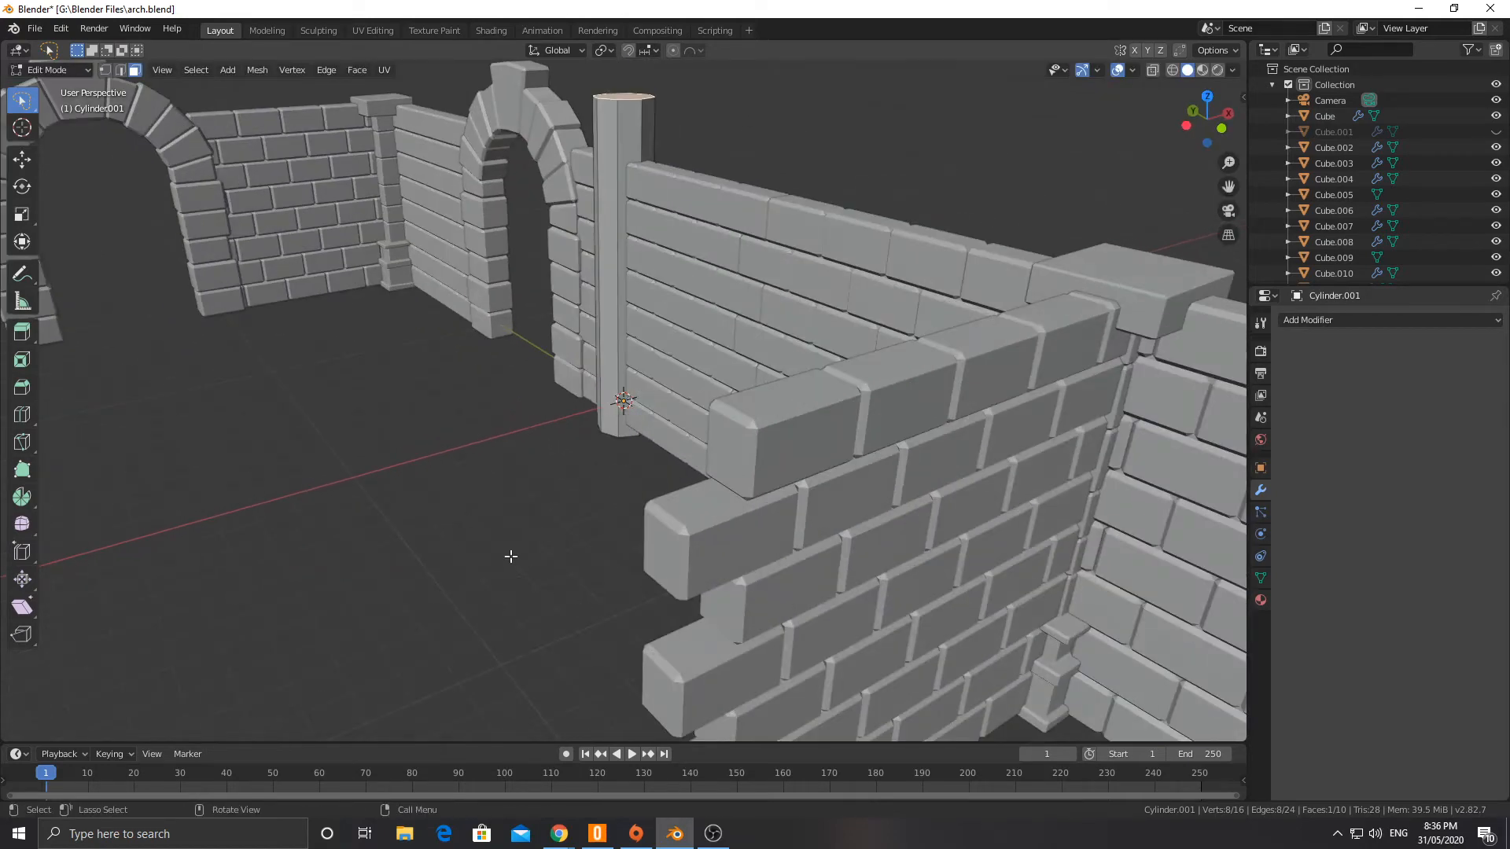
{"action": "scroll", "coordinate": [533, 489], "scroll_direction": "down", "scroll_amount": 3}
{"action": "key", "text": "Tab"}
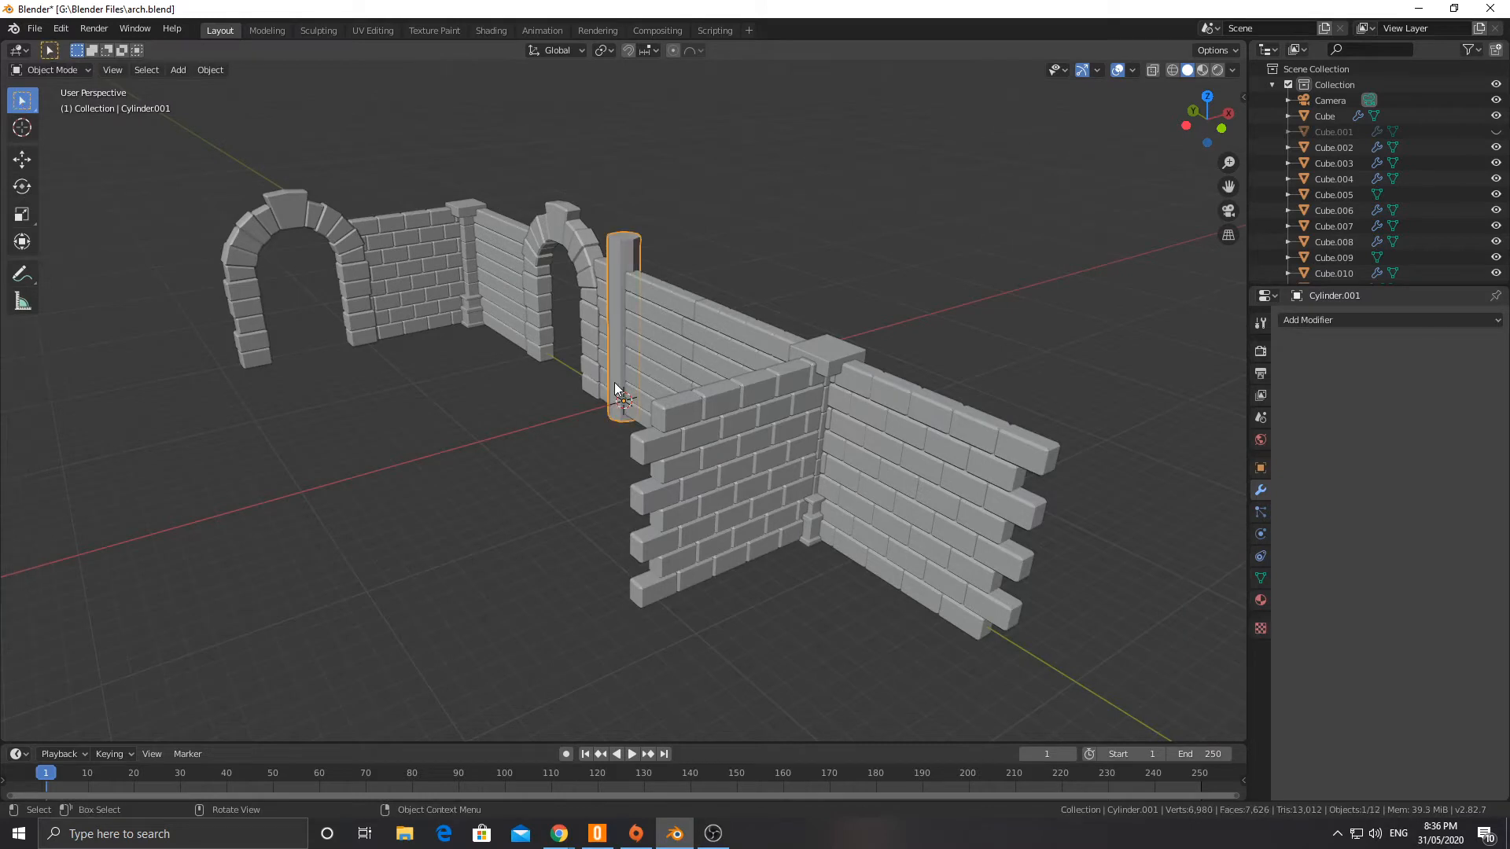
{"action": "key", "text": "g"}
{"action": "key", "text": "x"}
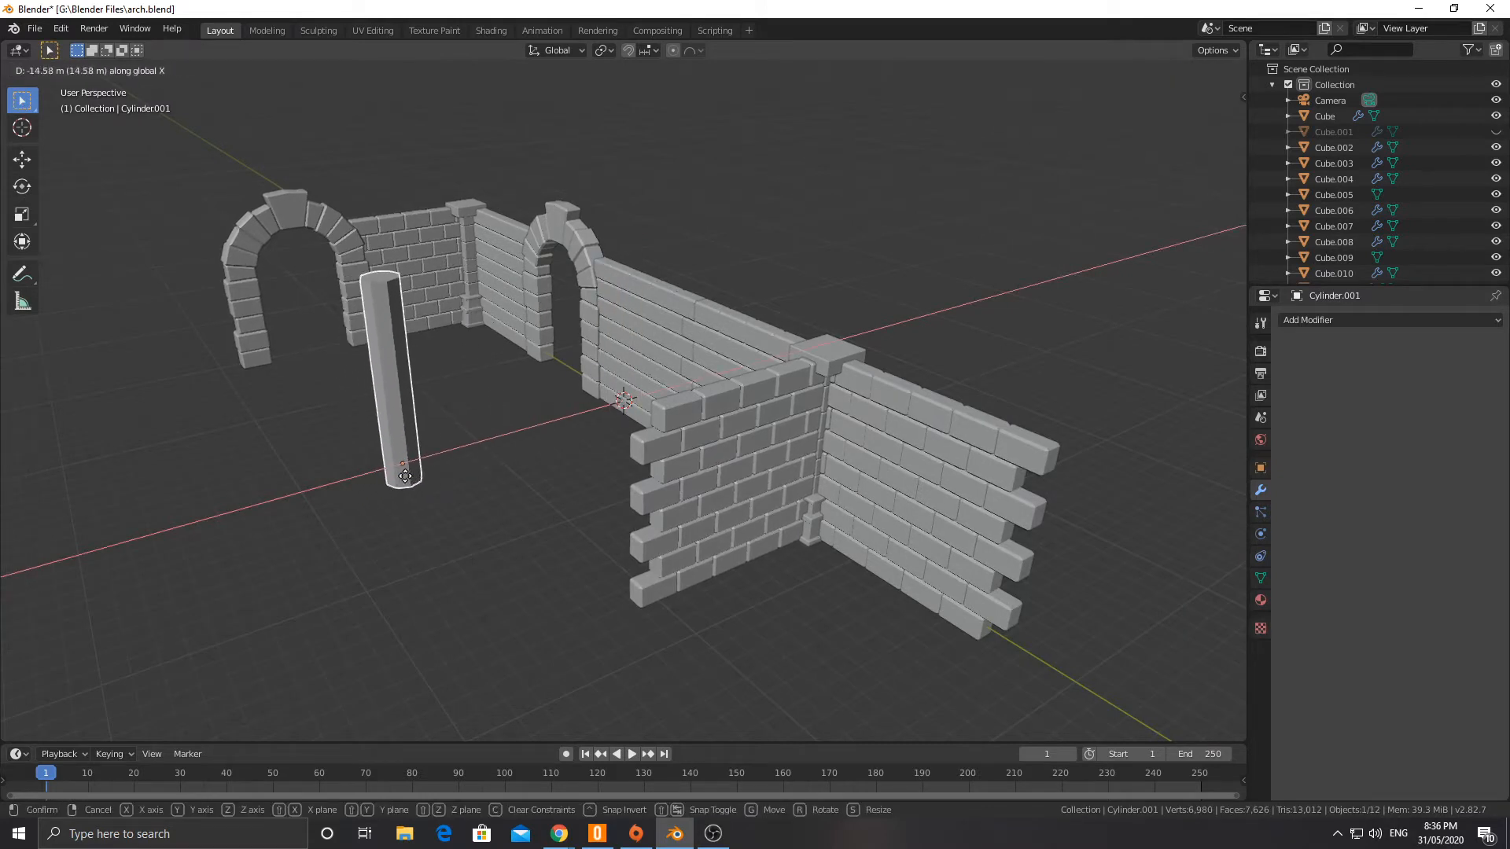
{"action": "left_click", "coordinate": [404, 475]}
{"action": "scroll", "coordinate": [464, 469], "scroll_direction": "down", "scroll_amount": 3}
{"action": "scroll", "coordinate": [522, 427], "scroll_direction": "up", "scroll_amount": 3}
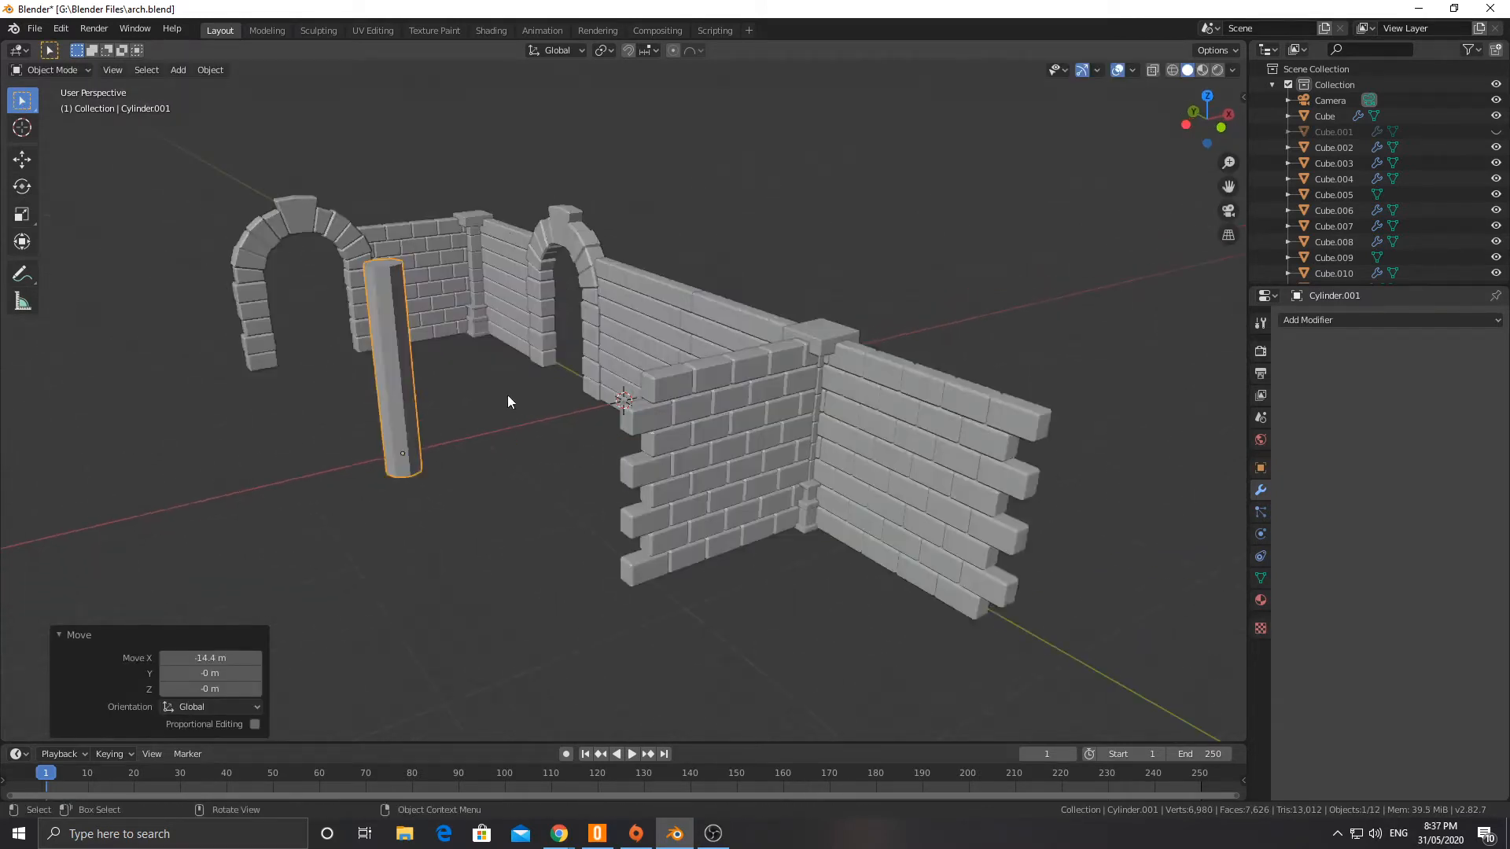
Step: Raise the column's top face by about another 4.55 m along Z
{"action": "key", "text": "Tab"}
{"action": "left_click", "coordinate": [384, 261]}
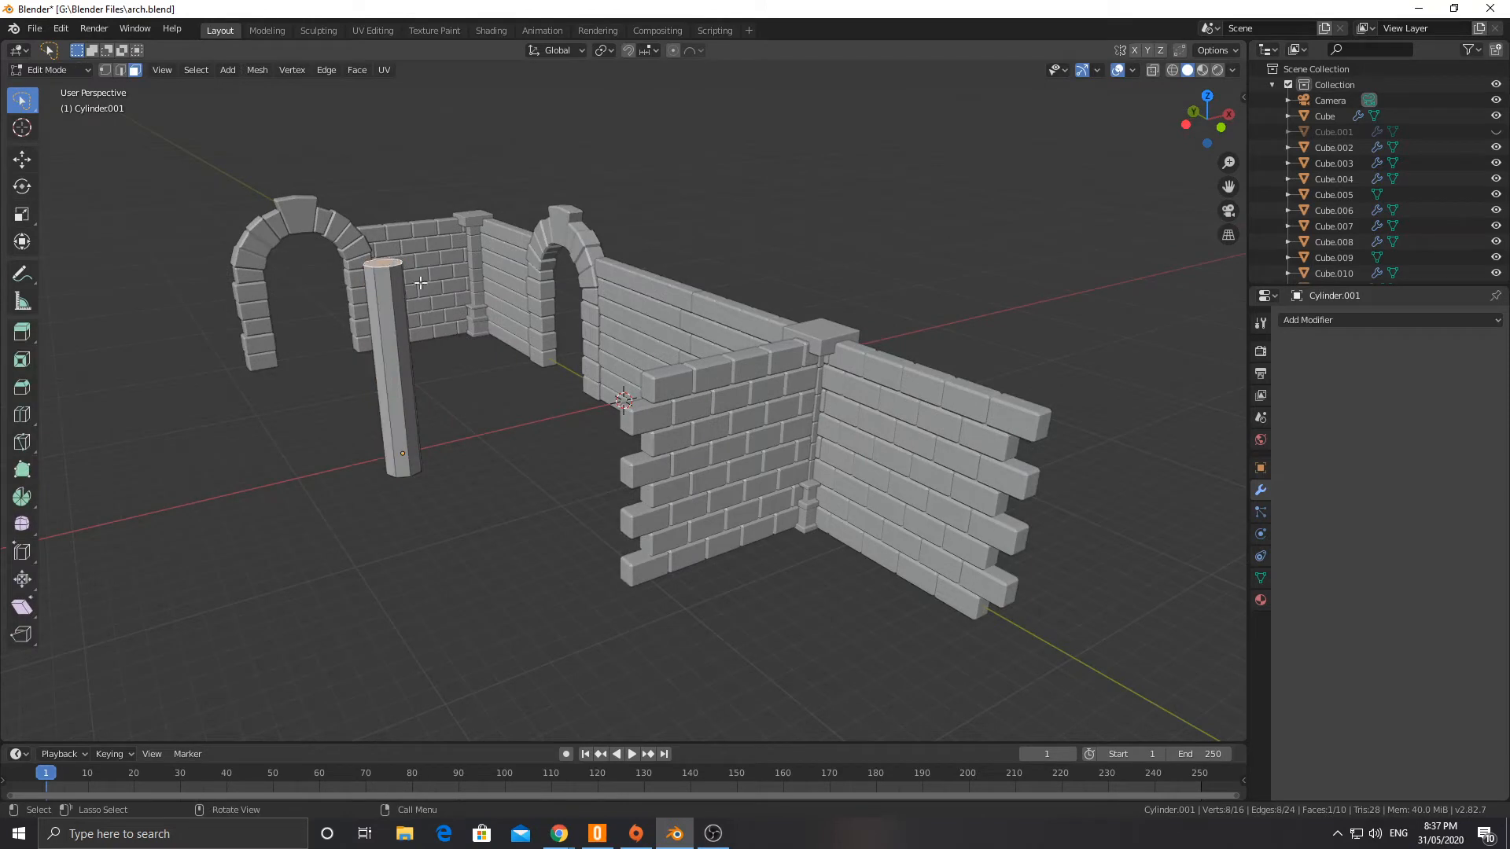
{"action": "key", "text": "g"}
{"action": "key", "text": "z"}
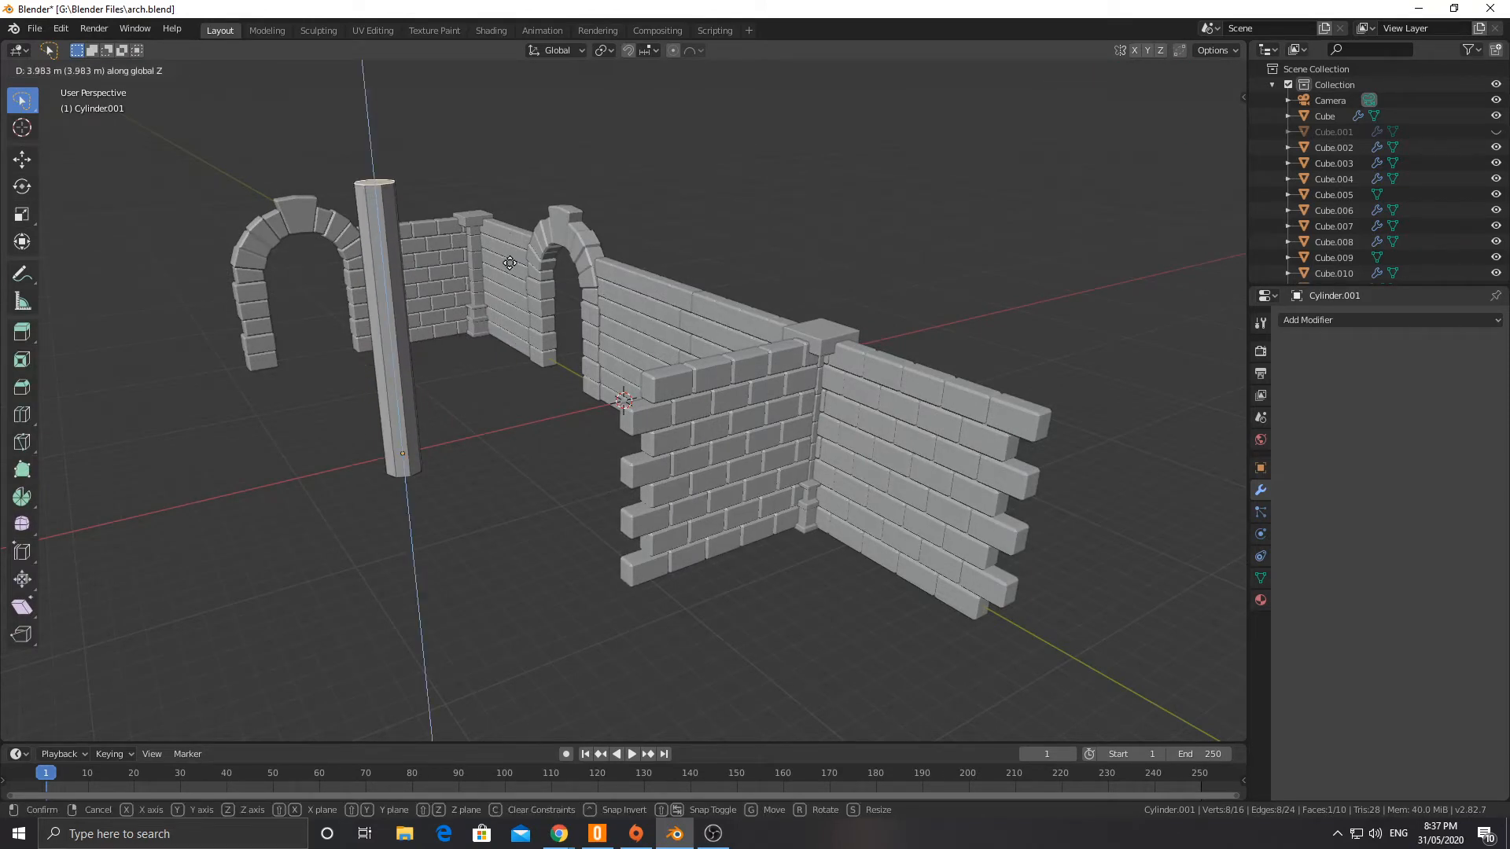
{"action": "left_click", "coordinate": [504, 253]}
Step: Add a single loop cut around the column, slid down close to its bottom end
{"action": "middle_click_drag", "start_coordinate": [337, 438], "coordinate": [415, 382]}
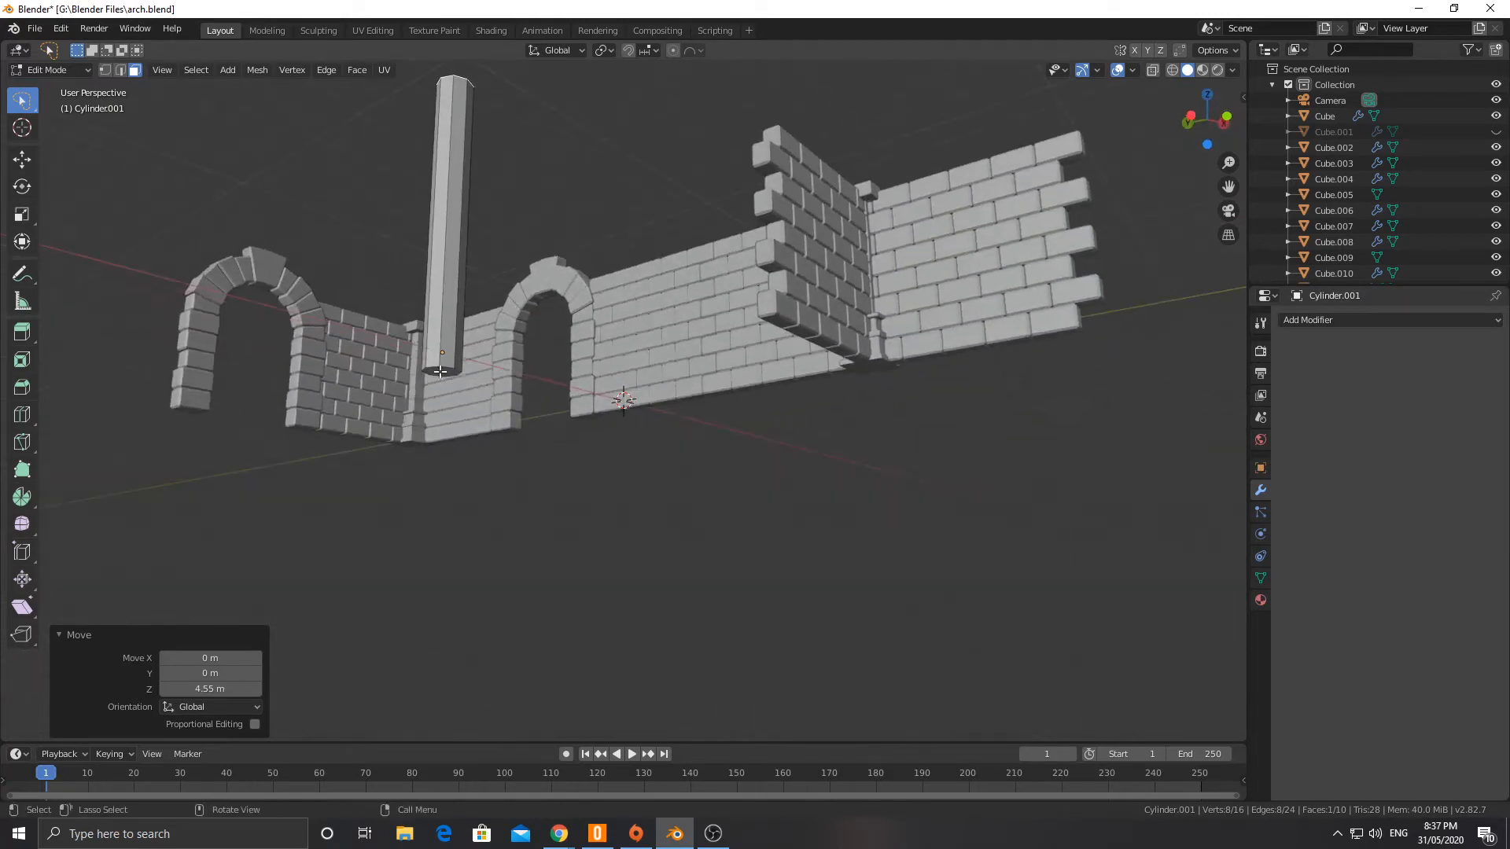
{"action": "left_click", "coordinate": [441, 371]}
{"action": "key", "text": "ctrl+r"}
{"action": "left_click", "coordinate": [433, 309]}
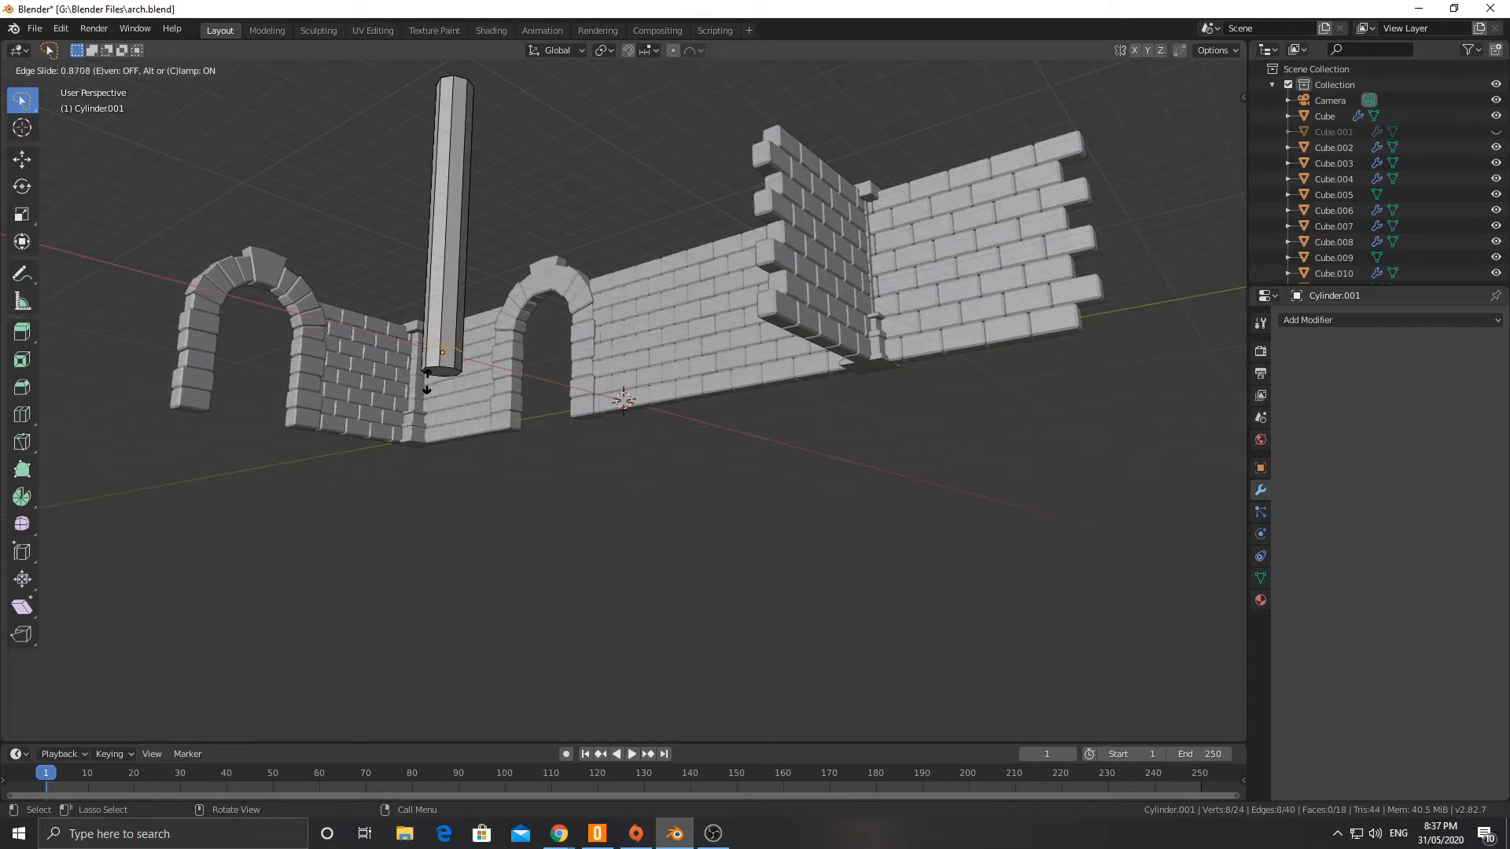
{"action": "left_click", "coordinate": [431, 384]}
{"action": "left_click", "coordinate": [433, 378]}
Step: Scale the column's bottom face up to about 1.148 so the base flares outward
{"action": "left_click", "coordinate": [135, 71]}
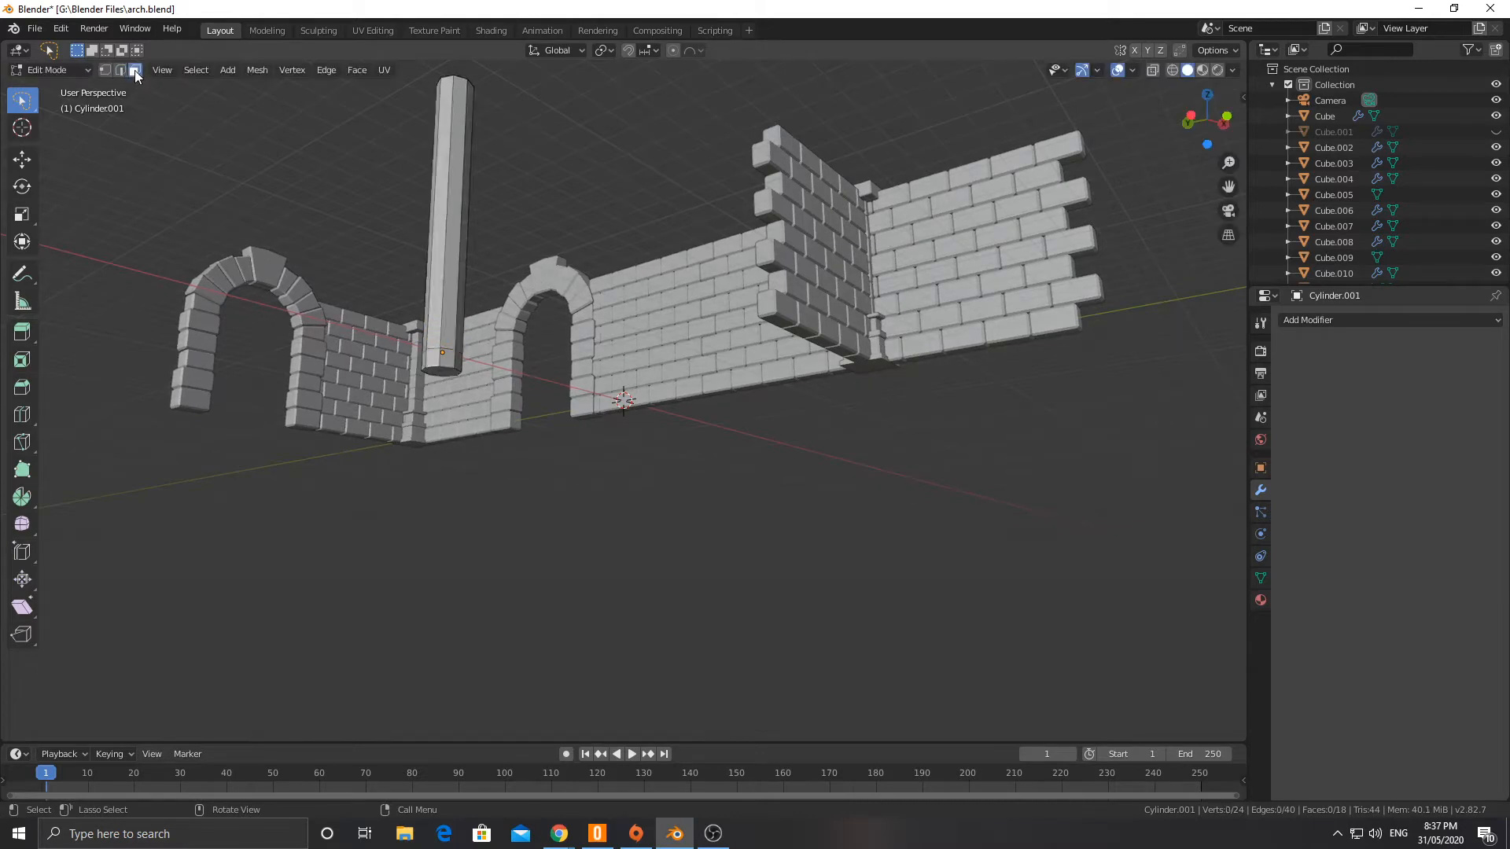
{"action": "left_click", "coordinate": [449, 374]}
{"action": "key", "text": "s"}
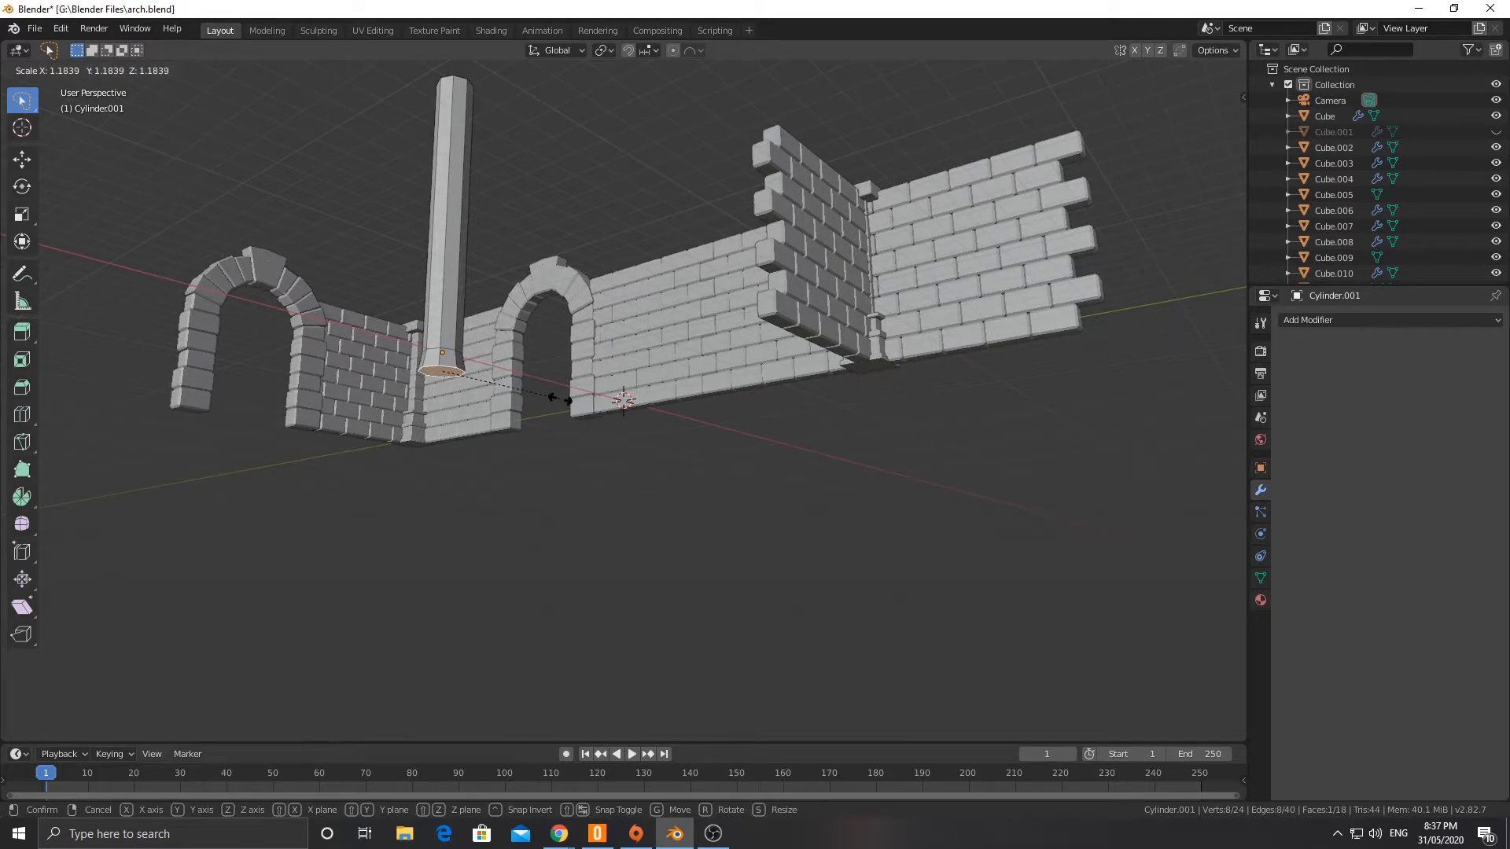
{"action": "left_click", "coordinate": [557, 399]}
Step: Add seven evenly spaced loop cuts along the column's shaft above the flared base
{"action": "middle_click_drag", "start_coordinate": [557, 399], "coordinate": [503, 446]}
{"action": "key", "text": "ctrl+r"}
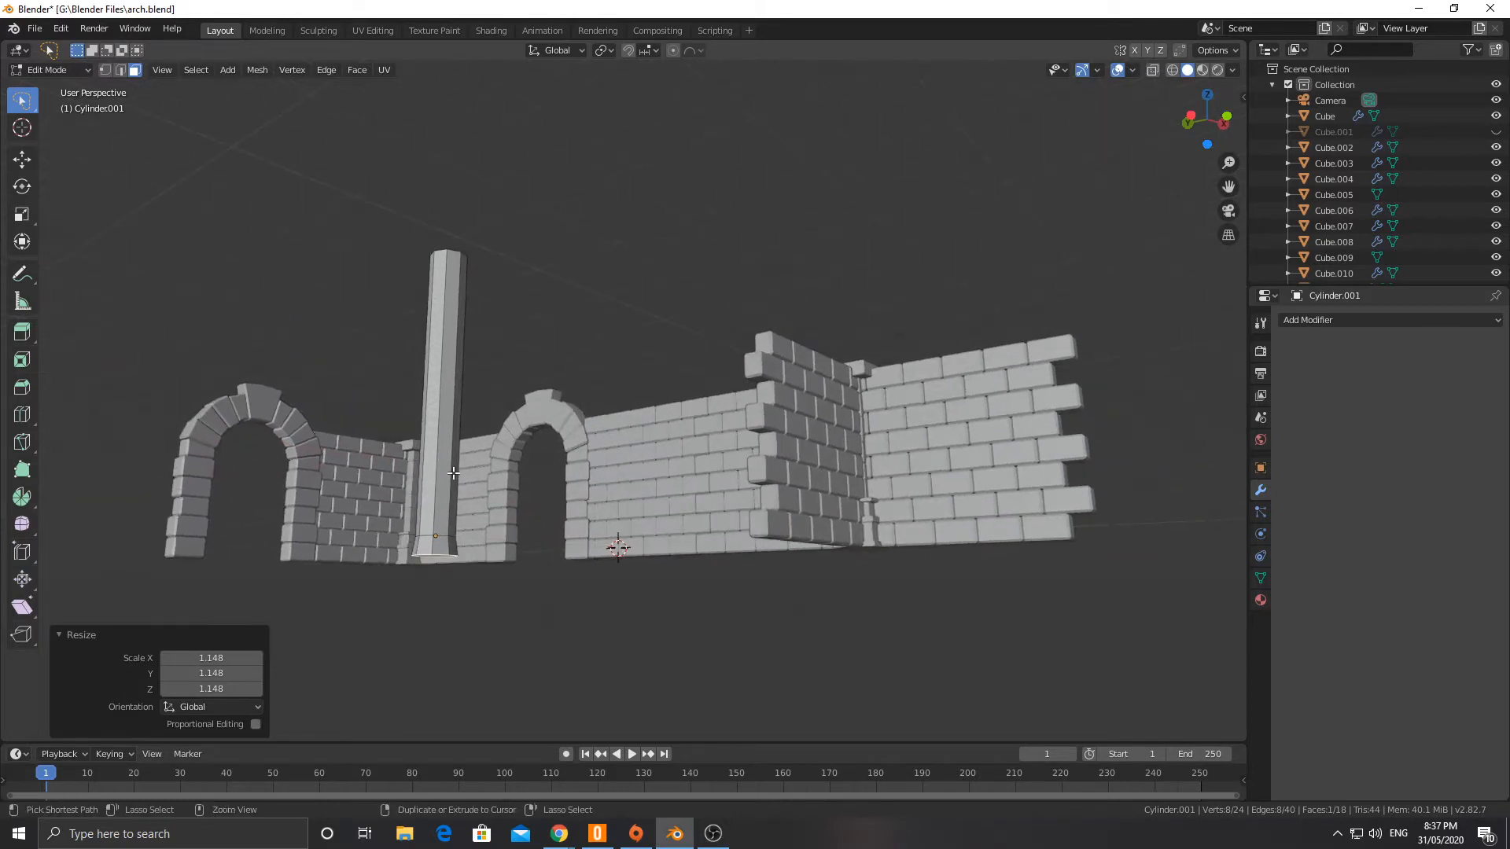
{"action": "scroll", "coordinate": [435, 510], "scroll_direction": "up", "scroll_amount": 6}
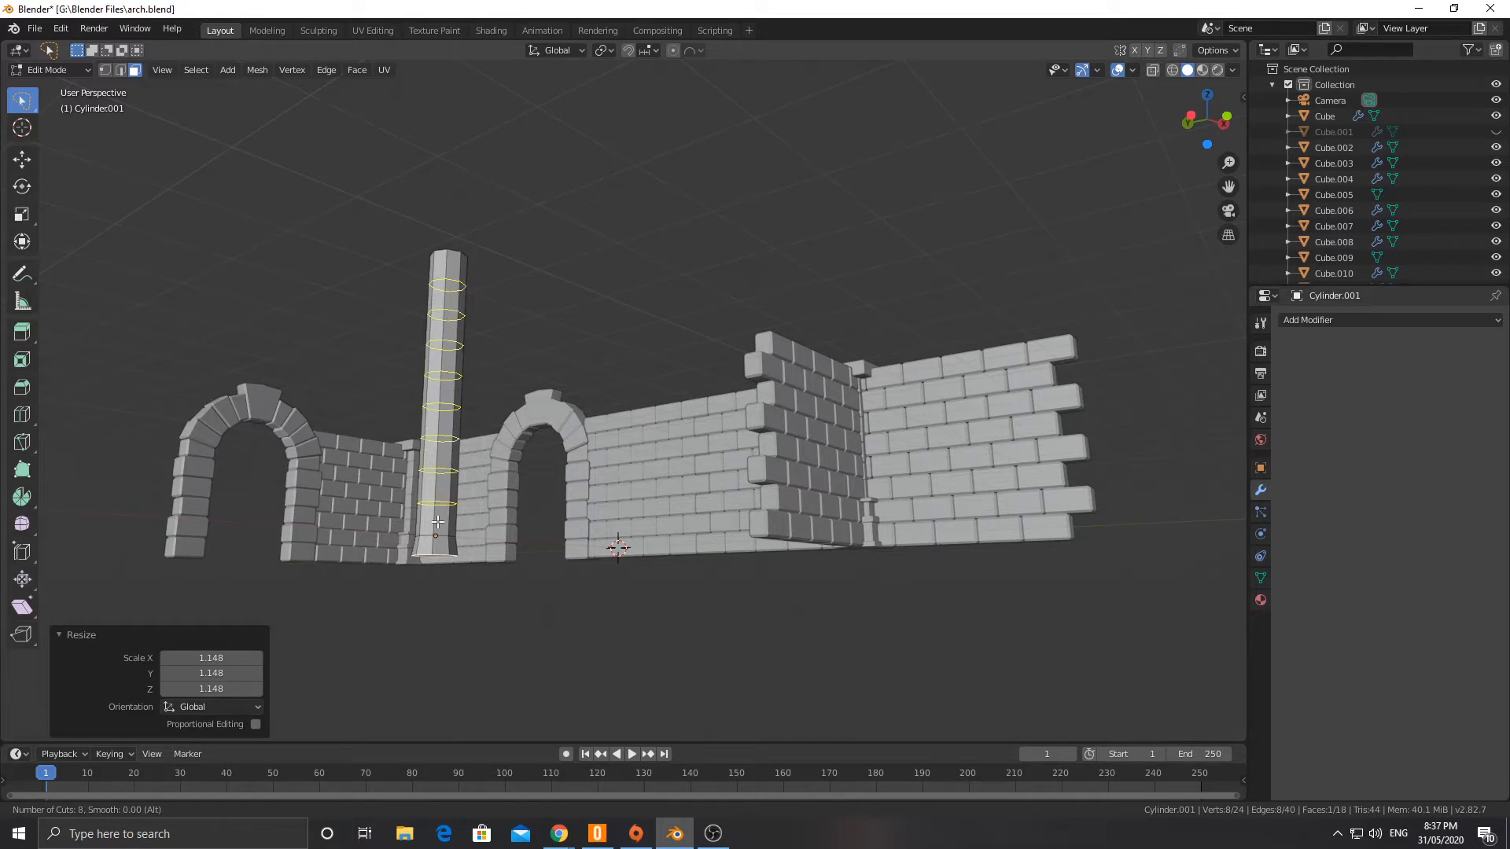
{"action": "left_click", "coordinate": [437, 521]}
{"action": "left_click", "coordinate": [439, 522]}
Step: In front view, shift the third edge loop from the column's top slightly along +X, and the fifth about -0.05 m in X and Z
{"action": "middle_click_drag", "start_coordinate": [537, 348], "coordinate": [477, 415]}
{"action": "left_click", "coordinate": [414, 423], "text": "alt"}
{"action": "key", "text": "KP_1"}
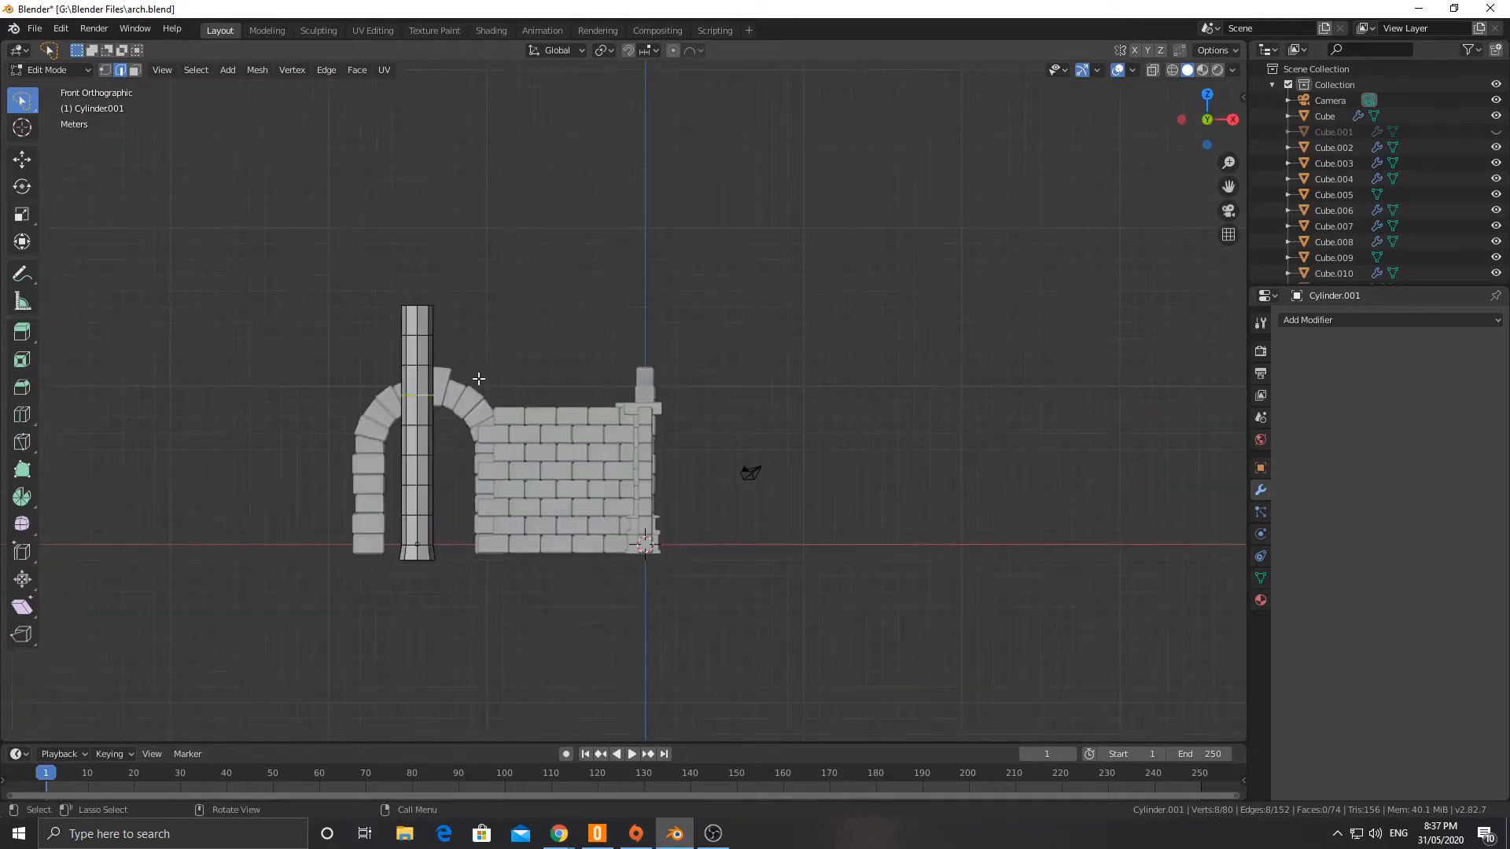
{"action": "key", "text": "g"}
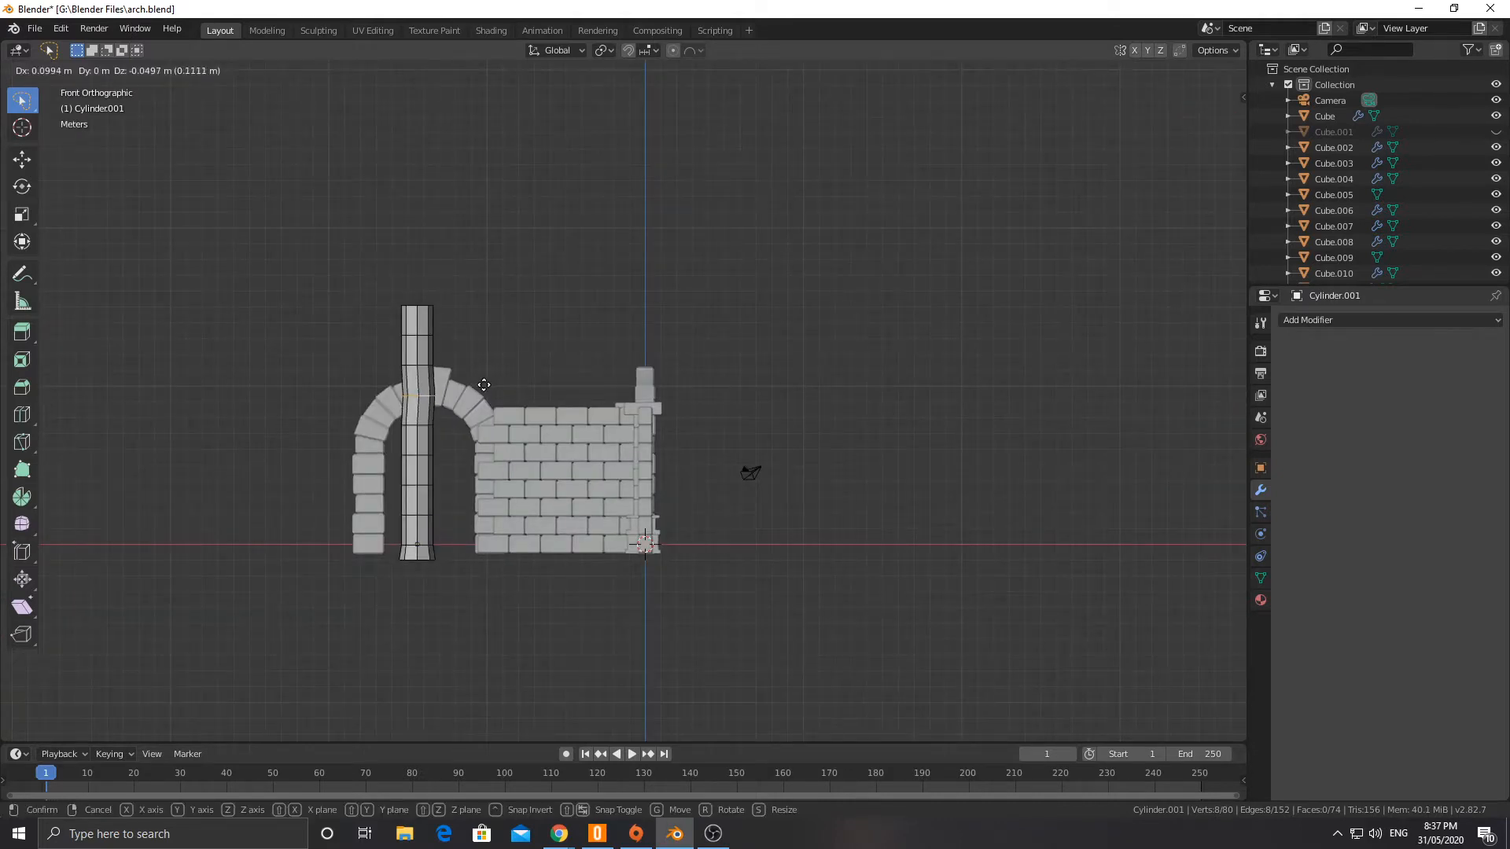
{"action": "left_click", "coordinate": [481, 387]}
{"action": "left_click", "coordinate": [423, 454], "text": "alt"}
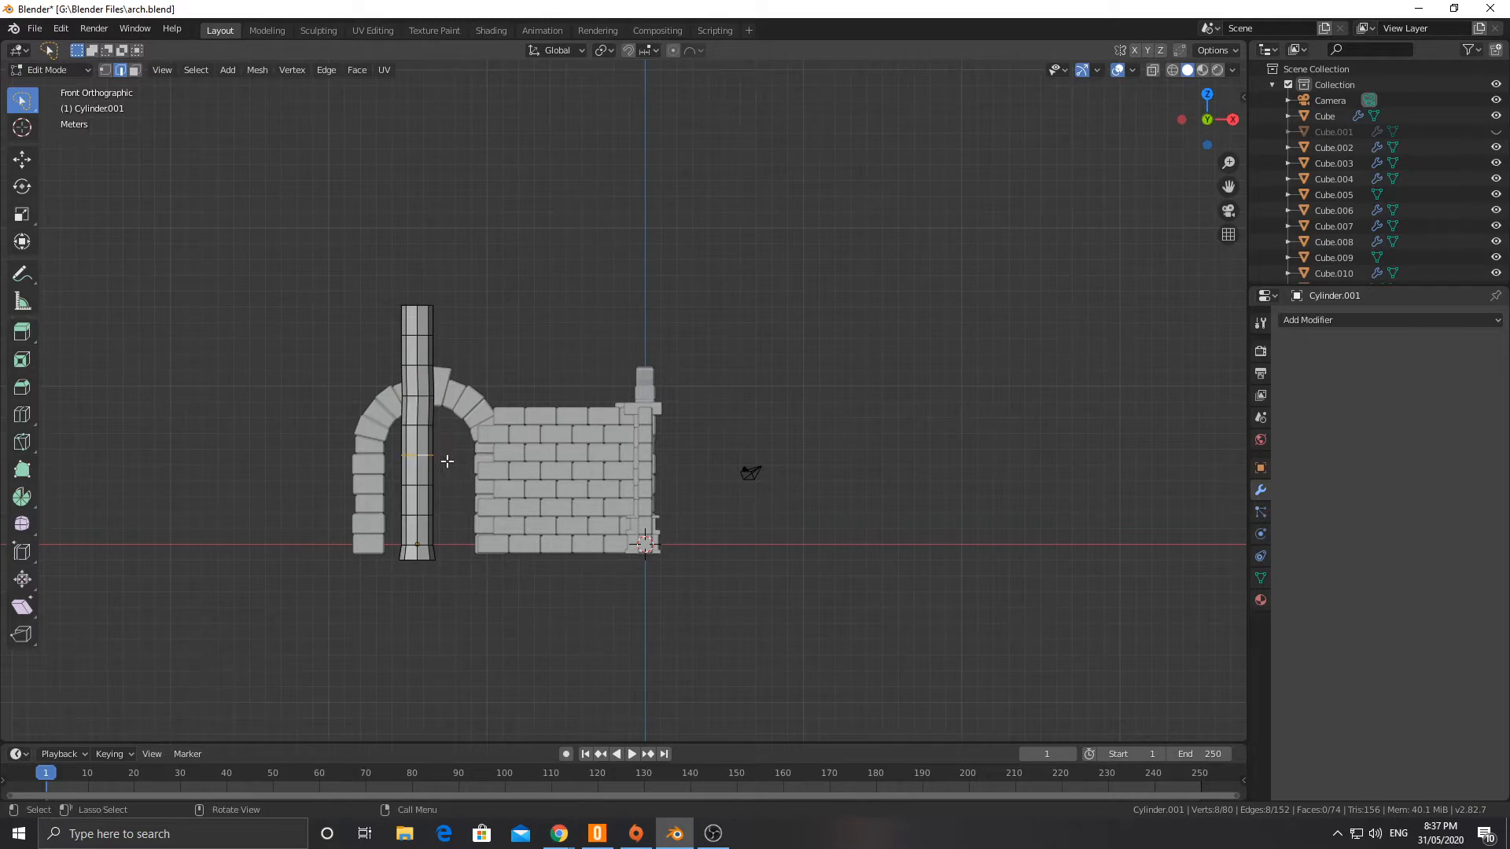
{"action": "key", "text": "g"}
{"action": "left_click", "coordinate": [438, 462]}
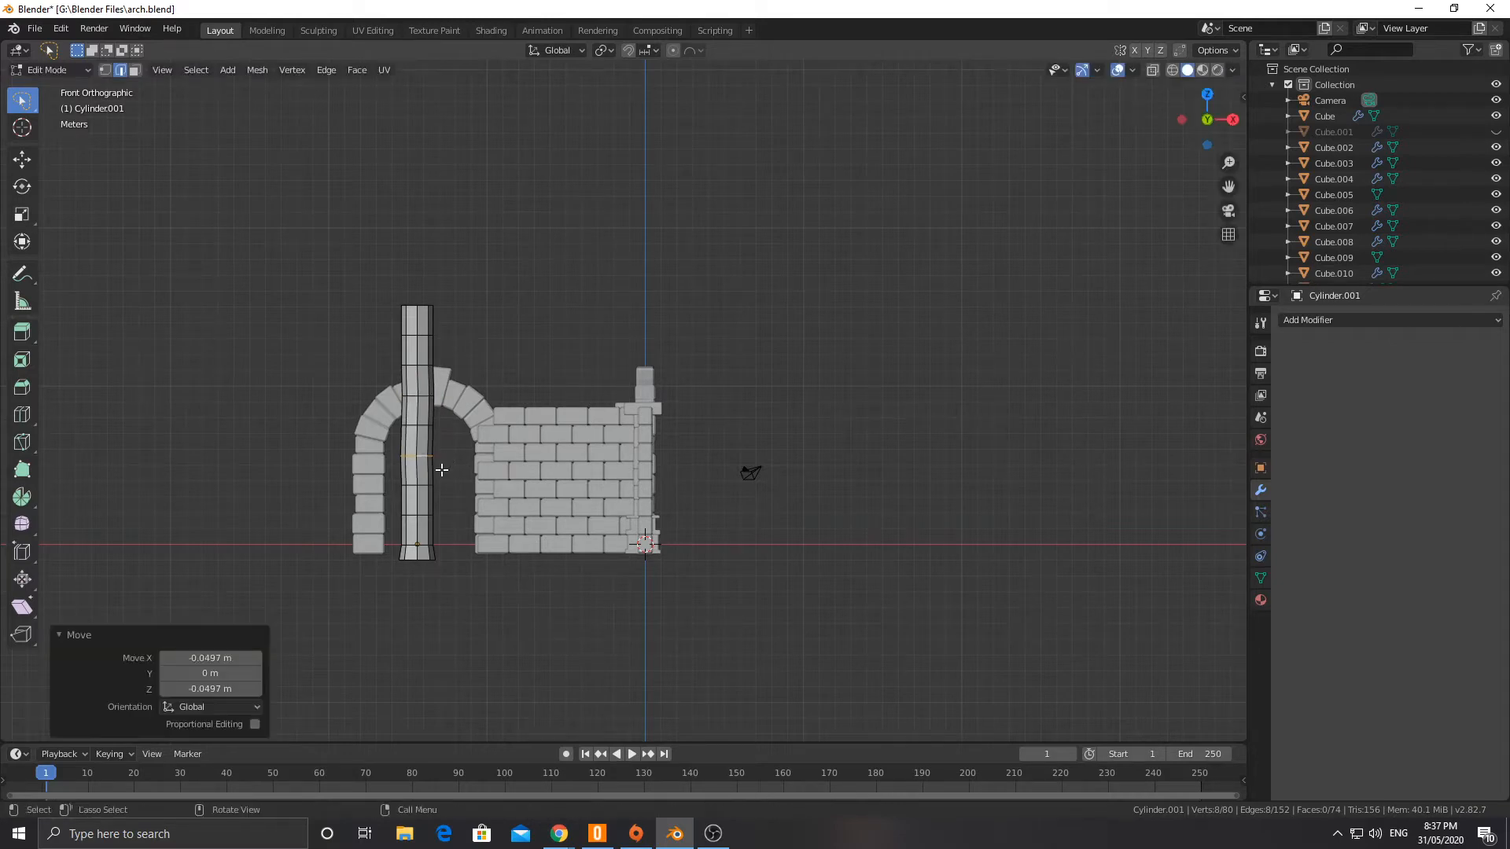
Step: Shift the seventh edge loop from the top slightly toward +X, and move the topmost shaft loop about 0.05 m along X
{"action": "left_click", "coordinate": [423, 513], "text": "alt"}
{"action": "key", "text": "g"}
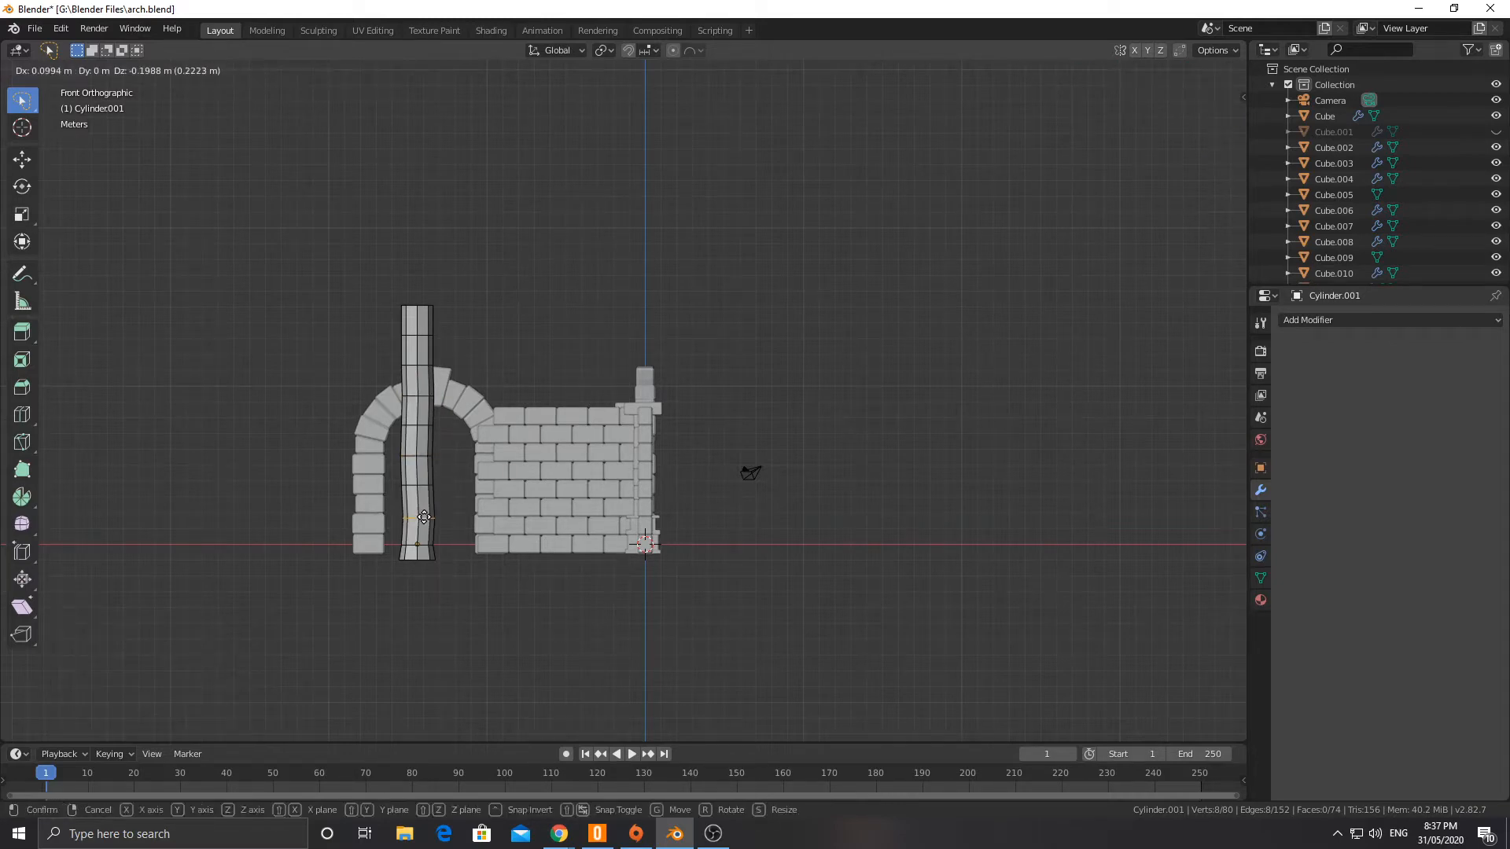
{"action": "left_click", "coordinate": [408, 394]}
{"action": "left_click", "coordinate": [421, 336], "text": "alt"}
{"action": "key", "text": "g"}
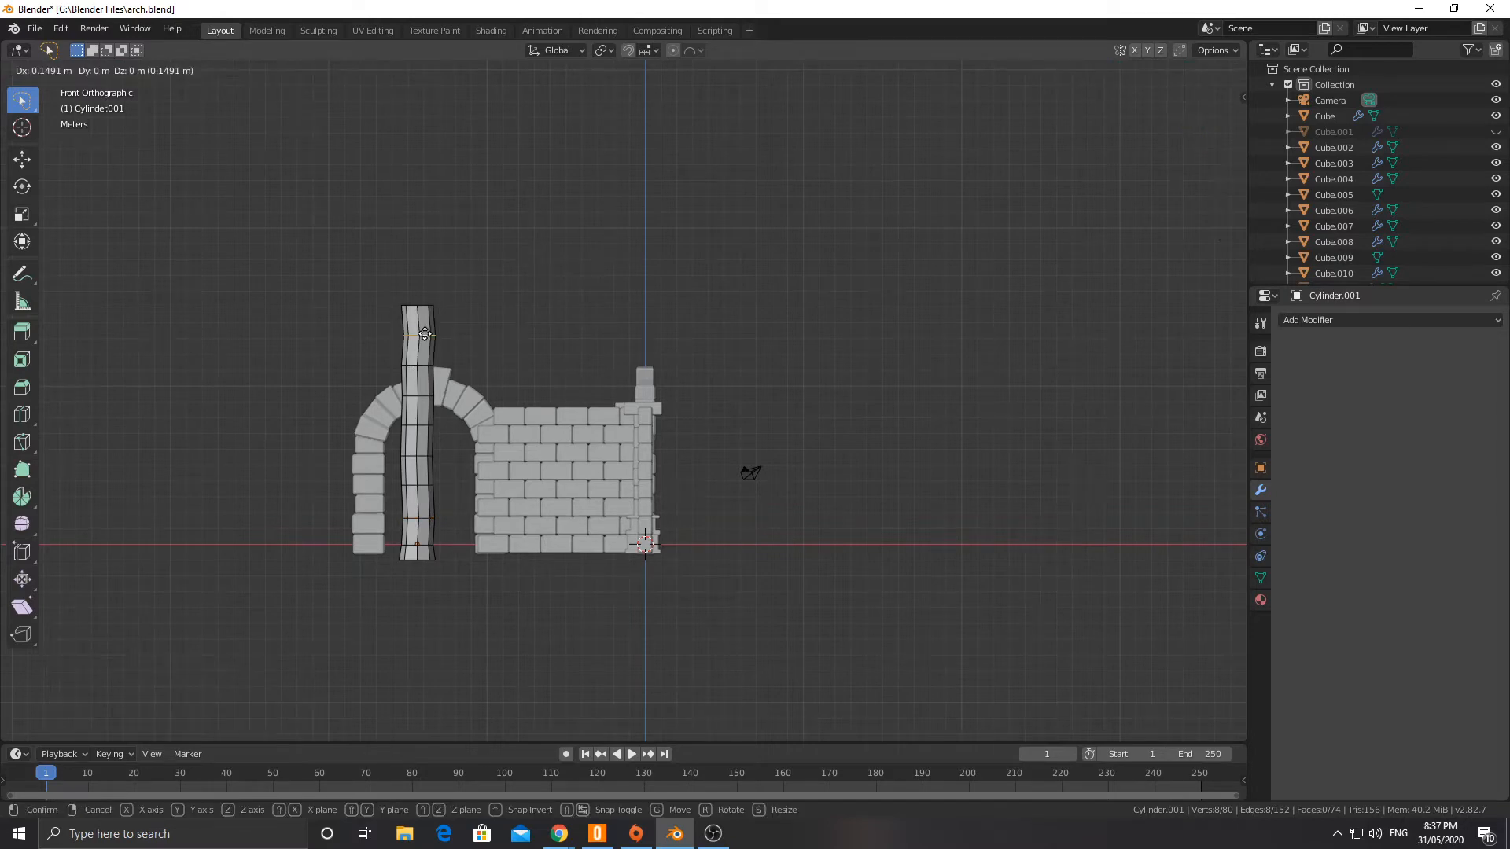
{"action": "left_click", "coordinate": [423, 335]}
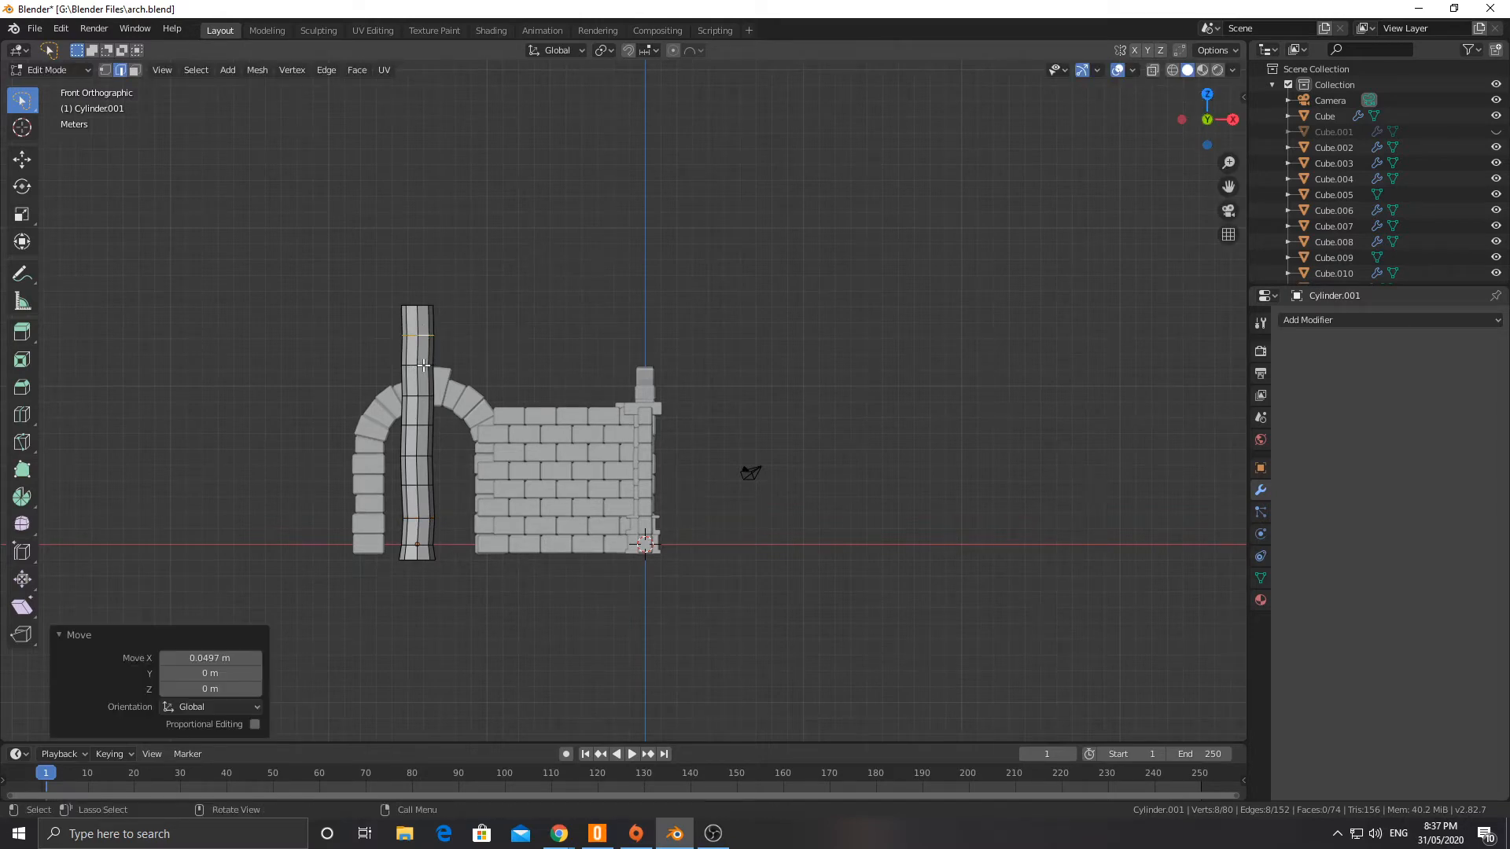
{"action": "middle_click_drag", "start_coordinate": [423, 365], "coordinate": [423, 365]}
Step: Isolate the column in right view and move its second edge loop from the top -0.104 m in Y and -0.0779 m in Z
{"action": "key", "text": "KP_3"}
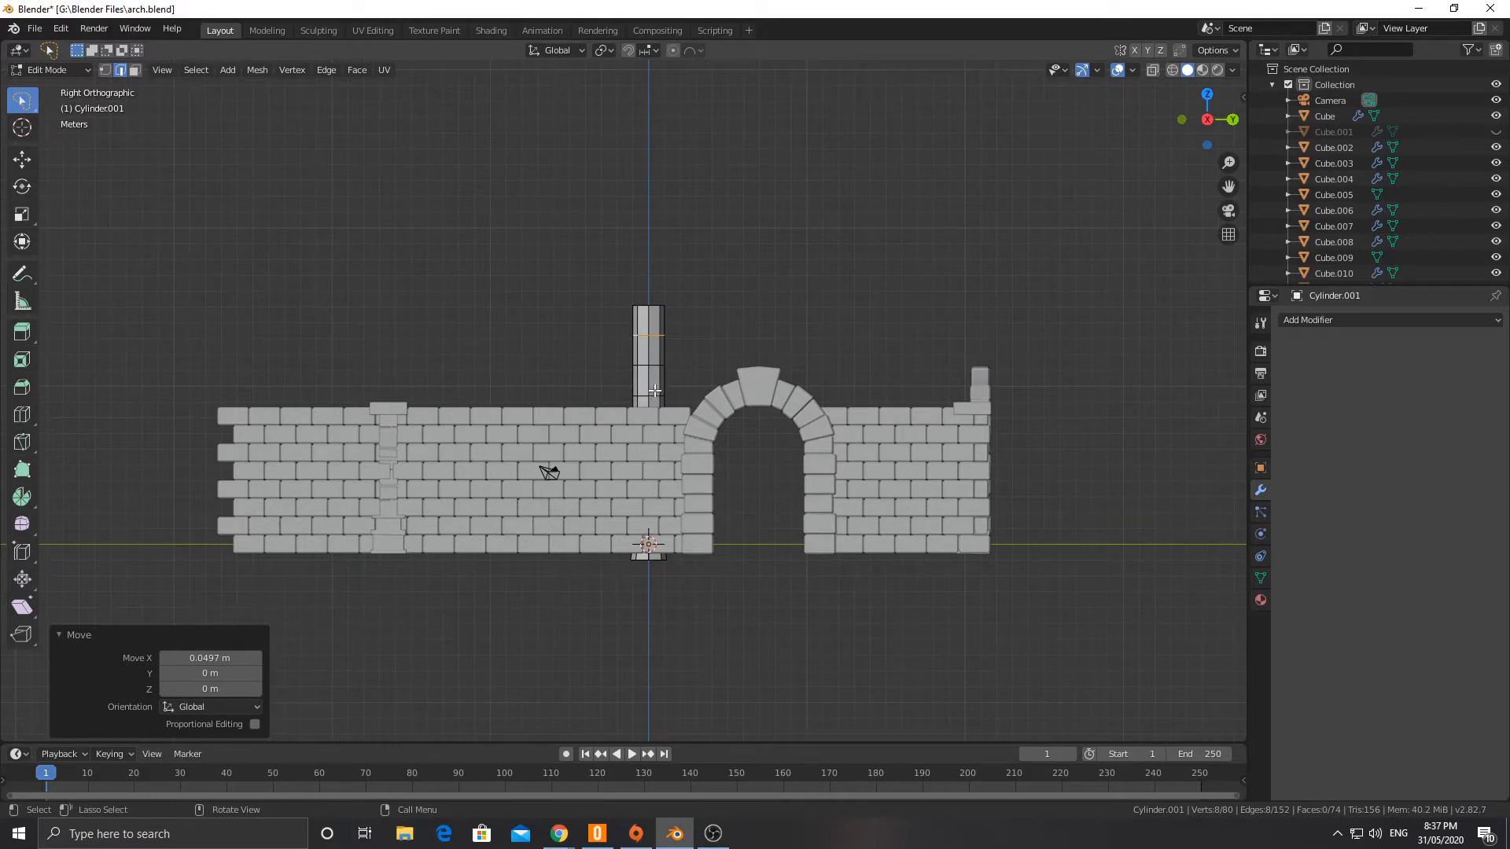
{"action": "key", "text": "KP_Divide"}
{"action": "left_click", "coordinate": [631, 272], "text": "alt"}
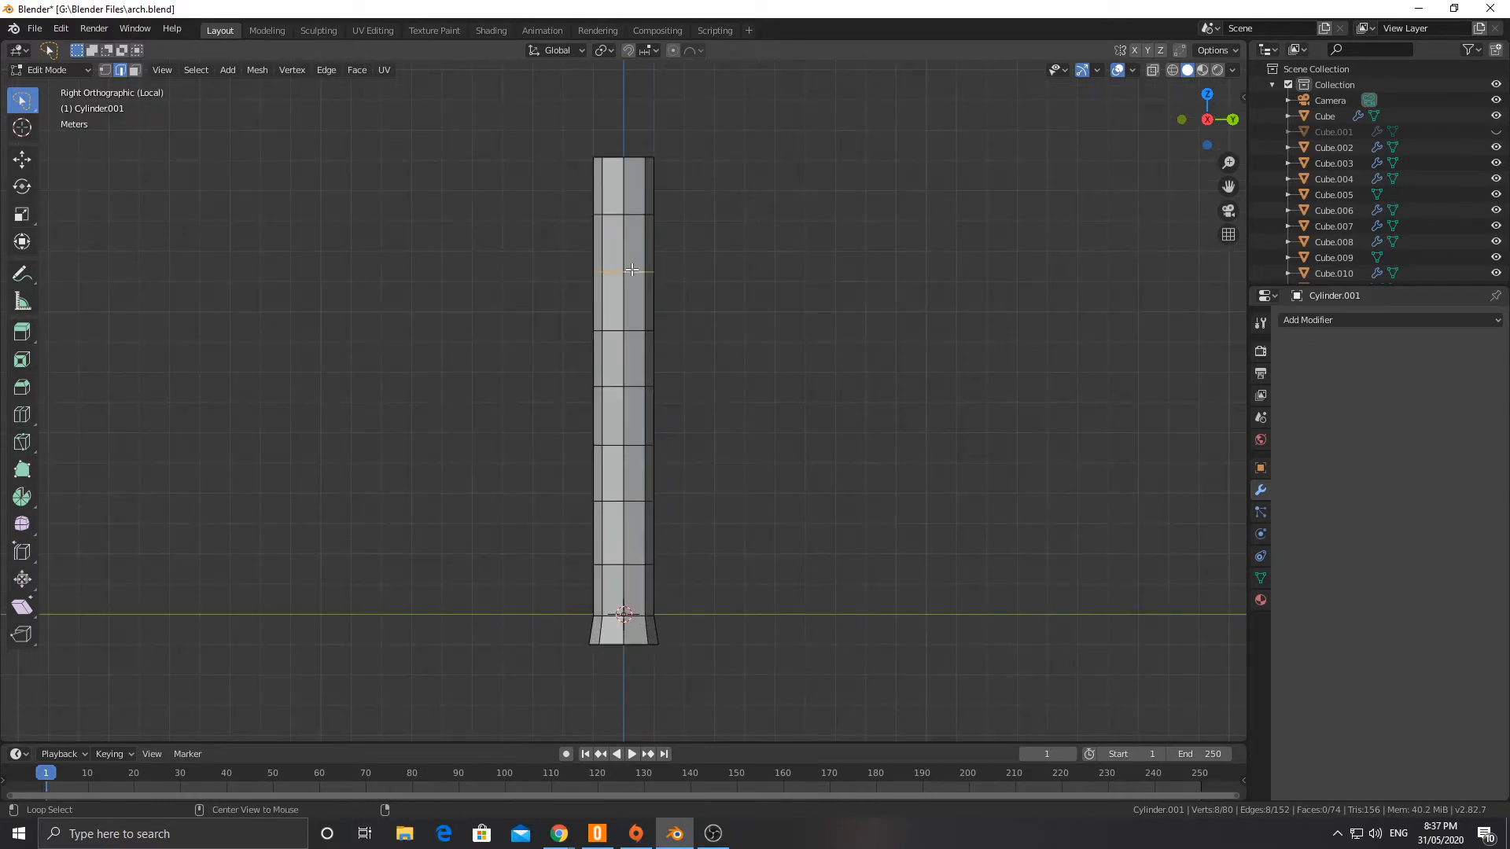
{"action": "key", "text": "g"}
{"action": "left_click", "coordinate": [629, 271]}
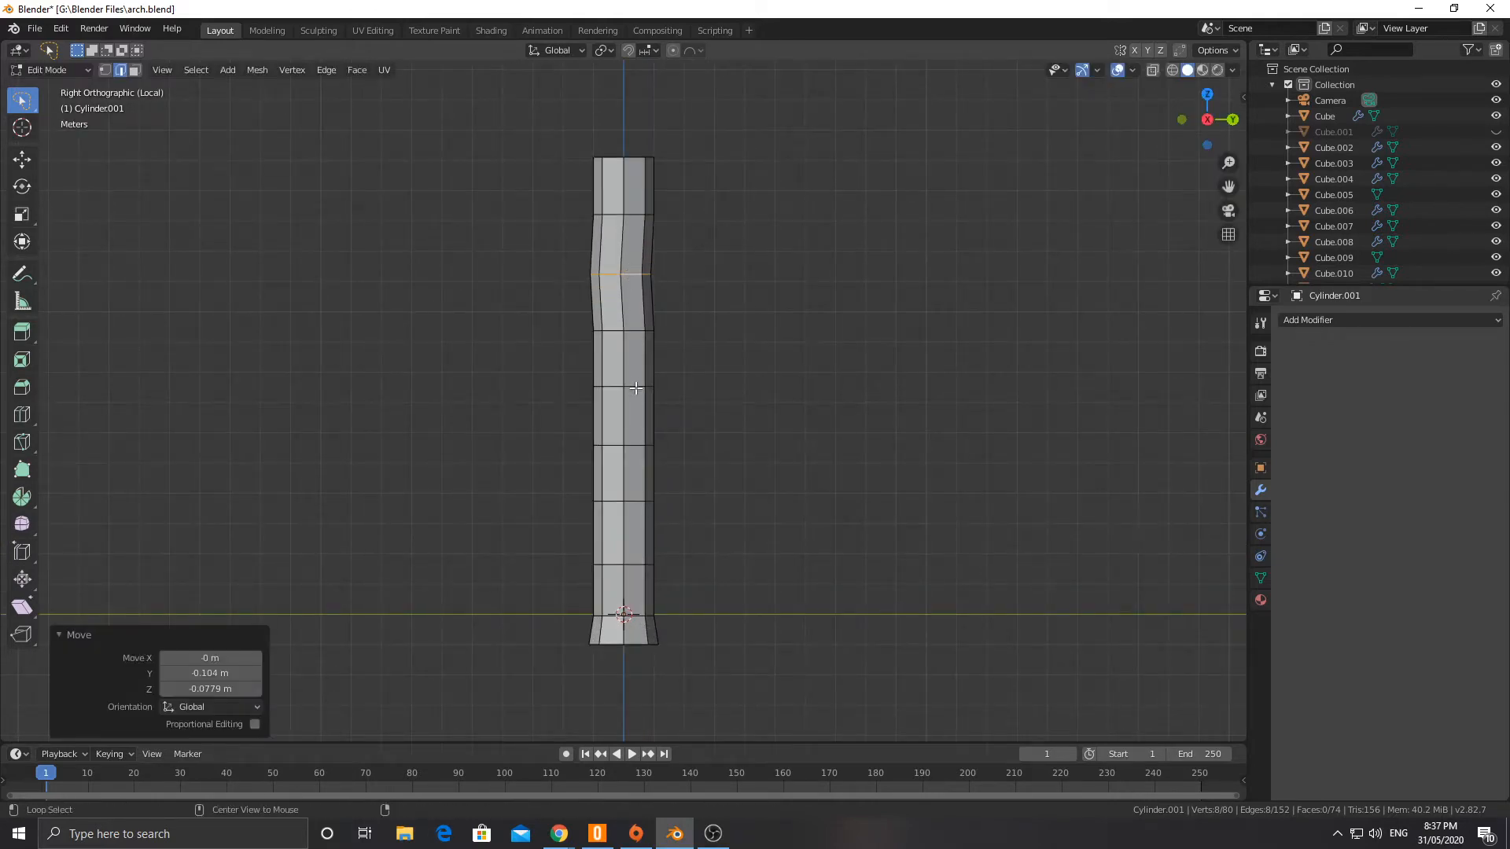
Step: Shift the fourth edge loop slightly toward +Y and move the sixth -0.026 m in Y and -0.104 m in Z
{"action": "left_click", "coordinate": [636, 387], "text": "alt"}
{"action": "key", "text": "g"}
{"action": "left_click", "coordinate": [637, 387]}
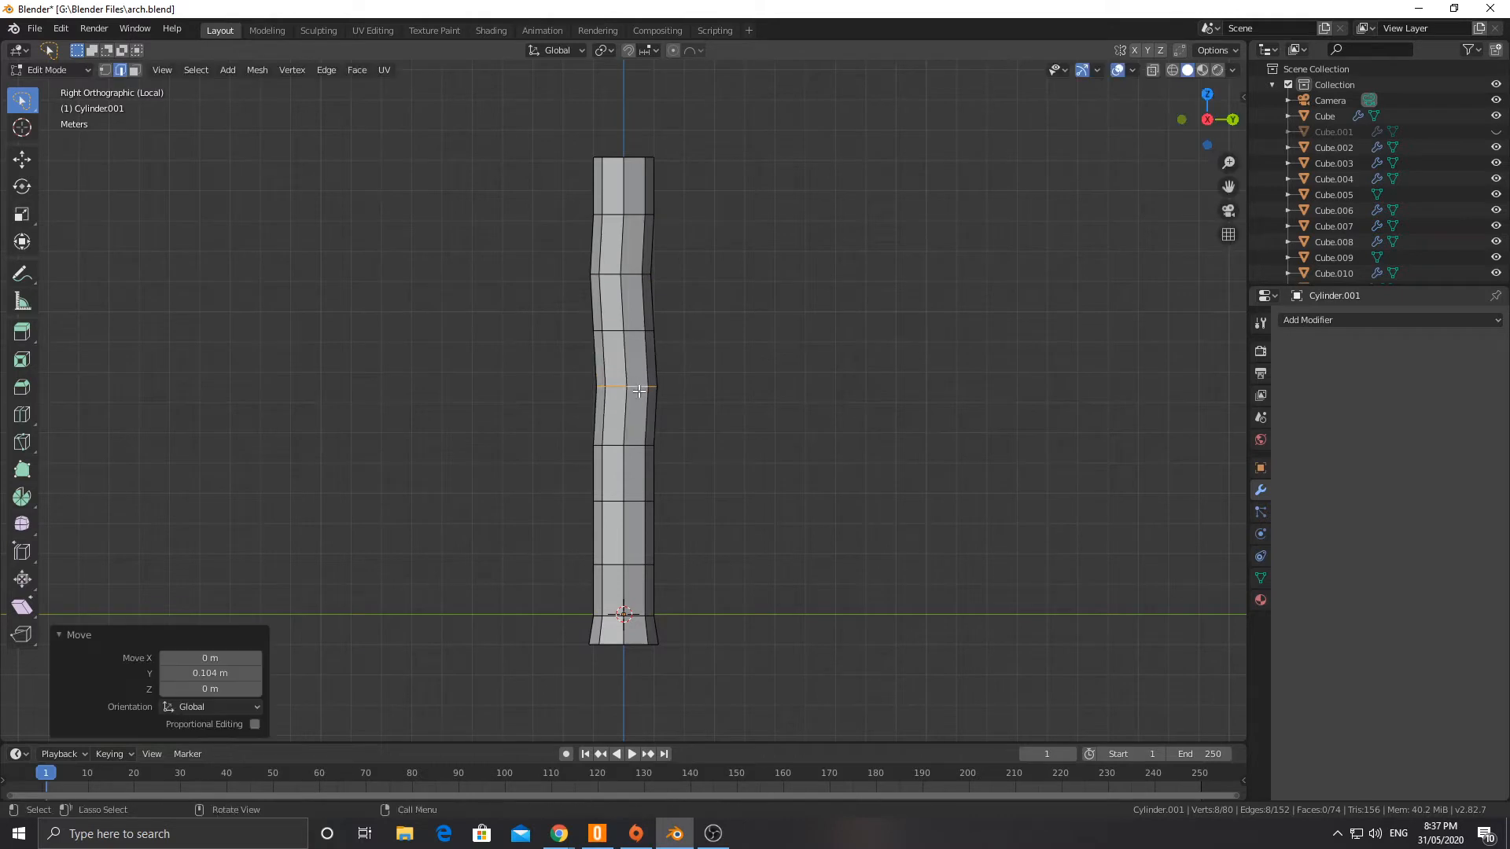
{"action": "left_click", "coordinate": [632, 502], "text": "alt"}
{"action": "key", "text": "g"}
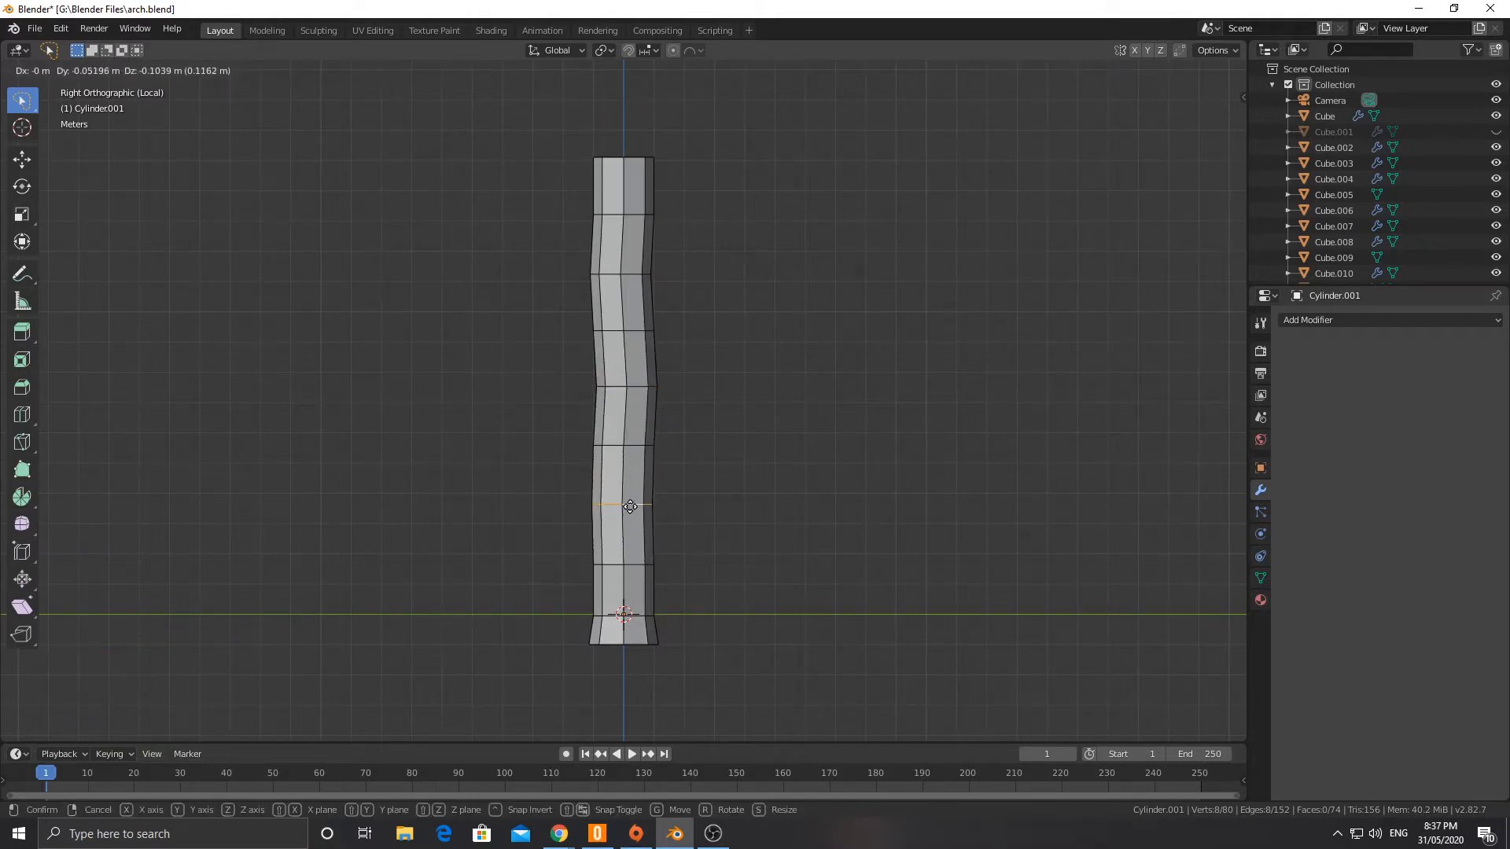
{"action": "left_click", "coordinate": [631, 507]}
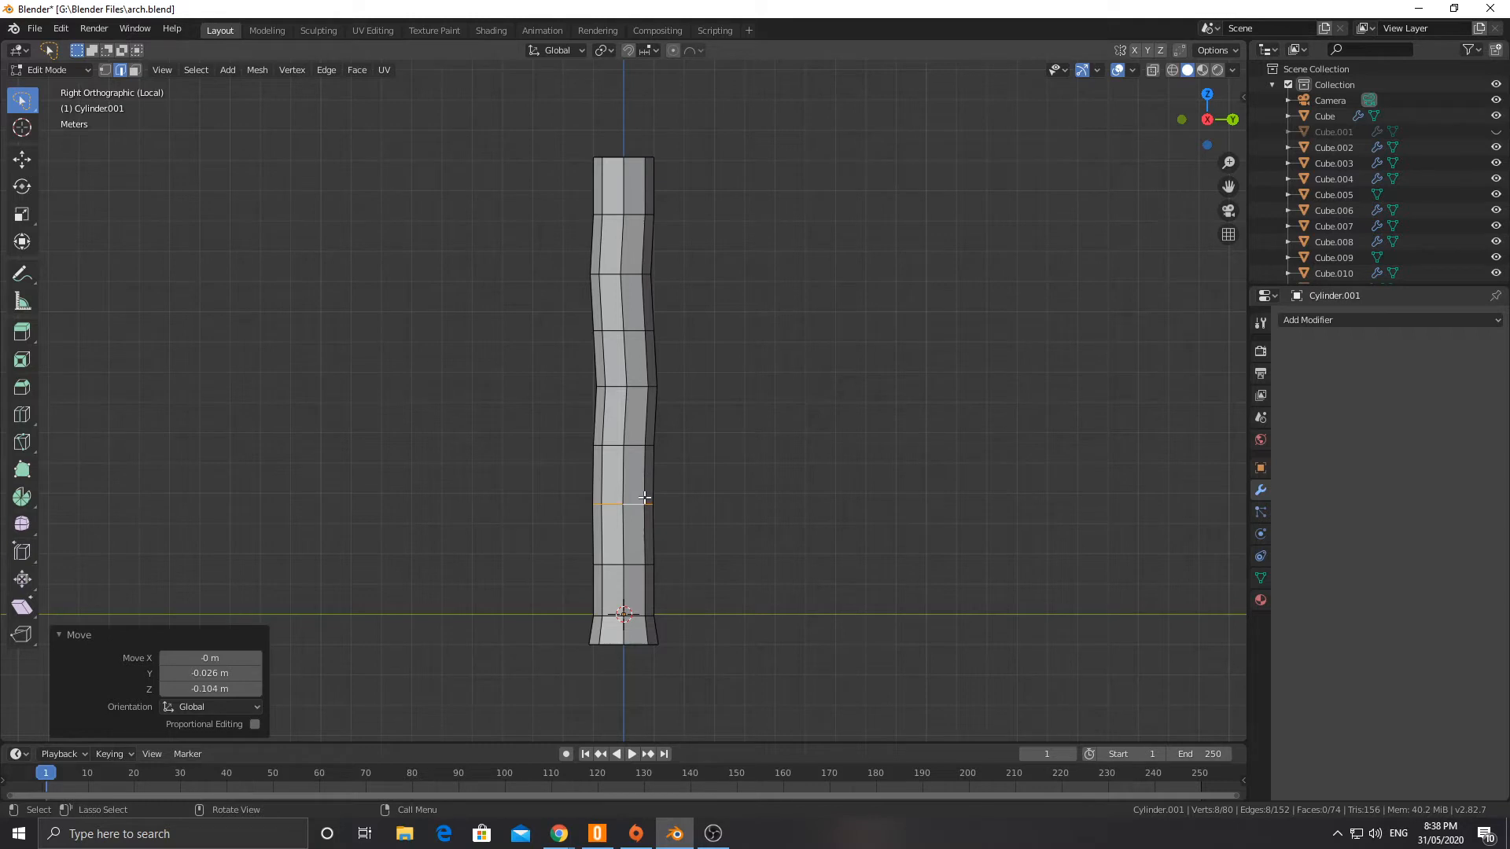
Step: Examine the bent column from several angles, checking its upper edge loops and top rim
{"action": "middle_click_drag", "start_coordinate": [644, 498], "coordinate": [608, 476]}
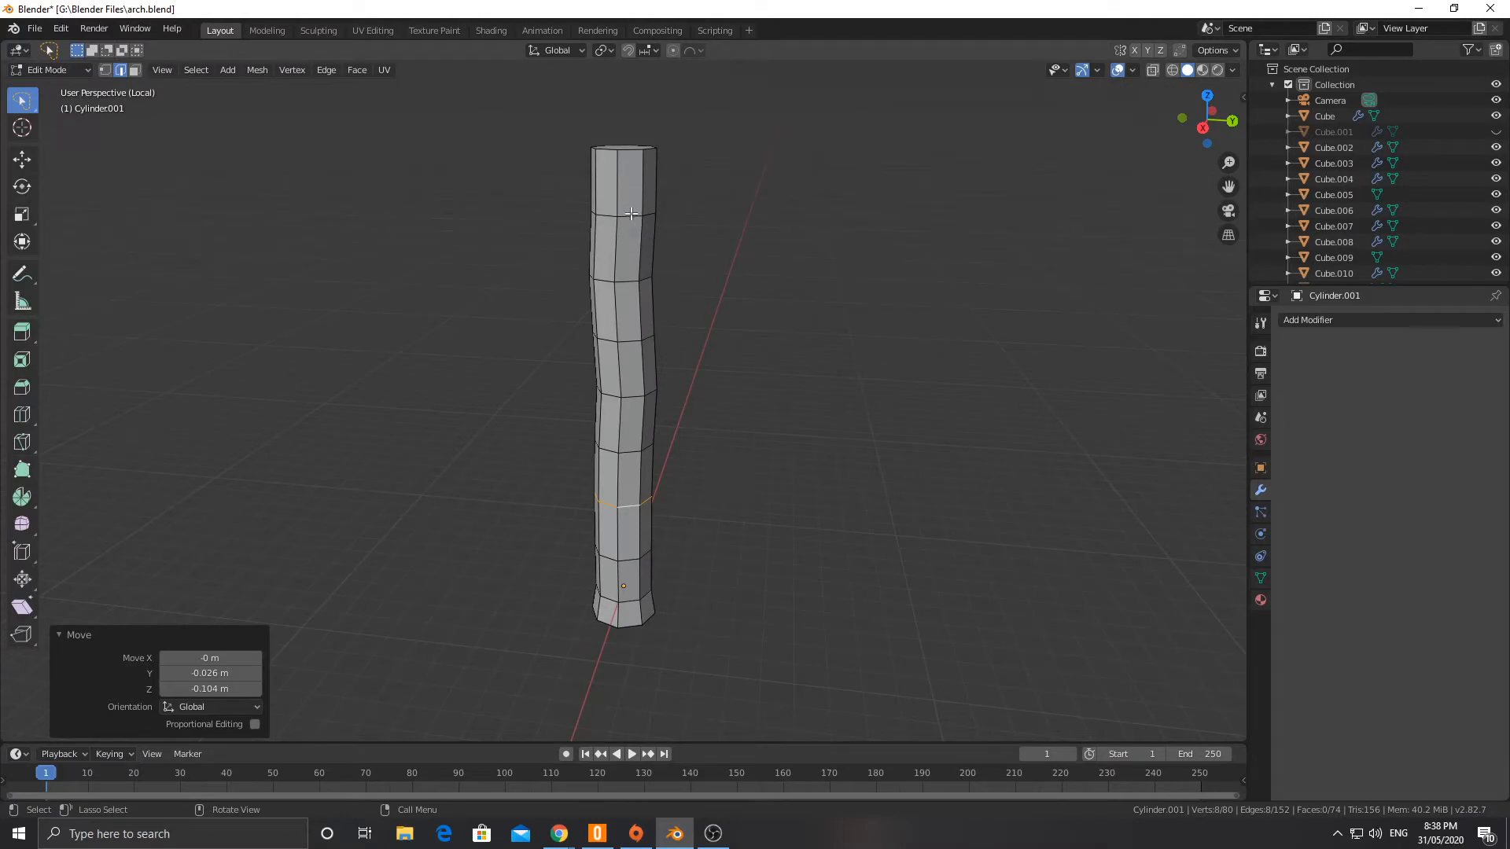
{"action": "middle_click_drag", "start_coordinate": [630, 208], "coordinate": [623, 291], "text": "shift"}
{"action": "left_click", "coordinate": [624, 305], "text": "alt"}
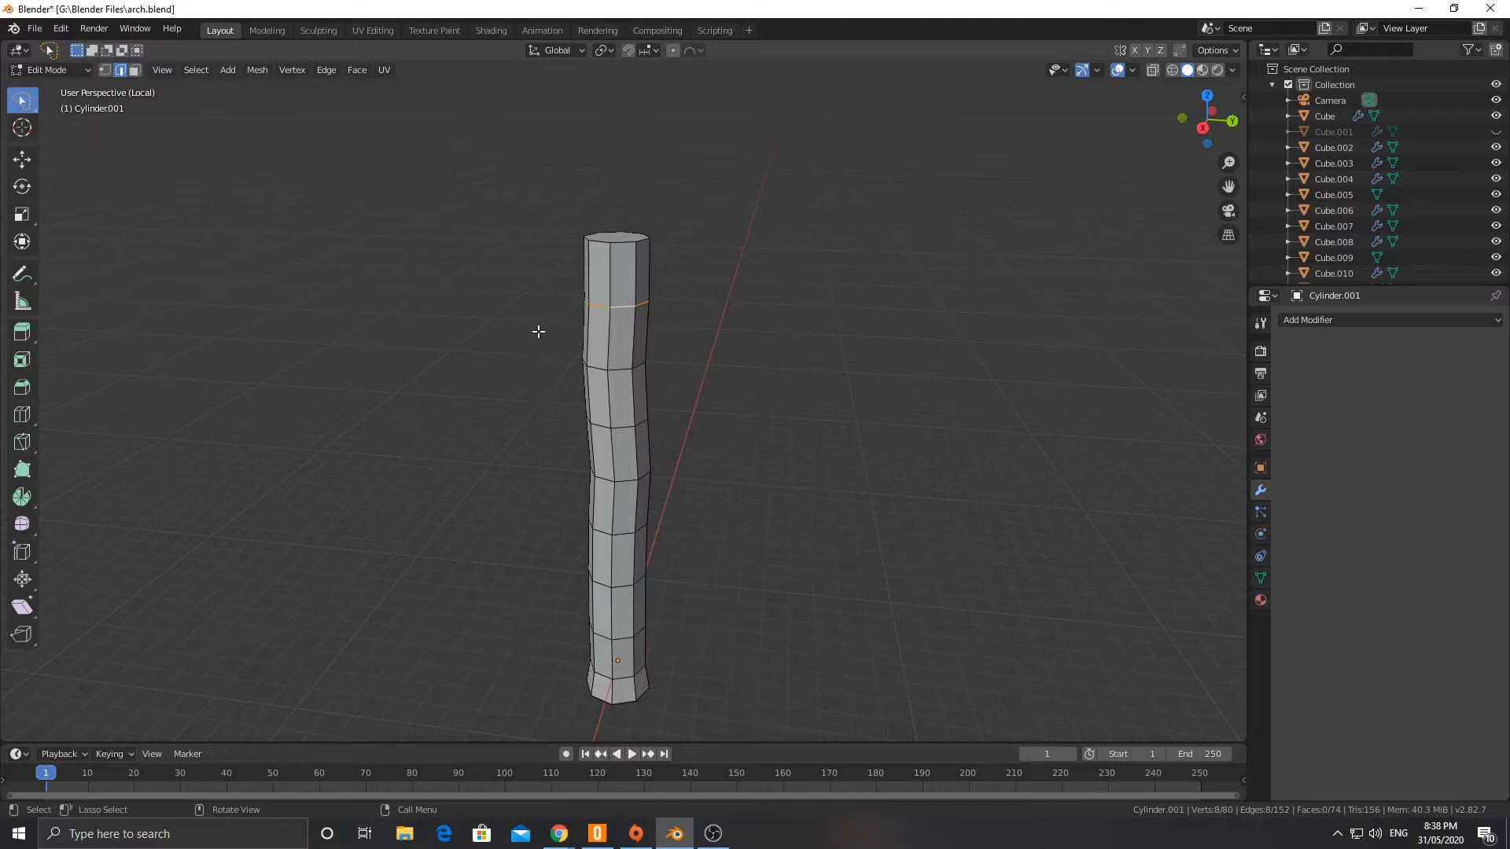
{"action": "middle_click_drag", "start_coordinate": [539, 331], "coordinate": [591, 333]}
{"action": "scroll", "coordinate": [643, 302], "scroll_direction": "up", "scroll_amount": 3}
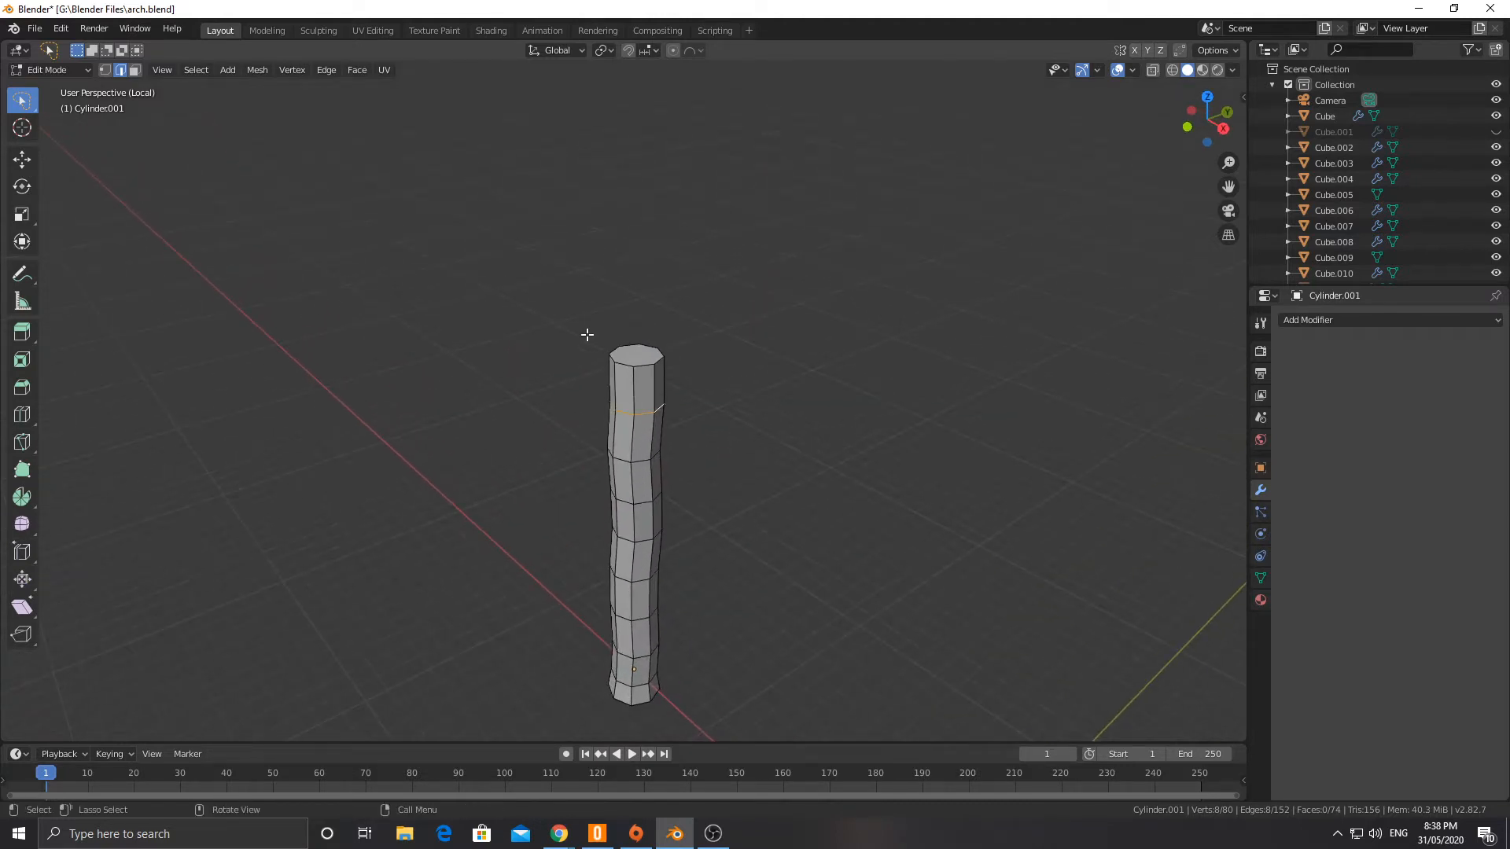
{"action": "left_click", "coordinate": [637, 356], "text": "alt"}
{"action": "middle_click_drag", "start_coordinate": [637, 356], "coordinate": [671, 375]}
{"action": "scroll", "coordinate": [671, 375], "scroll_direction": "down", "scroll_amount": 4}
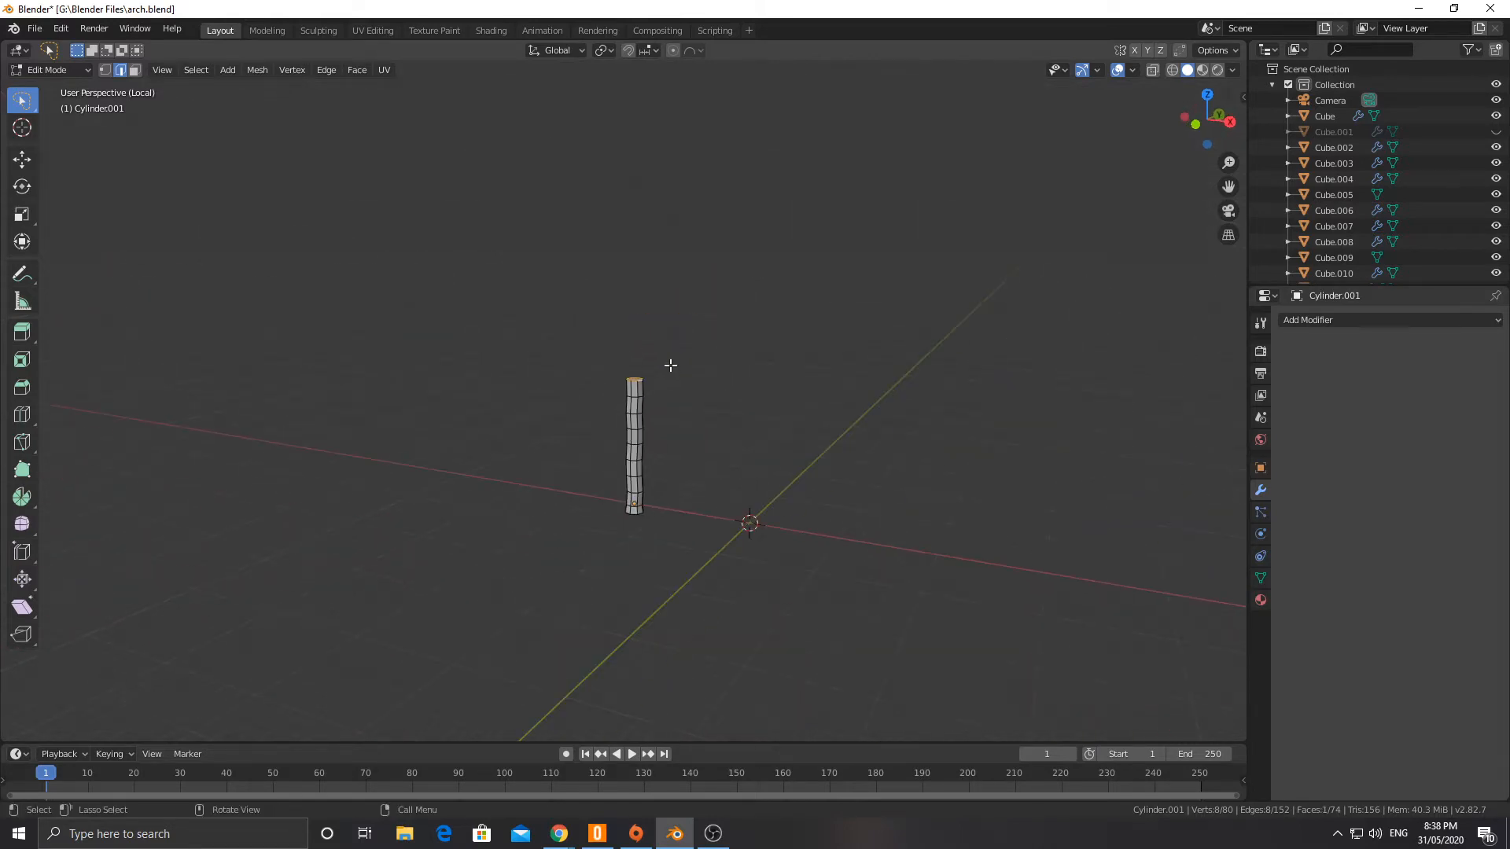
{"action": "scroll", "coordinate": [671, 365], "scroll_direction": "up", "scroll_amount": 2}
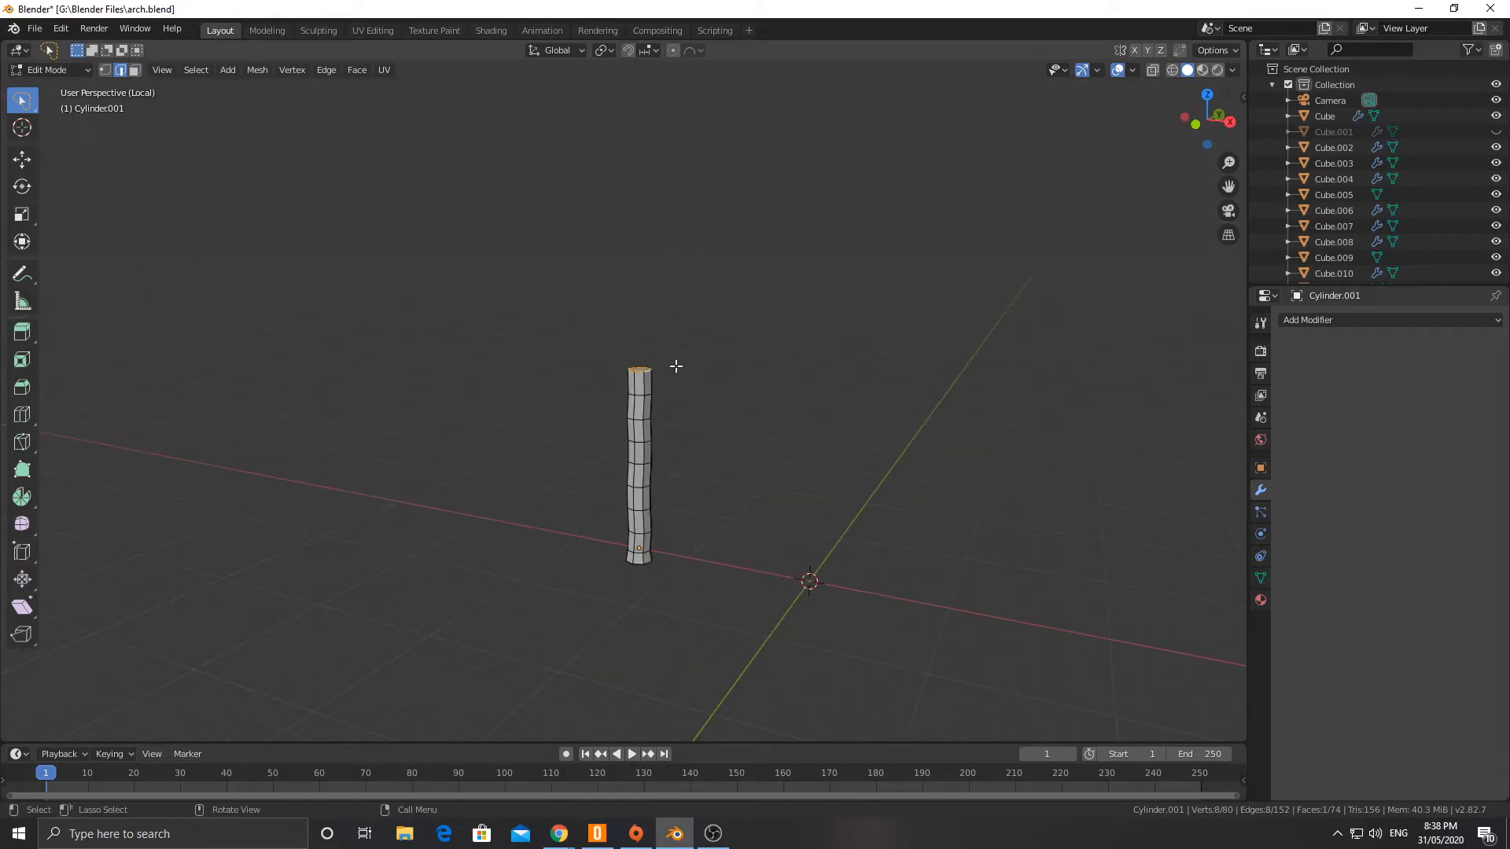
{"action": "mouse_move", "coordinate": [634, 361]}
{"action": "middle_mouse_down"}
{"action": "mouse_move", "coordinate": [607, 324]}
{"action": "mouse_move", "coordinate": [617, 361]}
{"action": "middle_mouse_up"}
{"action": "scroll", "coordinate": [629, 377], "scroll_direction": "up", "scroll_amount": 5}
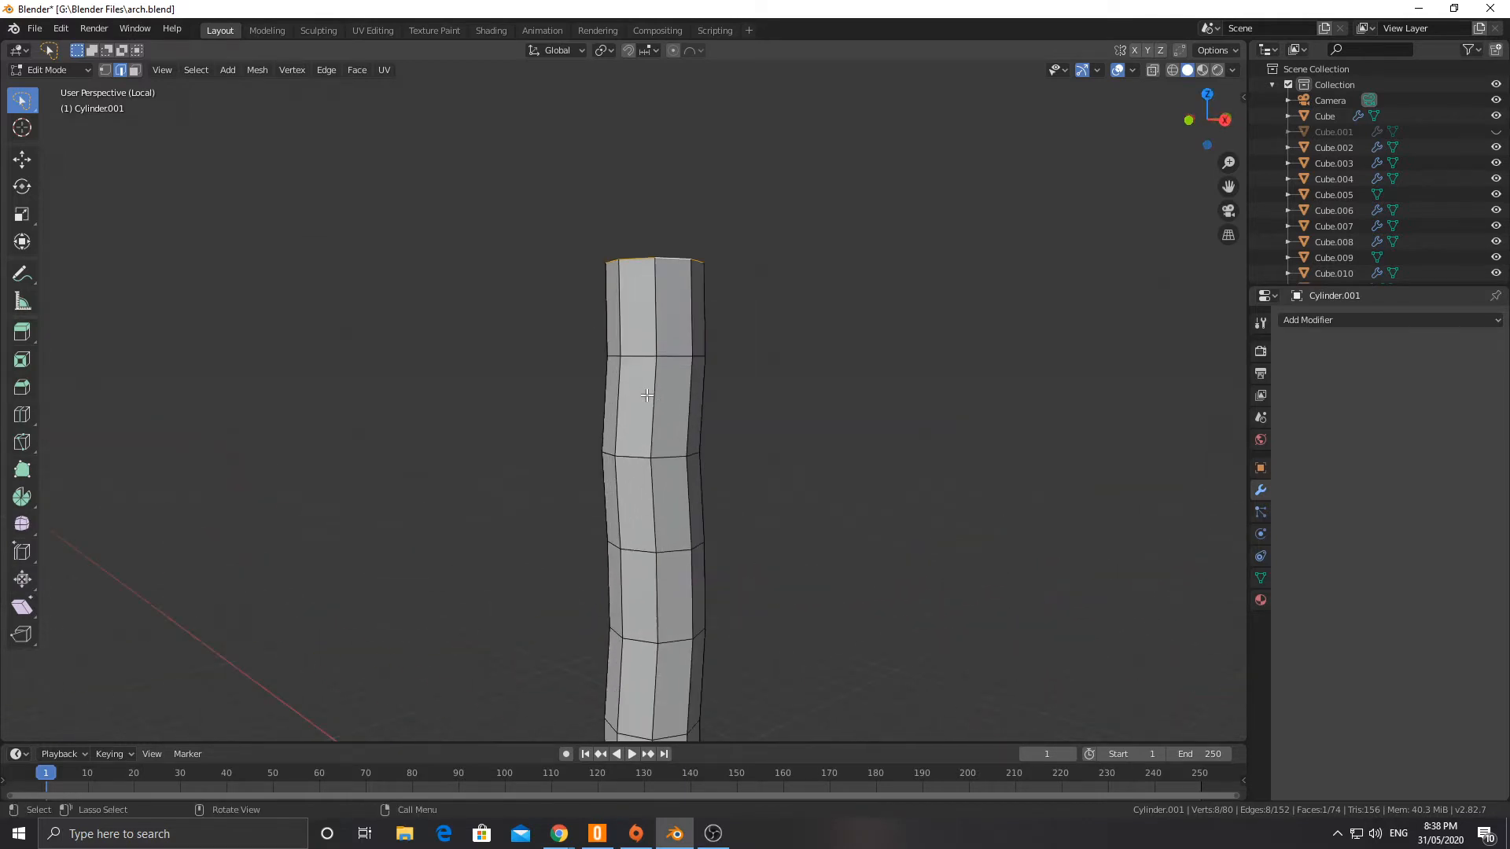
Step: Add two evenly spaced loop cuts in the column's second segment from the top, leaving them unslid
{"action": "scroll", "coordinate": [661, 408], "scroll_direction": "down", "scroll_amount": 2}
{"action": "scroll", "coordinate": [662, 406], "scroll_direction": "up", "scroll_amount": 2}
{"action": "key", "text": "ctrl+r"}
{"action": "scroll", "coordinate": [659, 388], "scroll_direction": "up", "scroll_amount": 1}
{"action": "left_click", "coordinate": [659, 388]}
{"action": "right_click", "coordinate": [536, 313]}
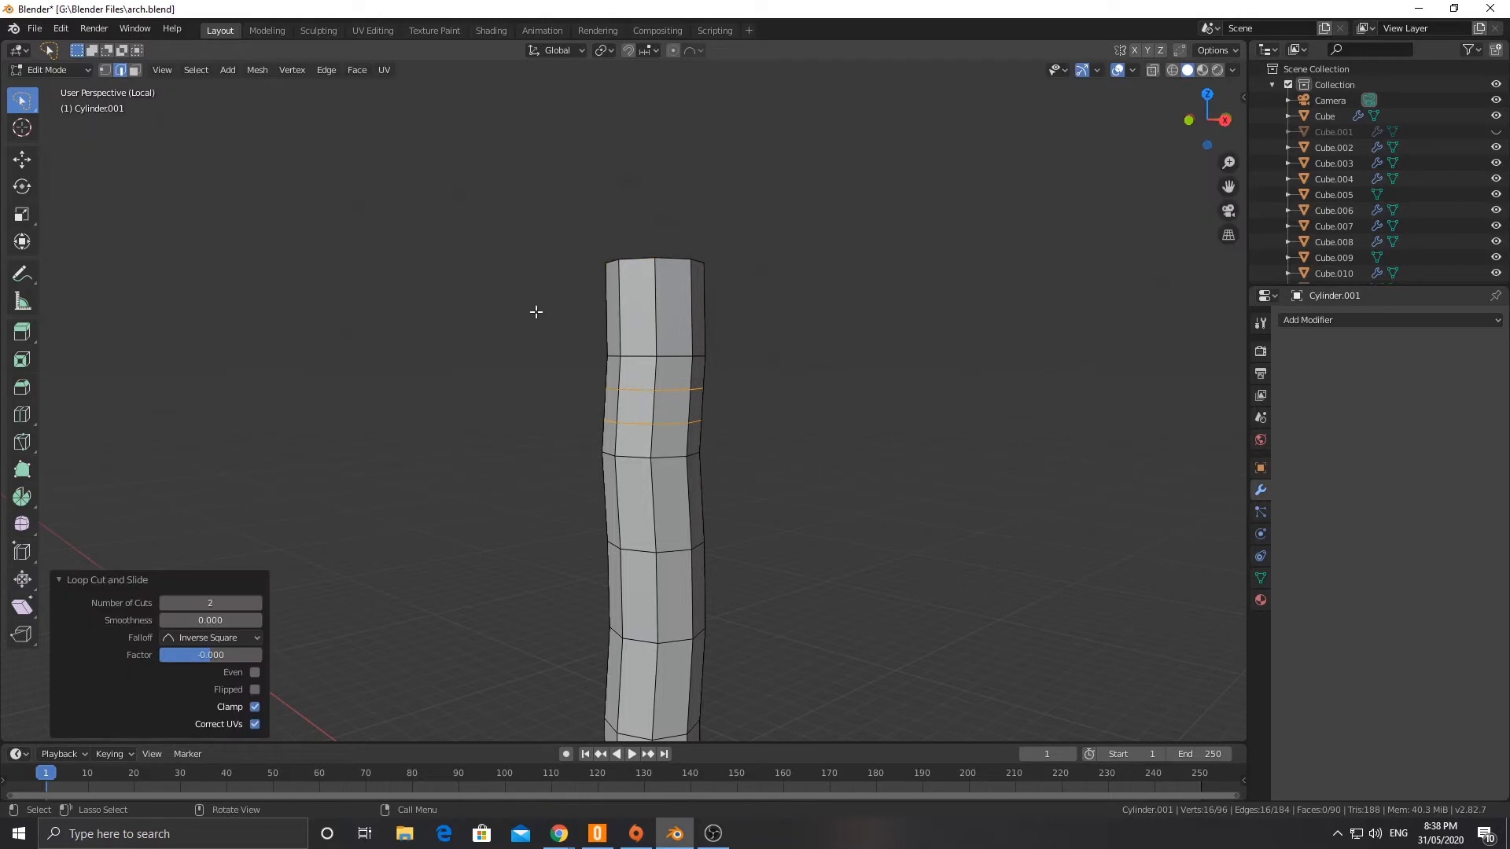
Step: Try a vertex-only bevel on a single face between the two new loop cuts
{"action": "left_click", "coordinate": [134, 70]}
{"action": "left_click", "coordinate": [677, 407]}
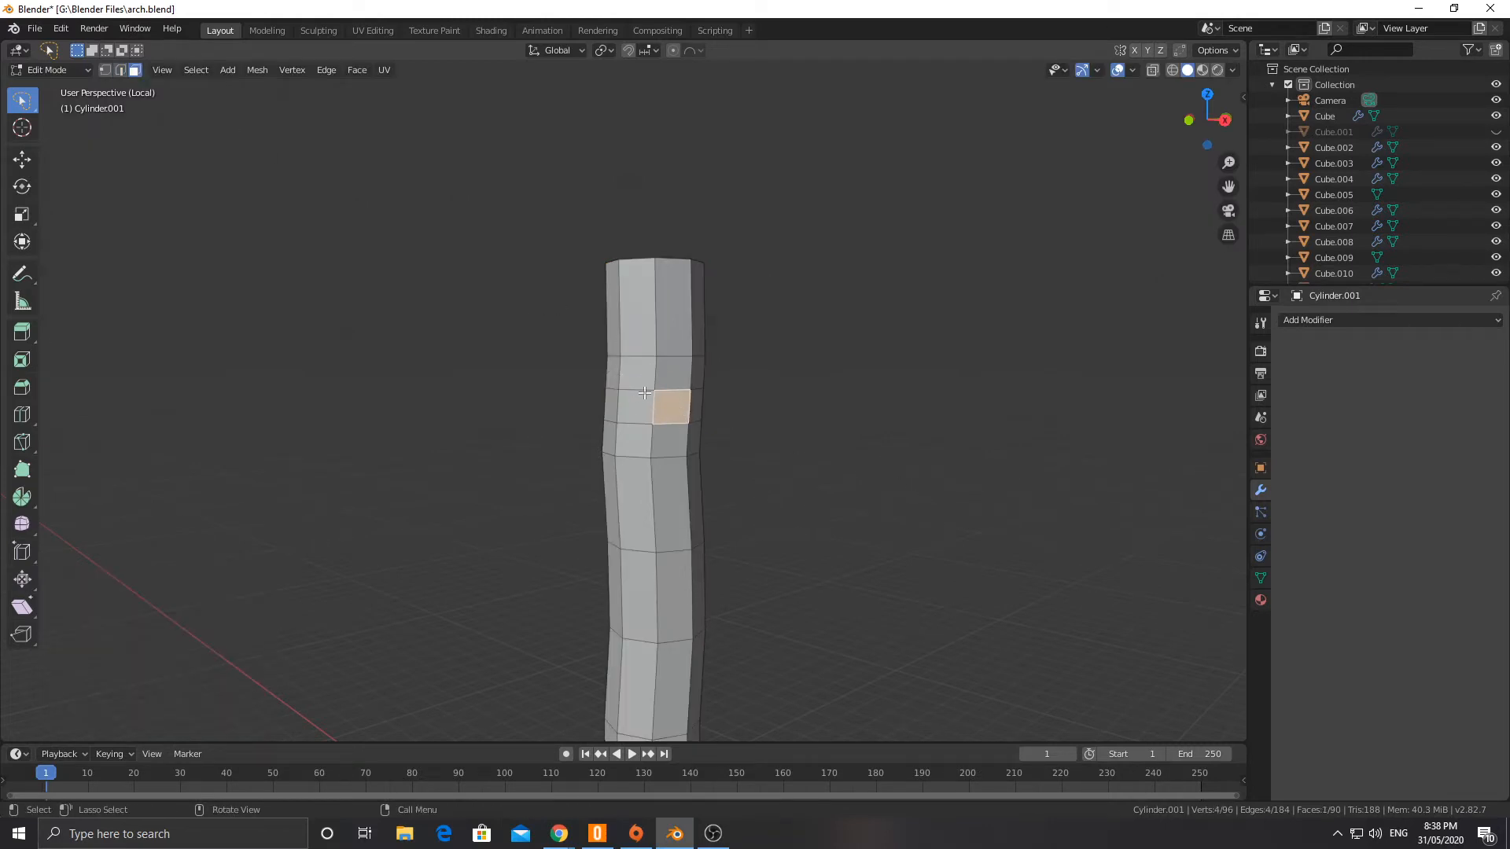
{"action": "key", "text": "ctrl+b"}
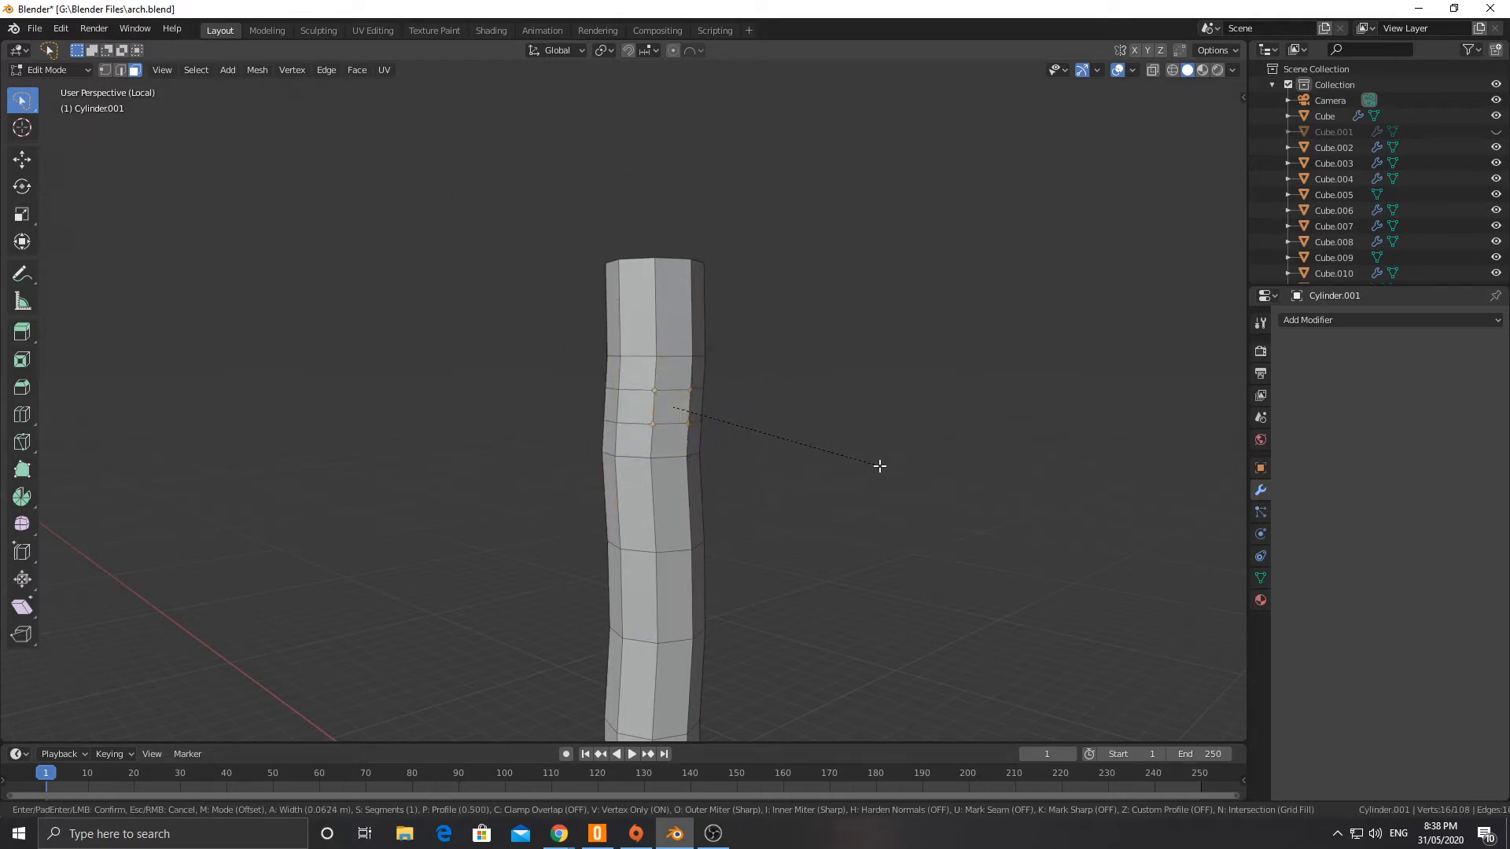
{"action": "key", "text": "v"}
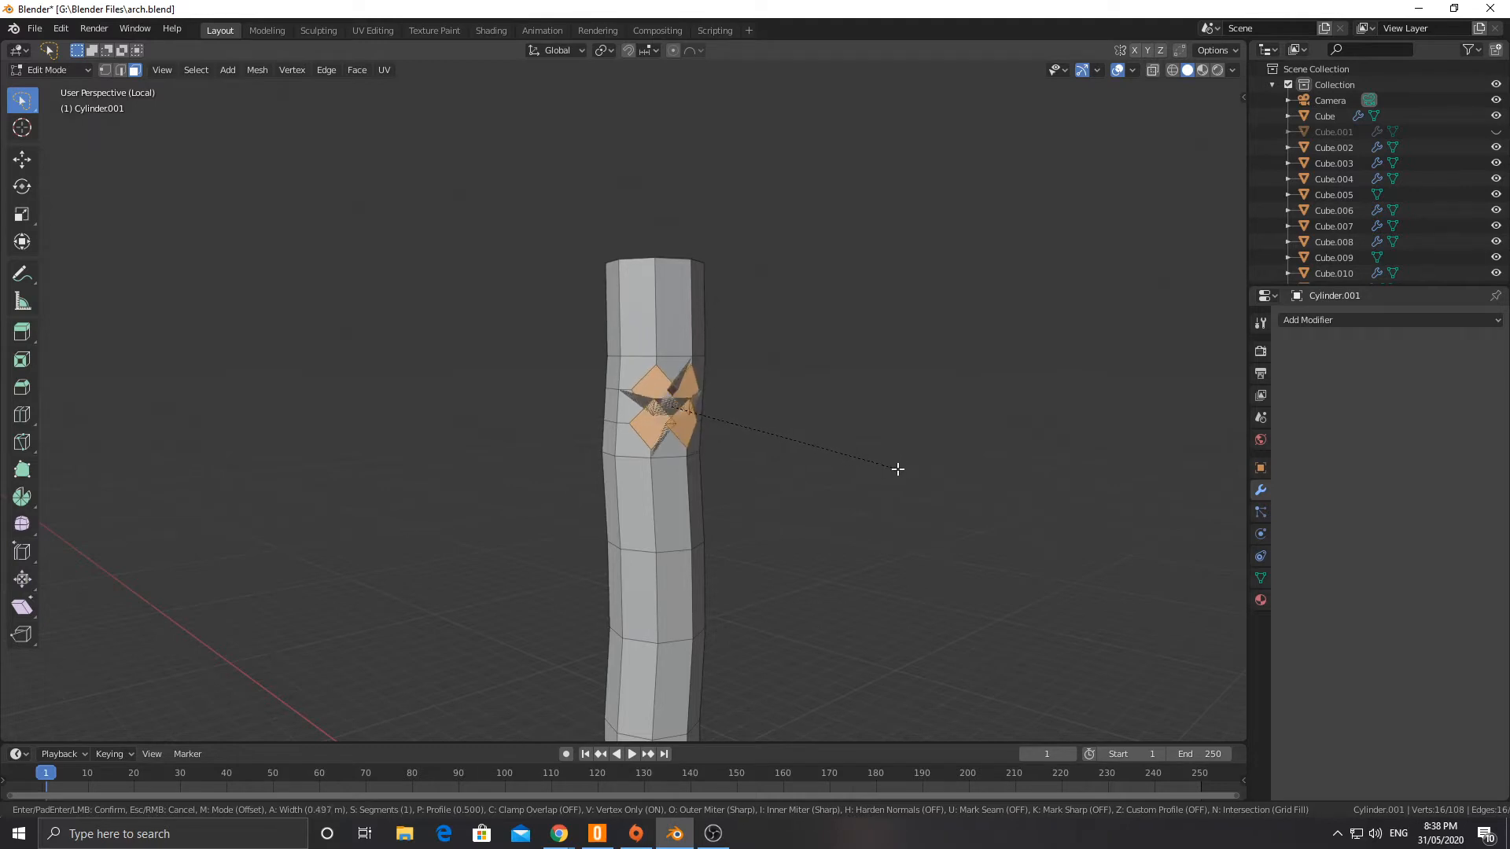
{"action": "right_click", "coordinate": [890, 467]}
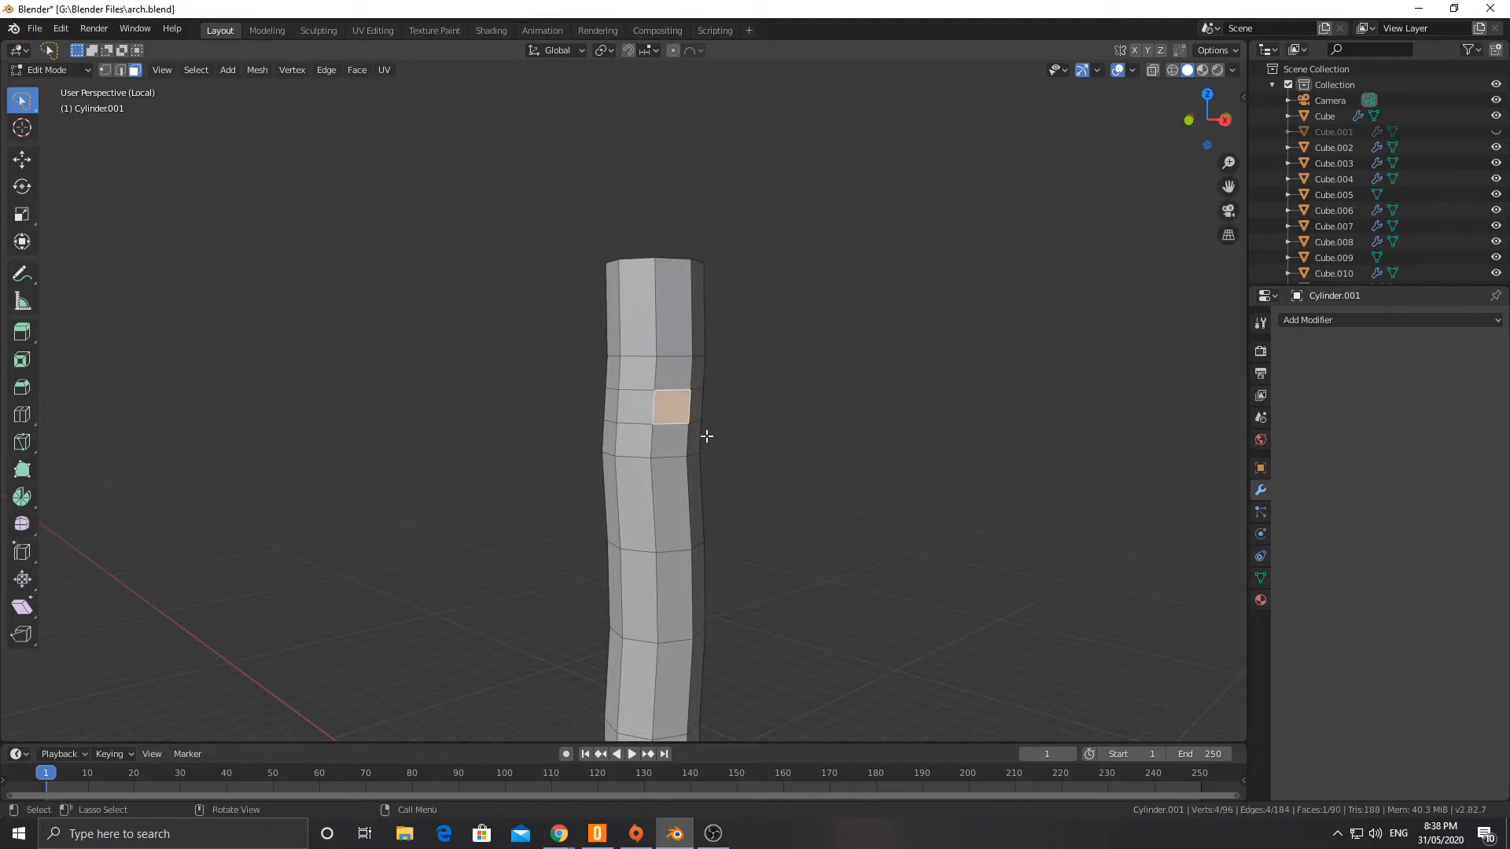
Step: Undo the face selection and the two loop cuts in the column's second segment
{"action": "middle_click_drag", "start_coordinate": [651, 406], "coordinate": [637, 407]}
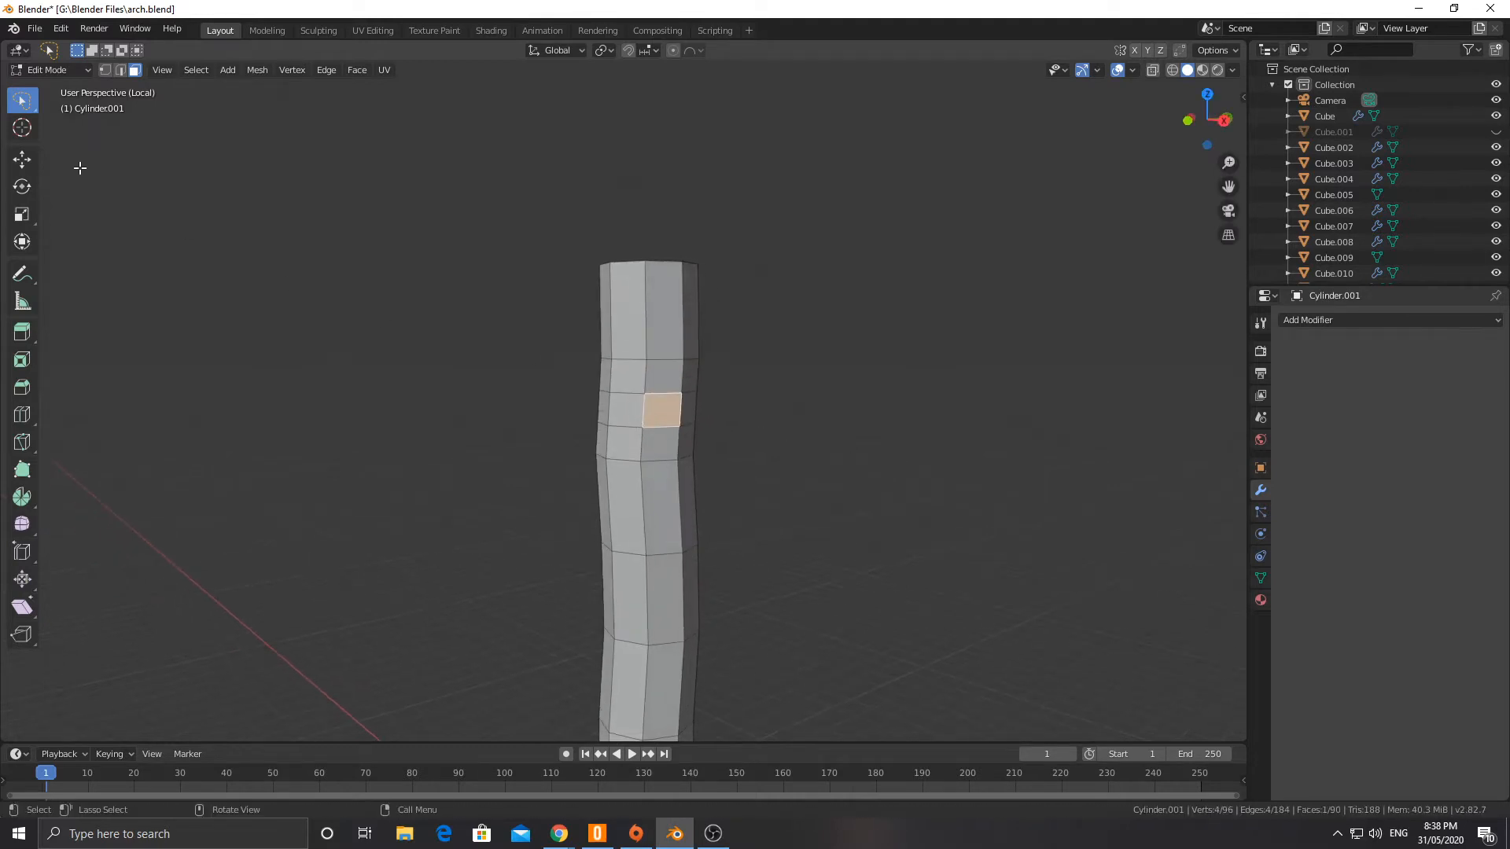
{"action": "left_click", "coordinate": [106, 70]}
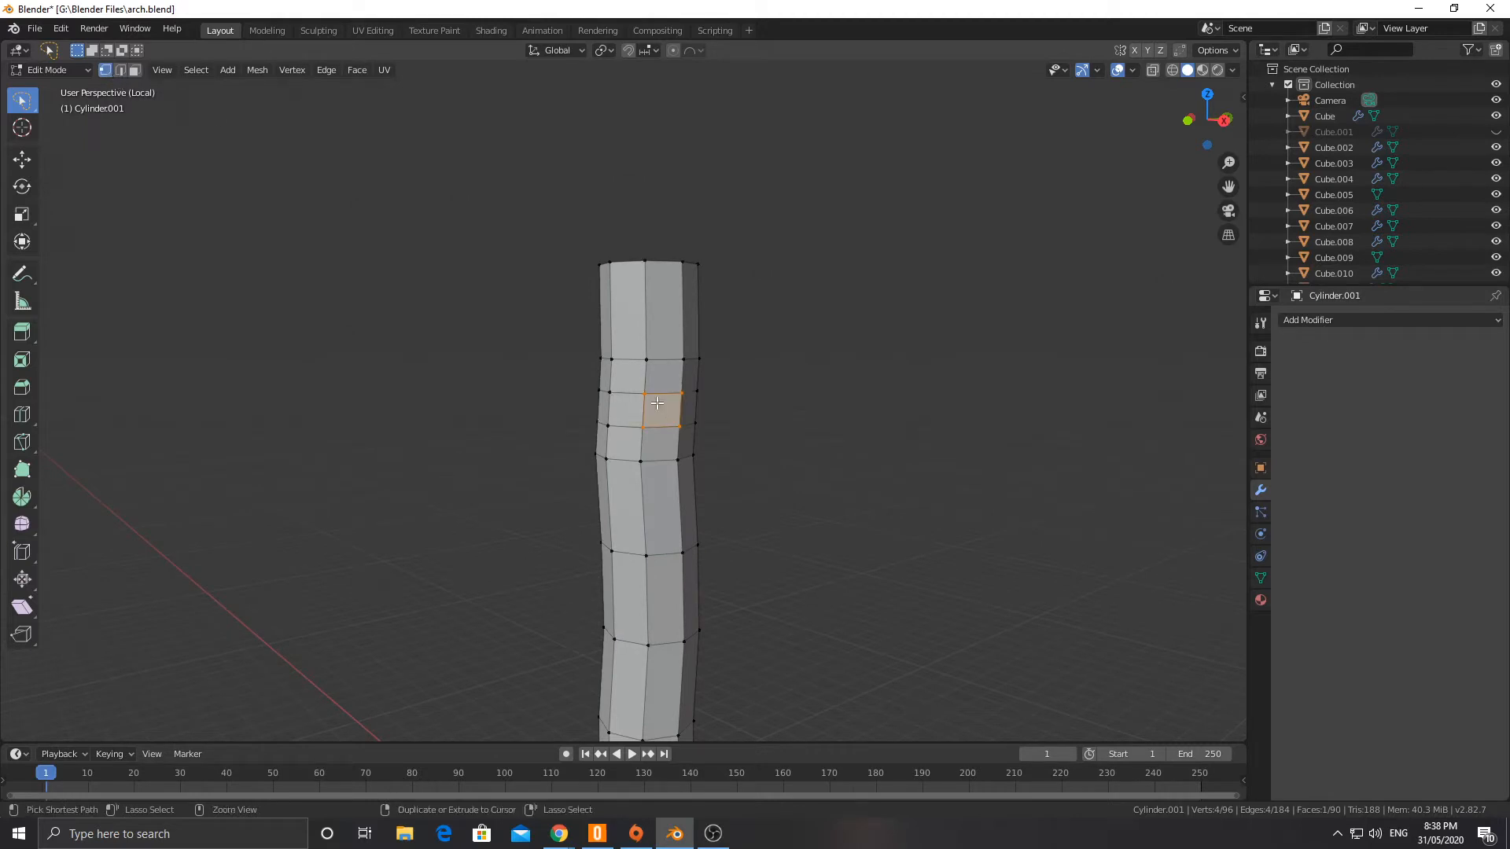
{"action": "key", "text": "ctrl+z"}
{"action": "key", "text": "ctrl+z"}
{"action": "key", "text": "ctrl+z"}
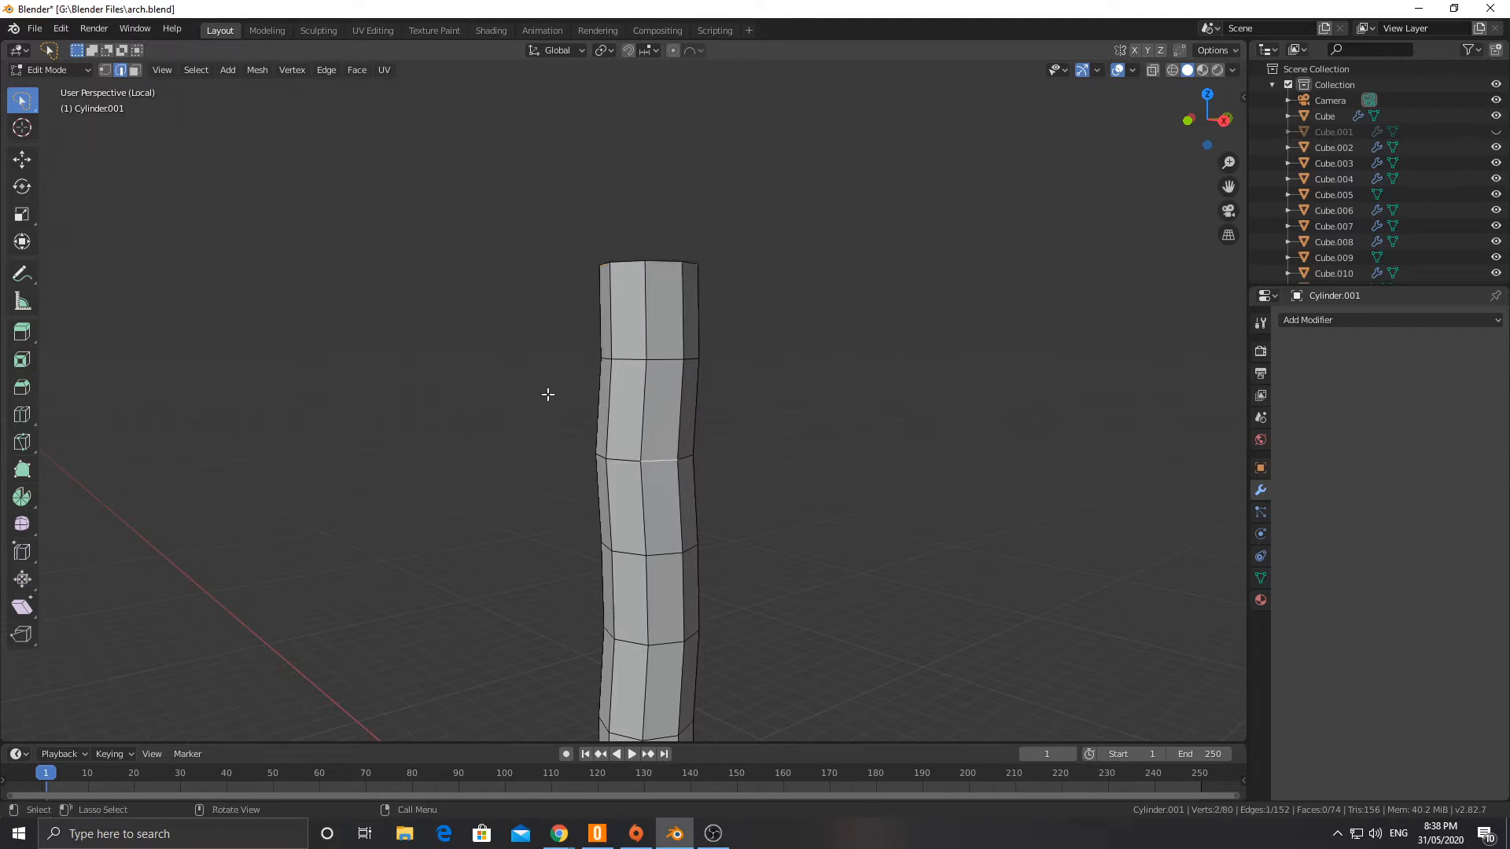
Step: Bevel one vertex on the column's second edge loop from the top into a diamond face, vertex only, with a 0.482 m offset
{"action": "key", "text": "1"}
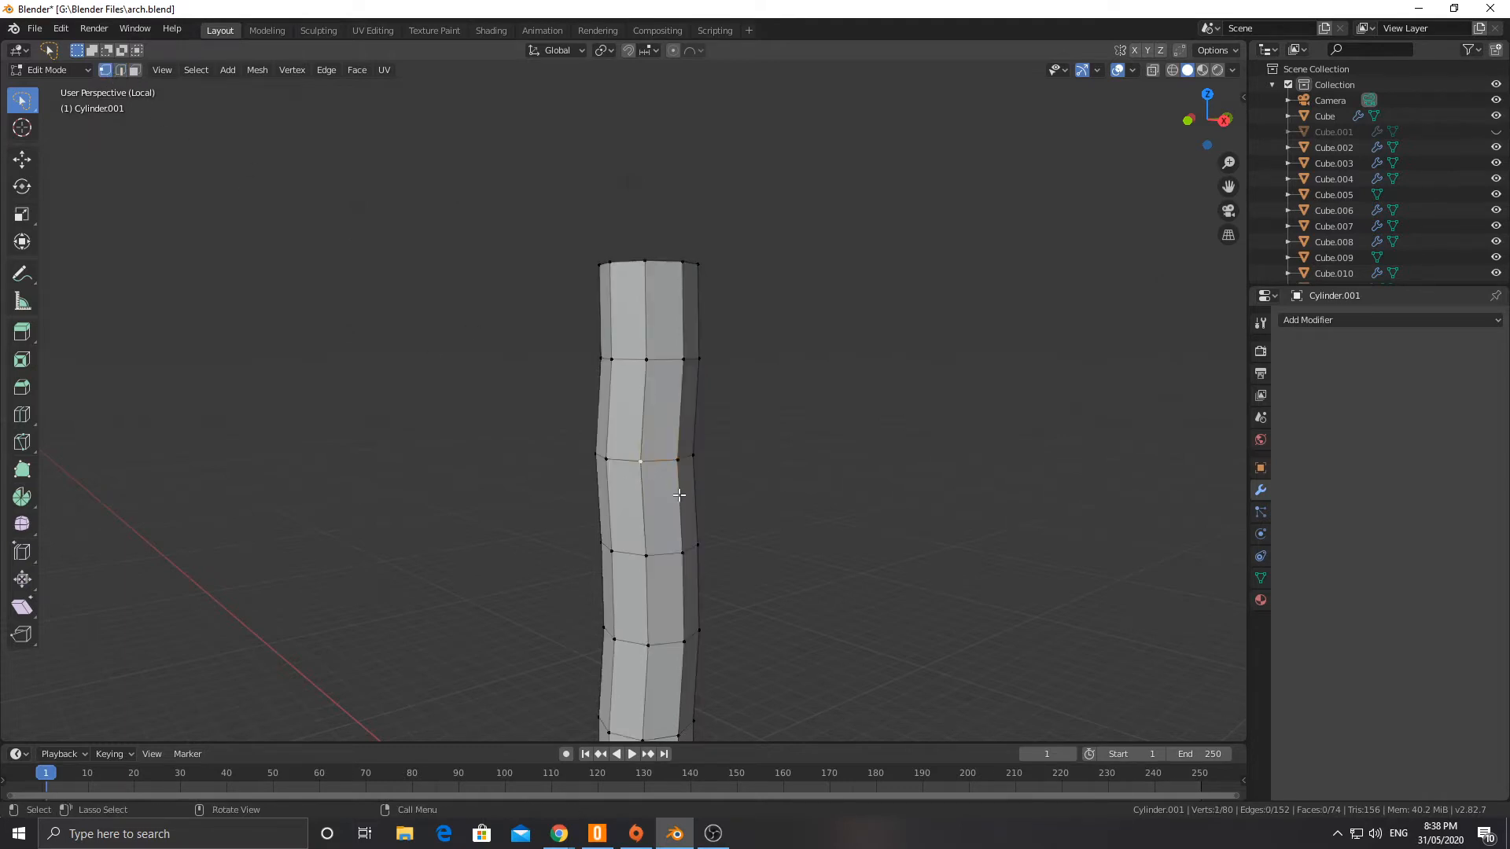
{"action": "key", "text": "ctrl+shift+b"}
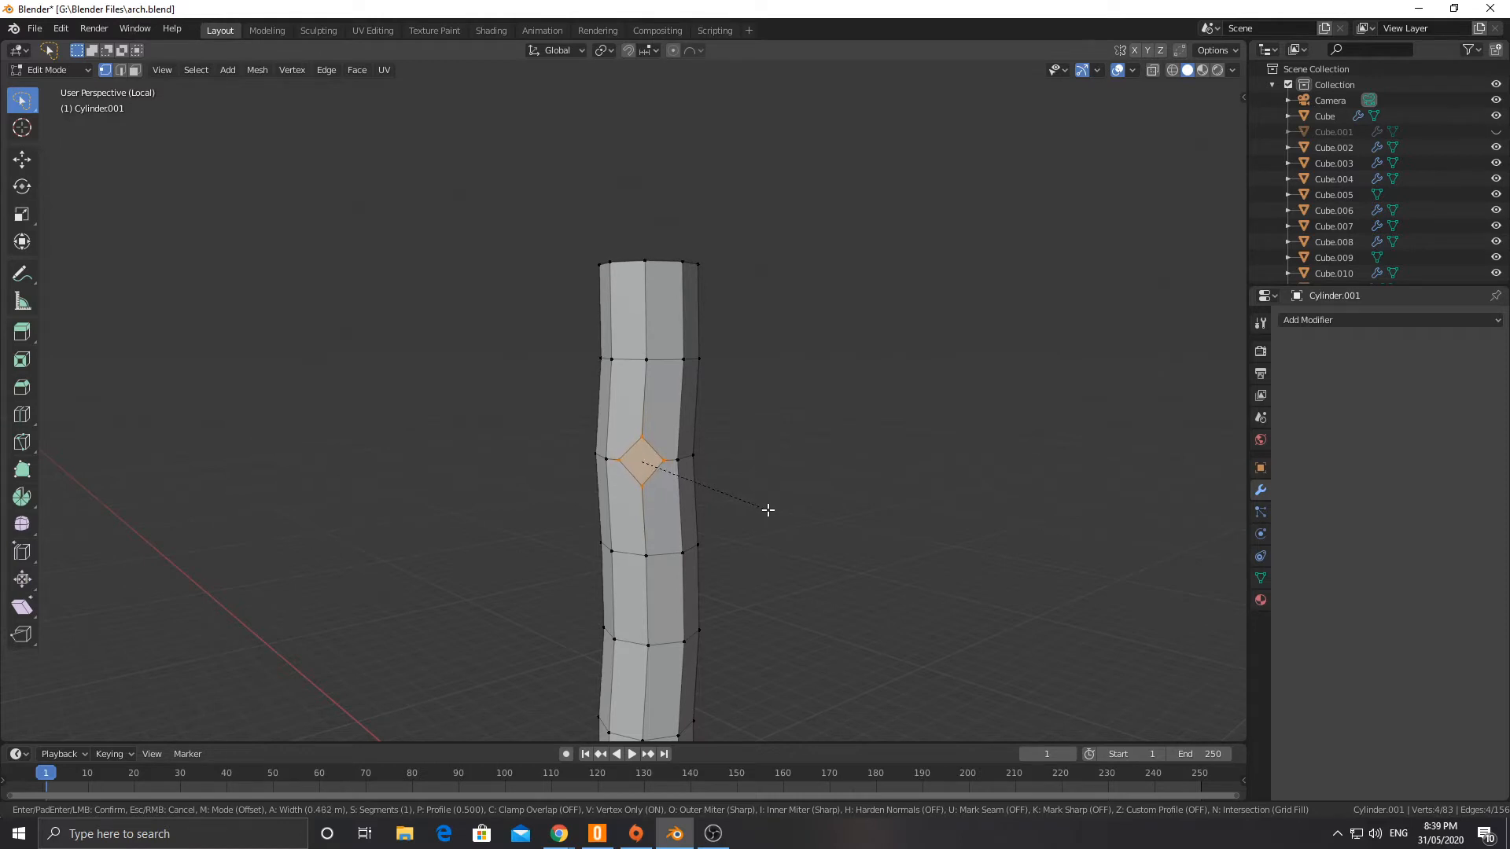
{"action": "left_click", "coordinate": [768, 510]}
Step: Extrude the diamond face about 2.34 m outward as a branch and scale its end face to 0.540
{"action": "middle_click_drag", "start_coordinate": [171, 177], "coordinate": [782, 465]}
{"action": "left_click", "coordinate": [136, 73]}
{"action": "key", "text": "e"}
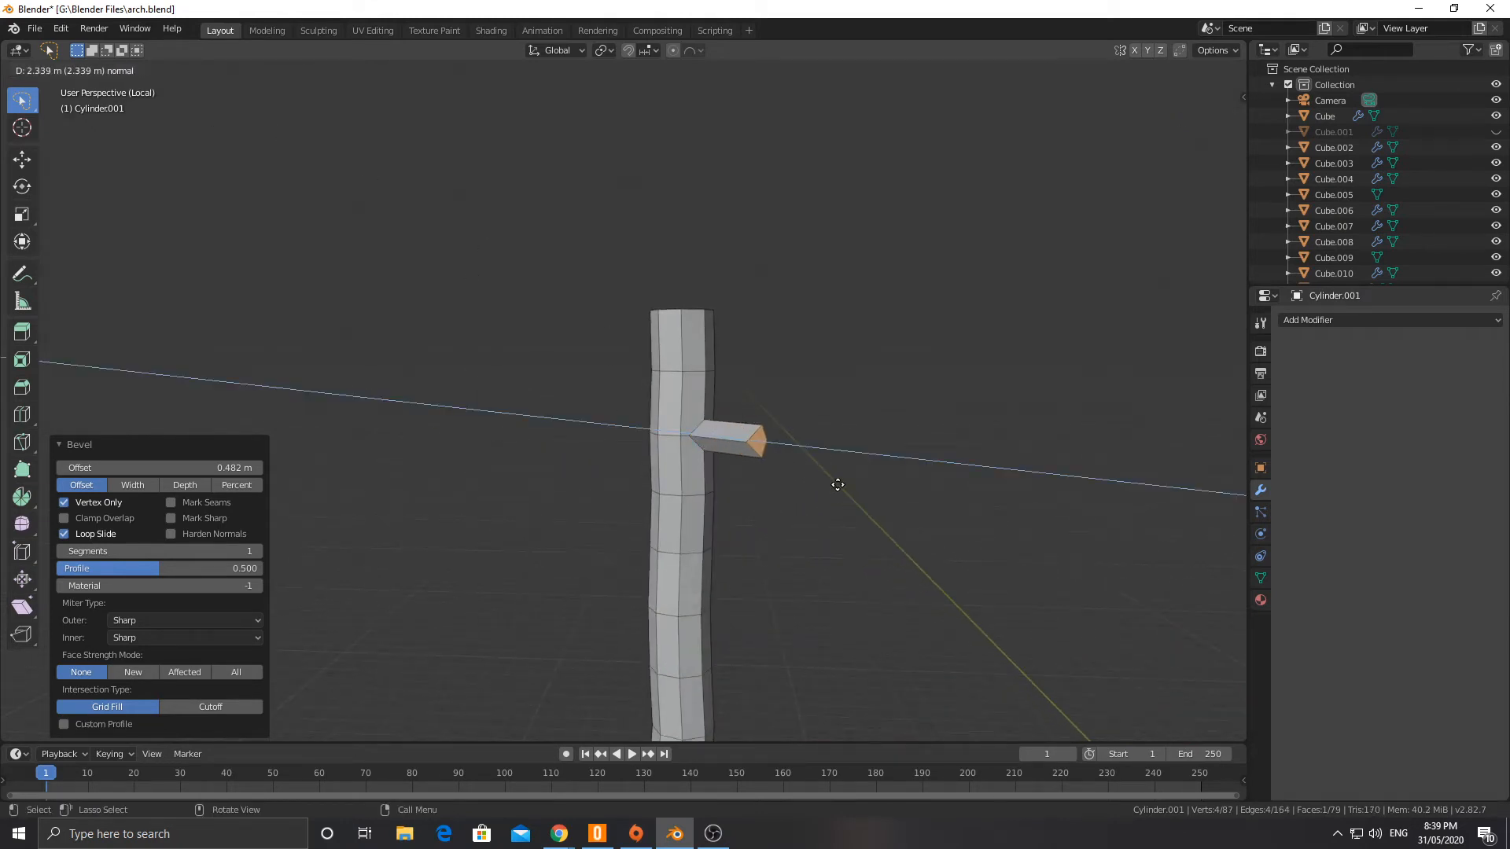
{"action": "left_click", "coordinate": [826, 482]}
{"action": "key", "text": "s"}
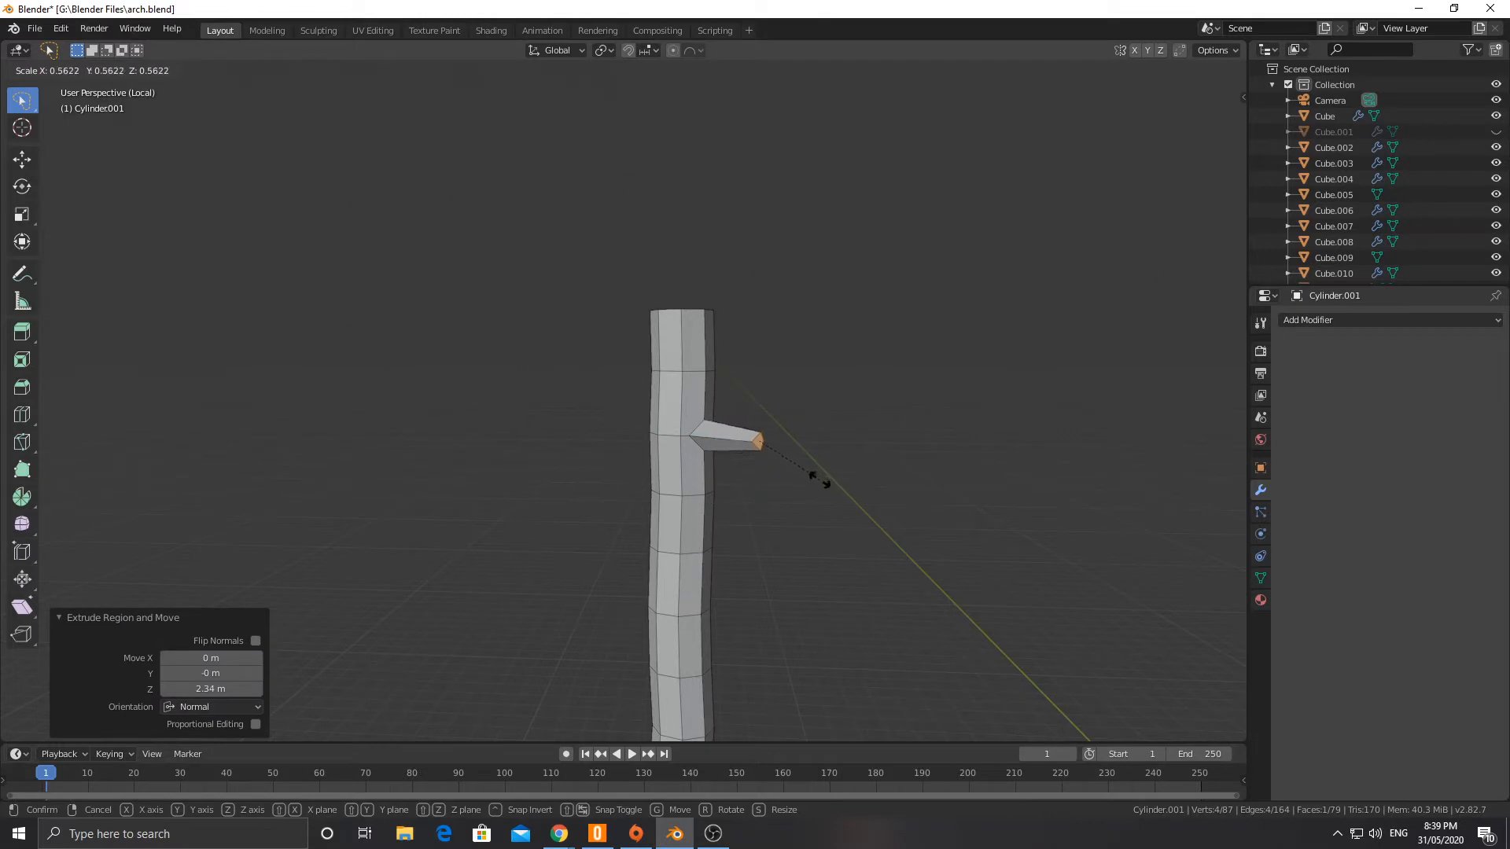
{"action": "left_click", "coordinate": [761, 476]}
Step: Bevel one vertex on the fourth edge loop from the top, vertex only, with a 0.309 m offset, and switch to face selection
{"action": "middle_click_drag", "start_coordinate": [762, 475], "coordinate": [689, 546]}
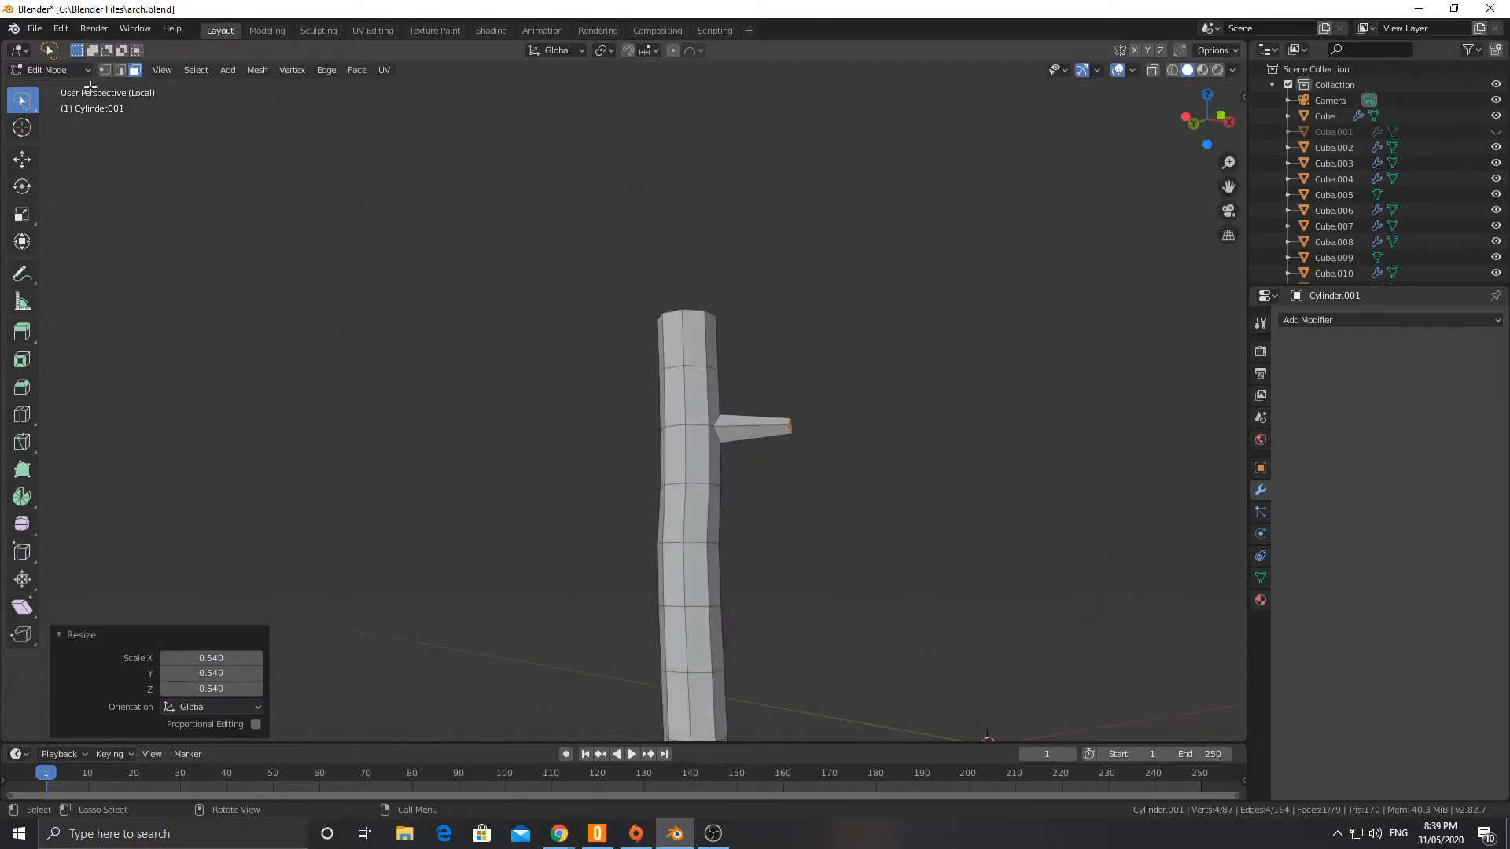
{"action": "left_click", "coordinate": [680, 539]}
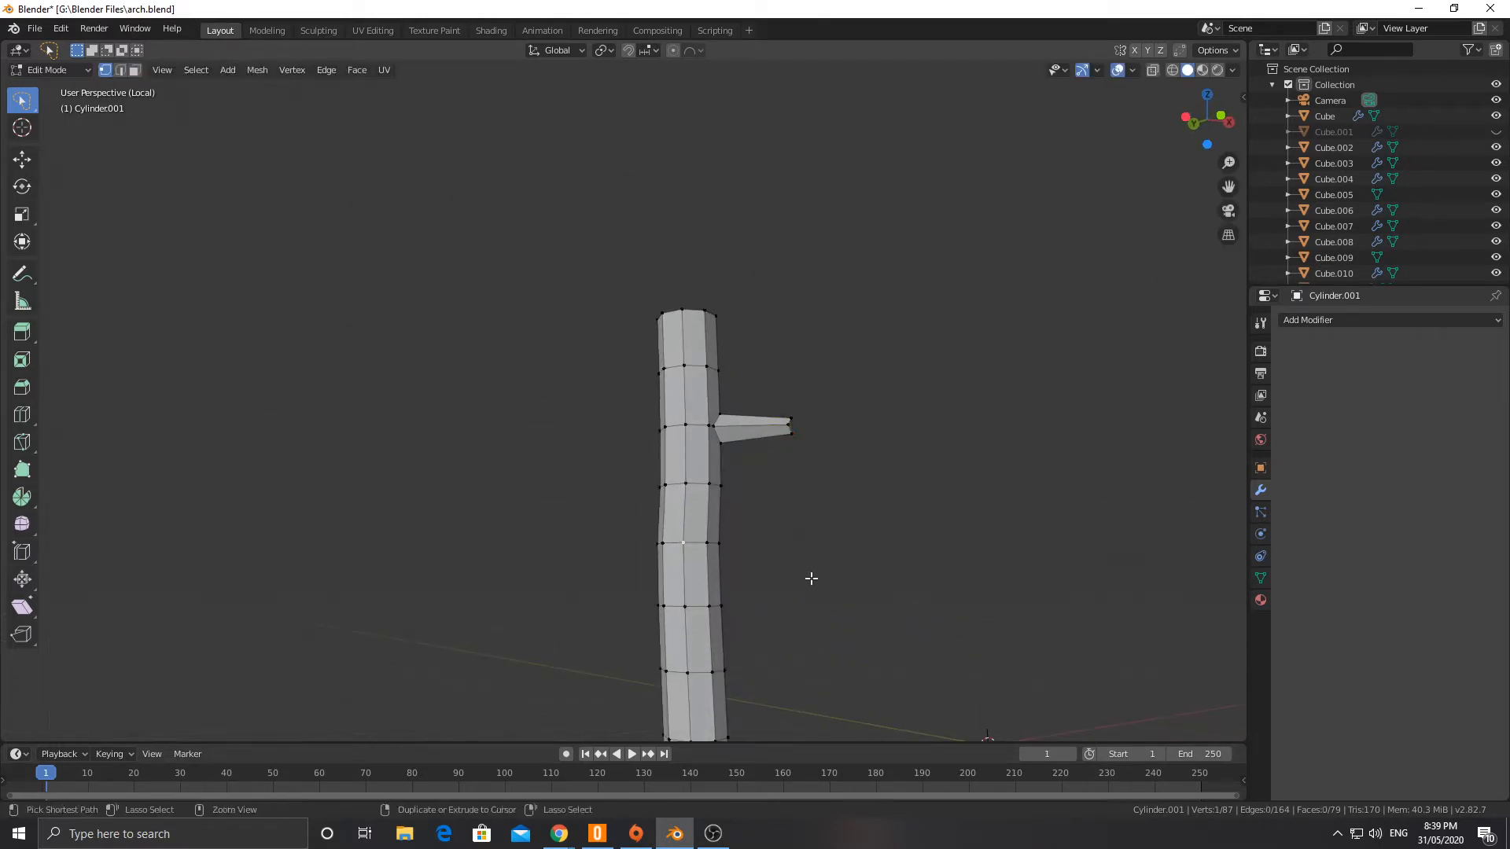
{"action": "key", "text": "ctrl+b"}
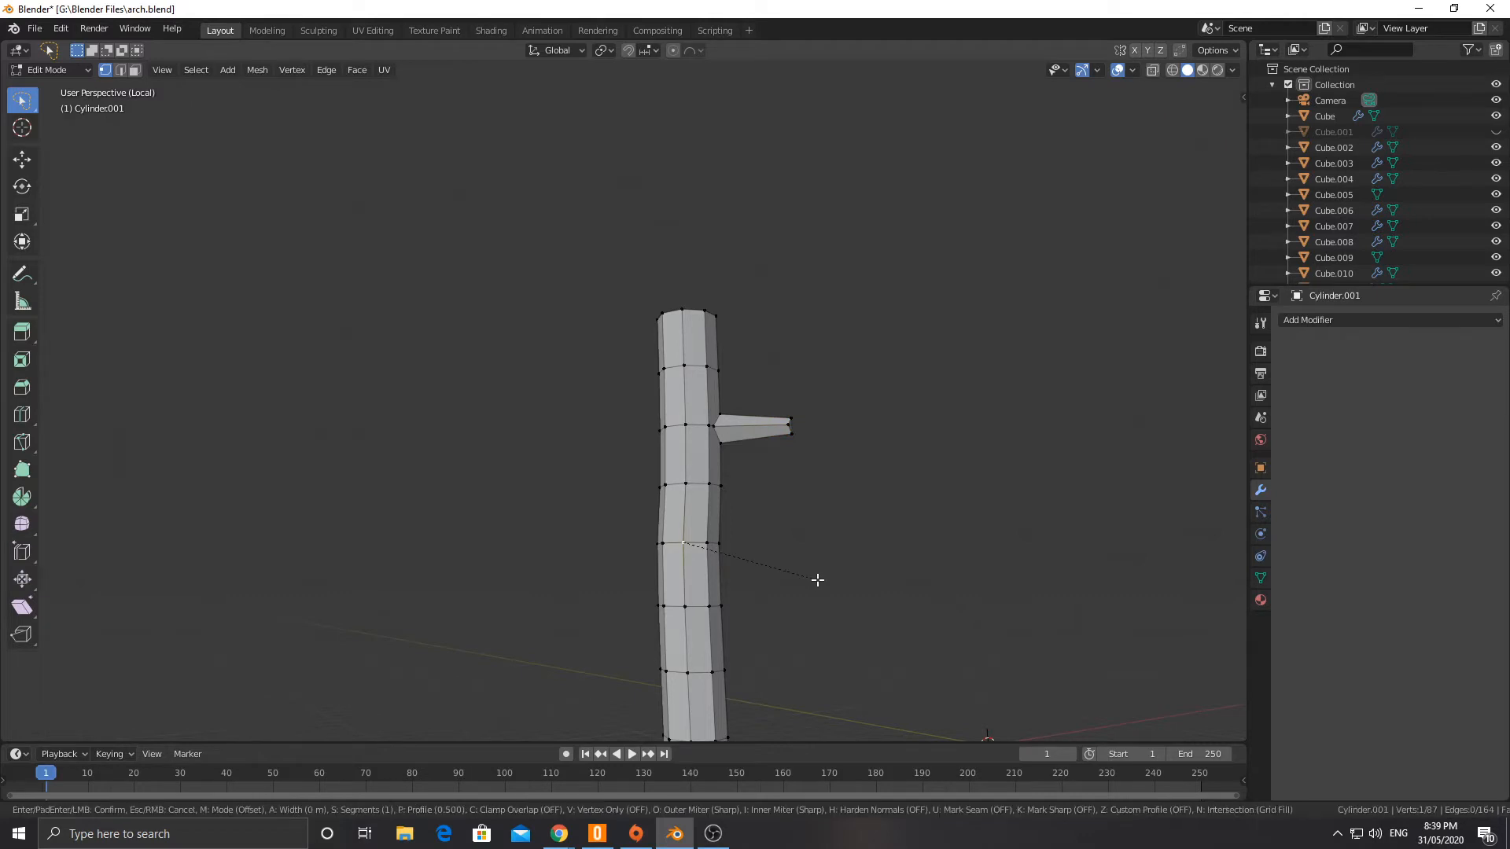
{"action": "key", "text": "v"}
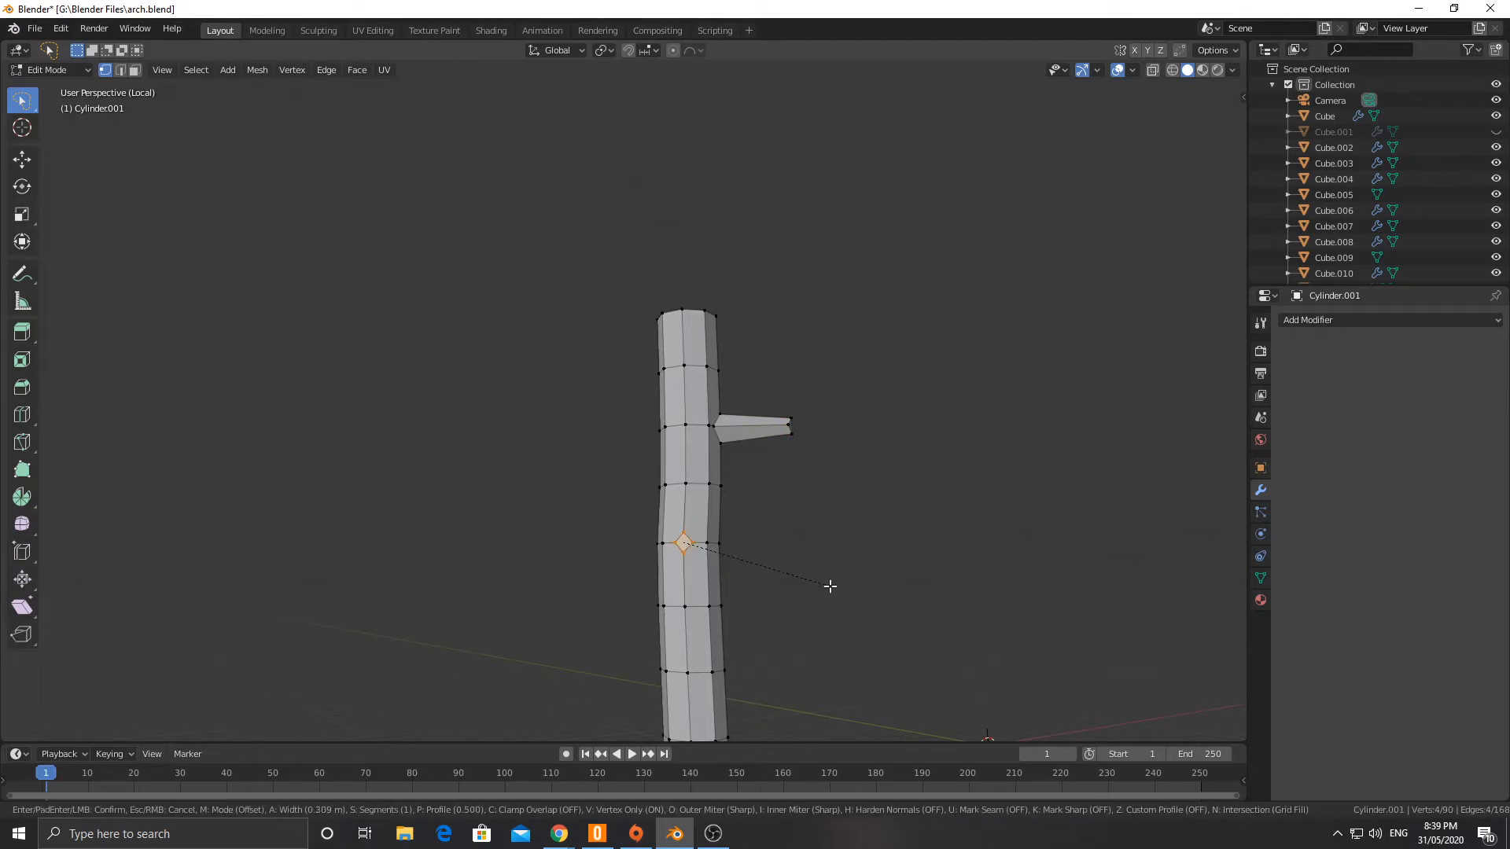
{"action": "left_click", "coordinate": [830, 586]}
{"action": "left_click", "coordinate": [133, 72]}
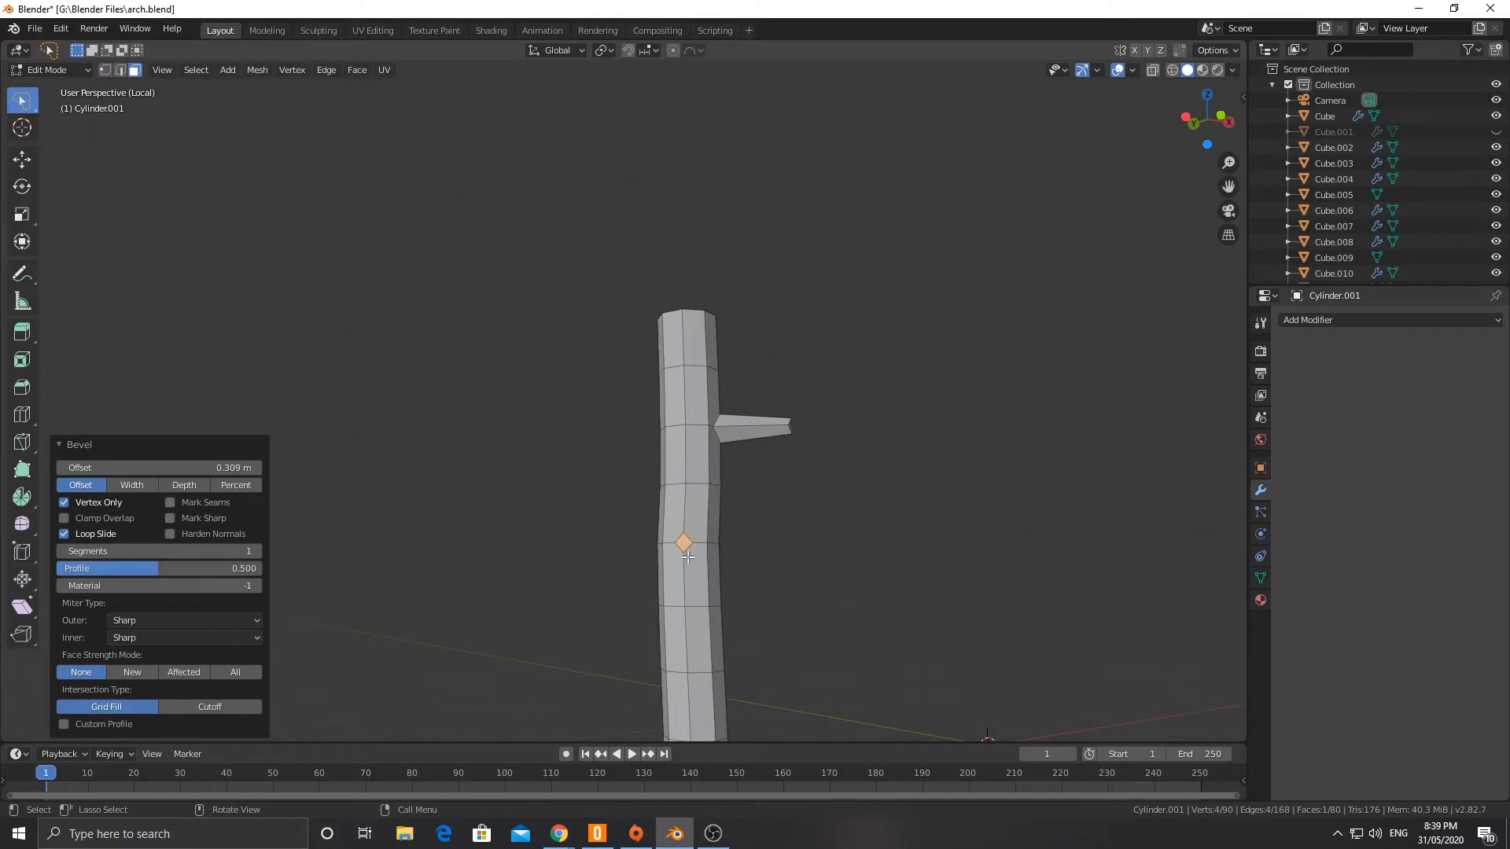
Step: Extrude the diamond face on the trunk's fourth edge loop about 2.2 m outward as a second branch
{"action": "middle_click_drag", "start_coordinate": [861, 541], "coordinate": [782, 576]}
{"action": "key", "text": "e"}
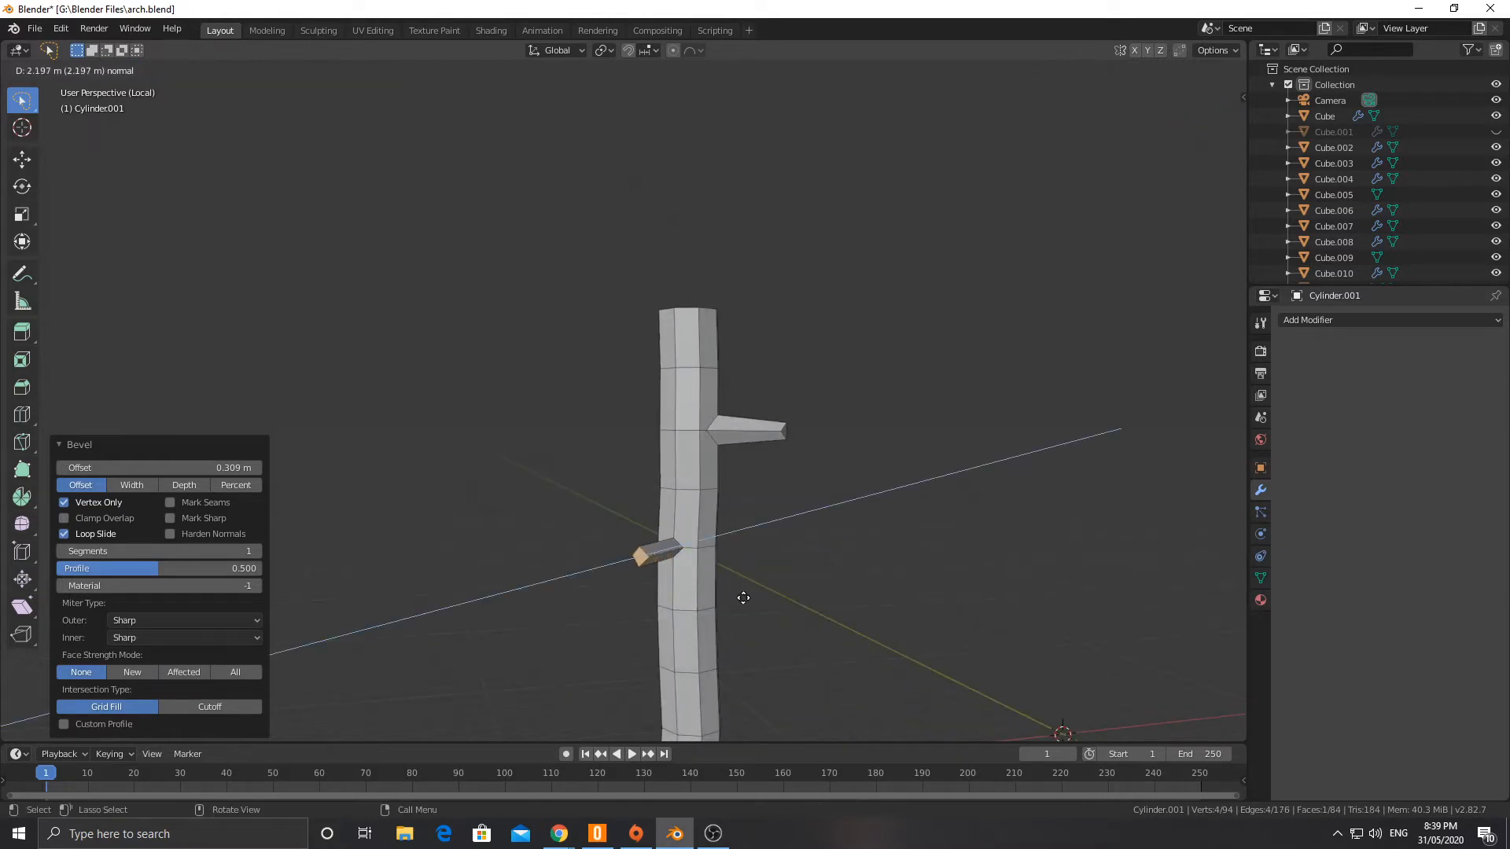
{"action": "left_click", "coordinate": [744, 598]}
Step: Try scaling the second branch's end face to 0.660 and extruding it again, and undo both operations
{"action": "key", "text": "s"}
{"action": "left_click", "coordinate": [747, 603]}
{"action": "middle_click_drag", "start_coordinate": [747, 602], "coordinate": [608, 511]}
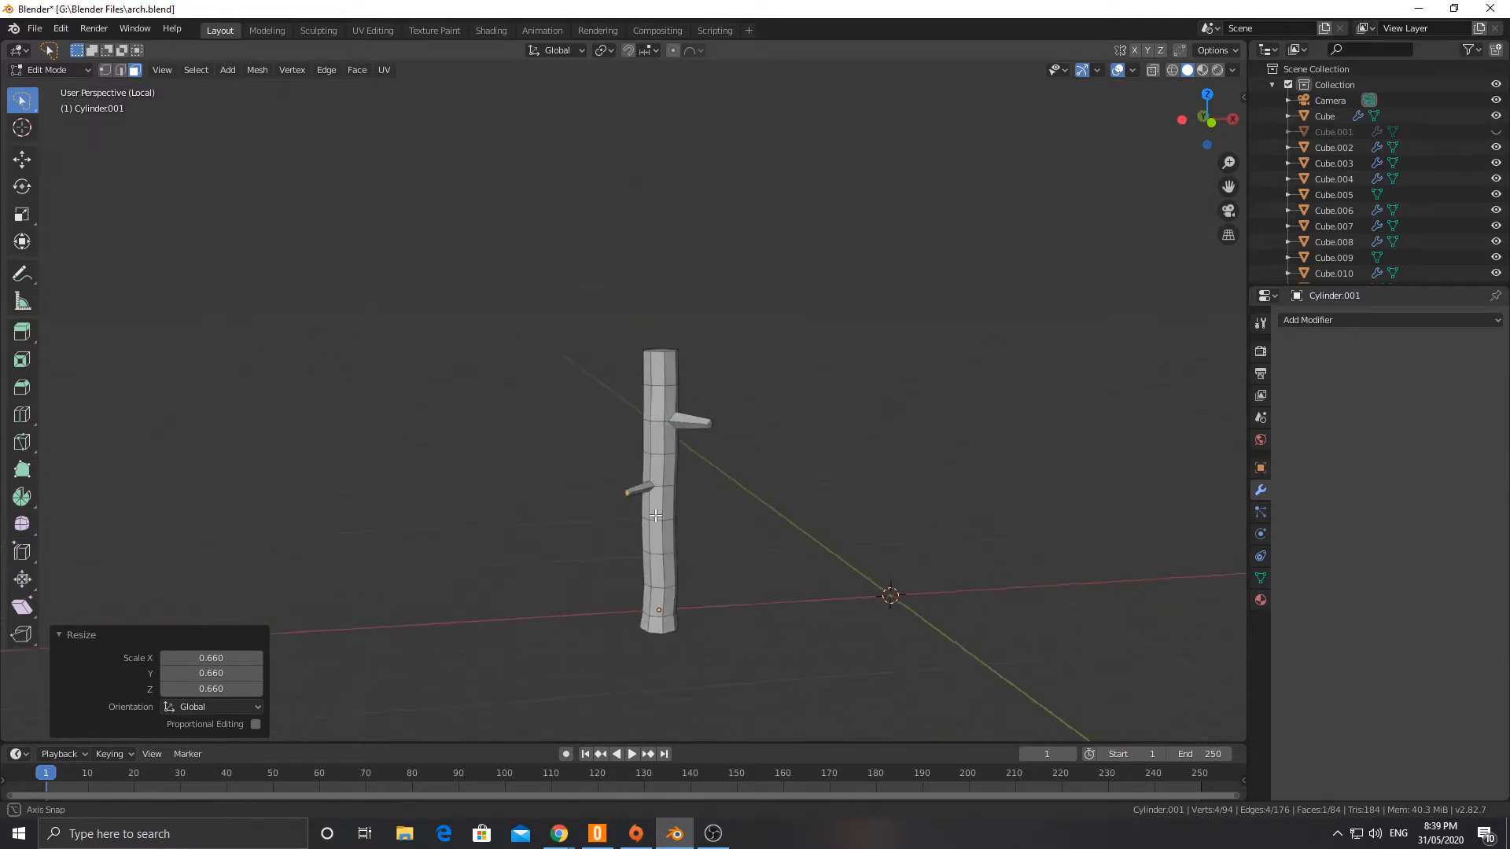
{"action": "scroll", "coordinate": [610, 499], "scroll_direction": "up", "scroll_amount": 5}
{"action": "scroll", "coordinate": [639, 588], "scroll_direction": "down", "scroll_amount": 3, "text": "shift"}
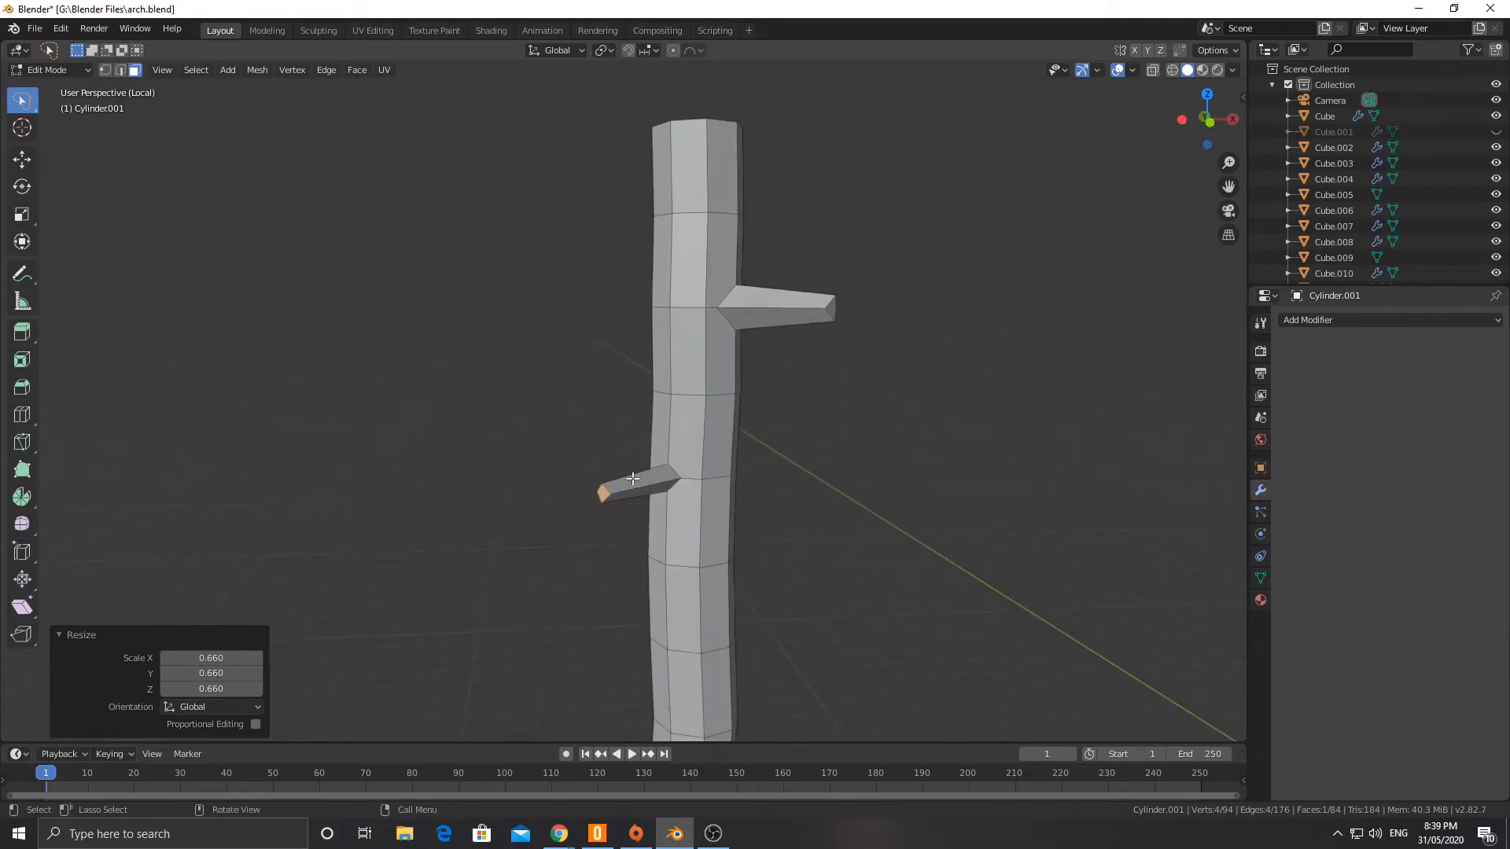
{"action": "scroll", "coordinate": [617, 498], "scroll_direction": "up", "scroll_amount": 4}
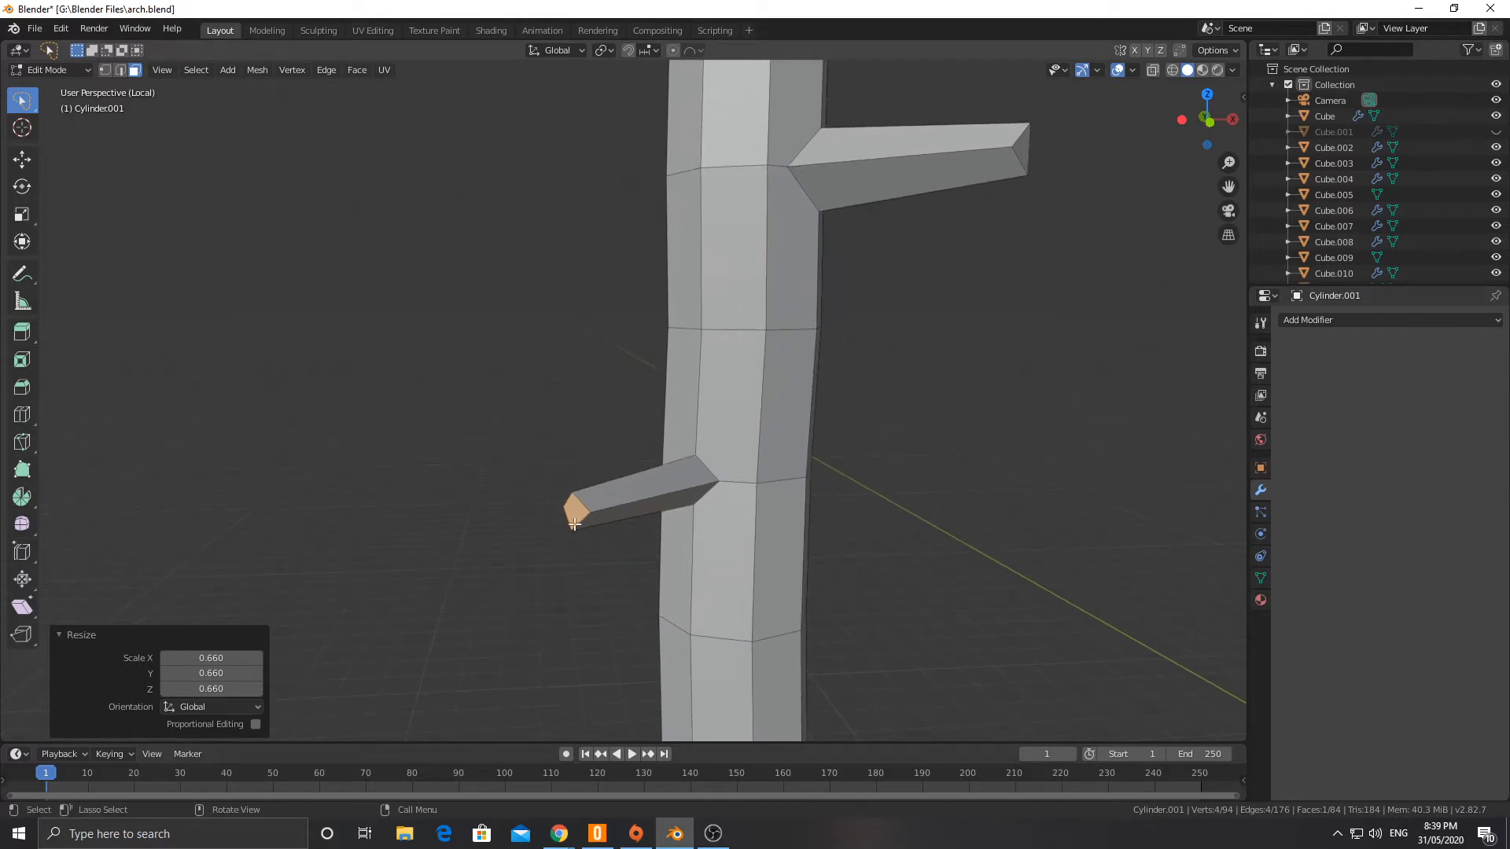
{"action": "key", "text": "e"}
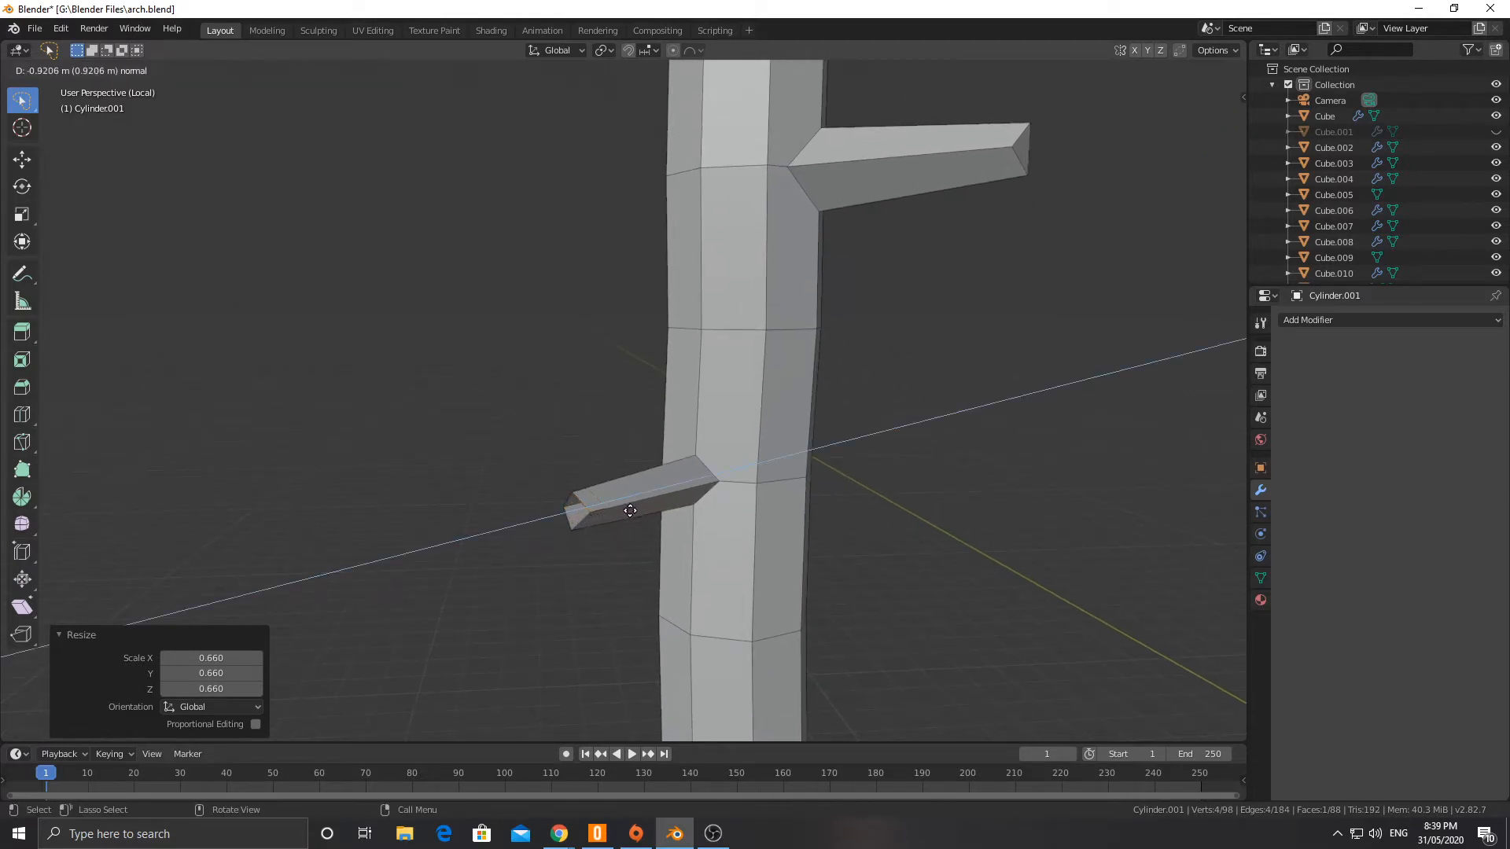
{"action": "left_click", "coordinate": [630, 510]}
{"action": "middle_click_drag", "start_coordinate": [539, 542], "coordinate": [846, 594]}
{"action": "key", "text": "ctrl+z"}
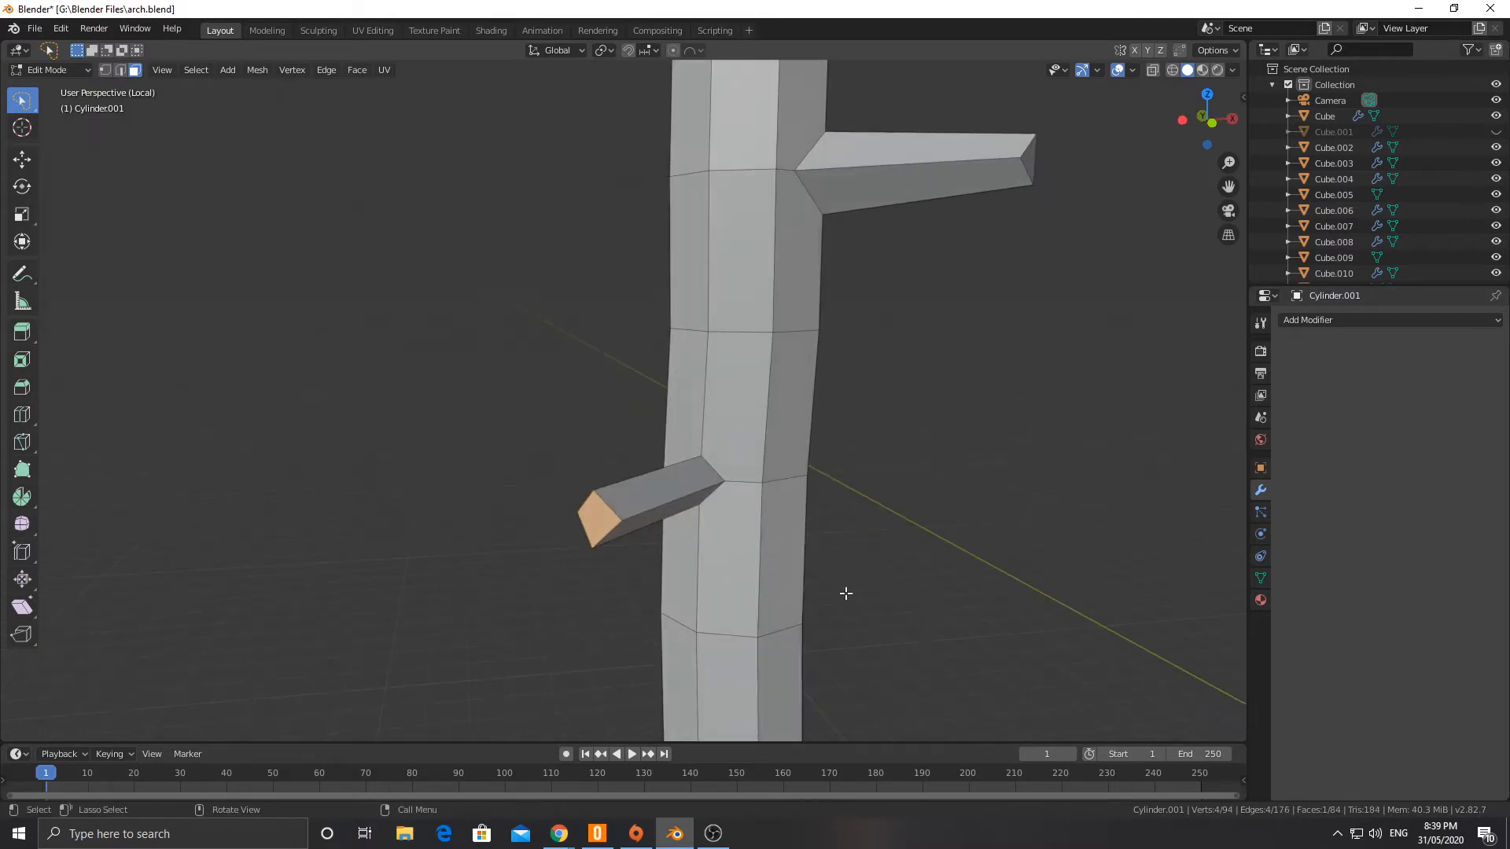
Step: Select the second branch's end face and scale it to 0.606 to taper the branch
{"action": "key", "text": "a"}
{"action": "left_click", "coordinate": [585, 525]}
{"action": "key", "text": "s"}
{"action": "left_click", "coordinate": [740, 558]}
{"action": "middle_click_drag", "start_coordinate": [740, 558], "coordinate": [612, 568]}
Step: Shorten the second branch in top view by moving its end face 0.438 m in X and 0.543 m in Y
{"action": "key", "text": "KP_1"}
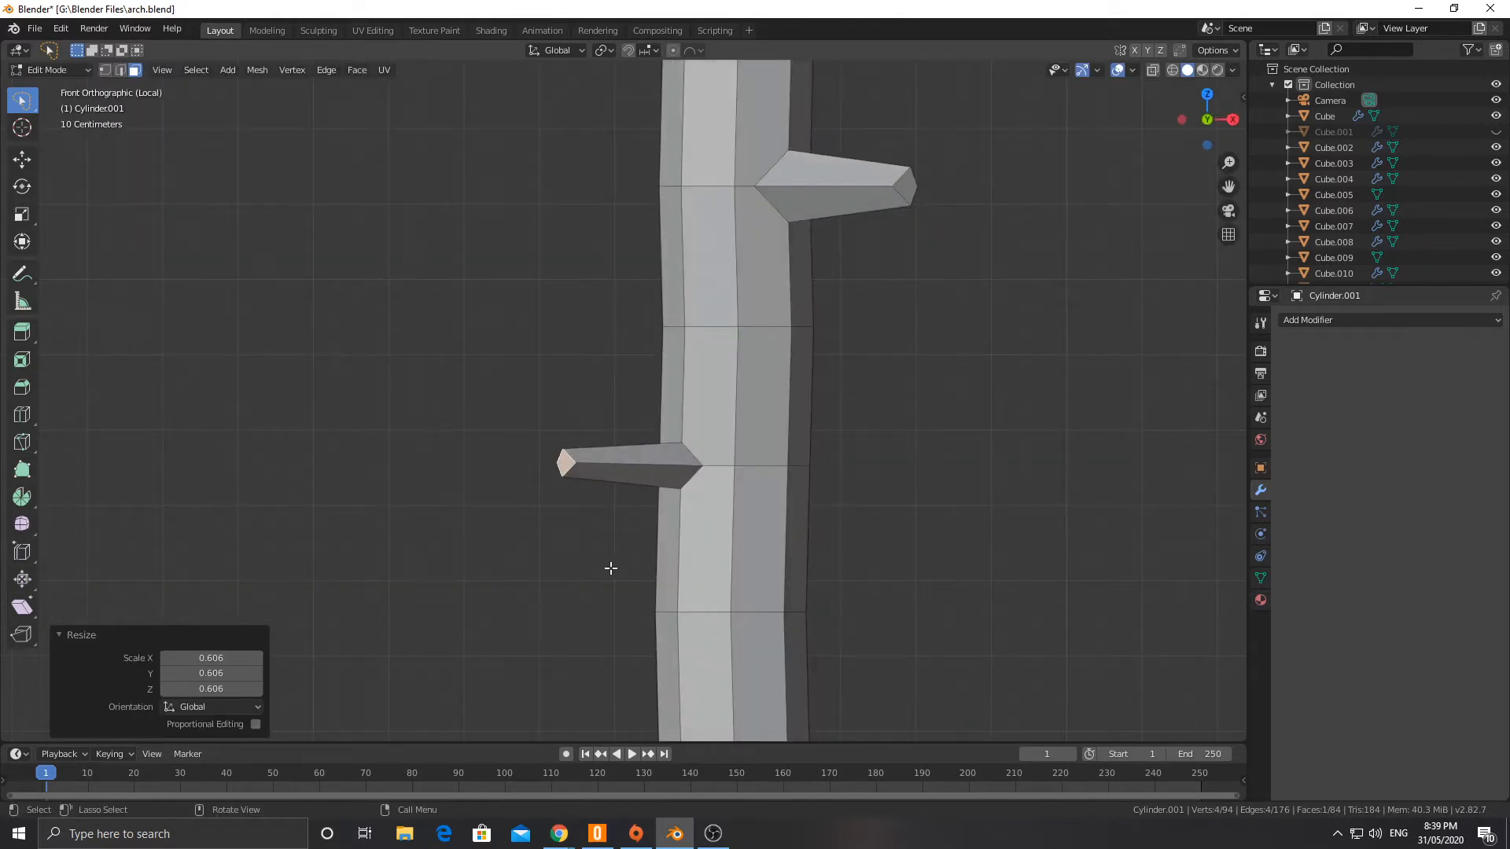
{"action": "key", "text": "KP_7"}
{"action": "key", "text": "g"}
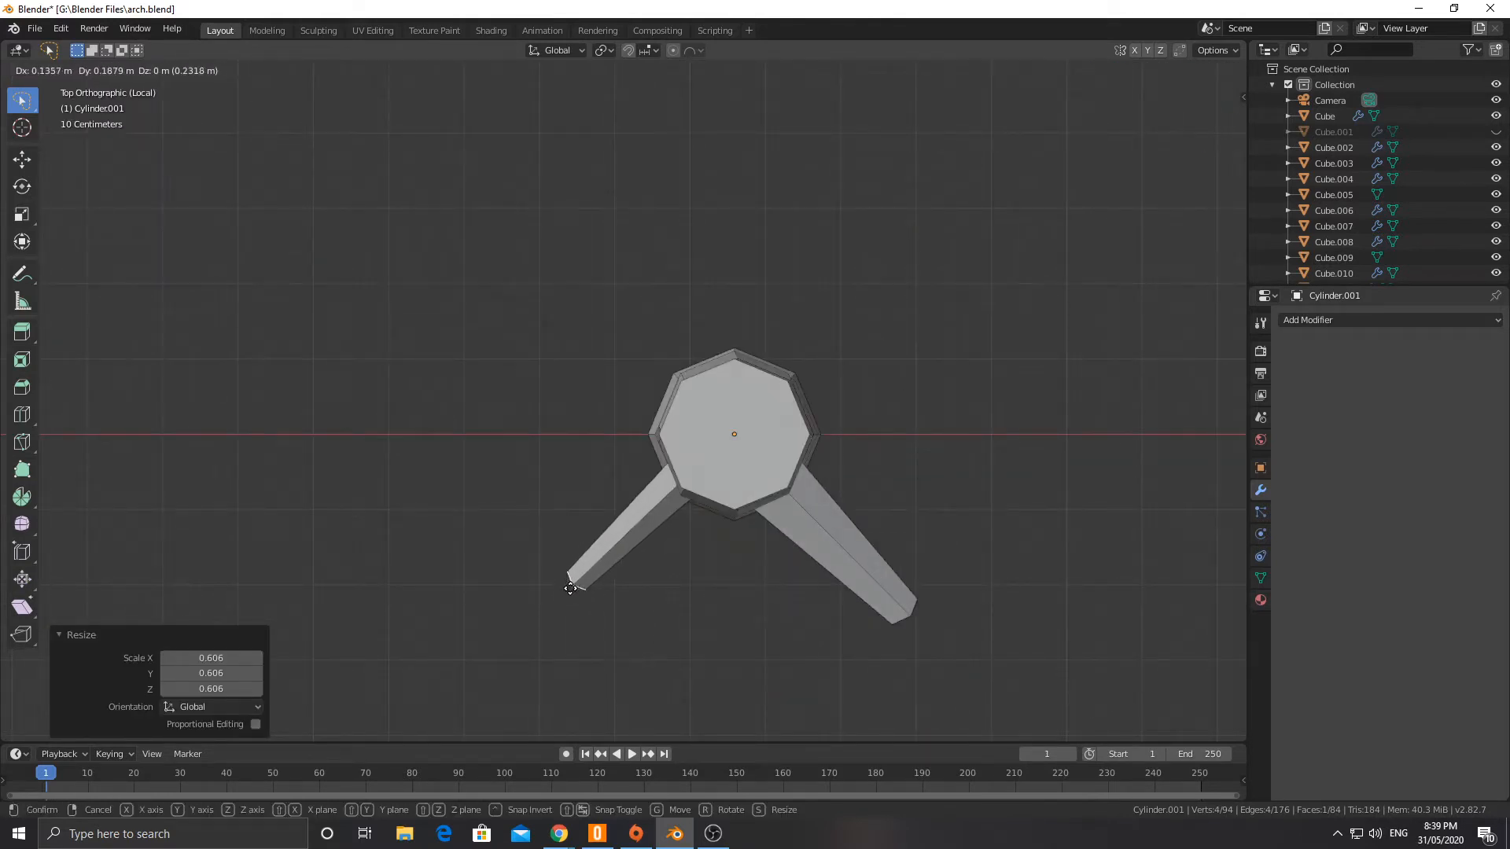
{"action": "left_click", "coordinate": [594, 562]}
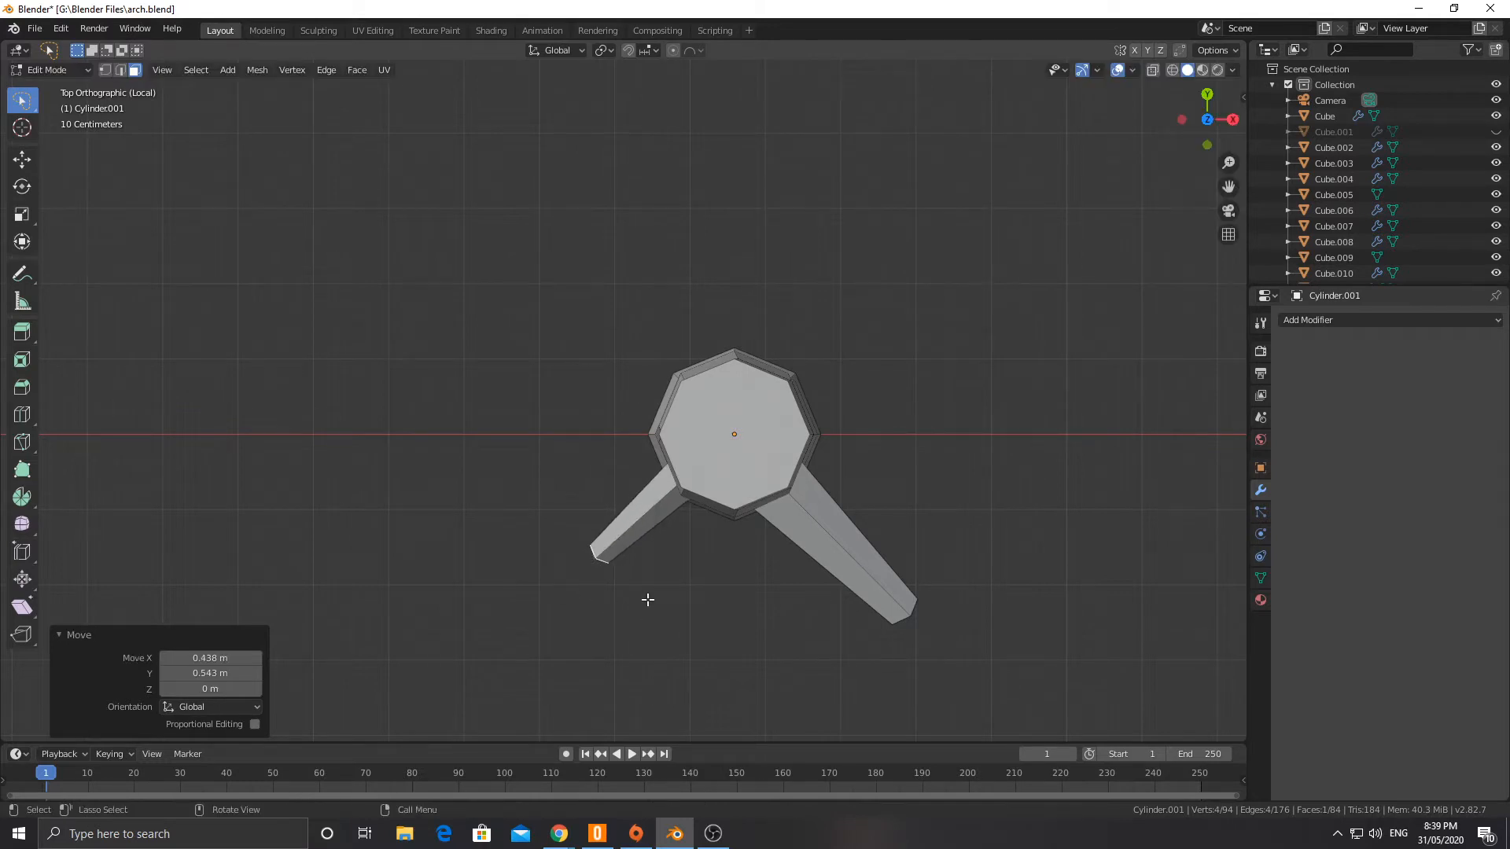
Step: Bevel another vertex on the fourth edge loop, on the trunk's opposite side, vertex only, with a 0.373 m offset
{"action": "middle_click_drag", "start_coordinate": [647, 601], "coordinate": [554, 503]}
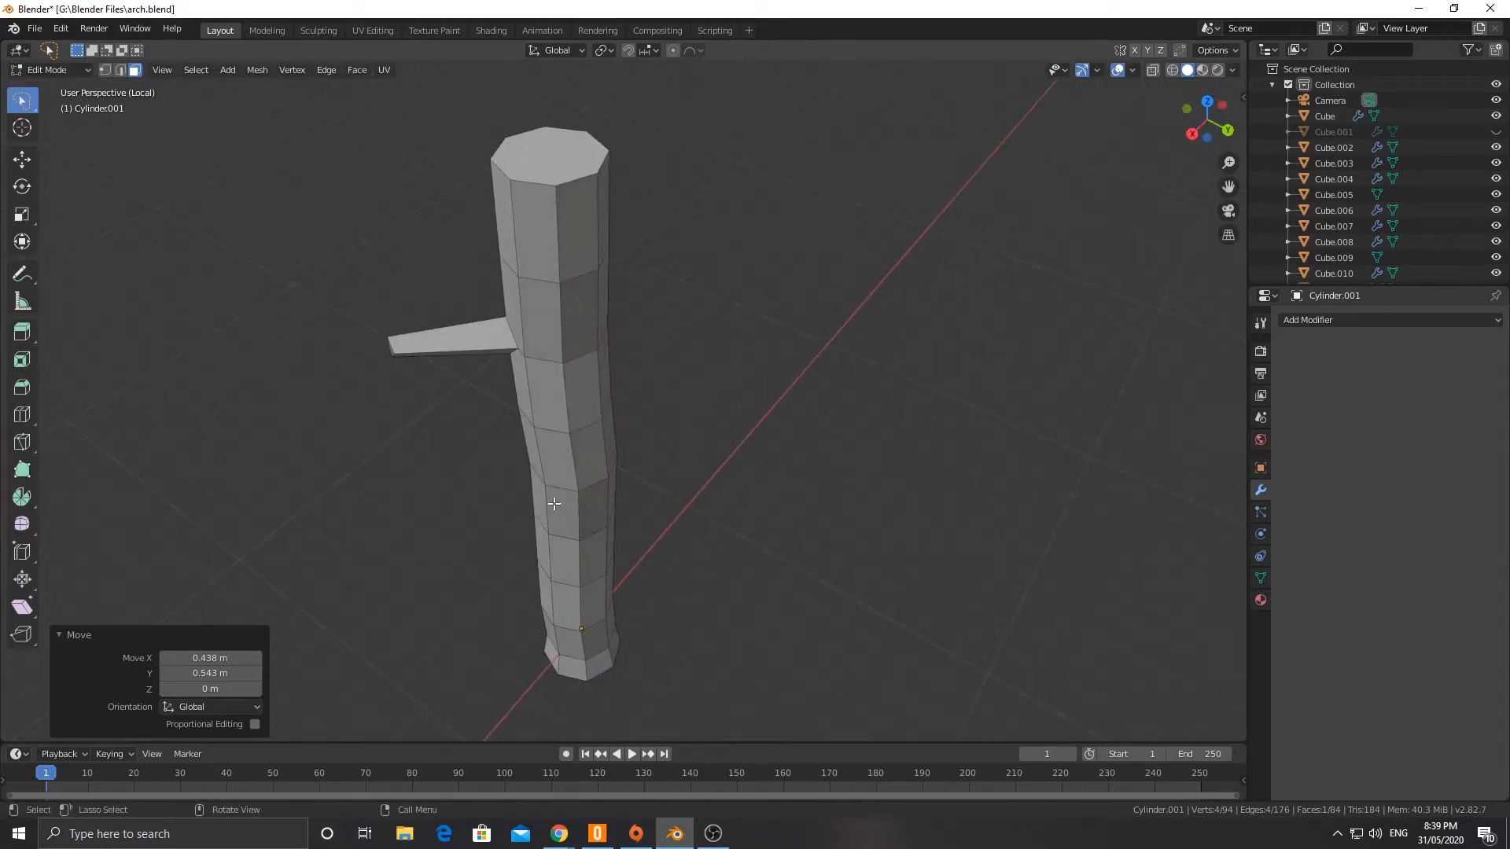
{"action": "key", "text": "1"}
{"action": "left_click", "coordinate": [579, 493]}
{"action": "key", "text": "ctrl+shift+b"}
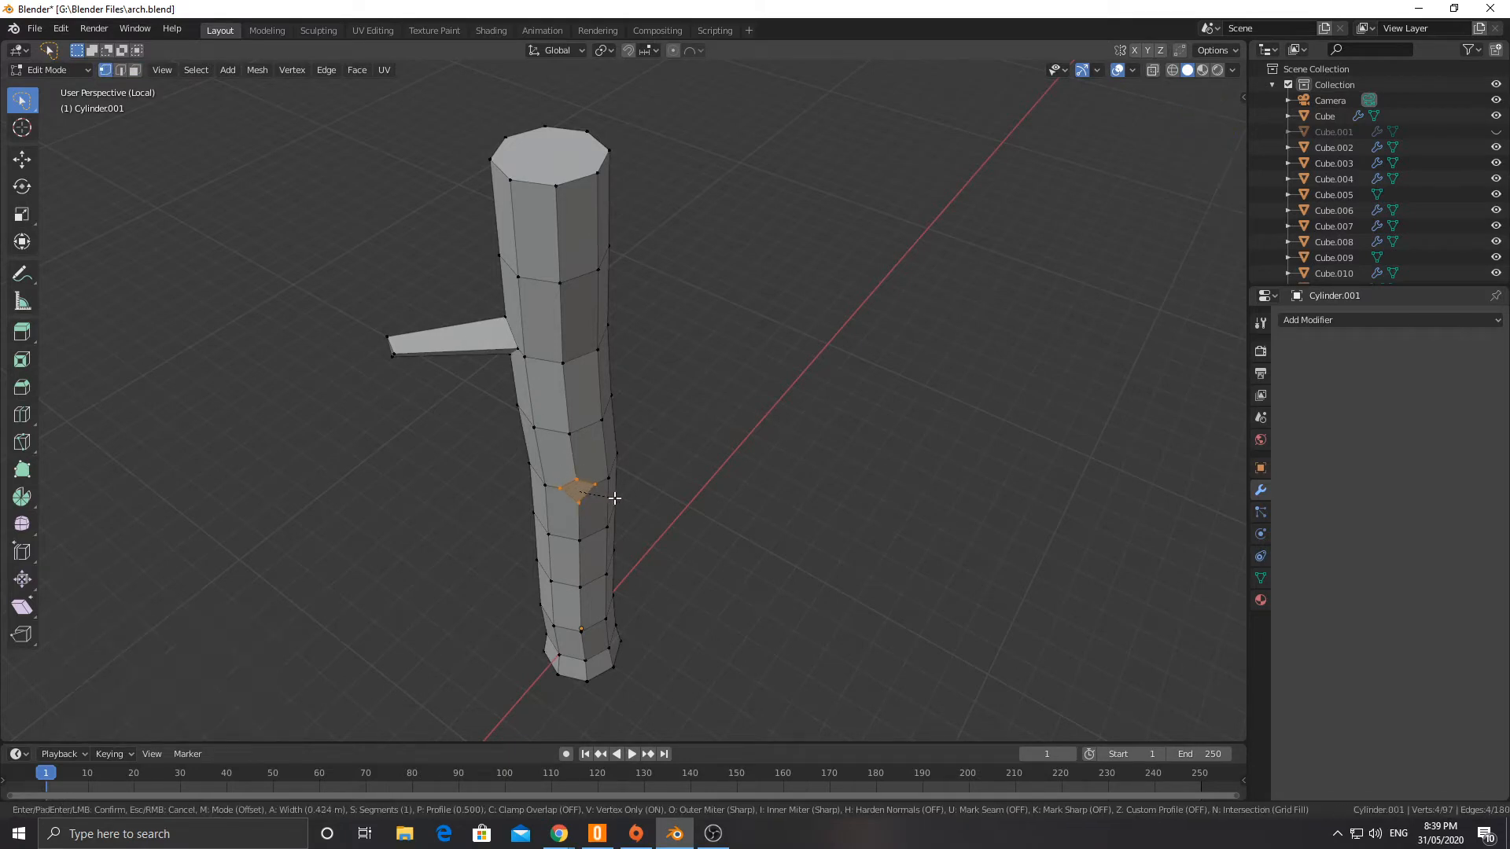
{"action": "left_click", "coordinate": [613, 498]}
Step: Extrude the new diamond face 1.44 m outward as a third branch and scale its end face to 0.517
{"action": "key", "text": "e"}
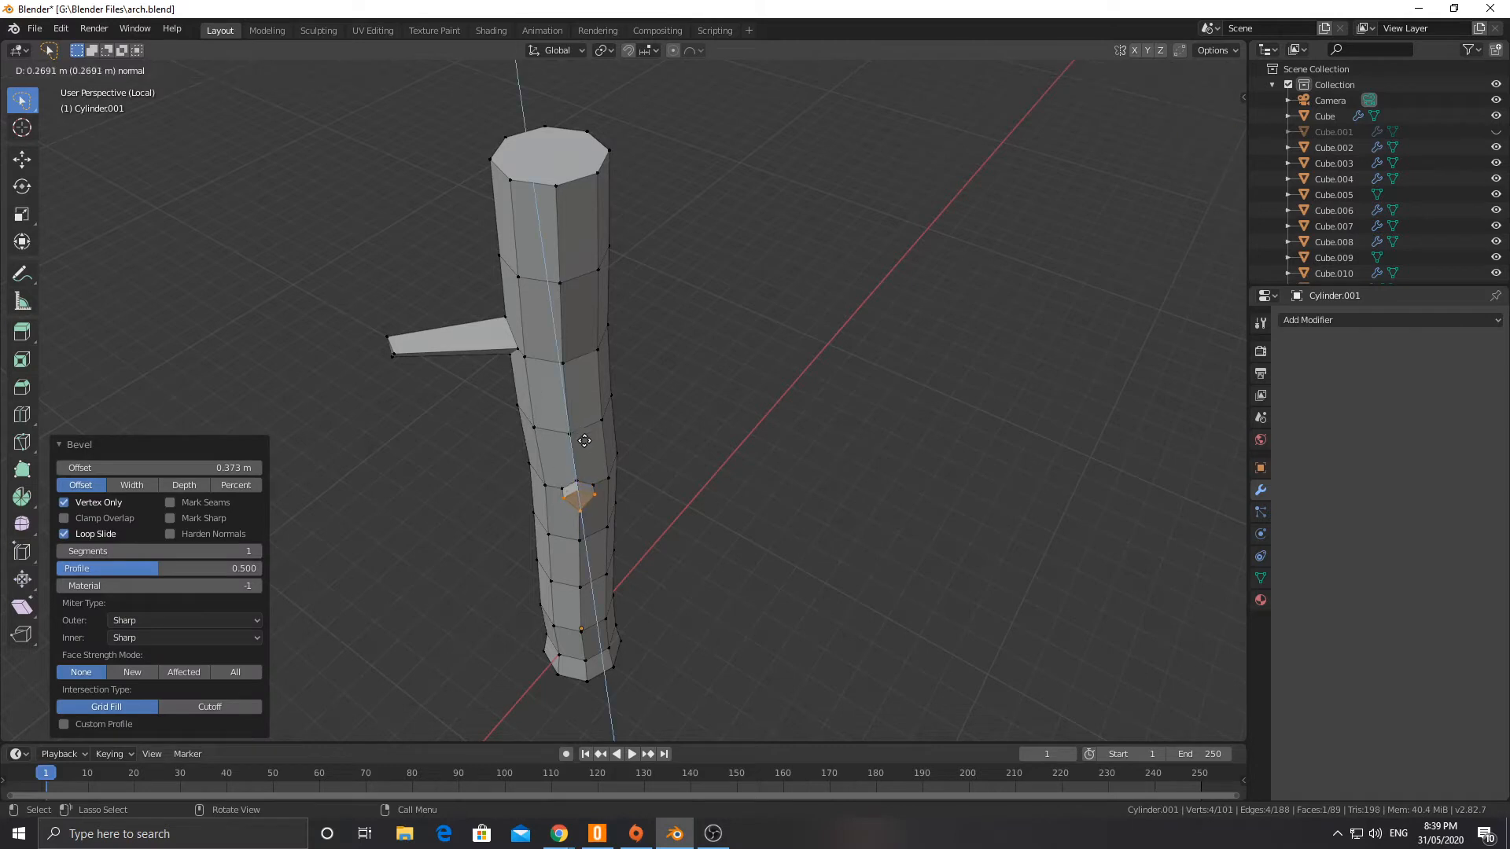
{"action": "left_click", "coordinate": [606, 481]}
{"action": "key", "text": "s"}
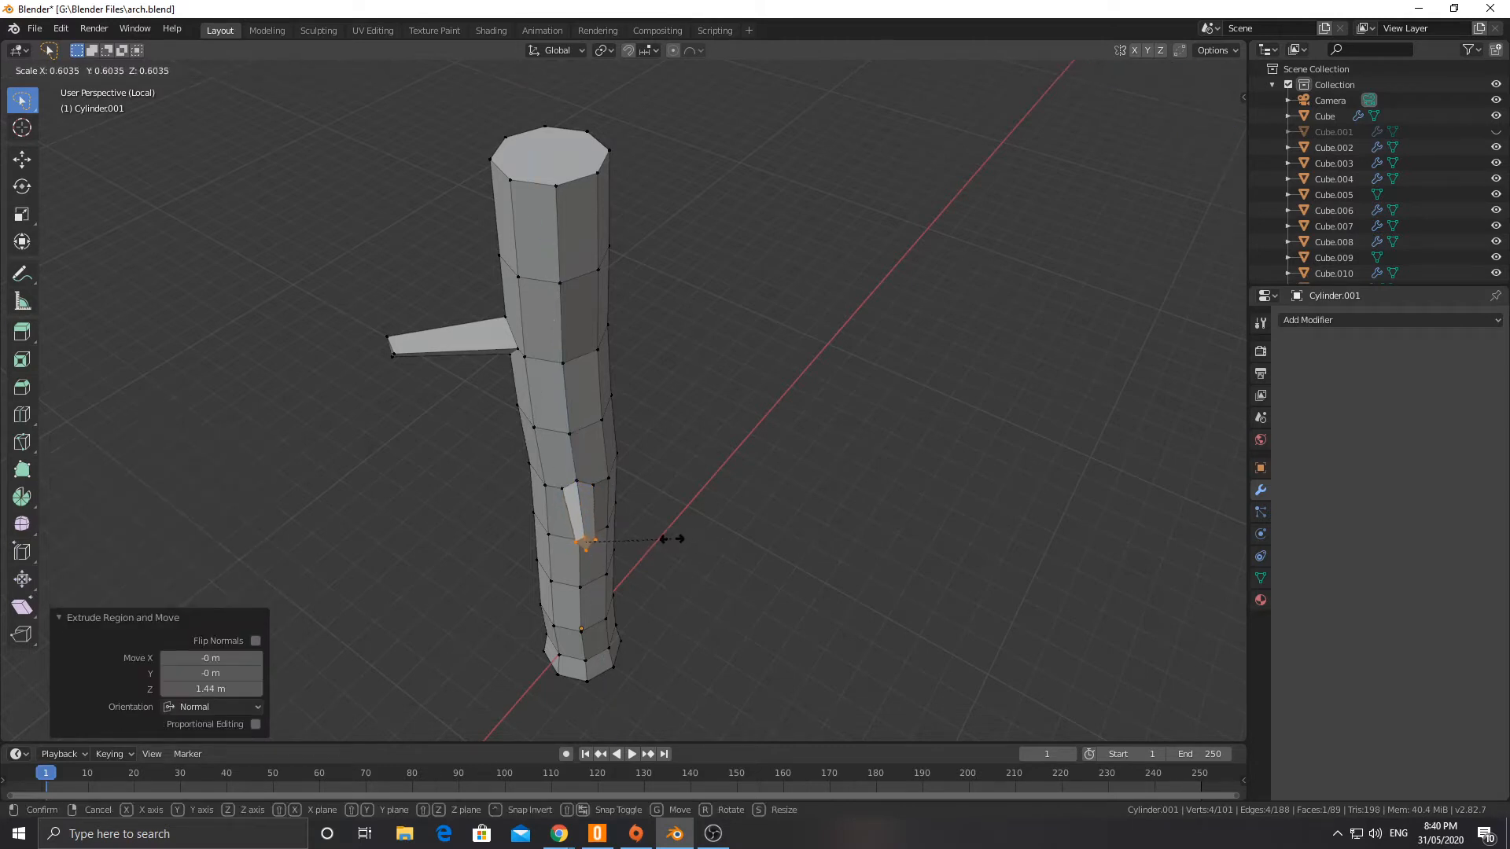
{"action": "left_click", "coordinate": [659, 537]}
Step: Extrude the third branch's end face 0.686 m further and raise the tip about 0.23 m along Z
{"action": "middle_click_drag", "start_coordinate": [659, 536], "coordinate": [743, 479]}
{"action": "key", "text": "e"}
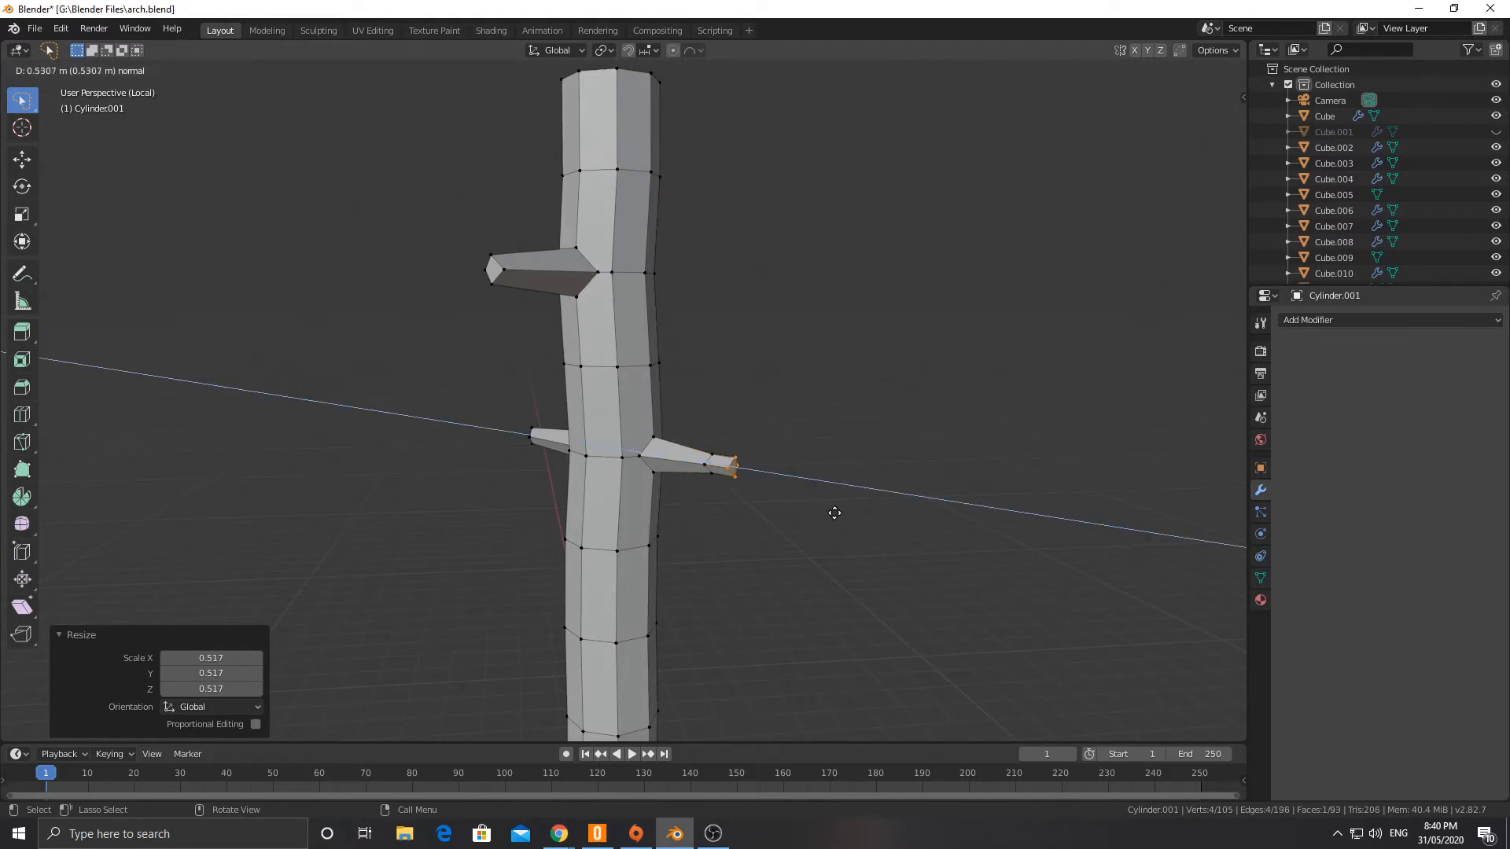
{"action": "left_click", "coordinate": [842, 514]}
{"action": "key", "text": "g"}
{"action": "key", "text": "z"}
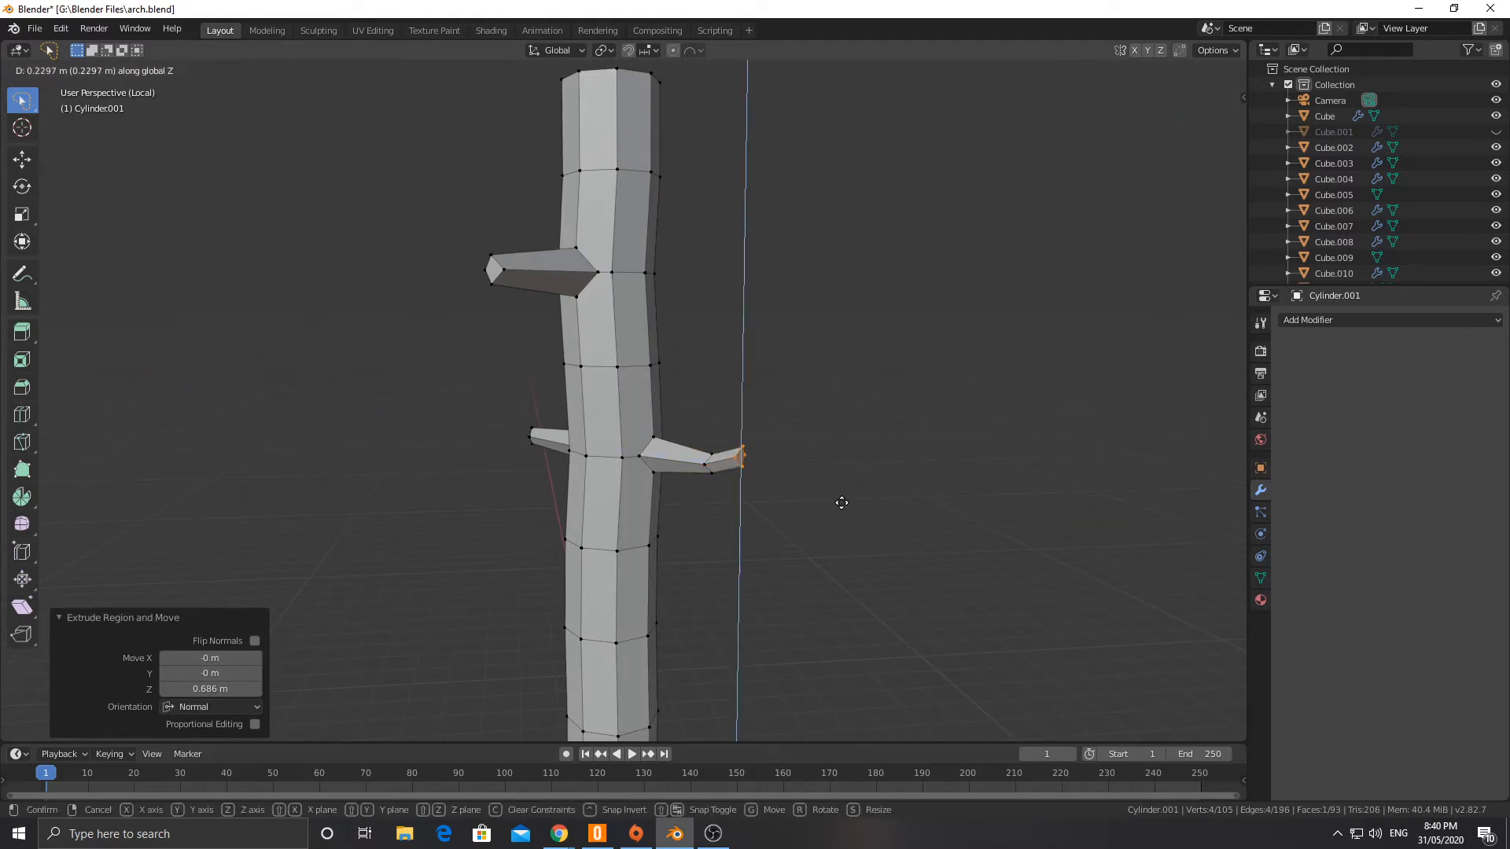
{"action": "left_click", "coordinate": [842, 505]}
Step: Rotate and shrink the third branch's tip face, and return to Object Mode
{"action": "mouse_move", "coordinate": [842, 506]}
{"action": "middle_mouse_down"}
{"action": "mouse_move", "coordinate": [883, 506]}
{"action": "mouse_move", "coordinate": [842, 502]}
{"action": "mouse_move", "coordinate": [853, 512]}
{"action": "middle_mouse_up"}
{"action": "key", "text": "r"}
{"action": "left_click", "coordinate": [919, 445]}
{"action": "key", "text": "s"}
{"action": "left_click", "coordinate": [782, 512]}
{"action": "key", "text": "Tab"}
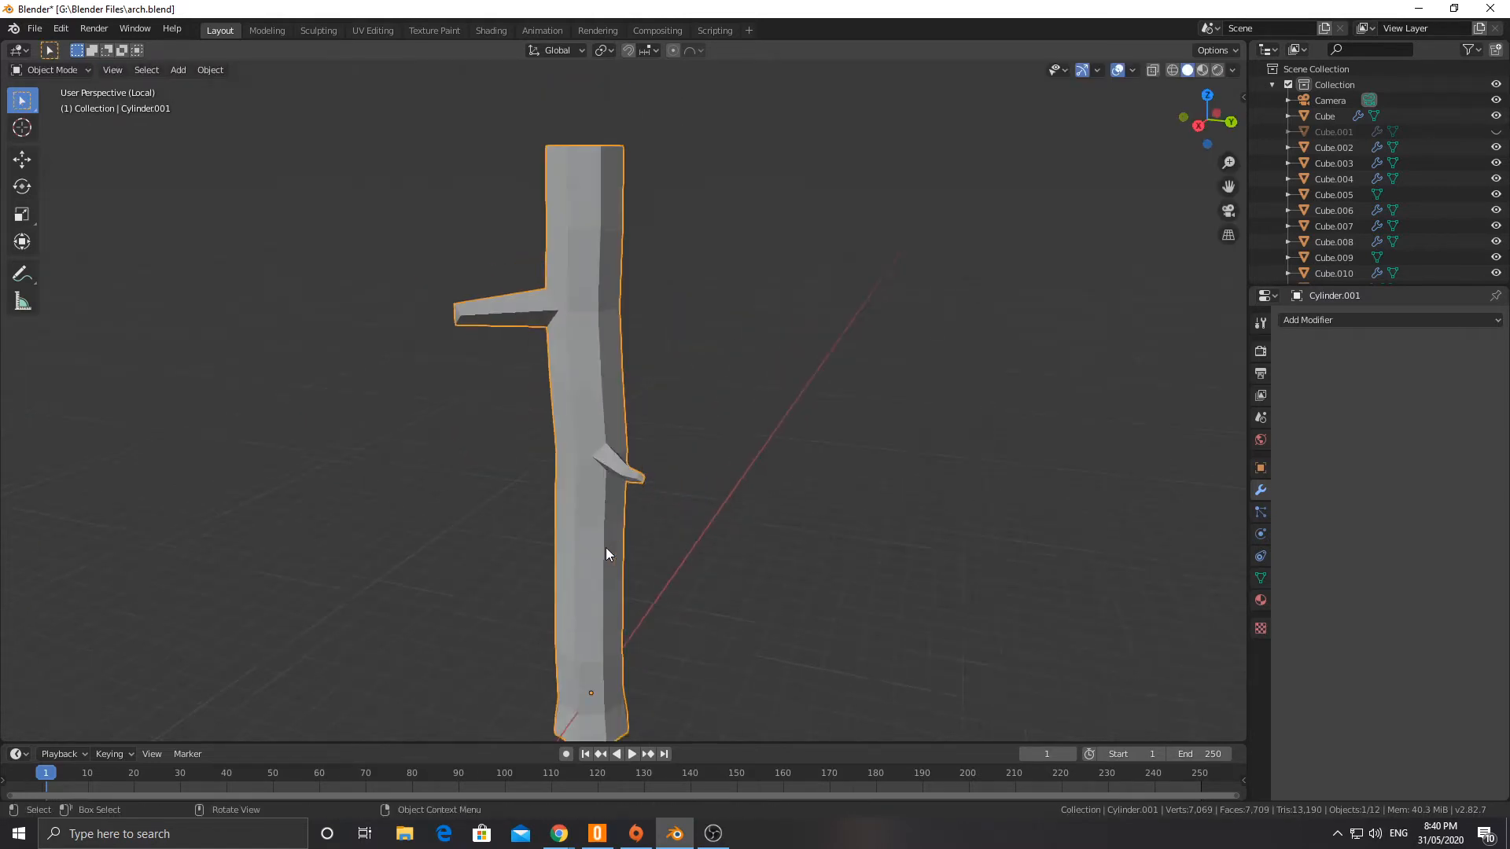
{"action": "middle_click_drag", "start_coordinate": [606, 548], "coordinate": [591, 443]}
{"action": "scroll", "coordinate": [669, 422], "scroll_direction": "up", "scroll_amount": 9}
{"action": "scroll", "coordinate": [681, 469], "scroll_direction": "down", "scroll_amount": 8}
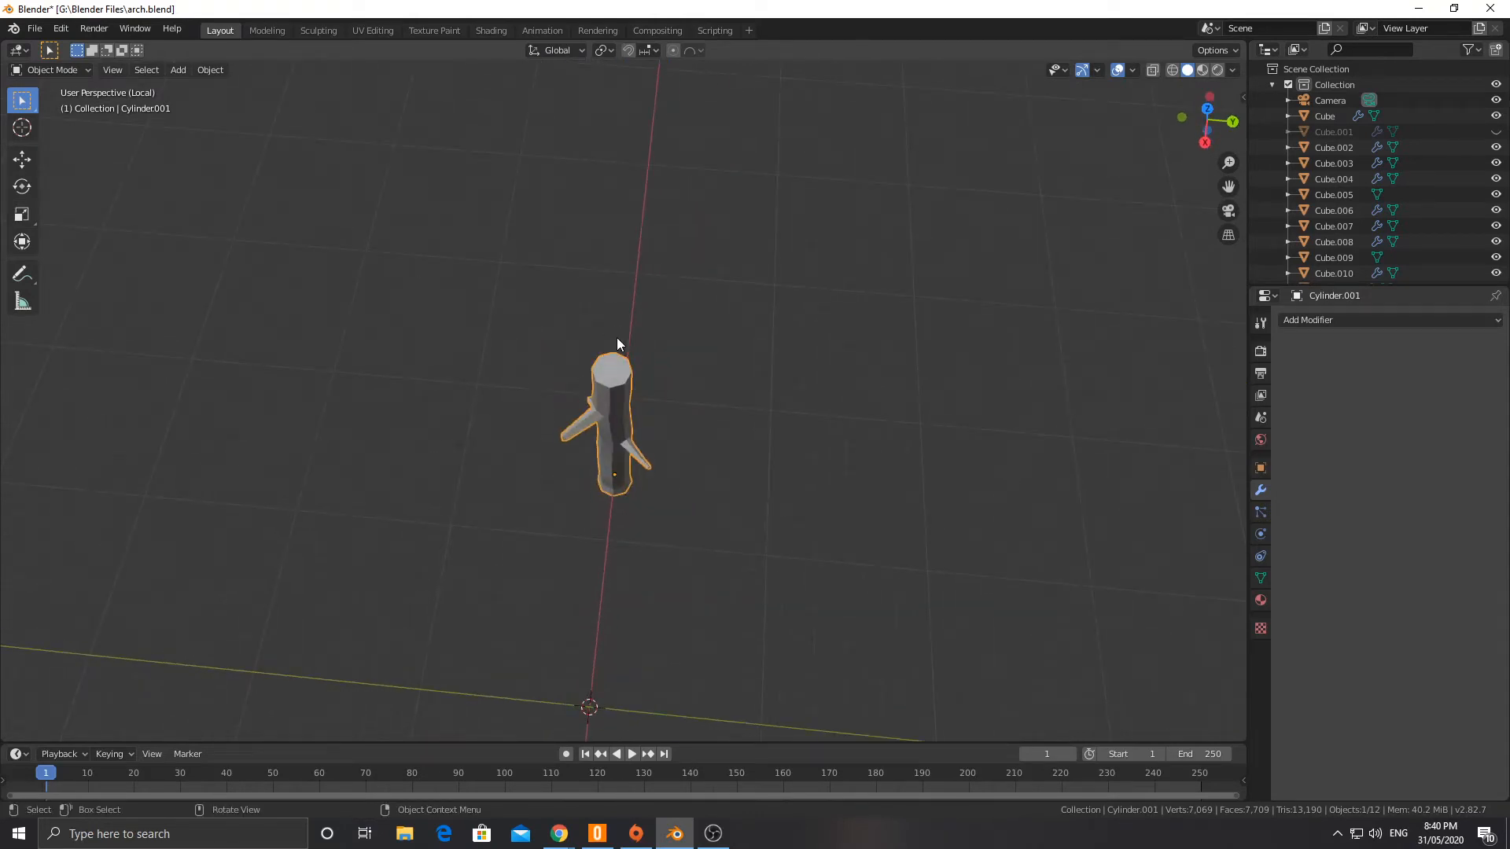
{"action": "key", "text": "Tab"}
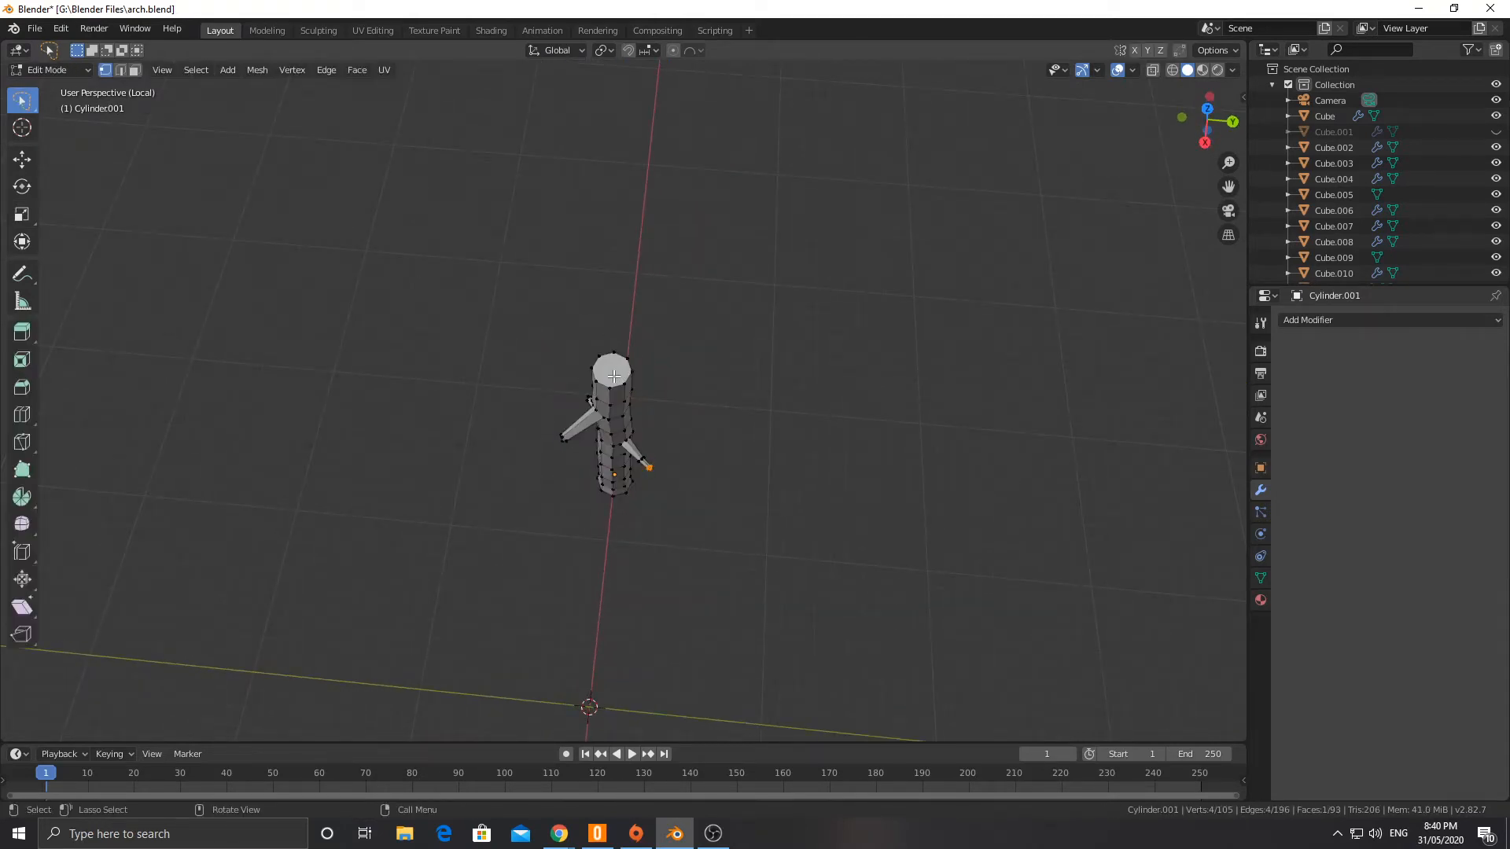
{"action": "key", "text": "Tab"}
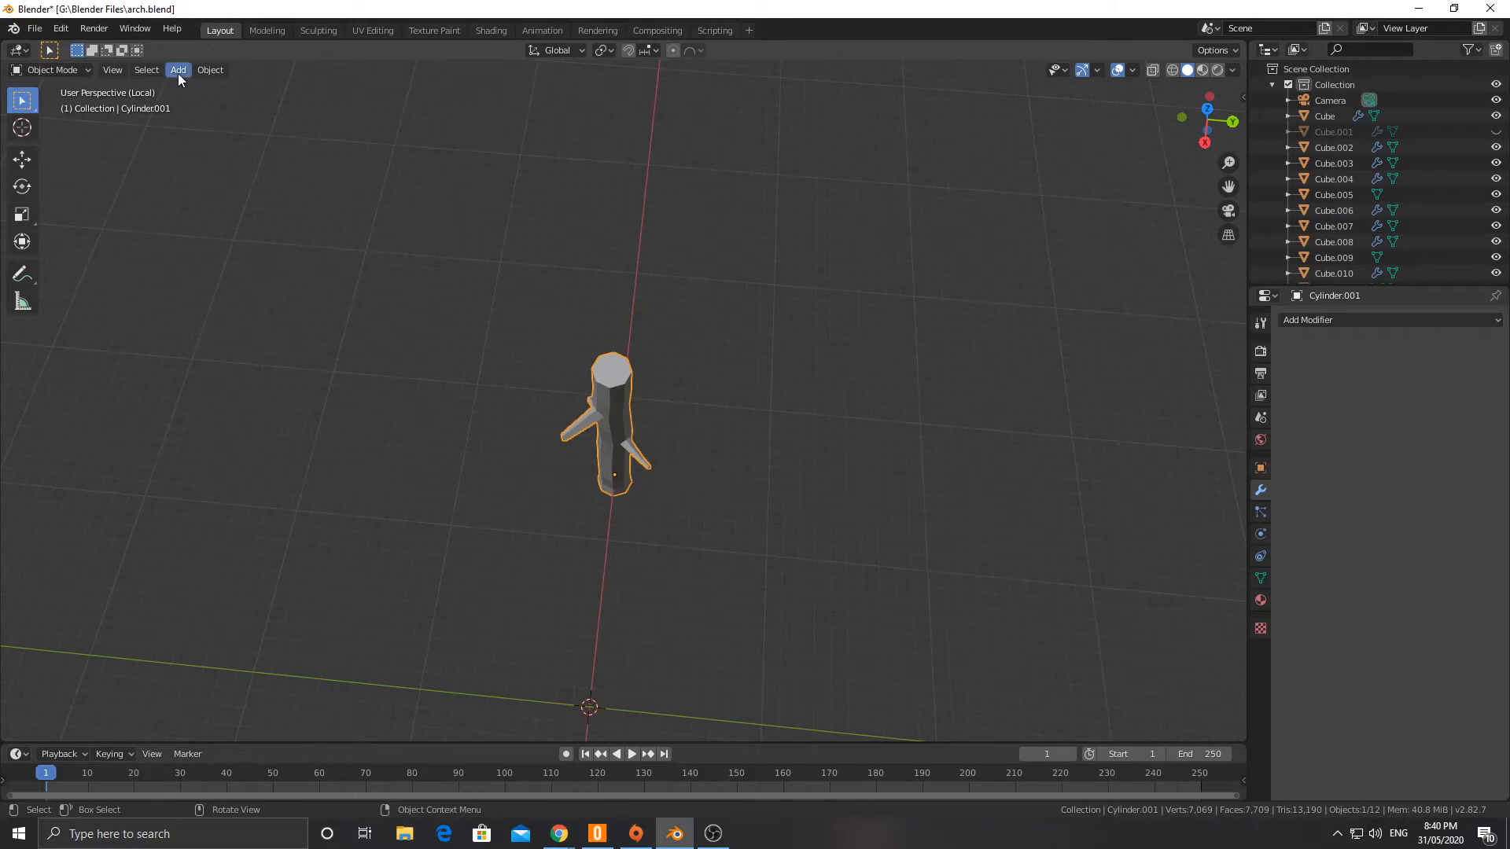
Step: Add a new eight-sided cylinder with a 1 m radius and 2 m depth at the world origin
{"action": "left_click", "coordinate": [177, 71]}
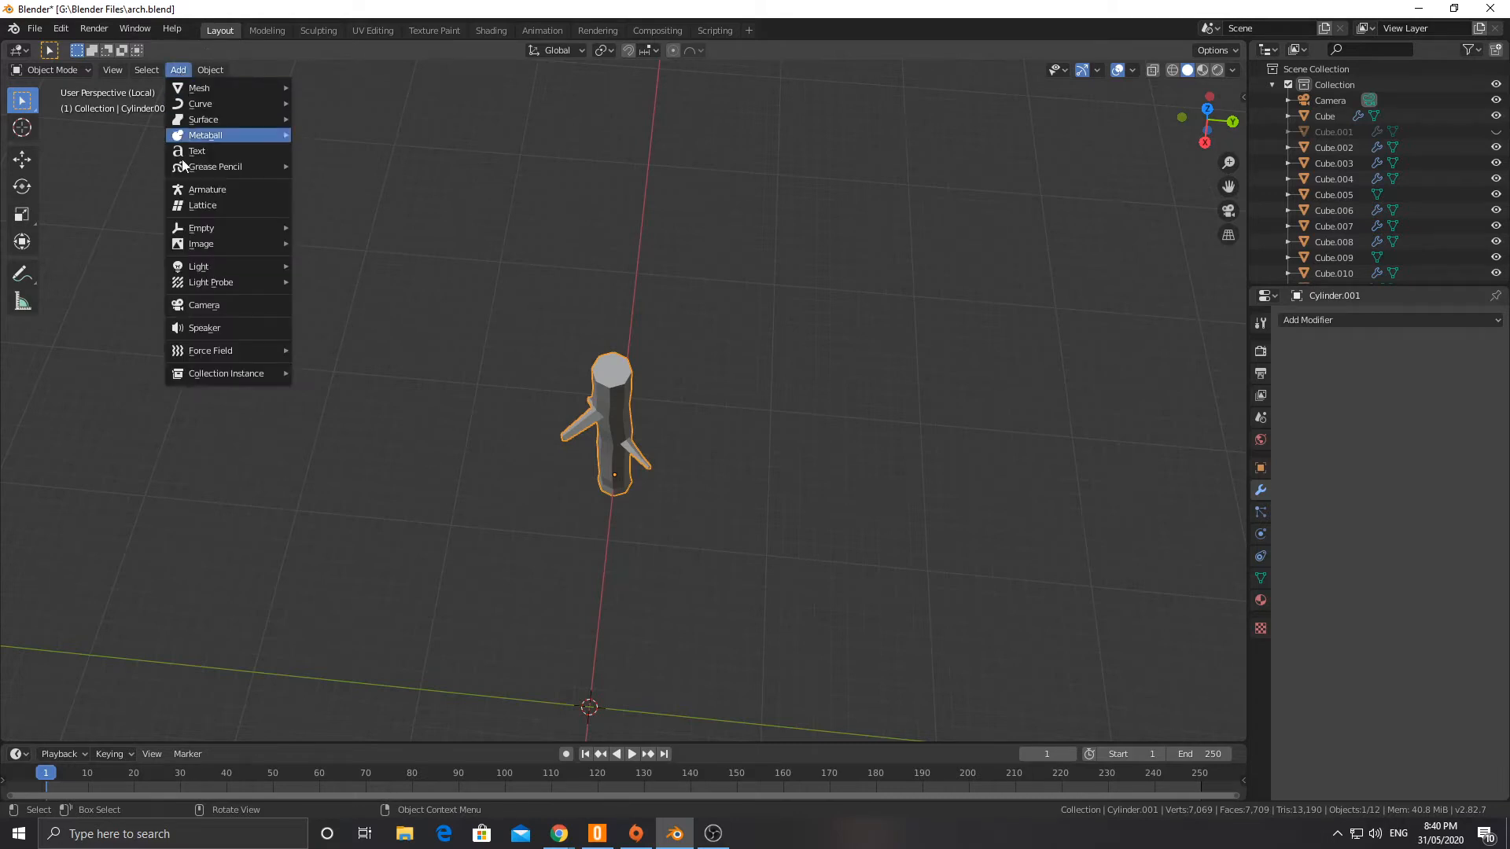
{"action": "mouse_move", "coordinate": [191, 85]}
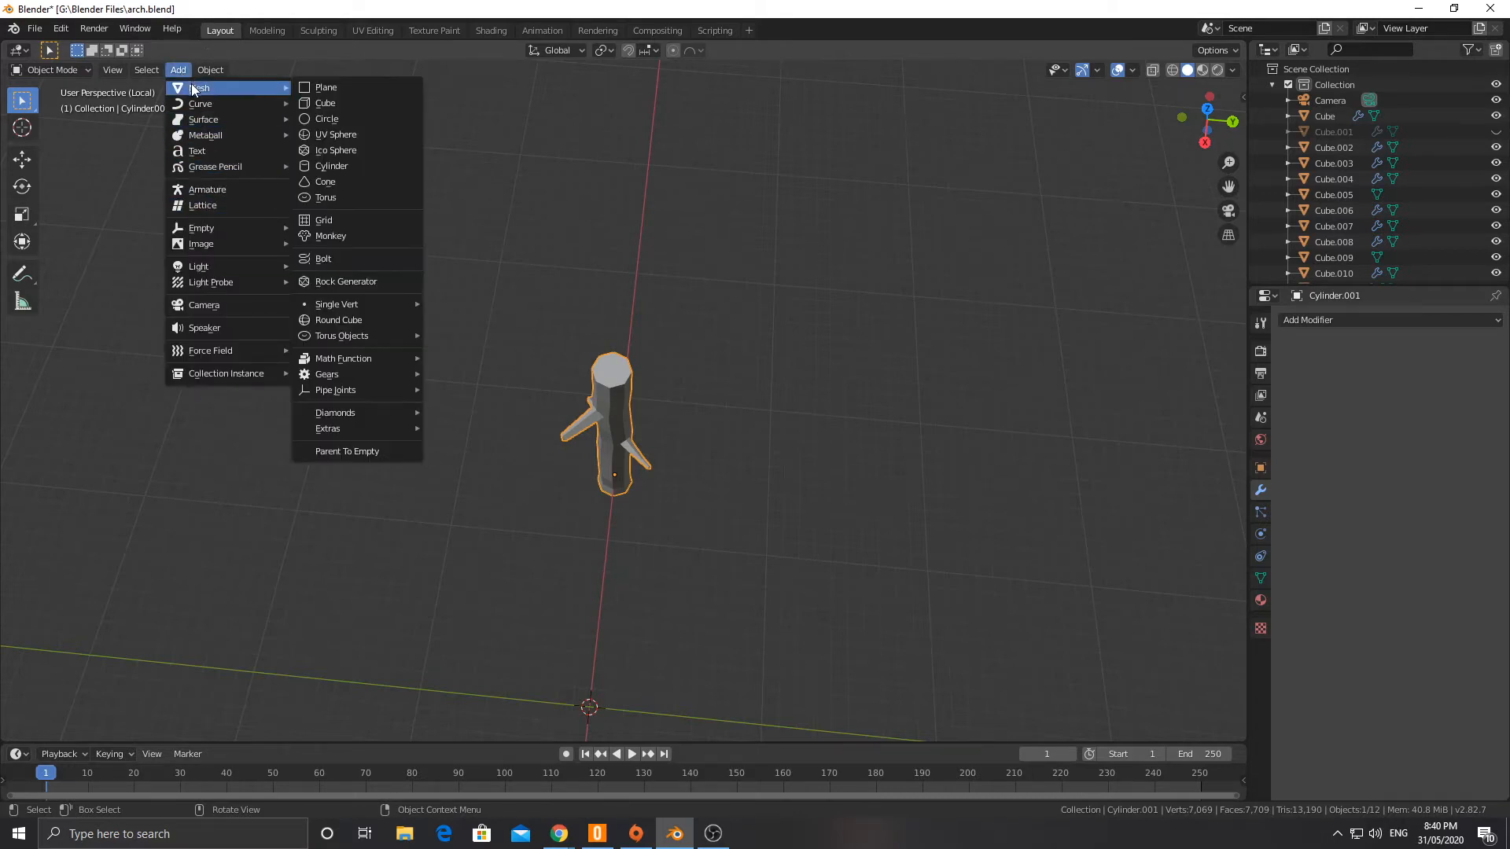
{"action": "left_click", "coordinate": [328, 167]}
{"action": "middle_click_drag", "start_coordinate": [442, 266], "coordinate": [391, 367]}
Step: Move the new cylinder about -14.3 m along X and 15.8 m up along Z onto the trunk's top end
{"action": "key", "text": "g"}
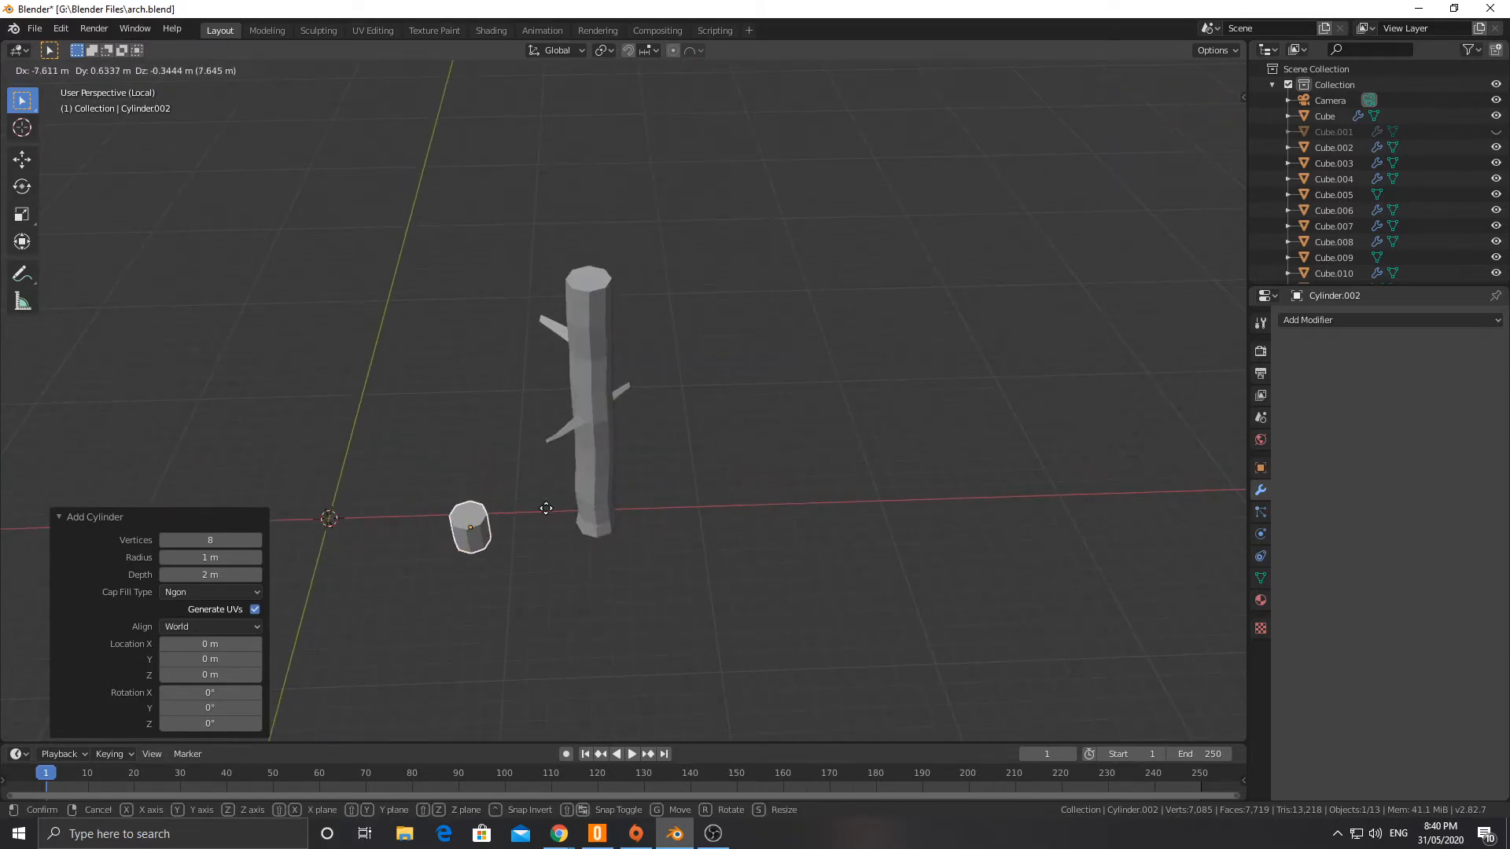
{"action": "key", "text": "y"}
{"action": "key", "text": "x"}
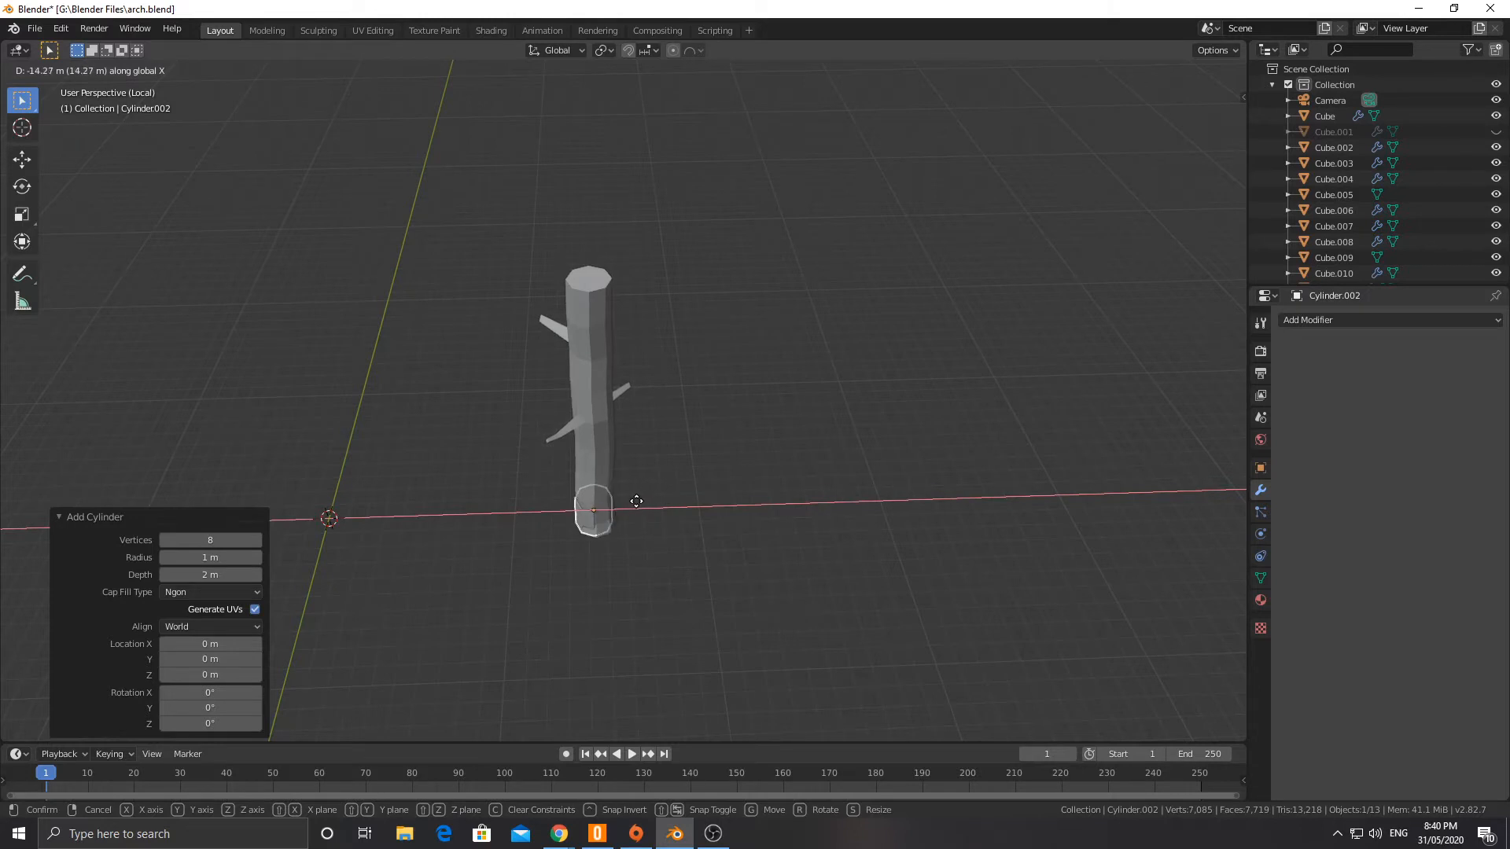
{"action": "left_click", "coordinate": [634, 504]}
{"action": "key", "text": "g"}
{"action": "key", "text": "z"}
{"action": "left_click", "coordinate": [634, 256]}
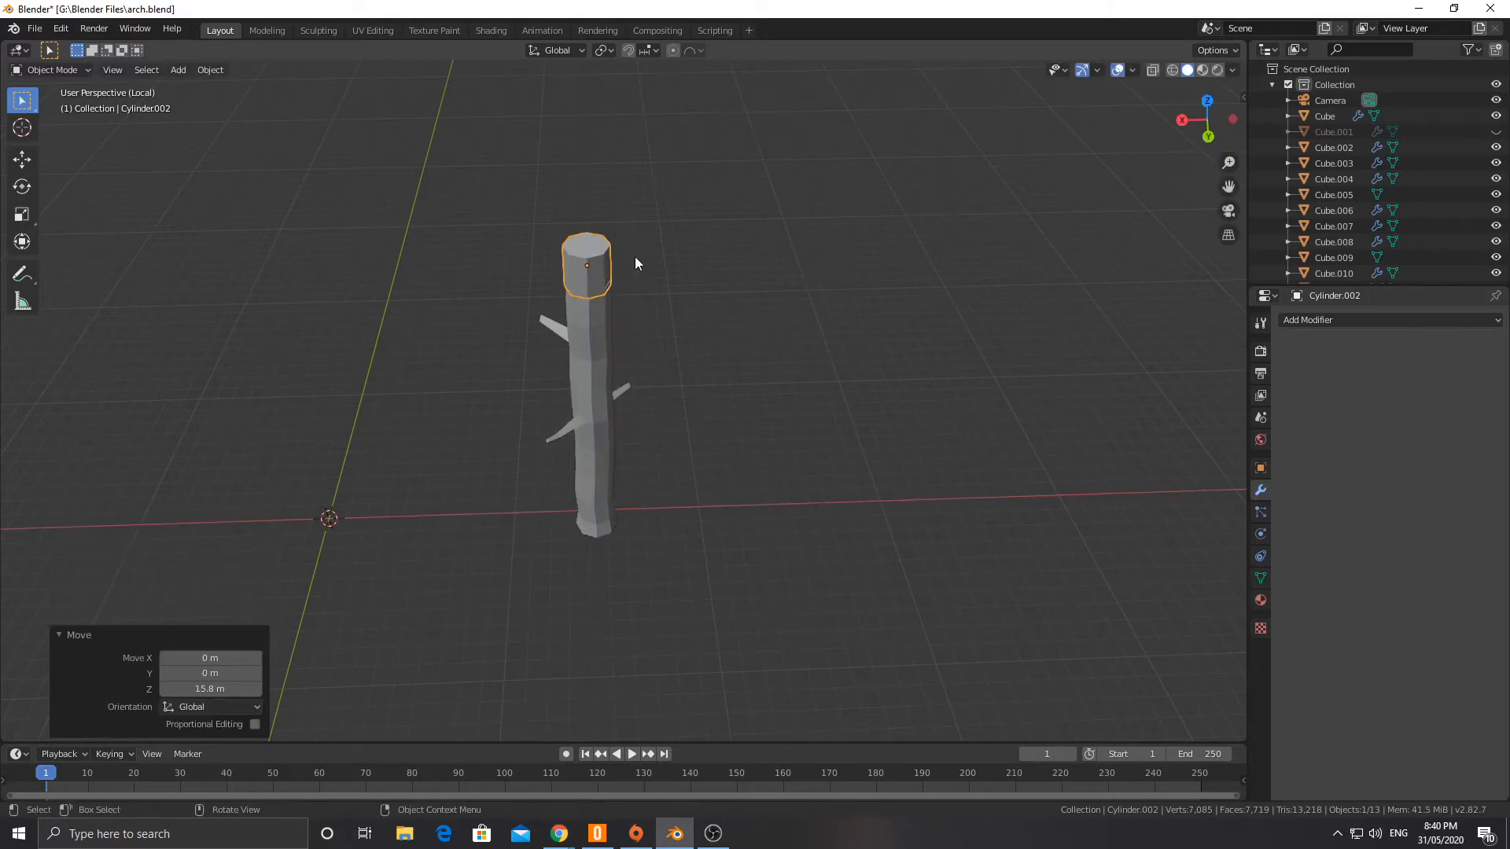
Step: Scale the new cylinder's top face to 0.332 in Edit Mode with face selection
{"action": "key", "text": "Tab"}
{"action": "left_click", "coordinate": [590, 261]}
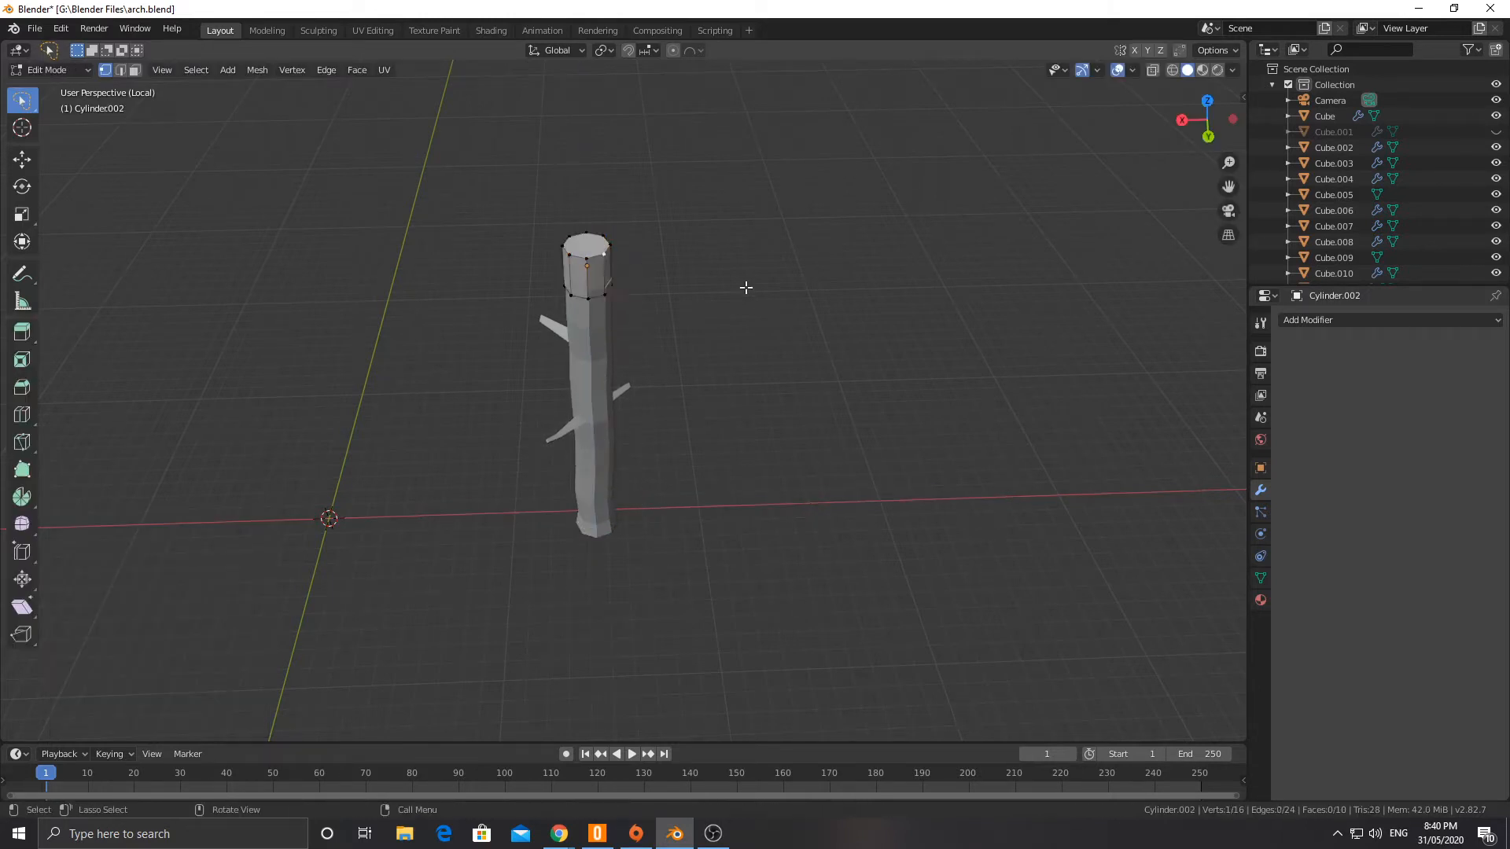
{"action": "left_click", "coordinate": [591, 248]}
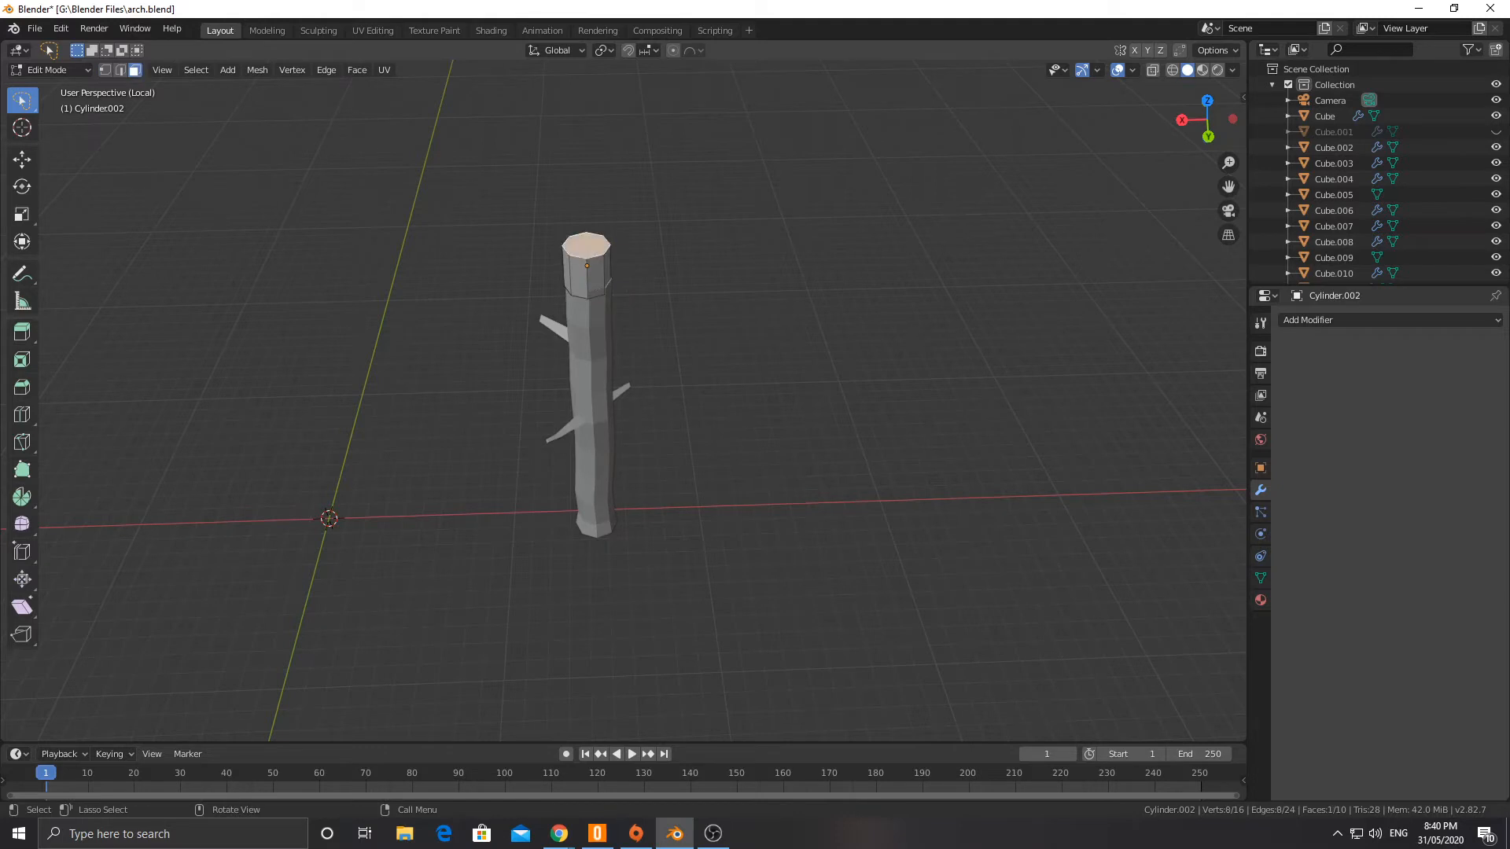
{"action": "key", "text": "s"}
{"action": "left_click", "coordinate": [696, 275]}
Step: Select the new cylinder's bottom face and scale it to 7.638 to form a wide canopy
{"action": "middle_click_drag", "start_coordinate": [630, 294], "coordinate": [616, 189]}
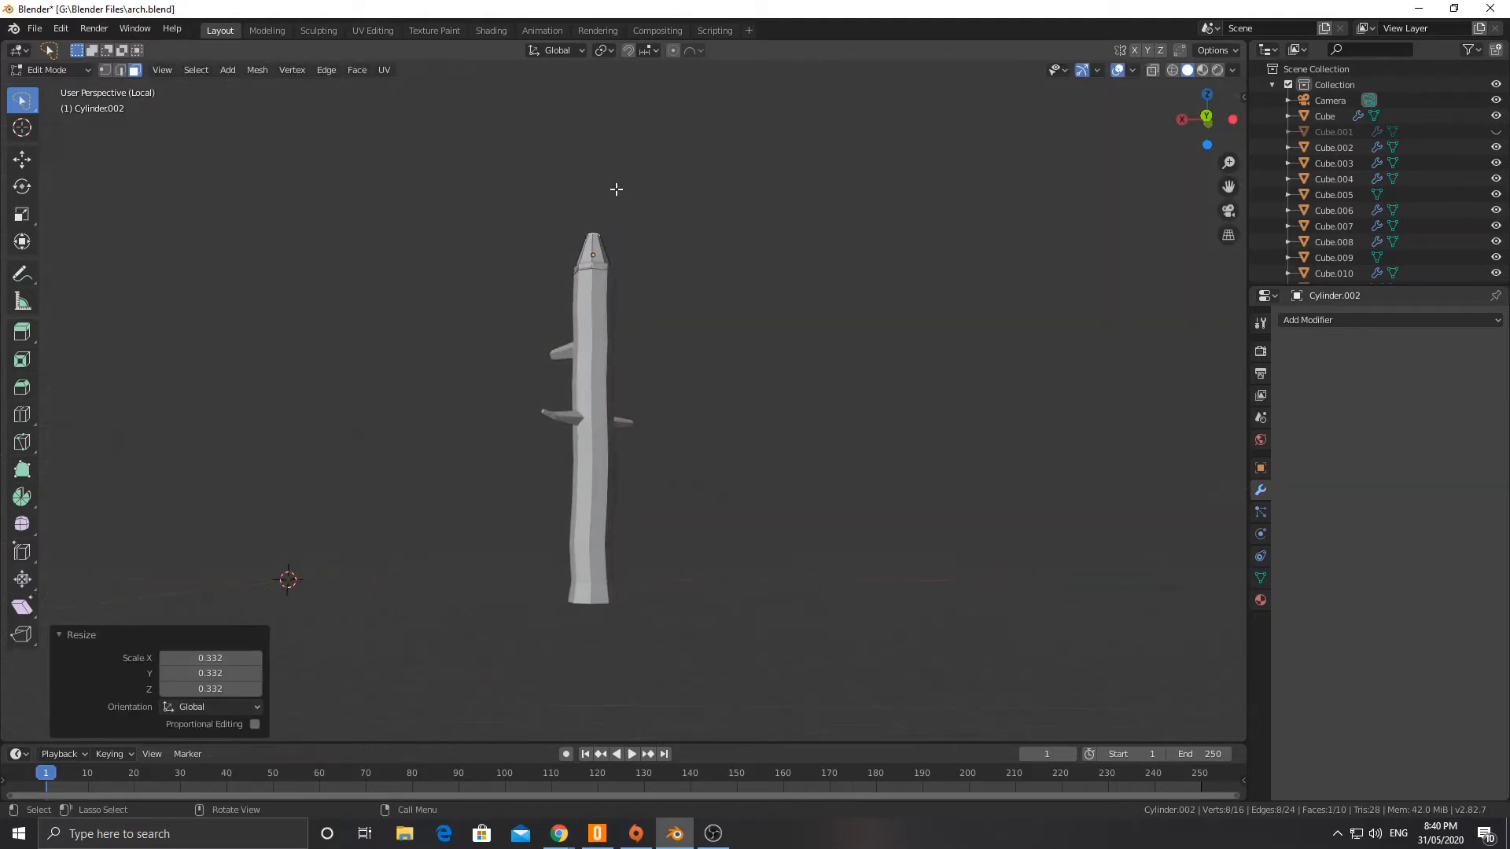
{"action": "left_click", "coordinate": [587, 271], "text": "alt"}
{"action": "middle_click_drag", "start_coordinate": [757, 283], "coordinate": [748, 299]}
{"action": "key", "text": "s"}
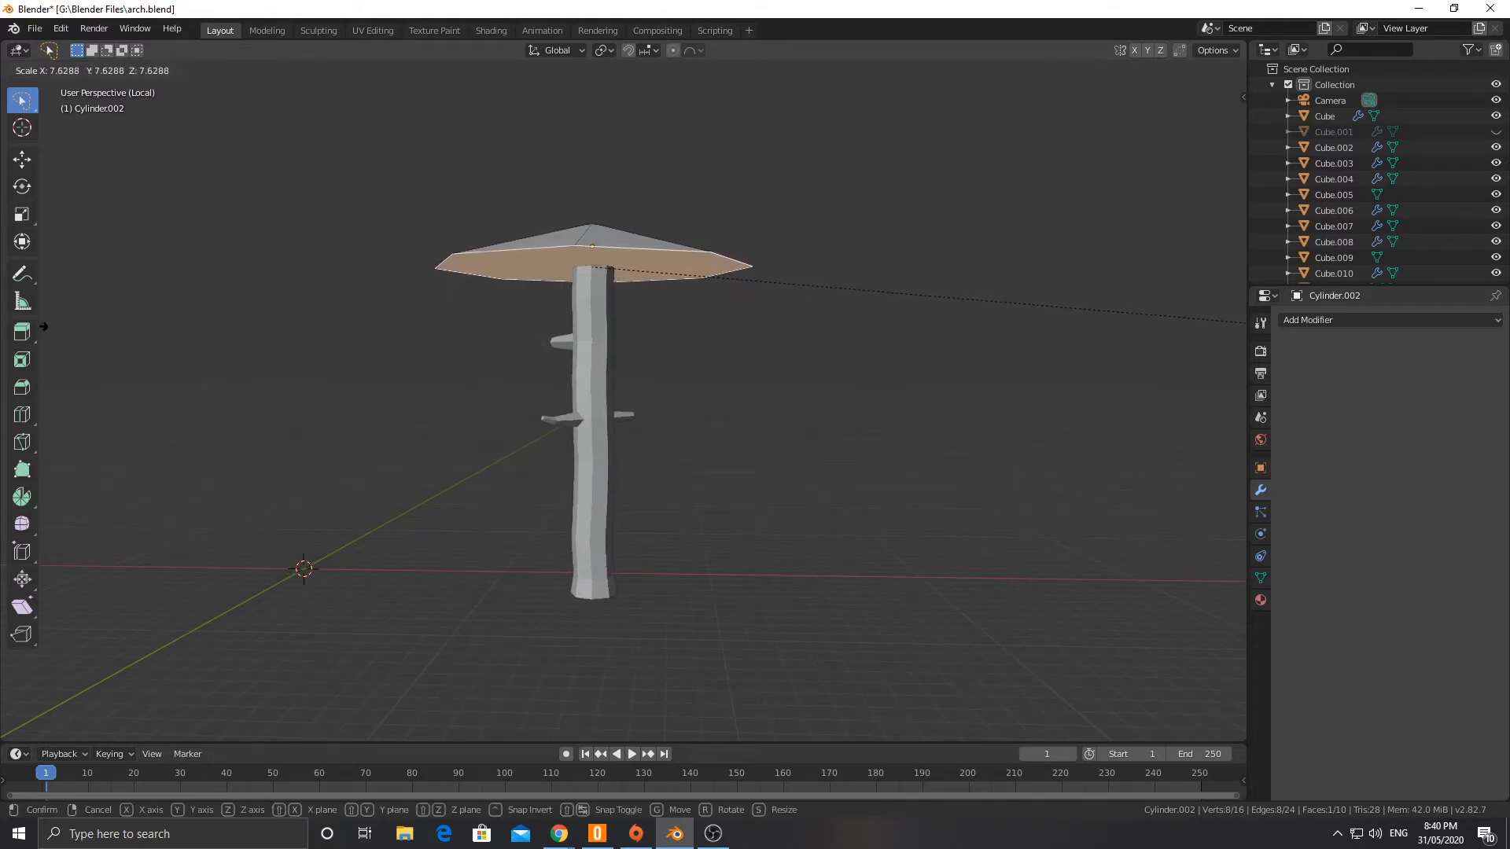
{"action": "key", "text": "Return"}
Step: Raise the canopy's small top face along Z to make a taller cone, and return to Object Mode
{"action": "middle_click_drag", "start_coordinate": [741, 313], "coordinate": [580, 319]}
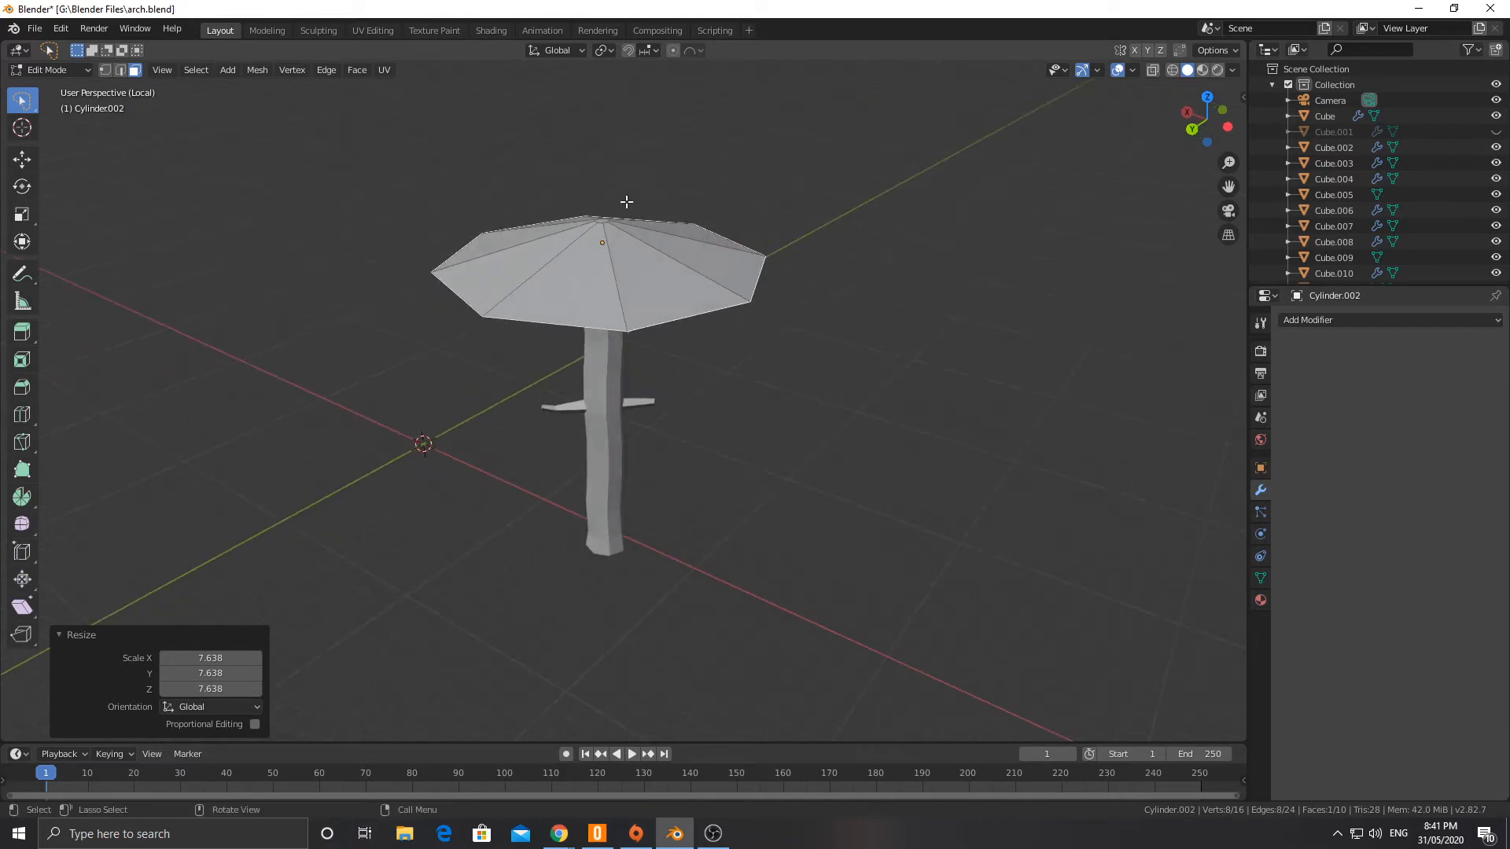
{"action": "key", "text": "g"}
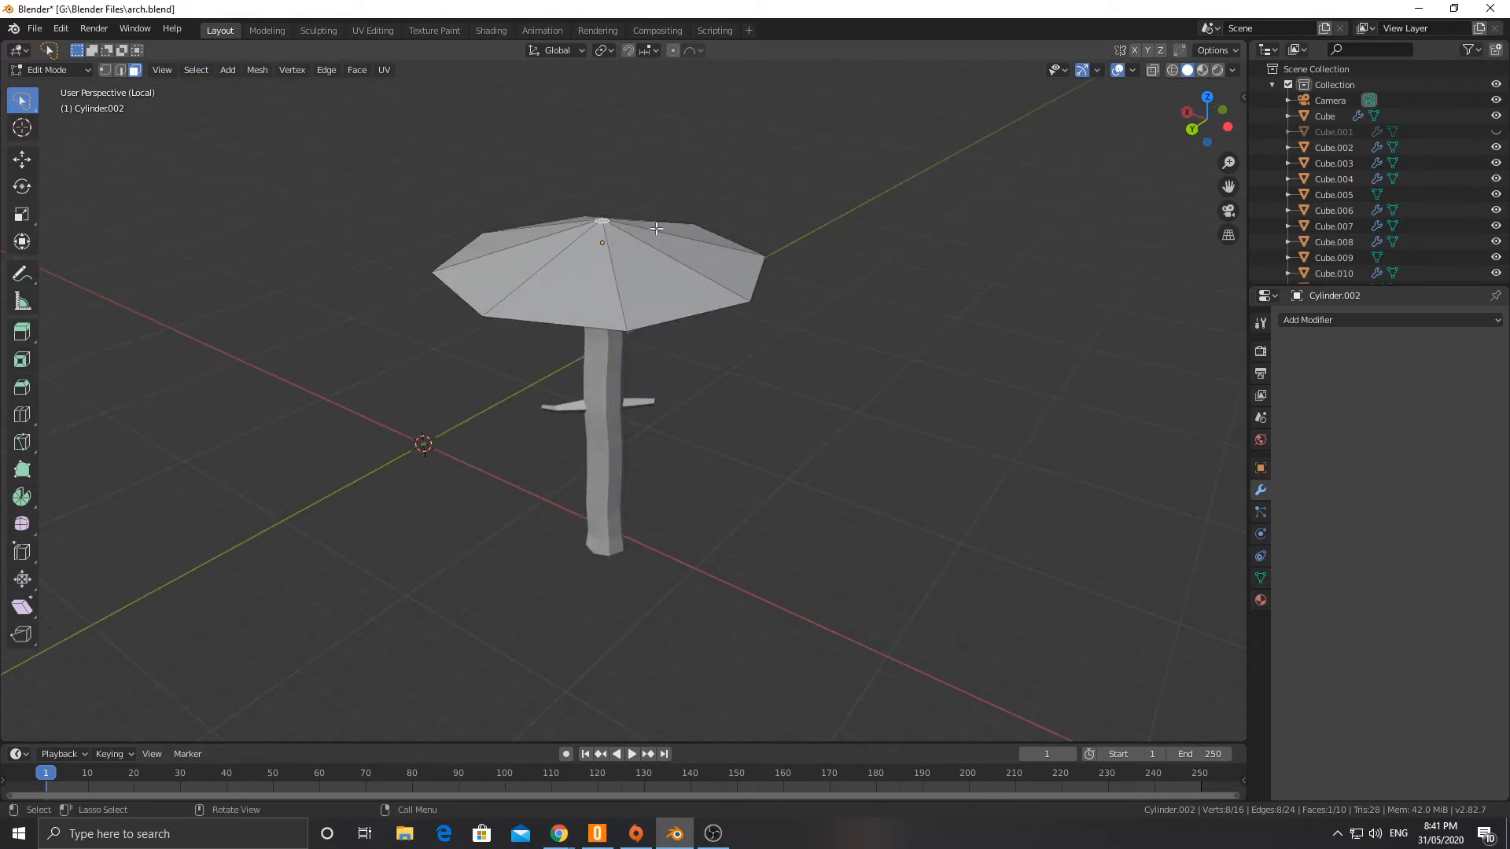
{"action": "key", "text": "z"}
{"action": "left_click", "coordinate": [689, 186]}
{"action": "middle_click_drag", "start_coordinate": [688, 187], "coordinate": [603, 291]}
{"action": "key", "text": "Tab"}
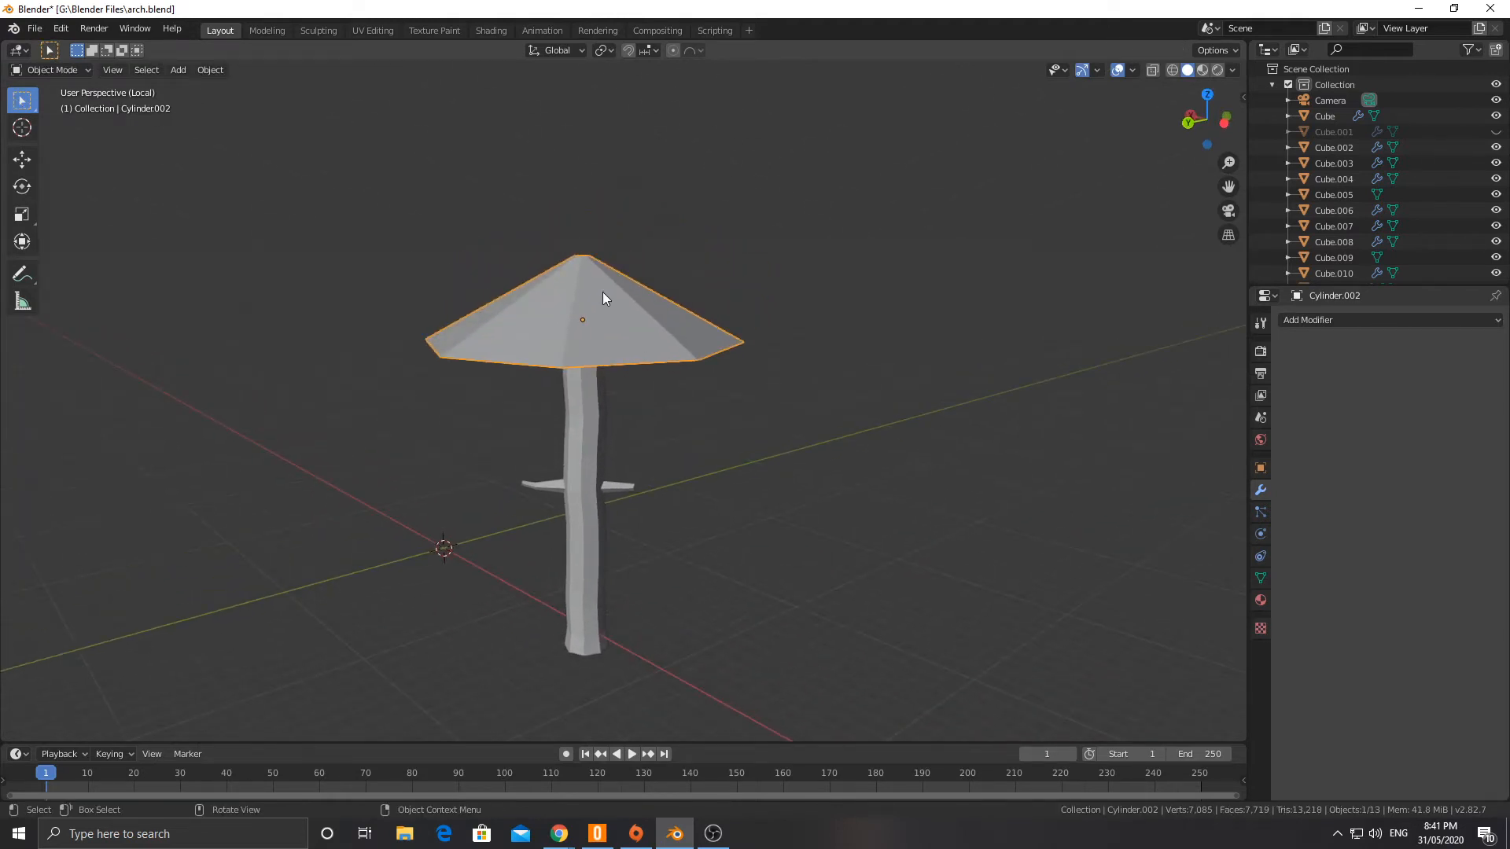
Step: Try an Array modifier on the canopy cone and remove it
{"action": "left_click", "coordinate": [1332, 319]}
{"action": "left_click", "coordinate": [1196, 349]}
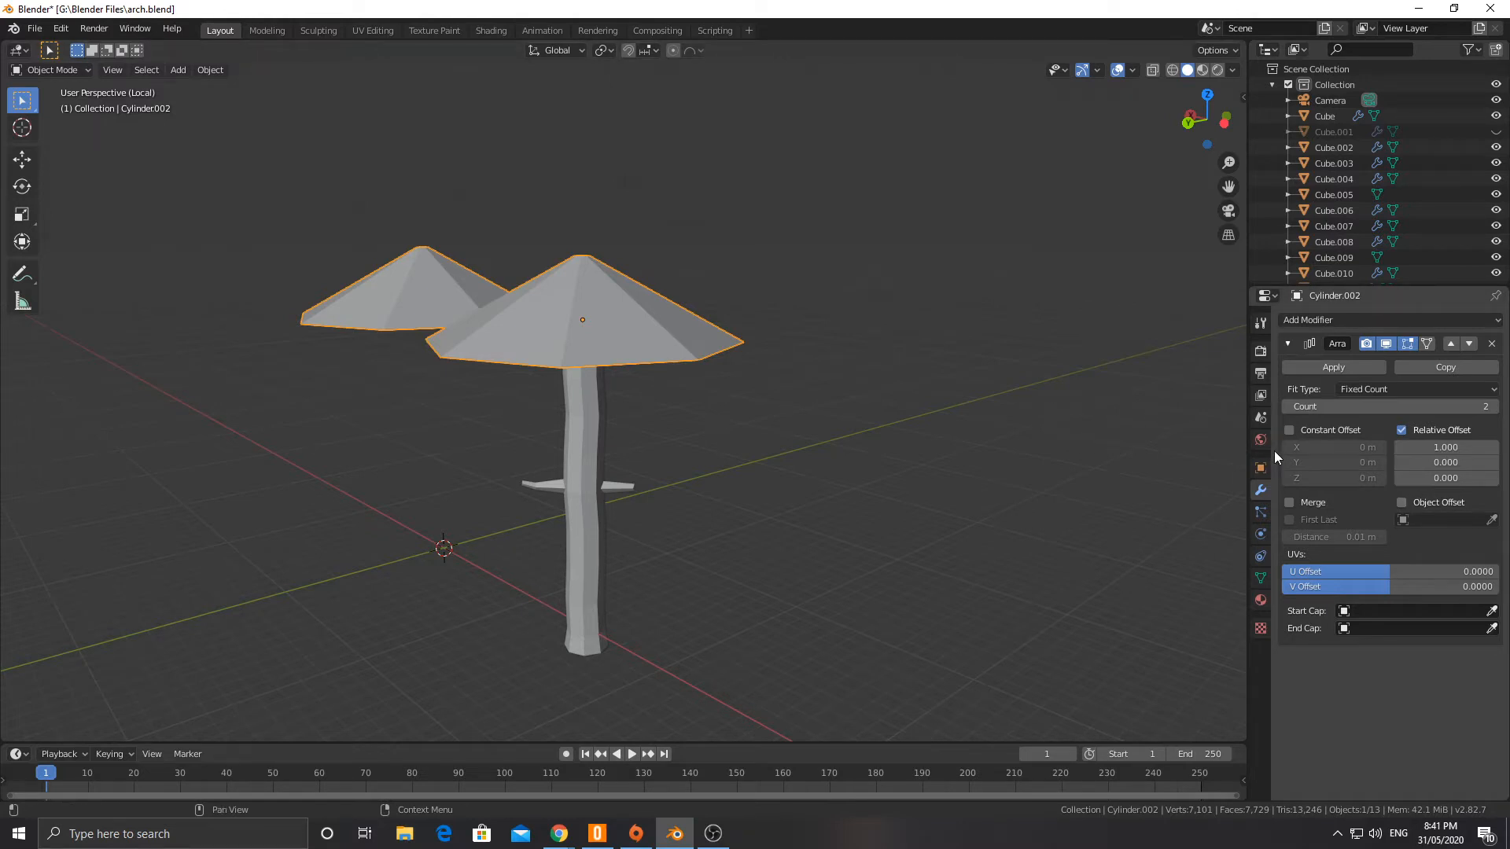
{"action": "left_click", "coordinate": [1492, 345]}
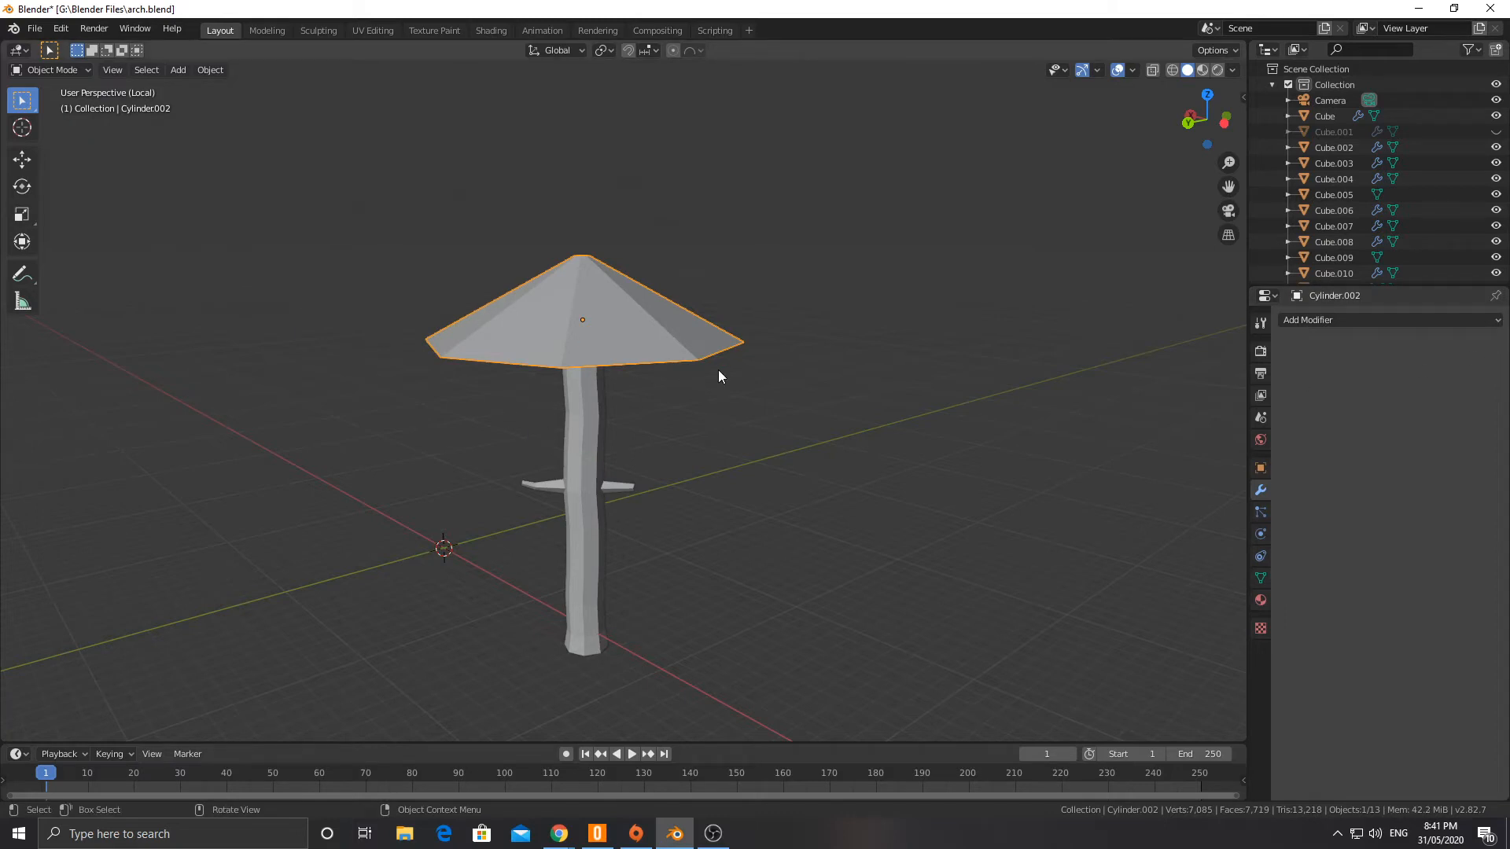
Step: Duplicate the canopy cone 2.65 m up along Z and scale the copy to 0.880
{"action": "key", "text": "shift+d"}
{"action": "key", "text": "z"}
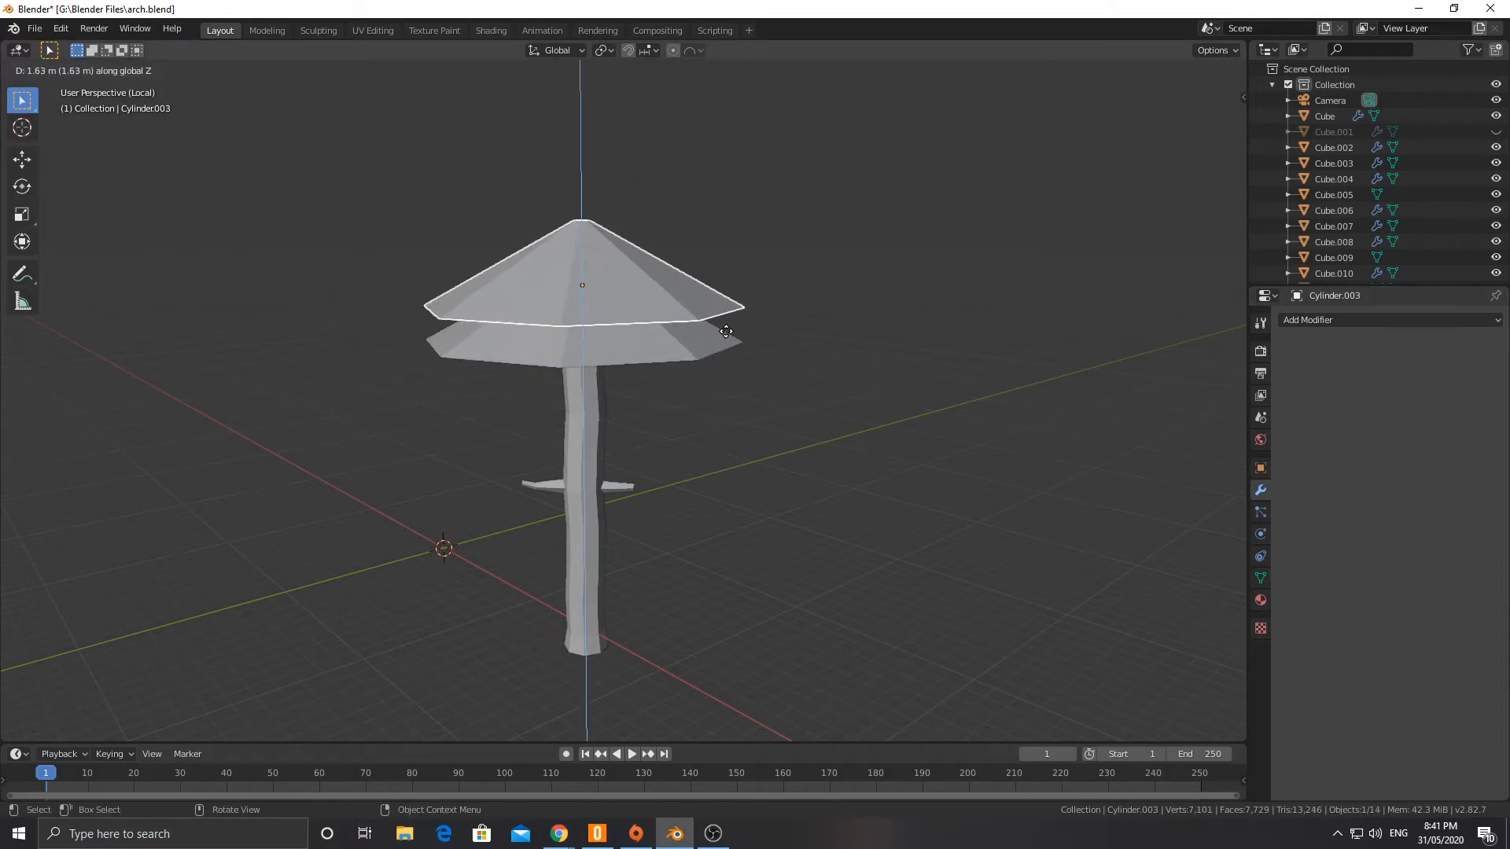
{"action": "left_click", "coordinate": [727, 313]}
{"action": "key", "text": "s"}
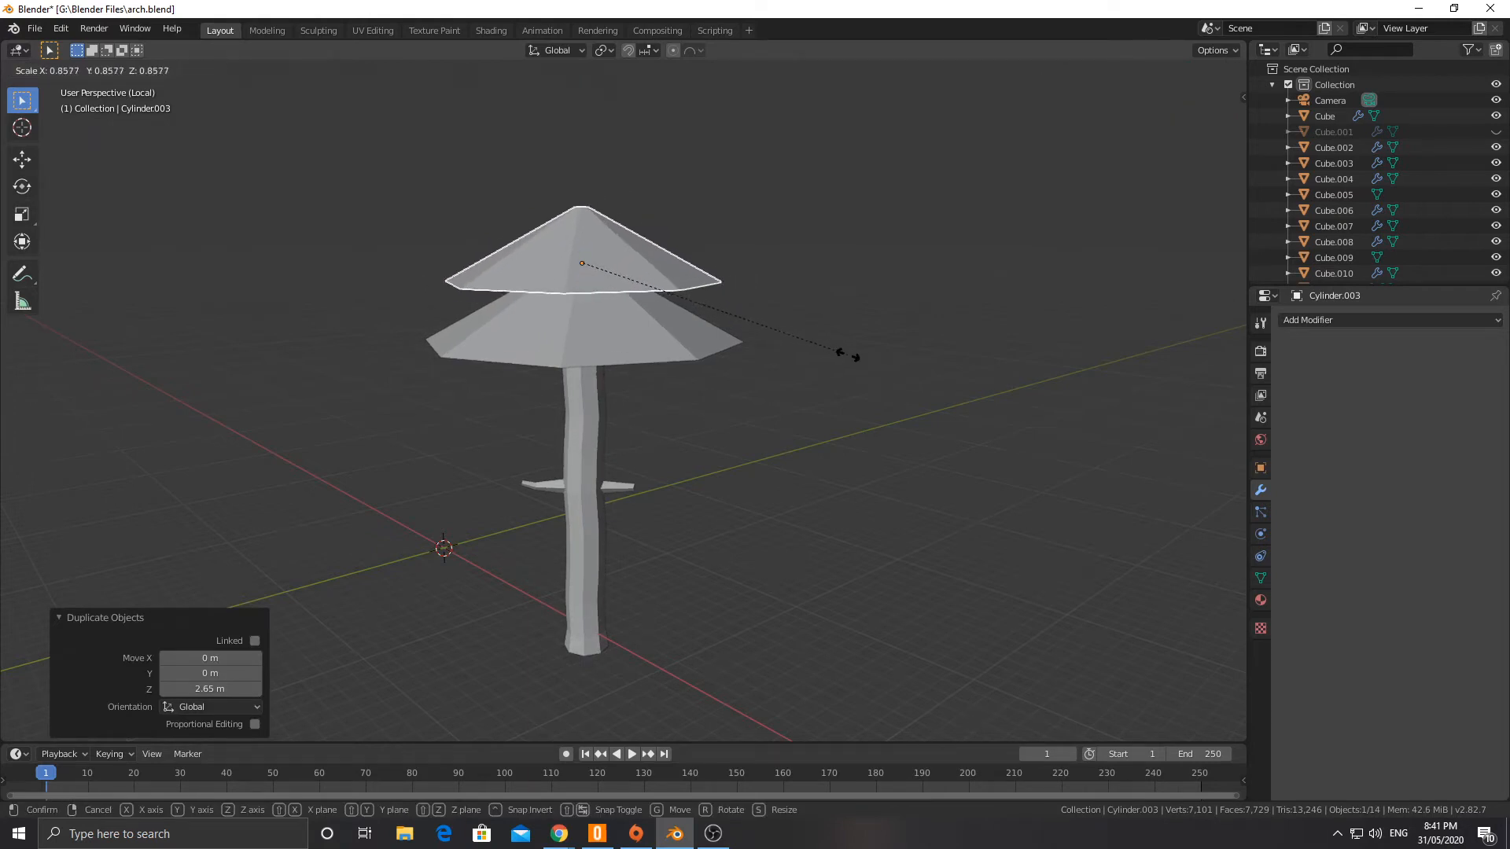
{"action": "left_click", "coordinate": [856, 356]}
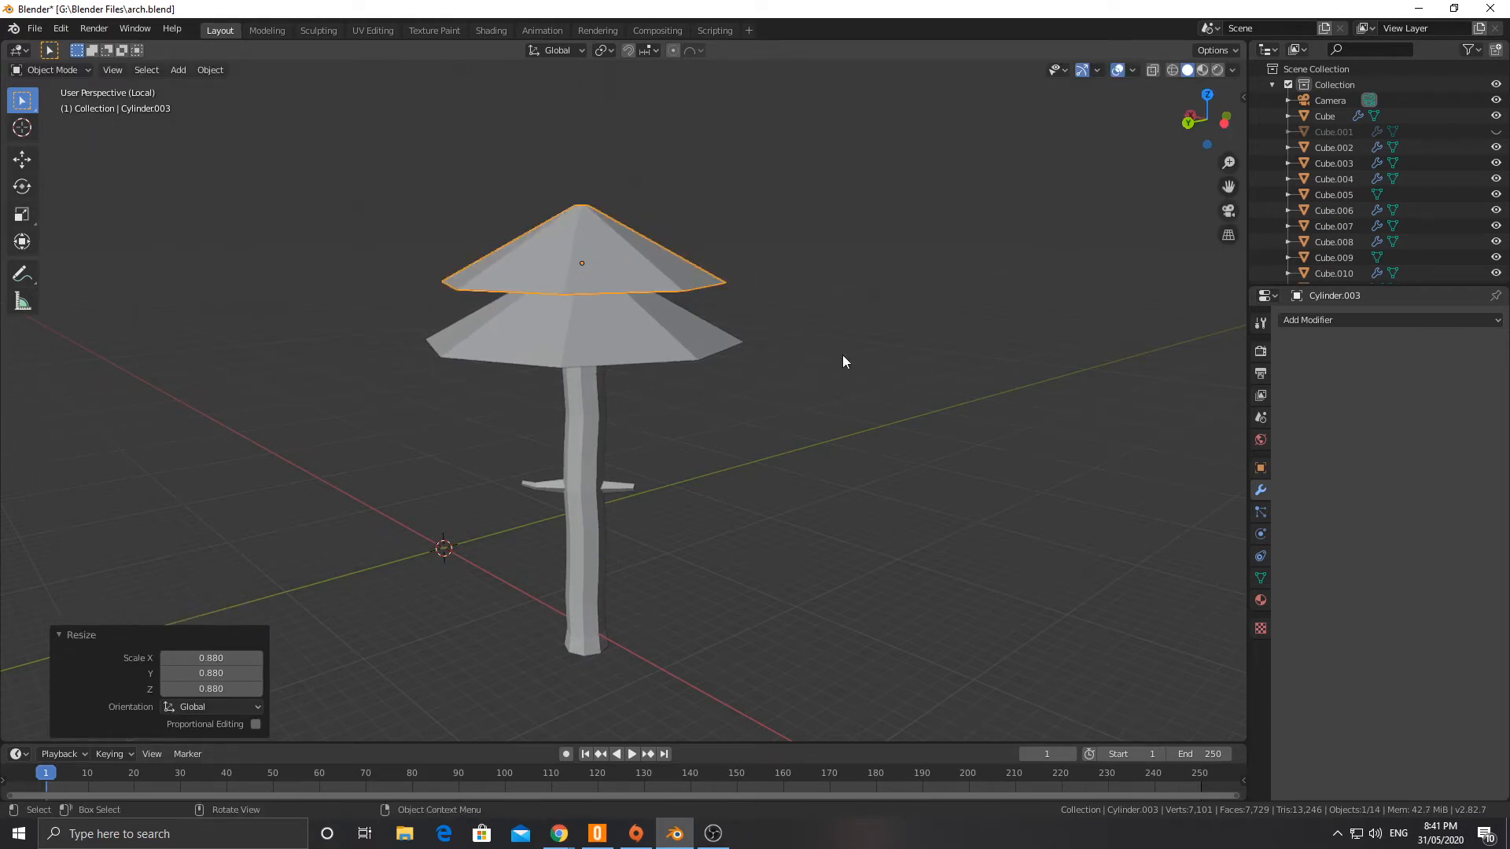
Step: Nudge the second cone slightly down onto the lower one and tilt it 3.61° about the view axis
{"action": "middle_click_drag", "start_coordinate": [842, 355], "coordinate": [785, 342]}
{"action": "key", "text": "g"}
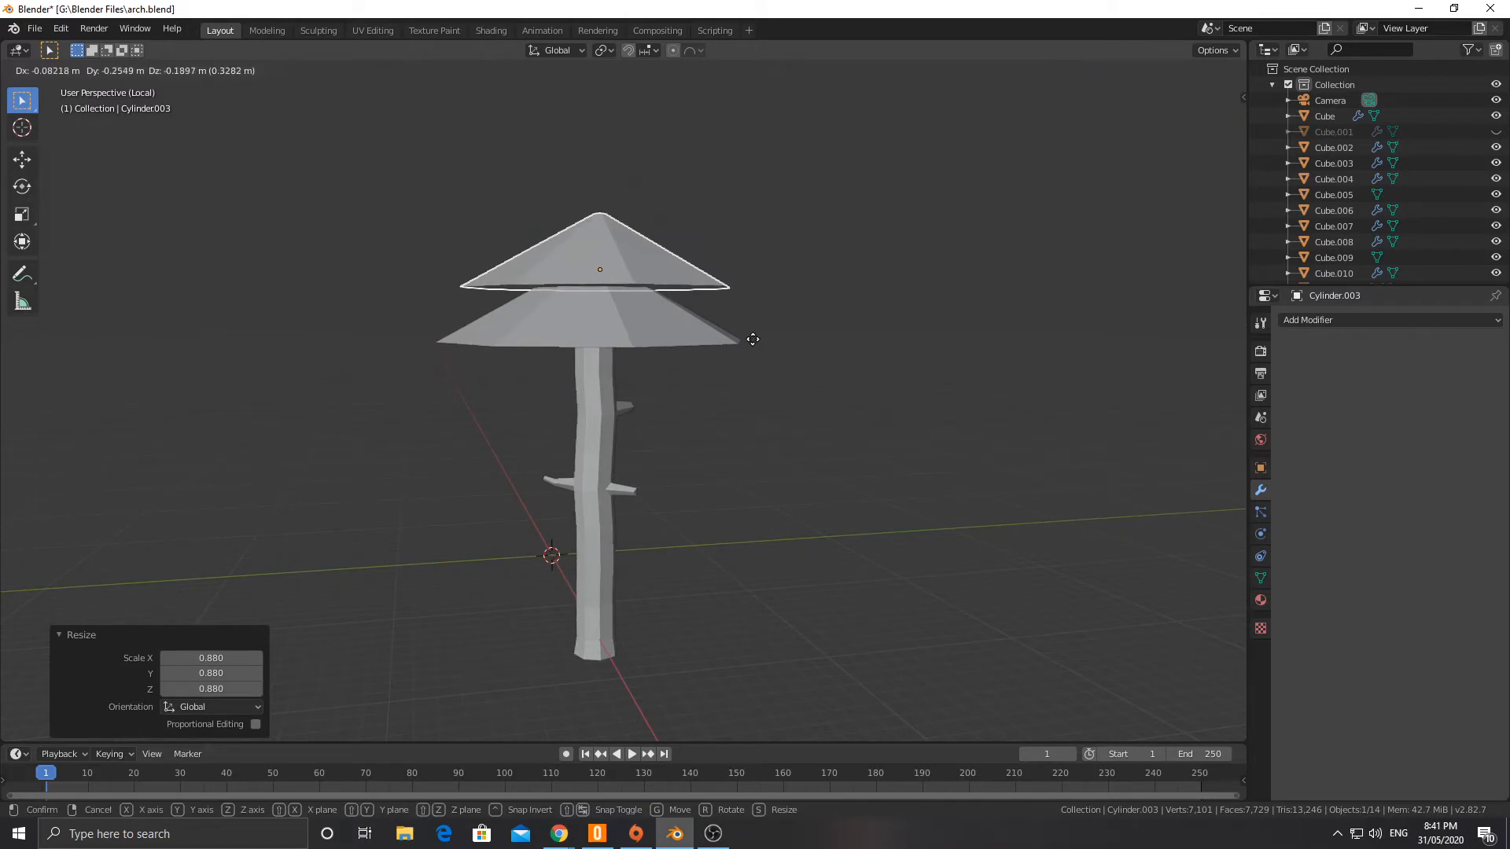
{"action": "right_click", "coordinate": [753, 340]}
{"action": "key", "text": "r"}
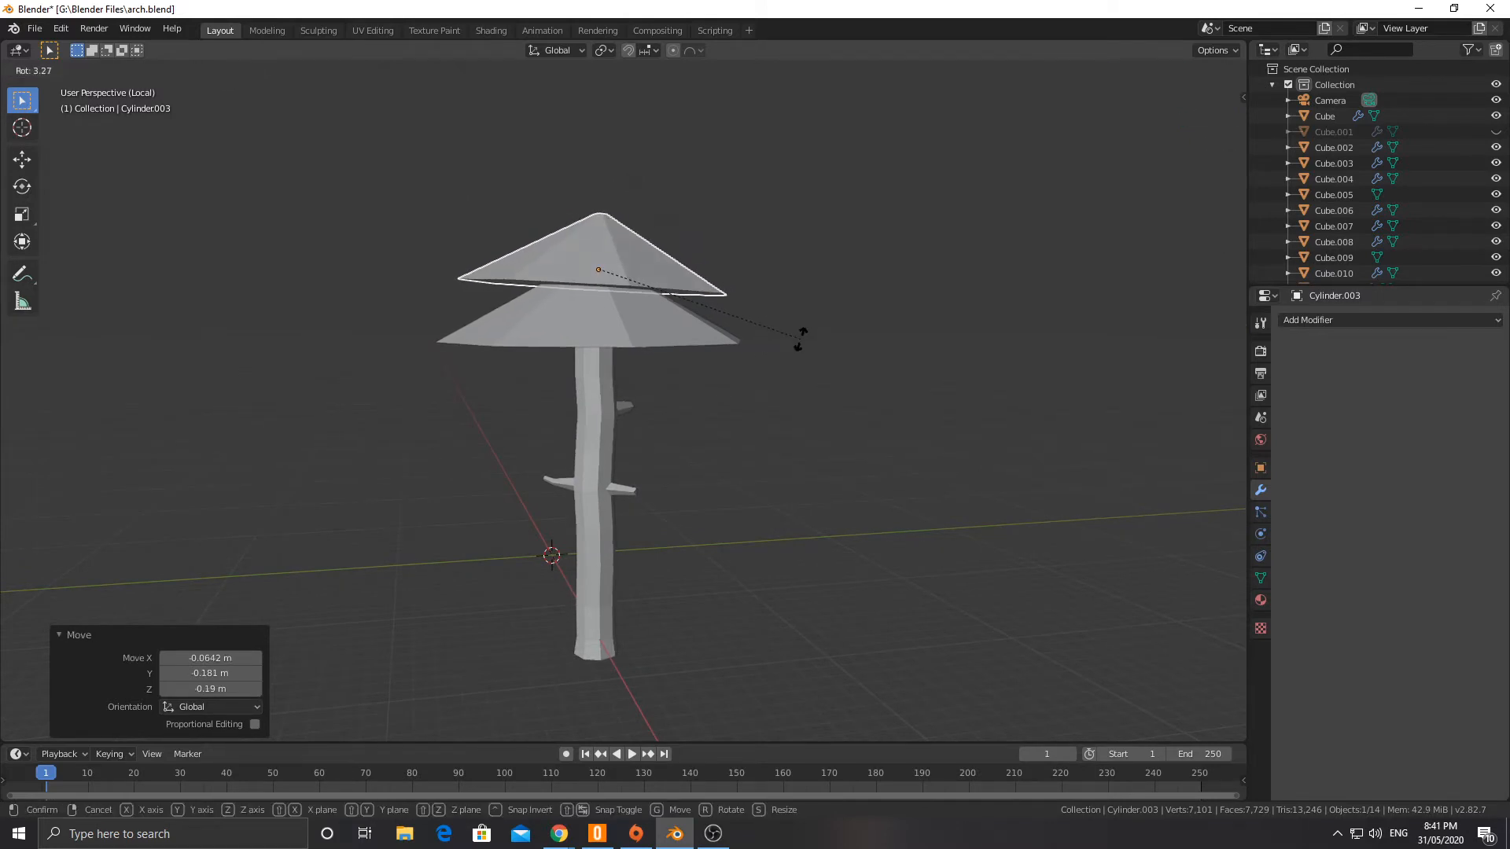
{"action": "left_click", "coordinate": [739, 329]}
Step: Duplicate the second cone and raise the copy above it in front view as a third tier
{"action": "key", "text": "shift+d"}
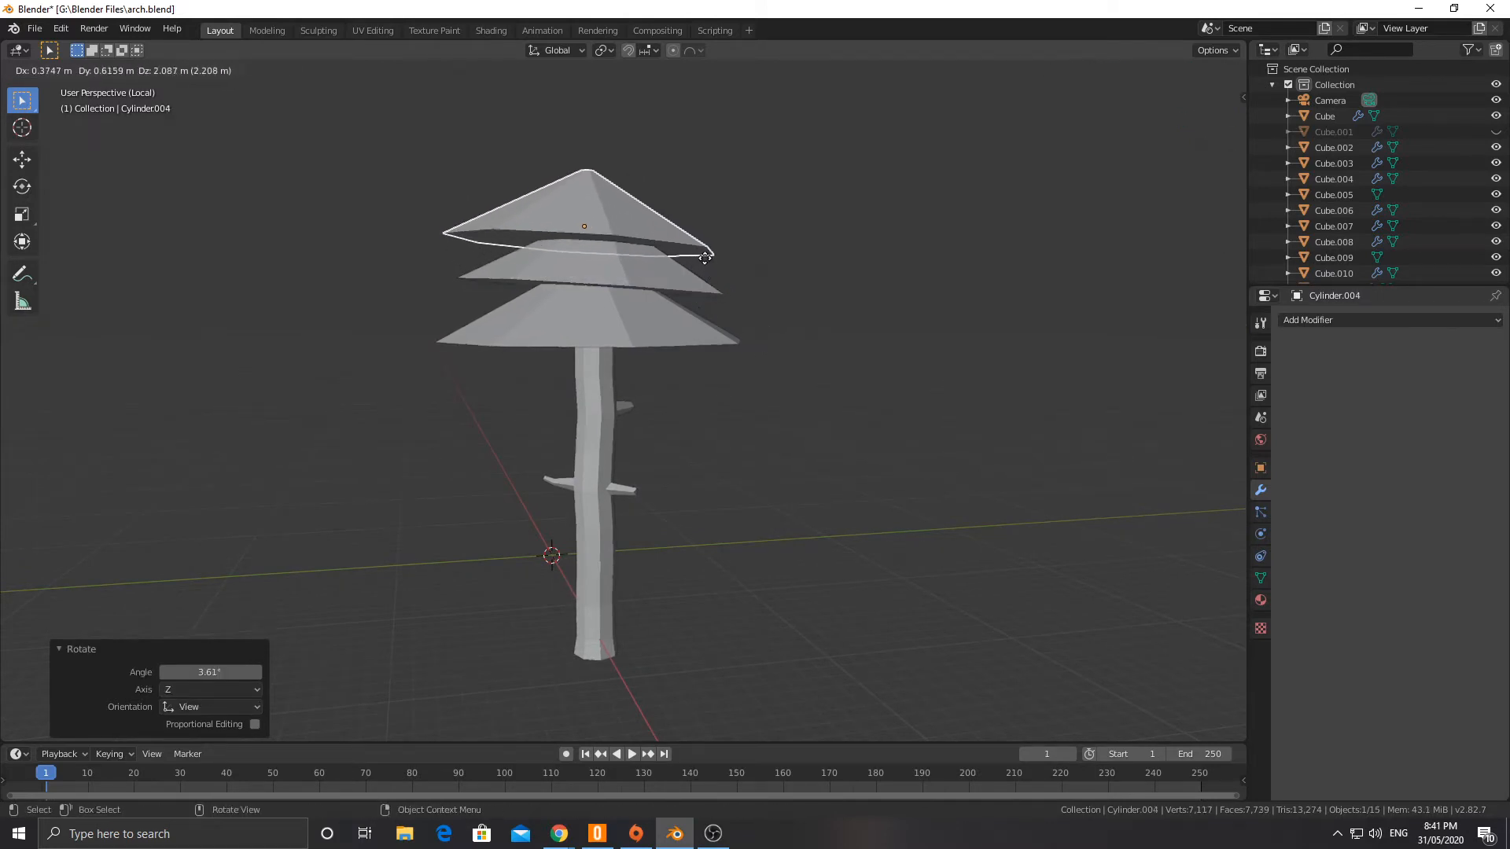
{"action": "right_click", "coordinate": [707, 247]}
{"action": "key", "text": "KP_1"}
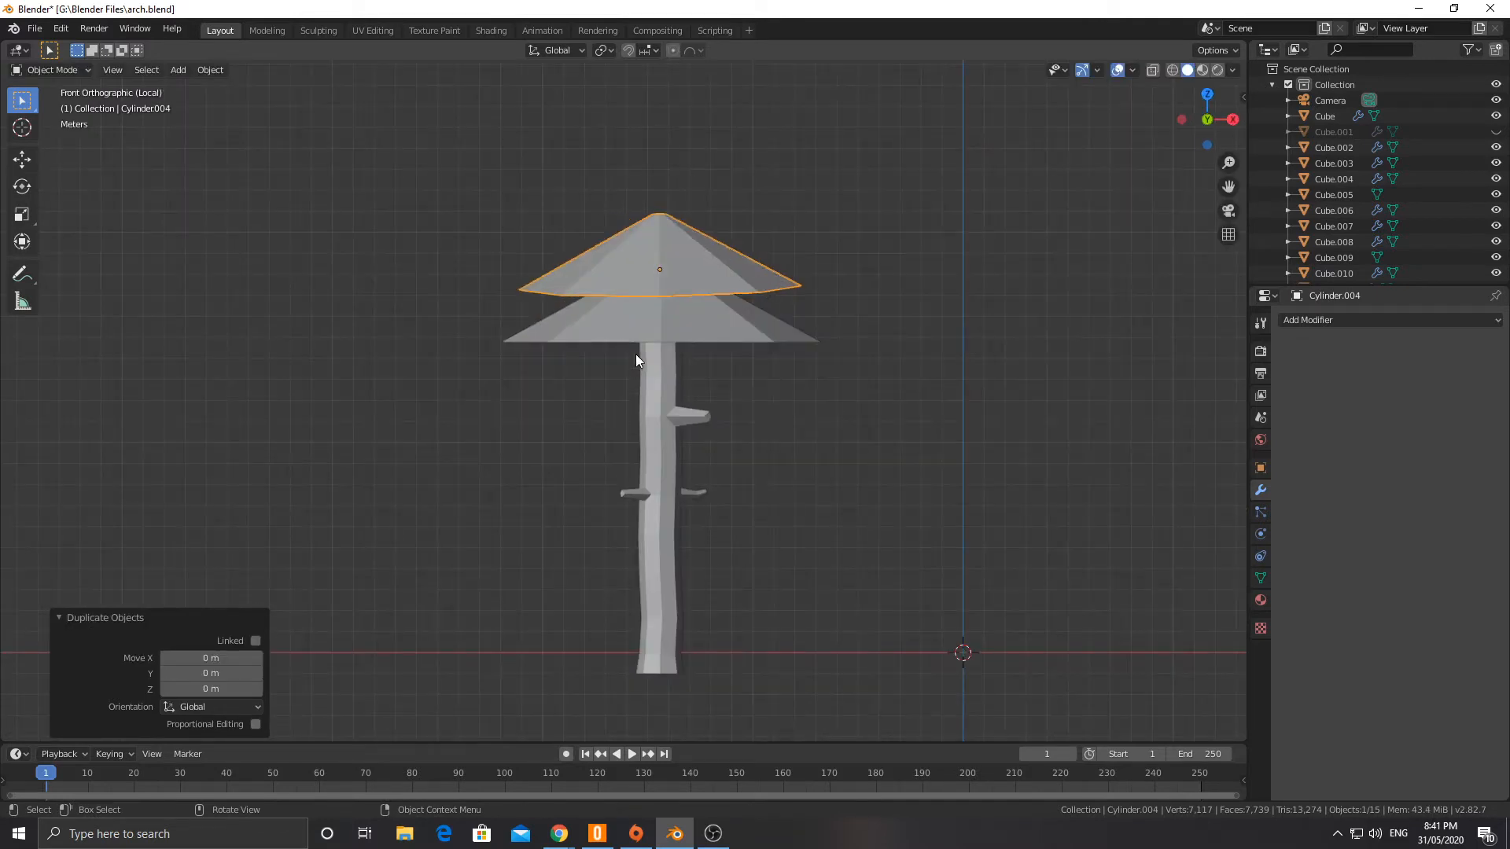
{"action": "key", "text": "g"}
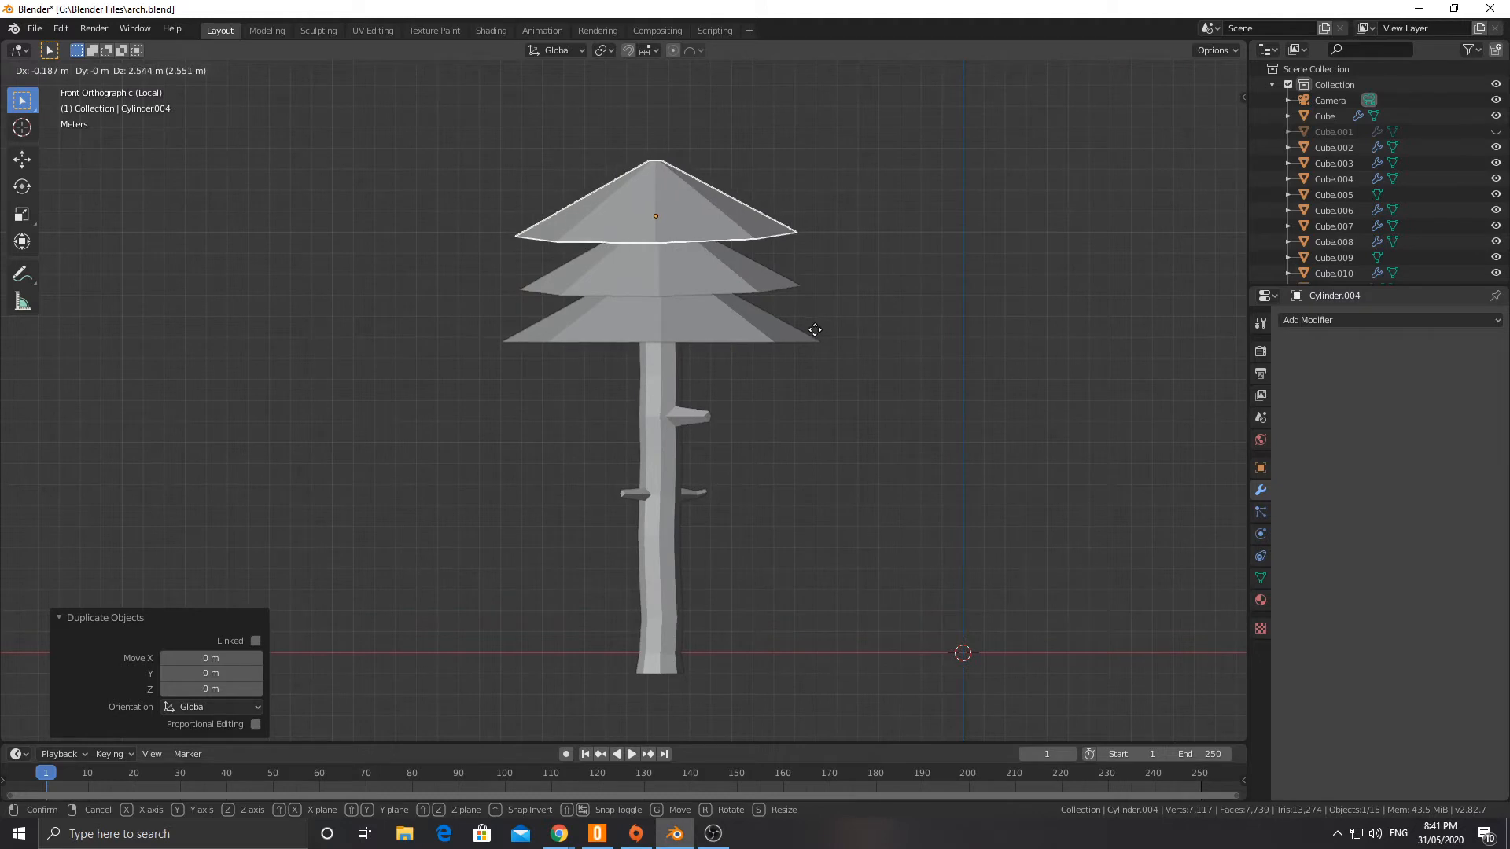
{"action": "left_click", "coordinate": [815, 335]}
Step: Tilt the third cone 3.7° in front view and scale it to 0.849
{"action": "key", "text": "r"}
{"action": "left_click", "coordinate": [875, 350]}
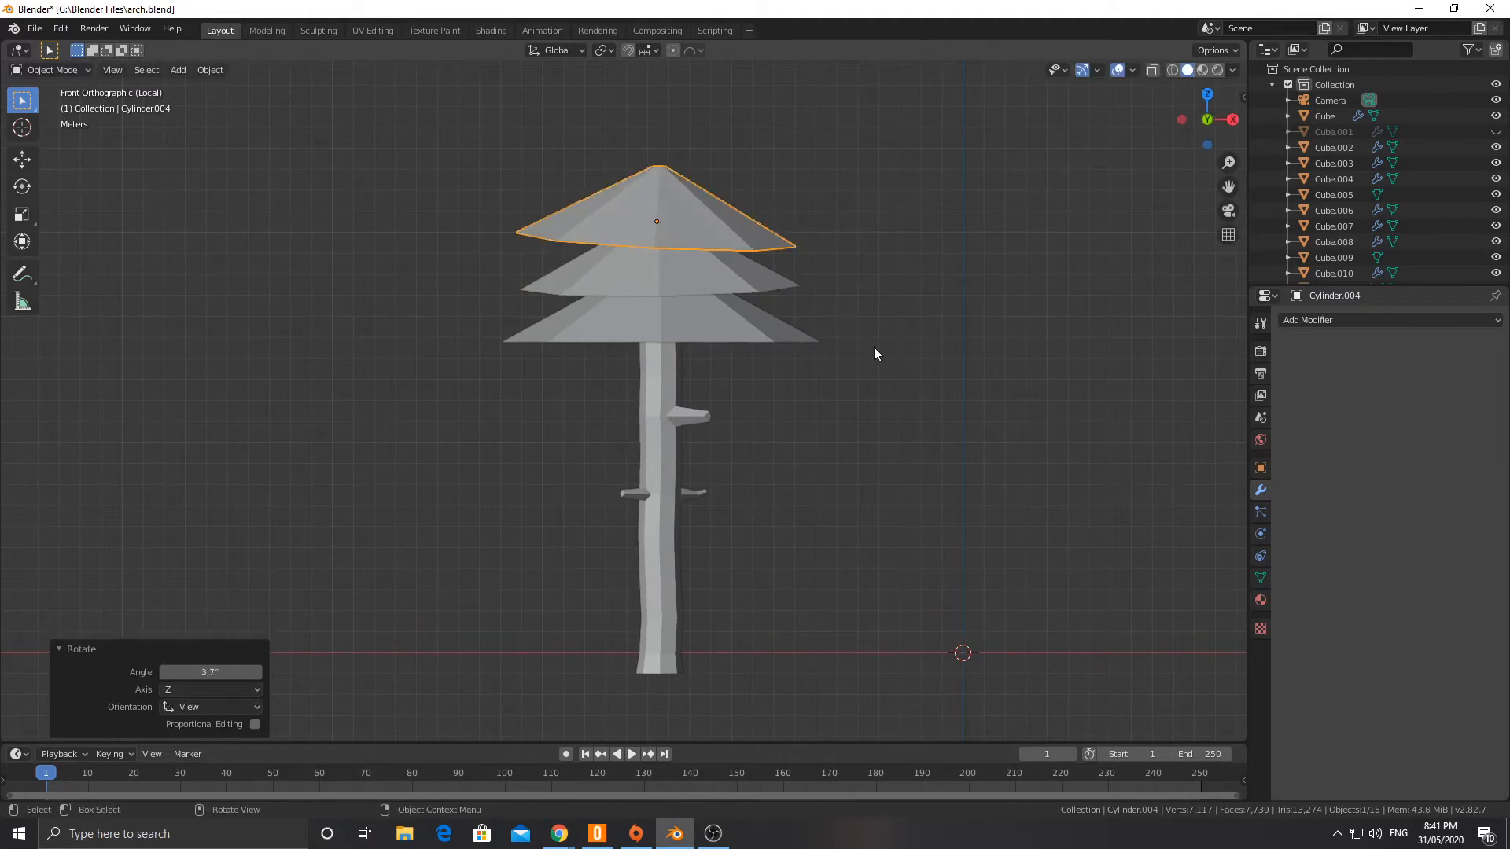
{"action": "key", "text": "KP_3"}
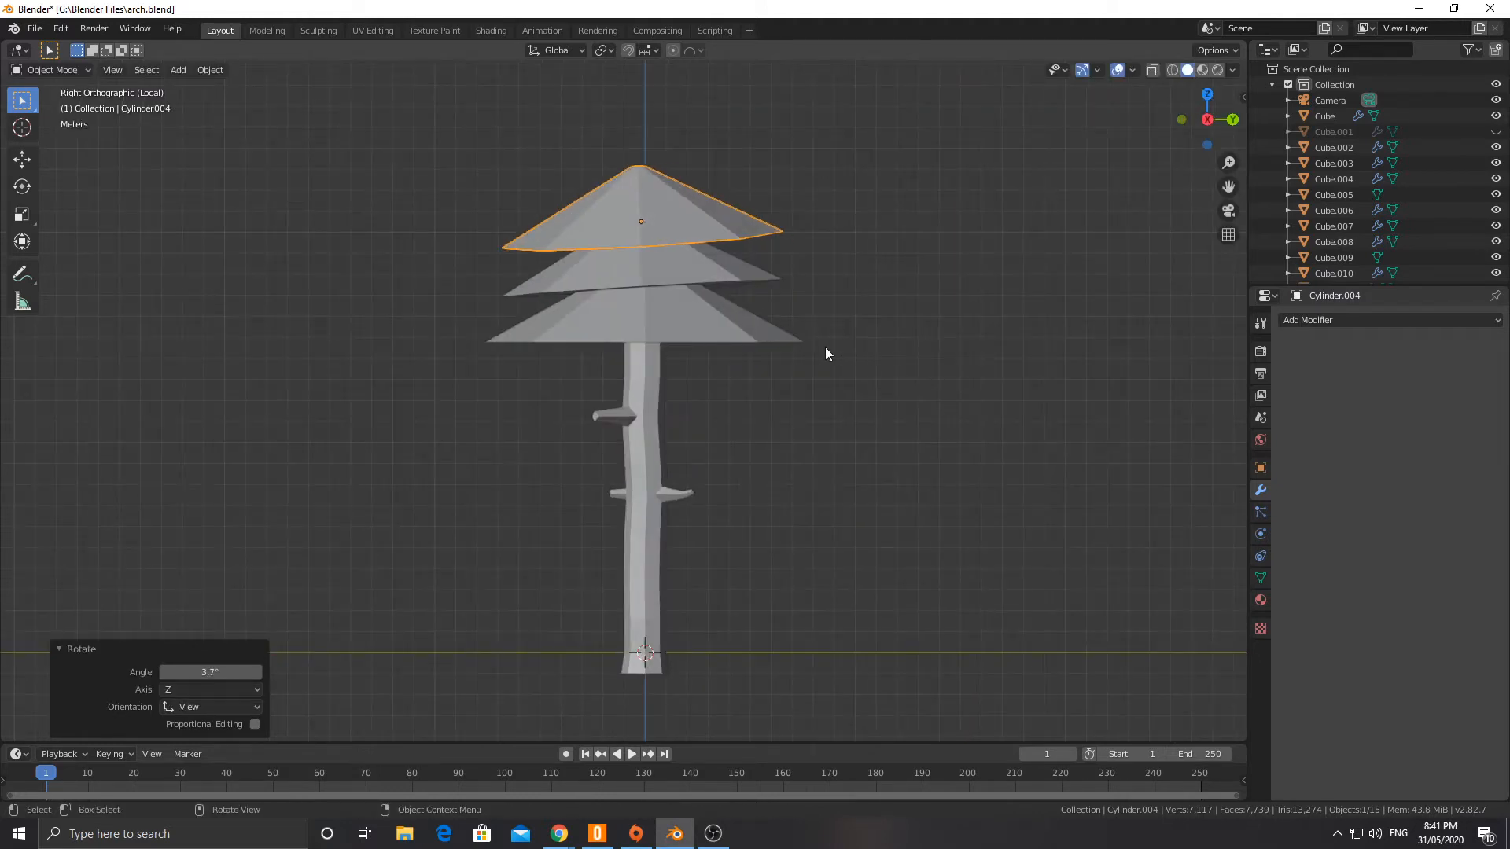
{"action": "key", "text": "s"}
{"action": "left_click", "coordinate": [870, 338]}
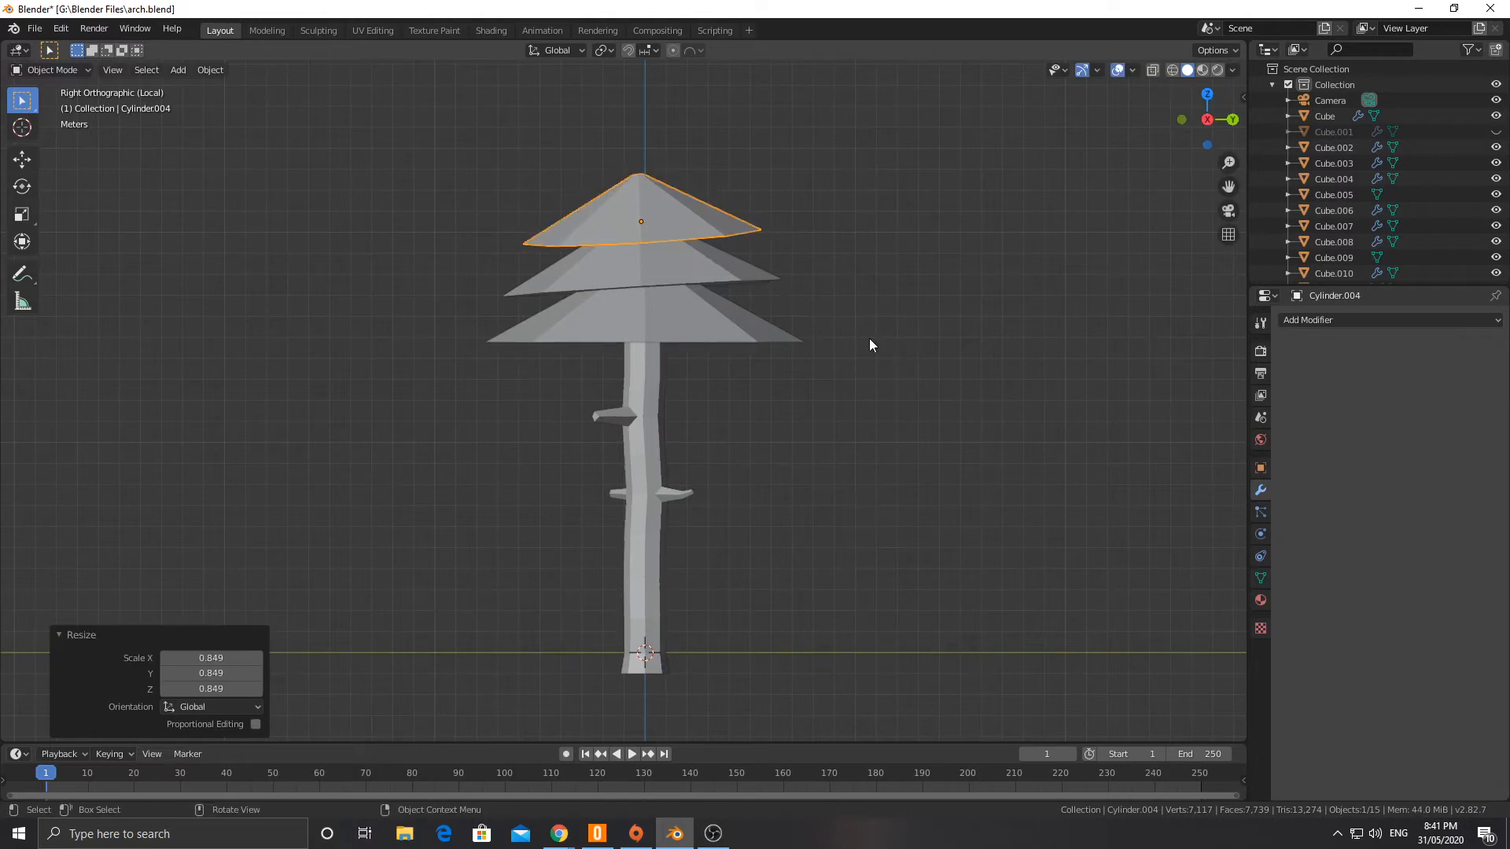
Step: Duplicate the third cone about 2.02 m upward in right view and scale the copy to 0.901
{"action": "scroll", "coordinate": [797, 434], "scroll_direction": "up", "scroll_amount": 5, "text": "shift"}
{"action": "key", "text": "shift+d"}
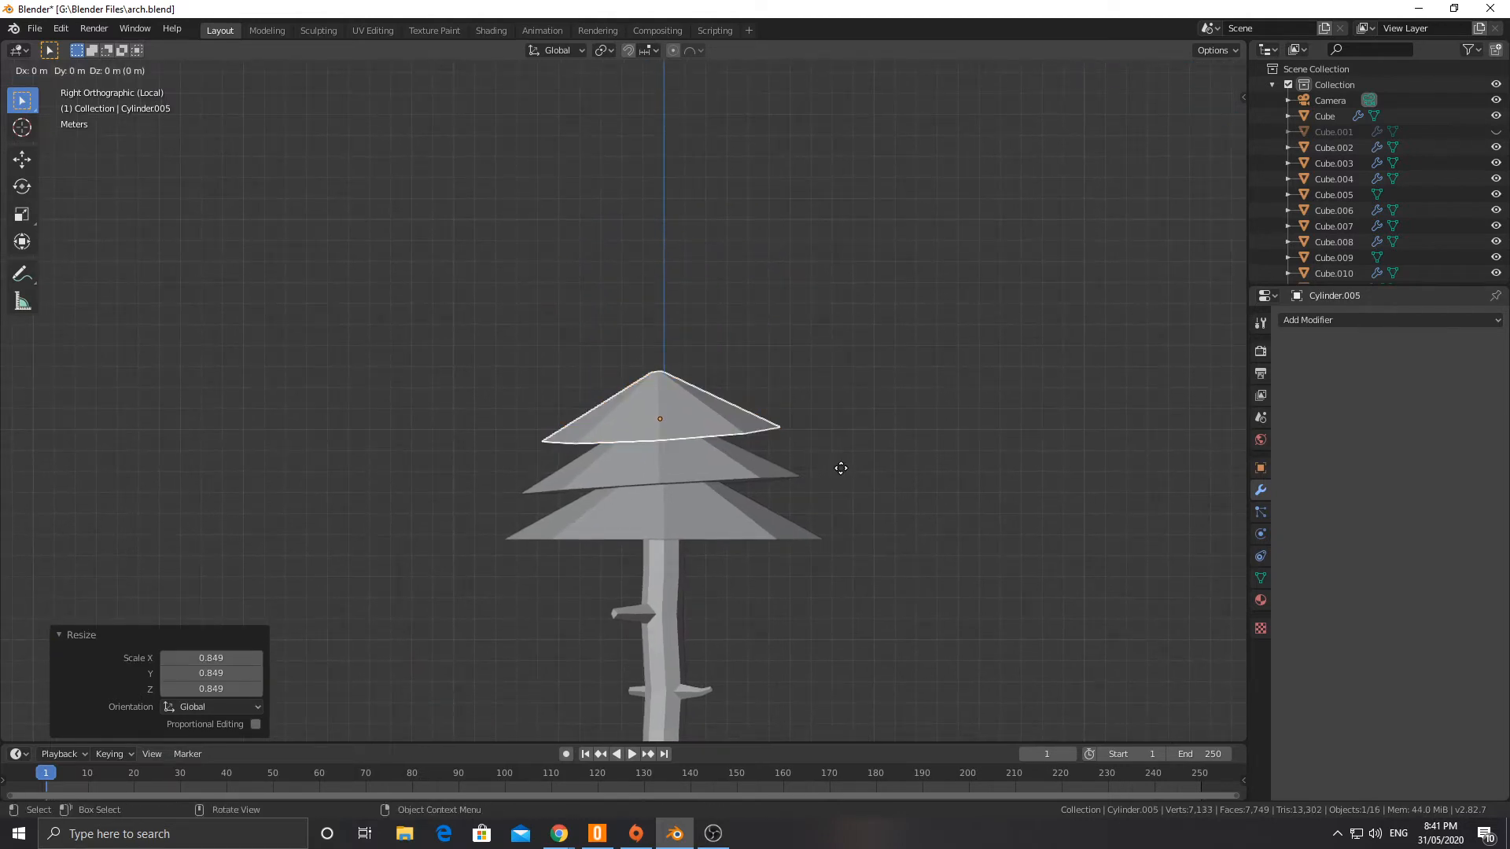
{"action": "left_click", "coordinate": [835, 422]}
{"action": "key", "text": "s"}
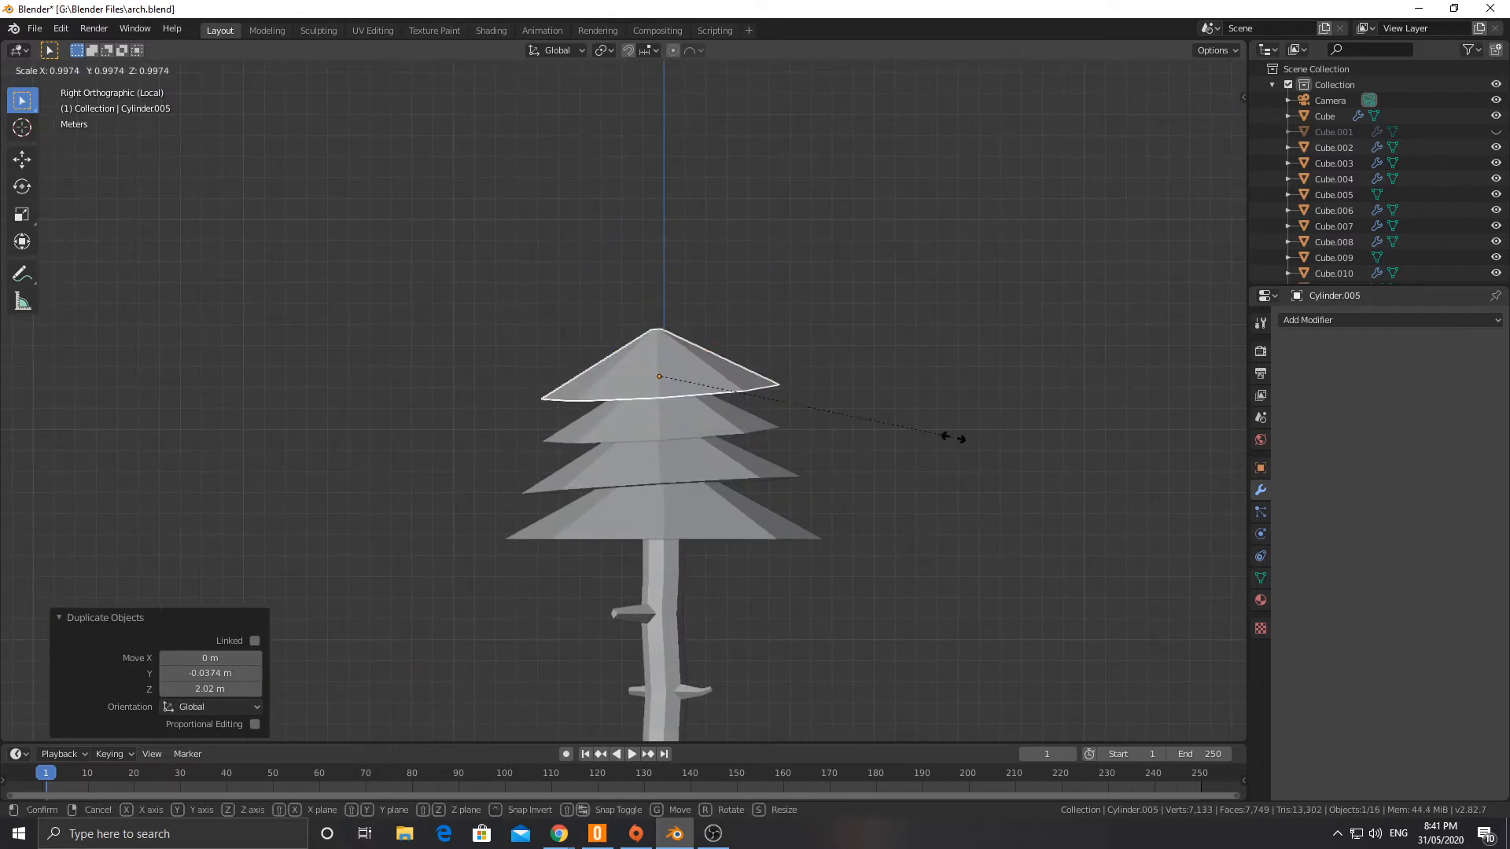
{"action": "left_click", "coordinate": [926, 438]}
Step: Tilt the fourth cone by -4.64° in front view
{"action": "key", "text": "KP_1"}
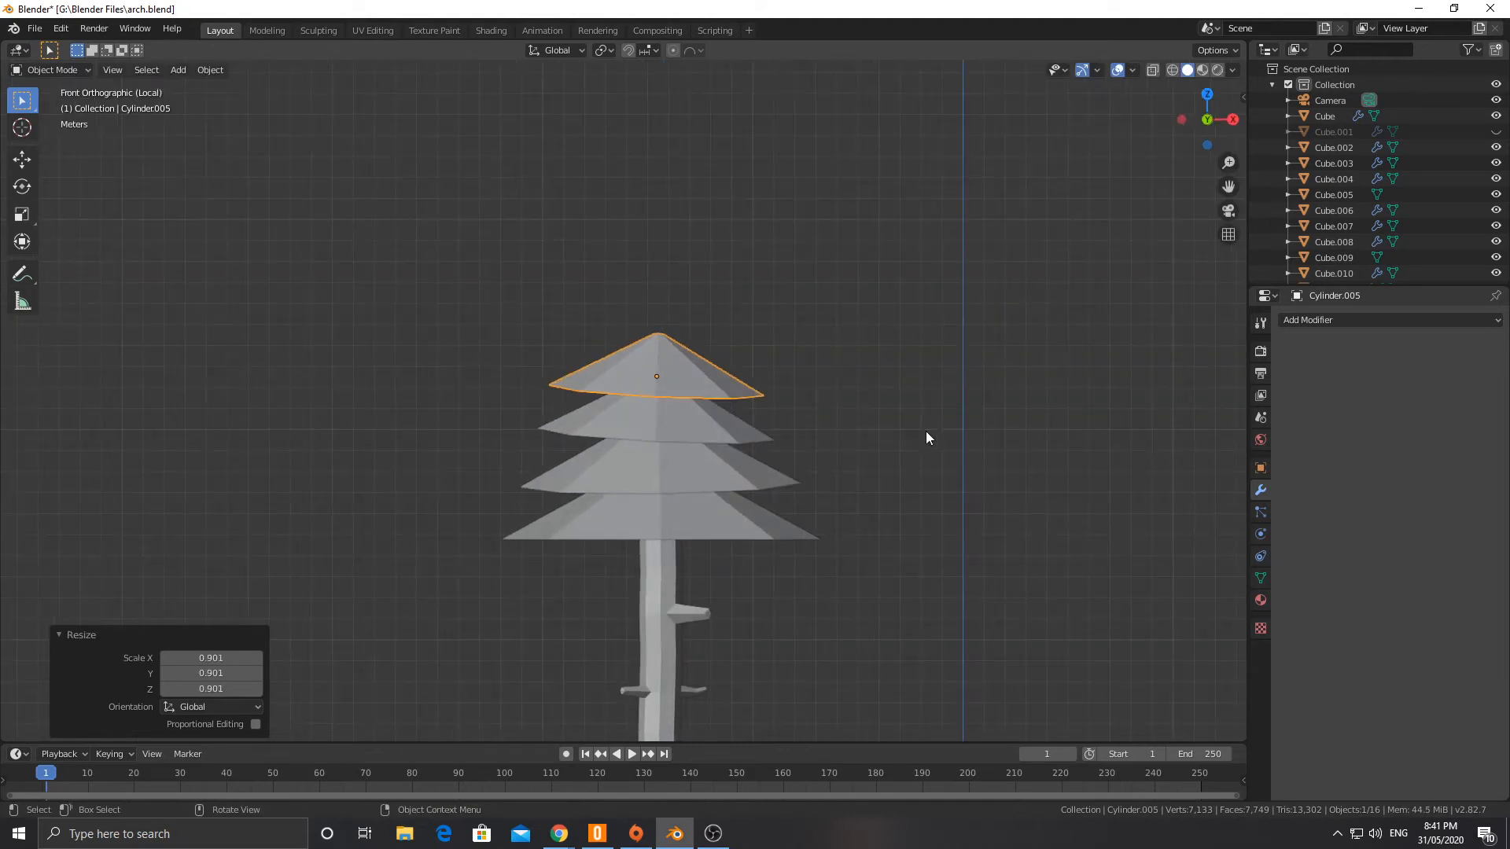
{"action": "key", "text": "r"}
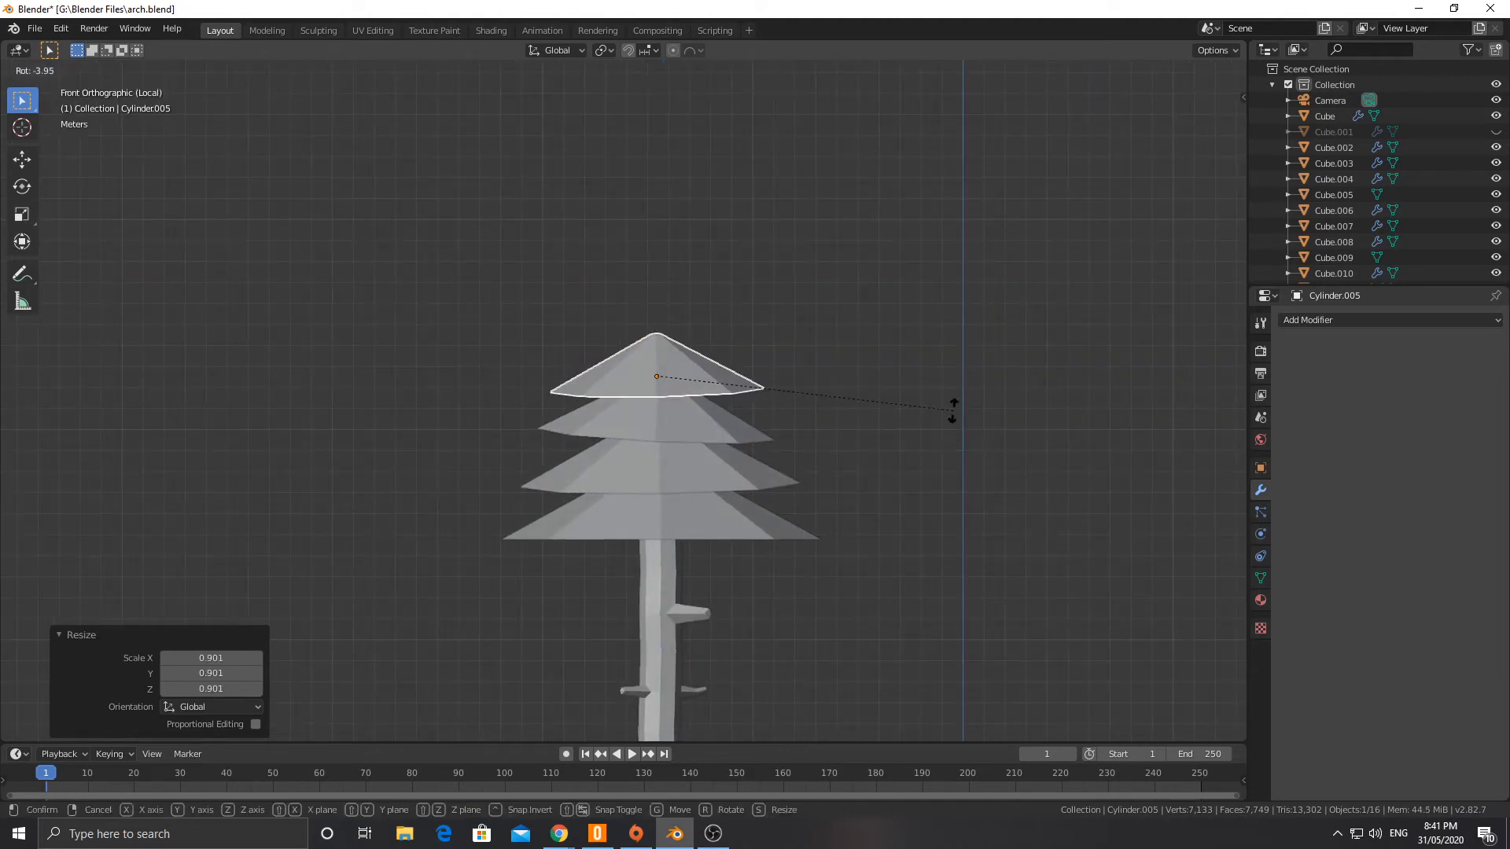
{"action": "left_click", "coordinate": [951, 414]}
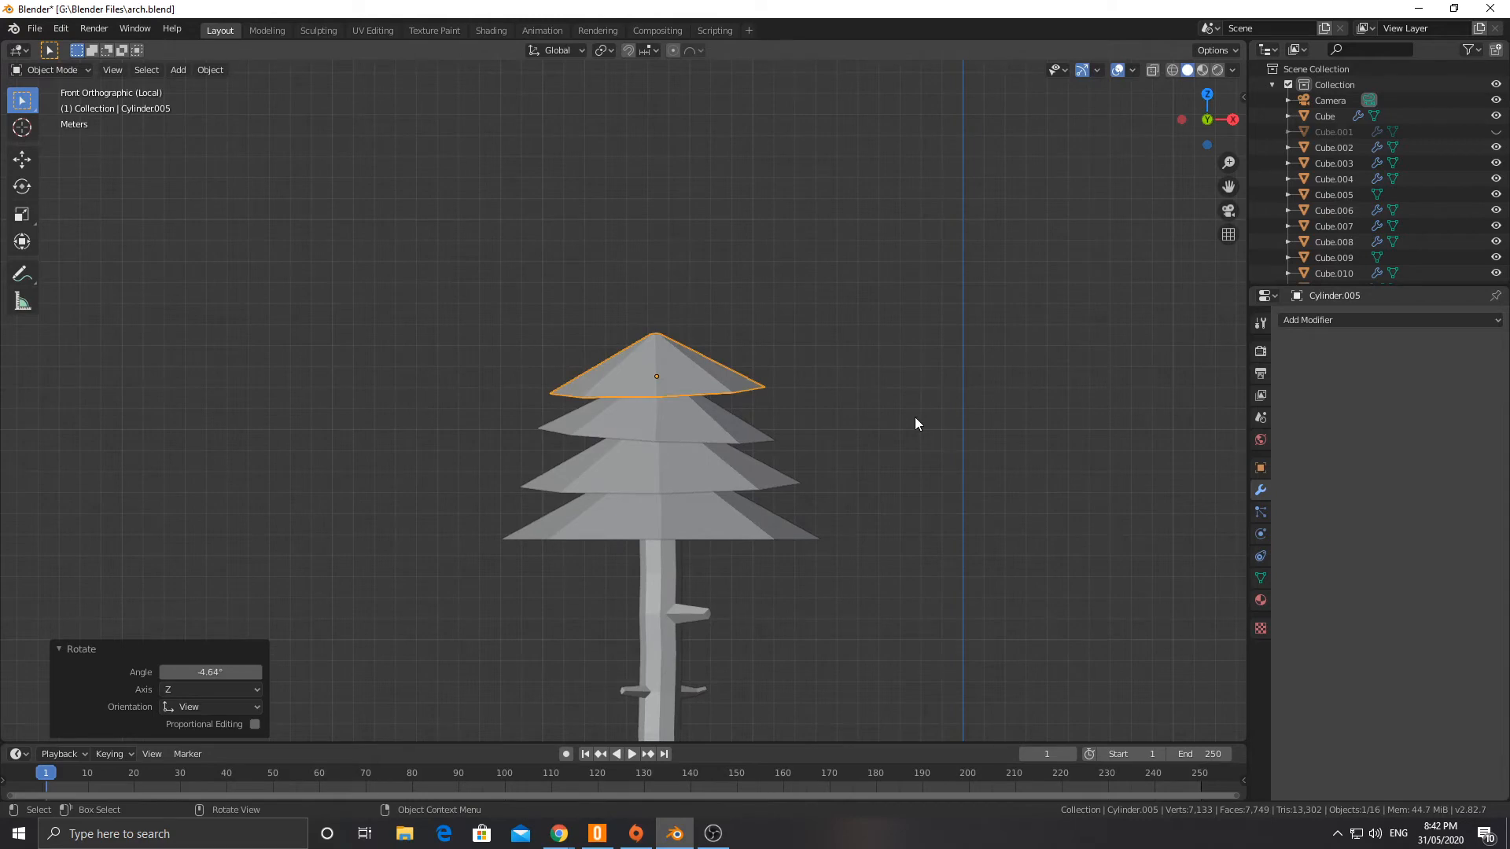
{"action": "mouse_move", "coordinate": [914, 417]}
{"action": "middle_mouse_down"}
{"action": "mouse_move", "coordinate": [697, 437]}
{"action": "mouse_move", "coordinate": [676, 421]}
{"action": "mouse_move", "coordinate": [884, 402]}
{"action": "mouse_move", "coordinate": [884, 417]}
{"action": "middle_mouse_up"}
Step: Duplicate the fourth cone, raise the copy 2.02 m along Z and scale it to 0.848
{"action": "key", "text": "shift+d"}
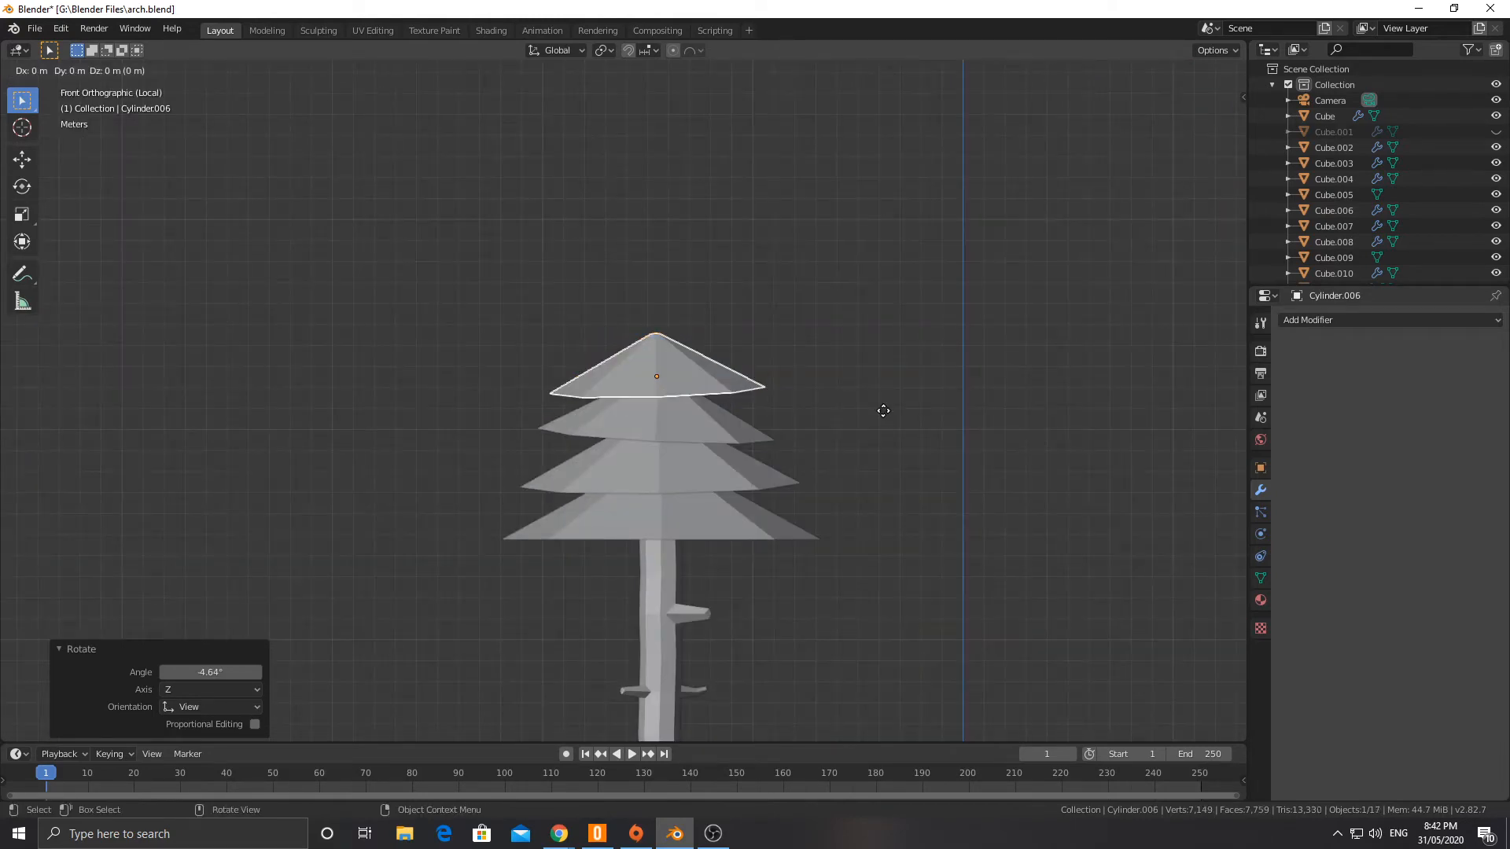
{"action": "key", "text": "x"}
{"action": "right_click", "coordinate": [889, 376]}
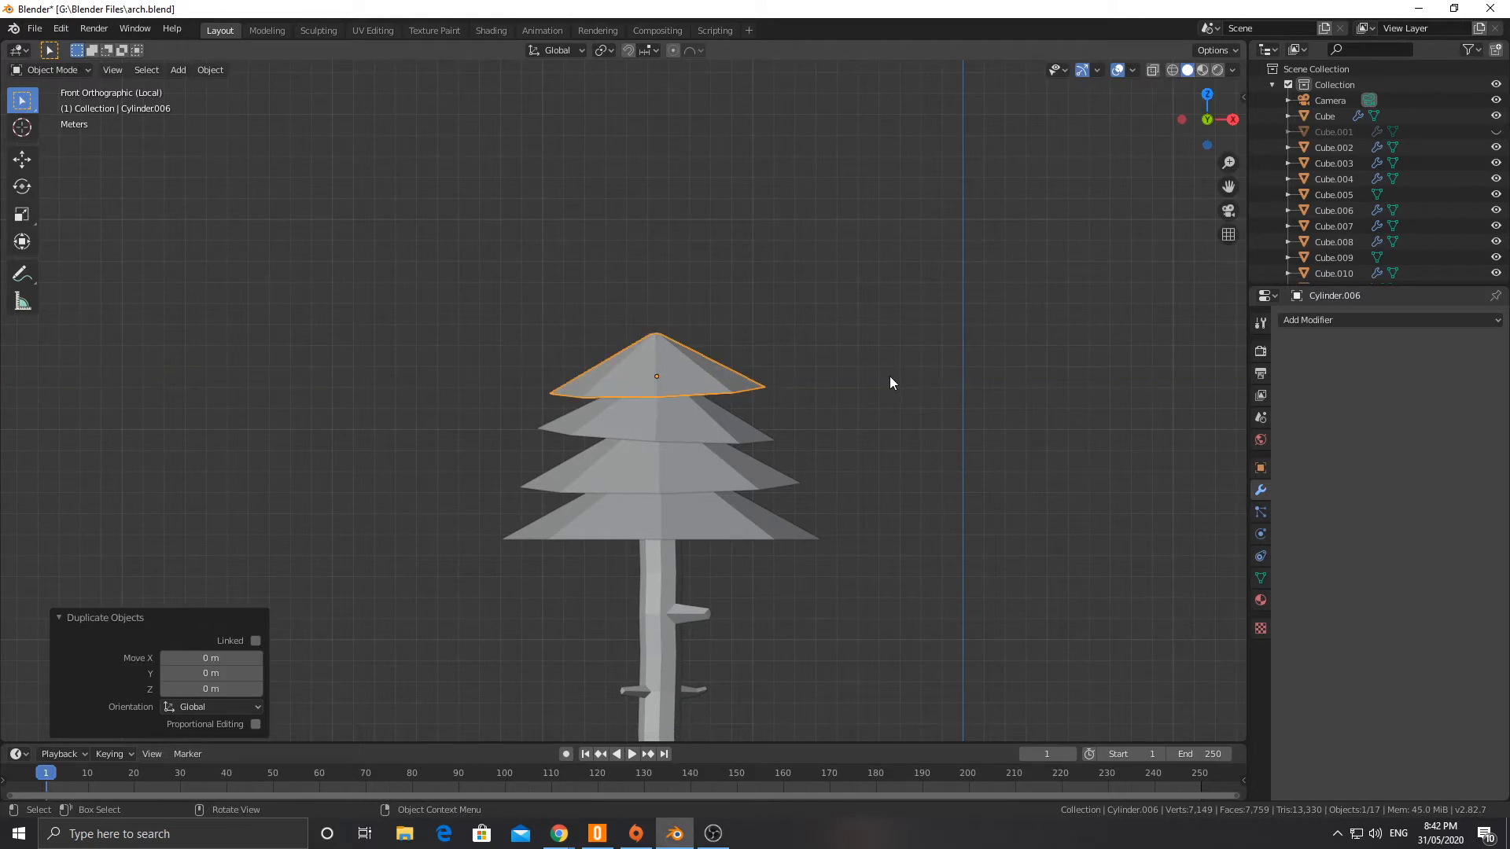
{"action": "key", "text": "g"}
{"action": "key", "text": "z"}
{"action": "left_click", "coordinate": [894, 334]}
{"action": "key", "text": "s"}
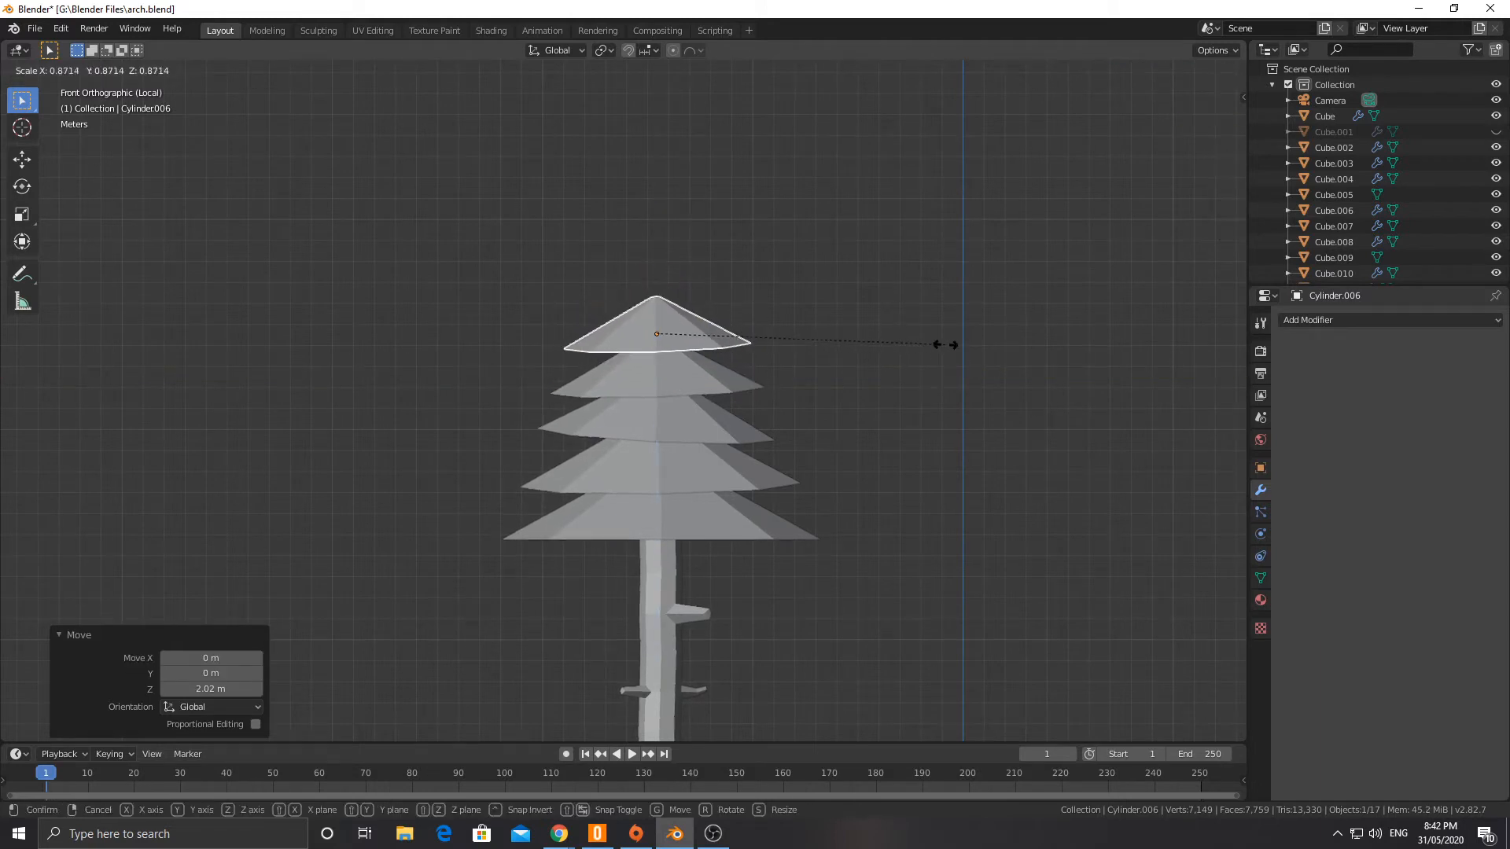
{"action": "left_click", "coordinate": [937, 346]}
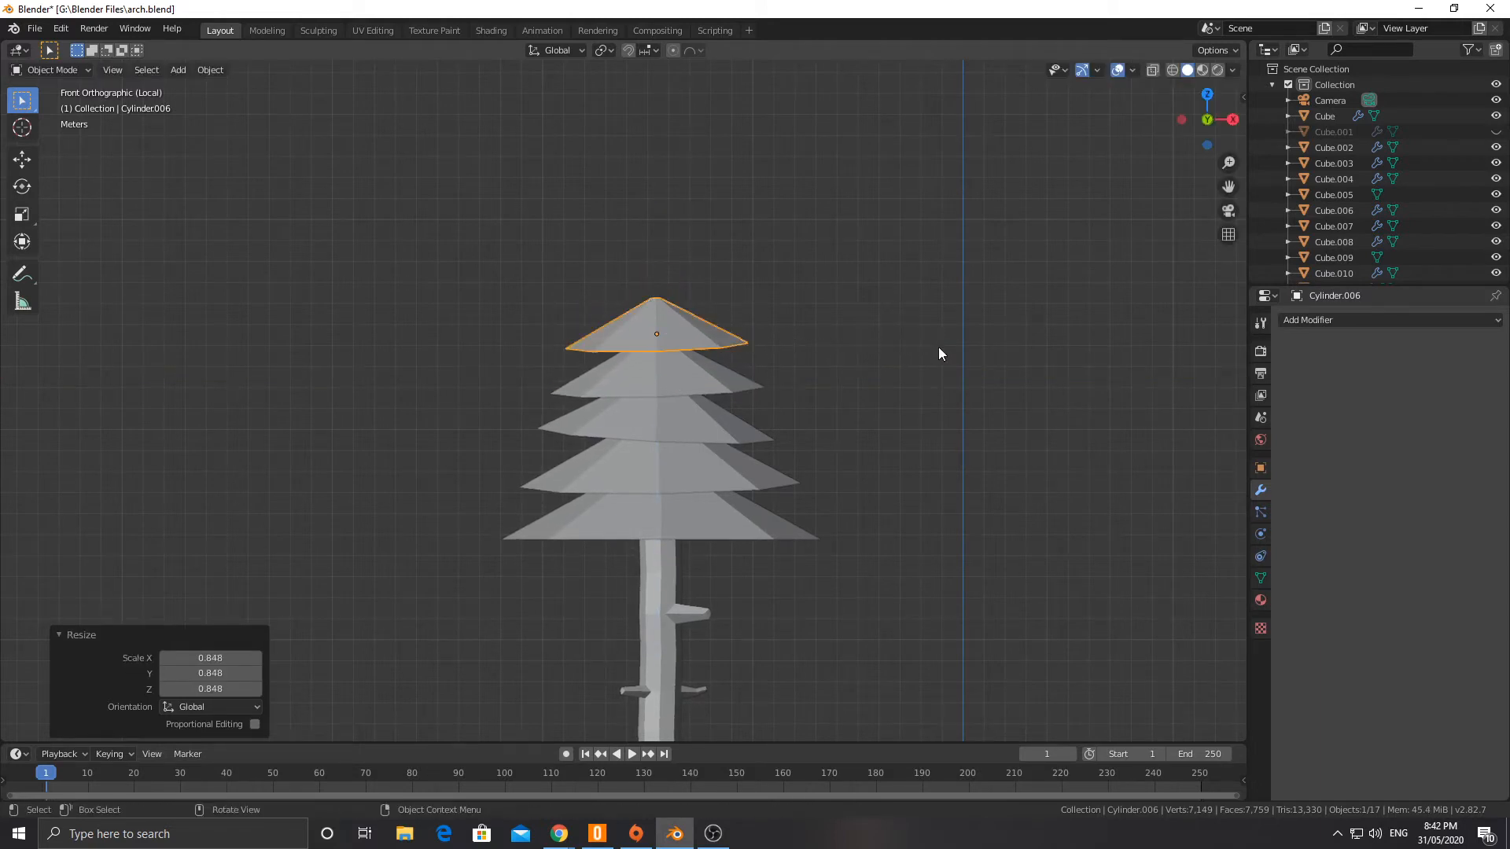
Step: Tilt the fifth cone 2.89° in front view and 4.71° in right view
{"action": "key", "text": "r"}
{"action": "left_click", "coordinate": [965, 347]}
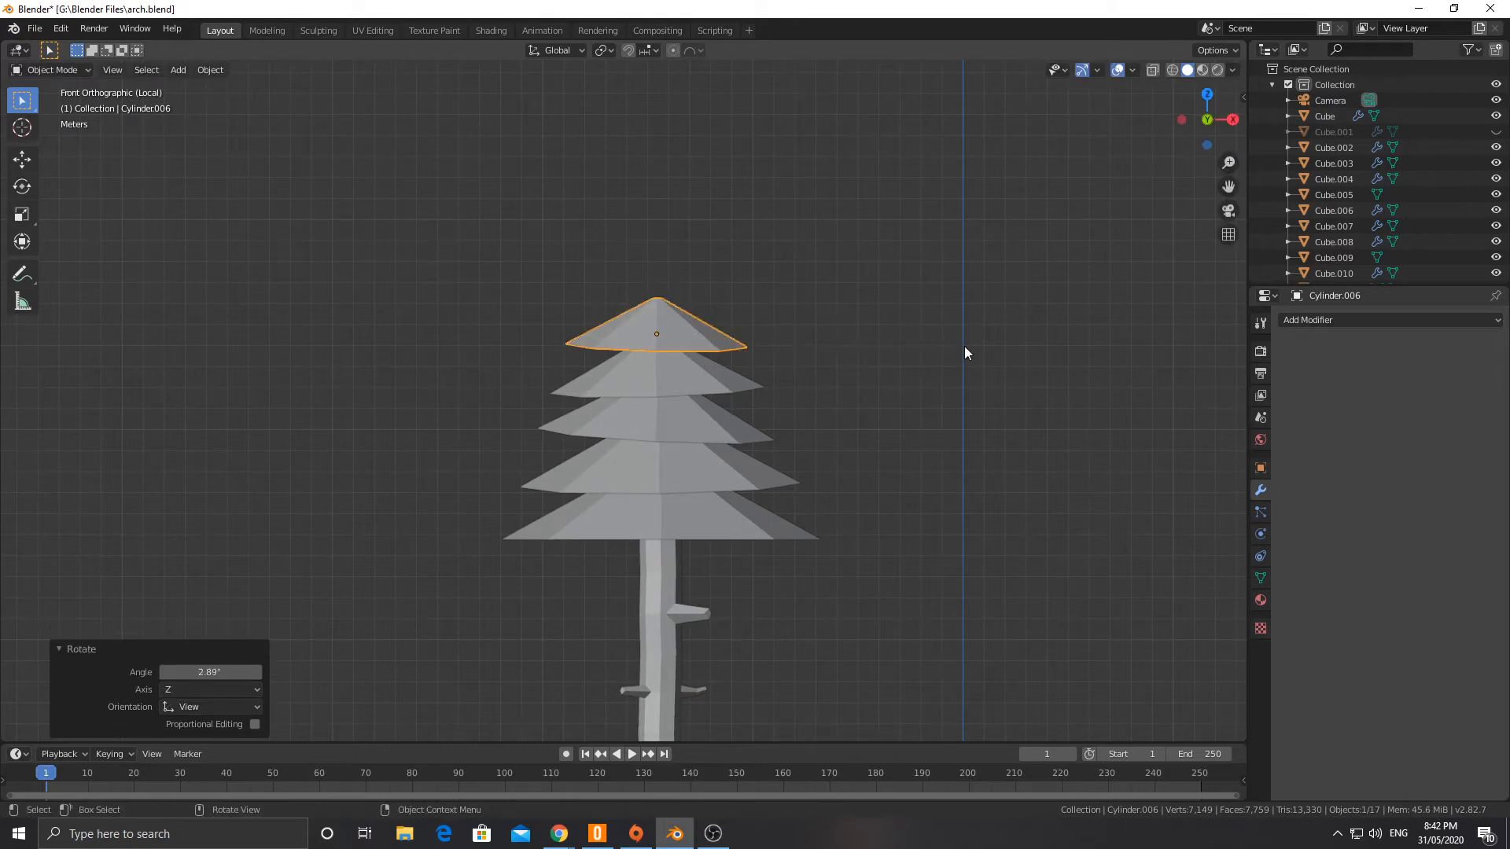
{"action": "key", "text": "KP_3"}
{"action": "key", "text": "r"}
{"action": "left_click", "coordinate": [956, 366]}
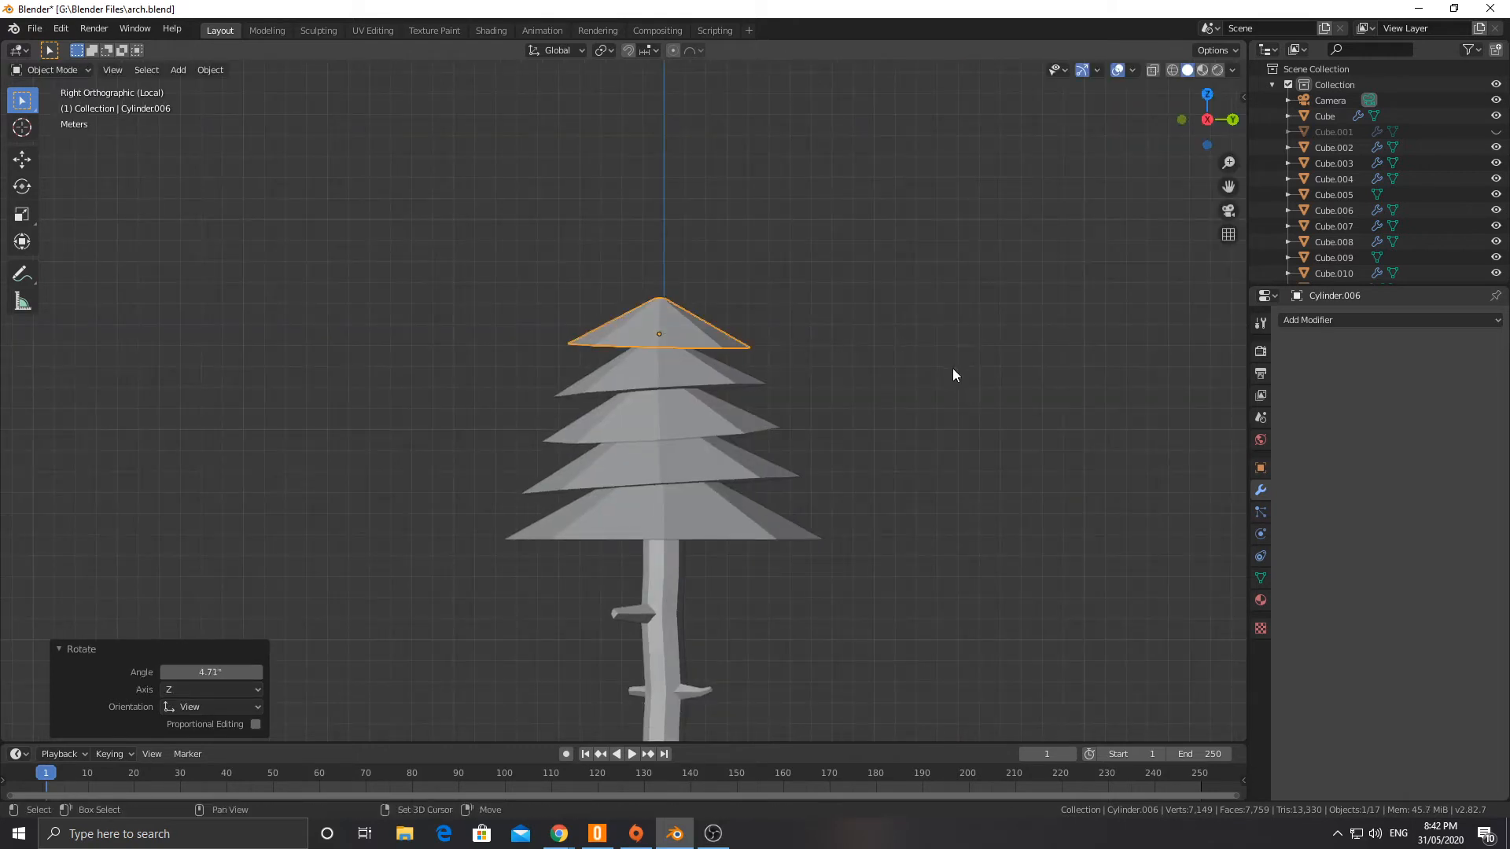
Step: Duplicate the fifth cone 1.8 m up along Z and scale the copy to 0.841
{"action": "key", "text": "shift+d"}
{"action": "key", "text": "z"}
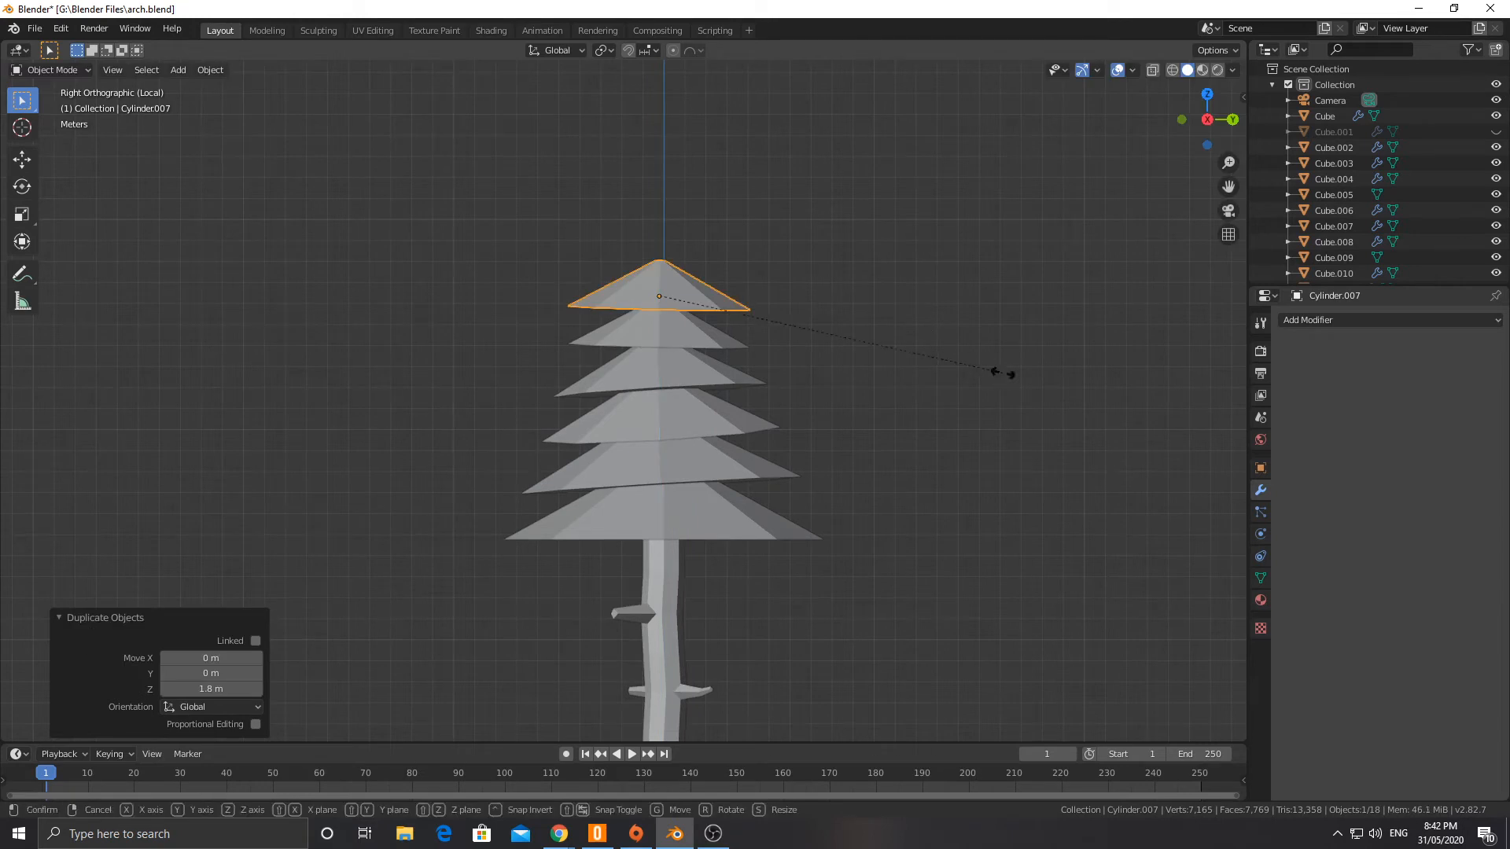
{"action": "left_click", "coordinate": [1002, 374]}
{"action": "key", "text": "s"}
{"action": "left_click", "coordinate": [954, 361]}
Step: Tilt the sixth cone by -2.04° in right view and -2.59° in front view
{"action": "key", "text": "r"}
{"action": "key", "text": "z"}
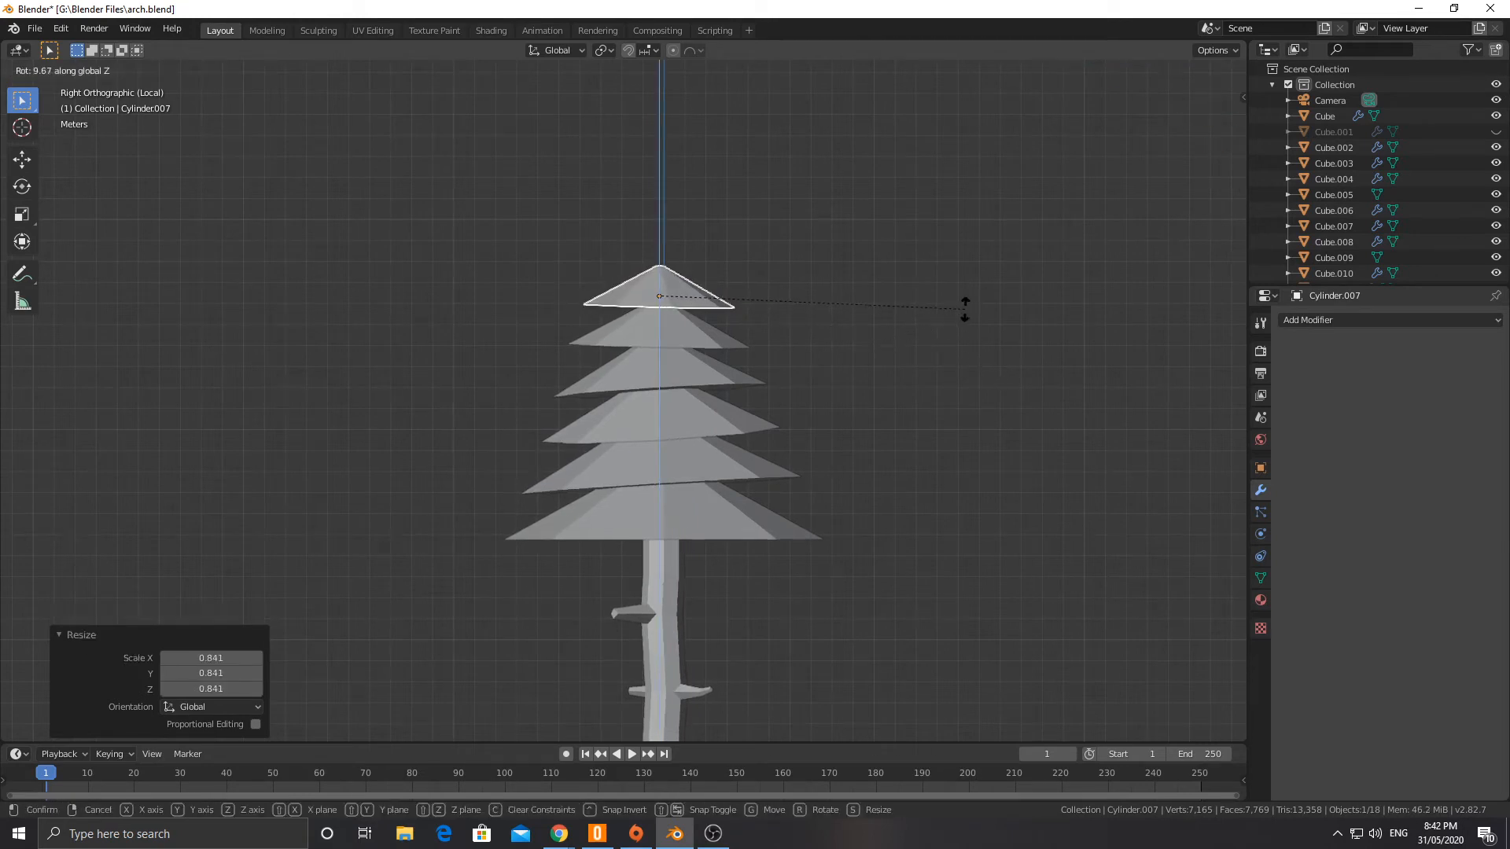
{"action": "right_click", "coordinate": [826, 373]}
{"action": "key", "text": "r"}
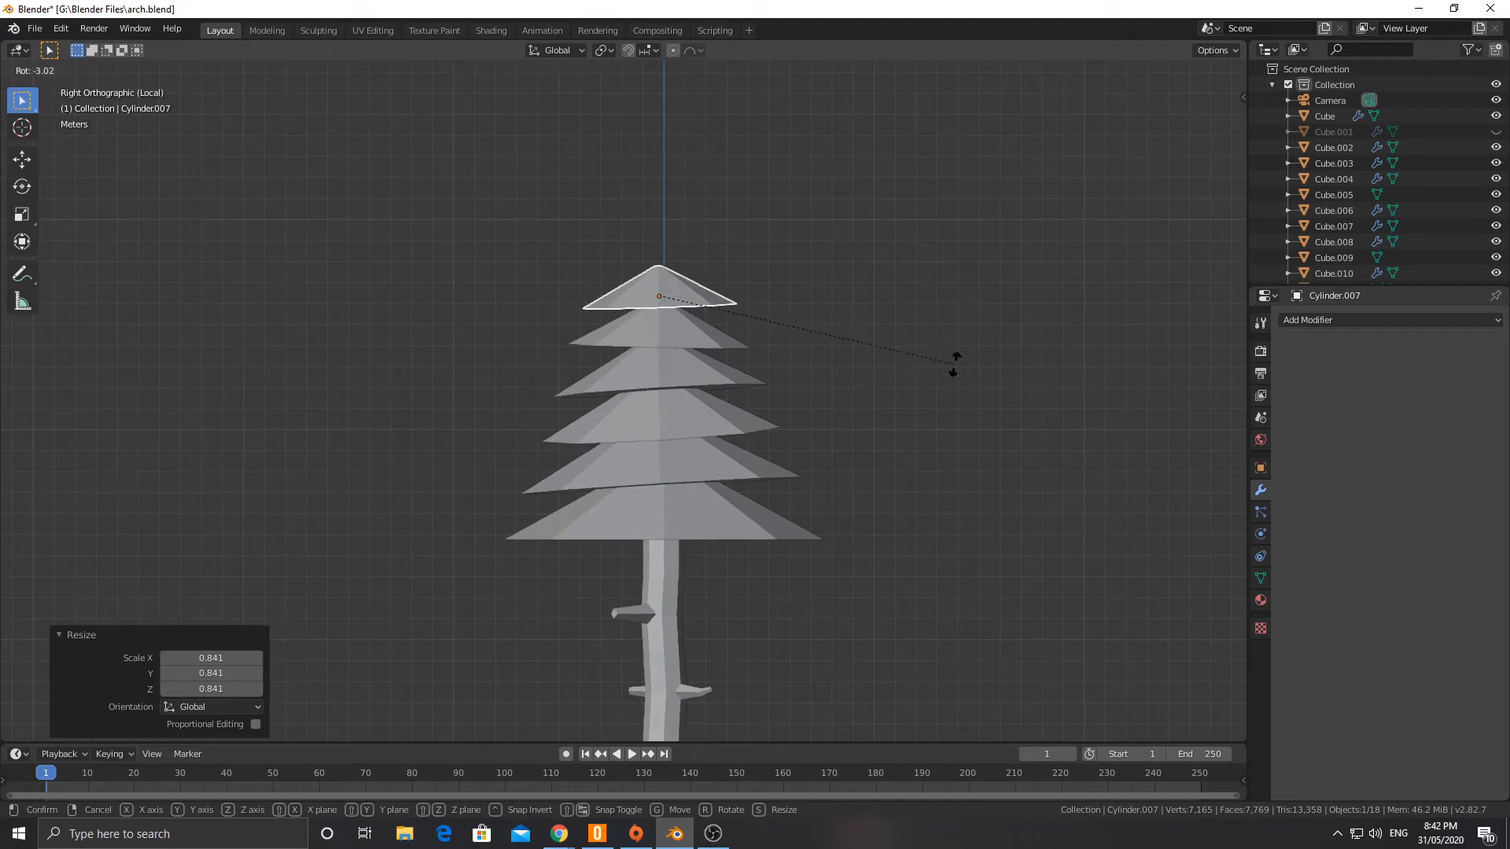
{"action": "left_click", "coordinate": [953, 366]}
{"action": "key", "text": "KP_1"}
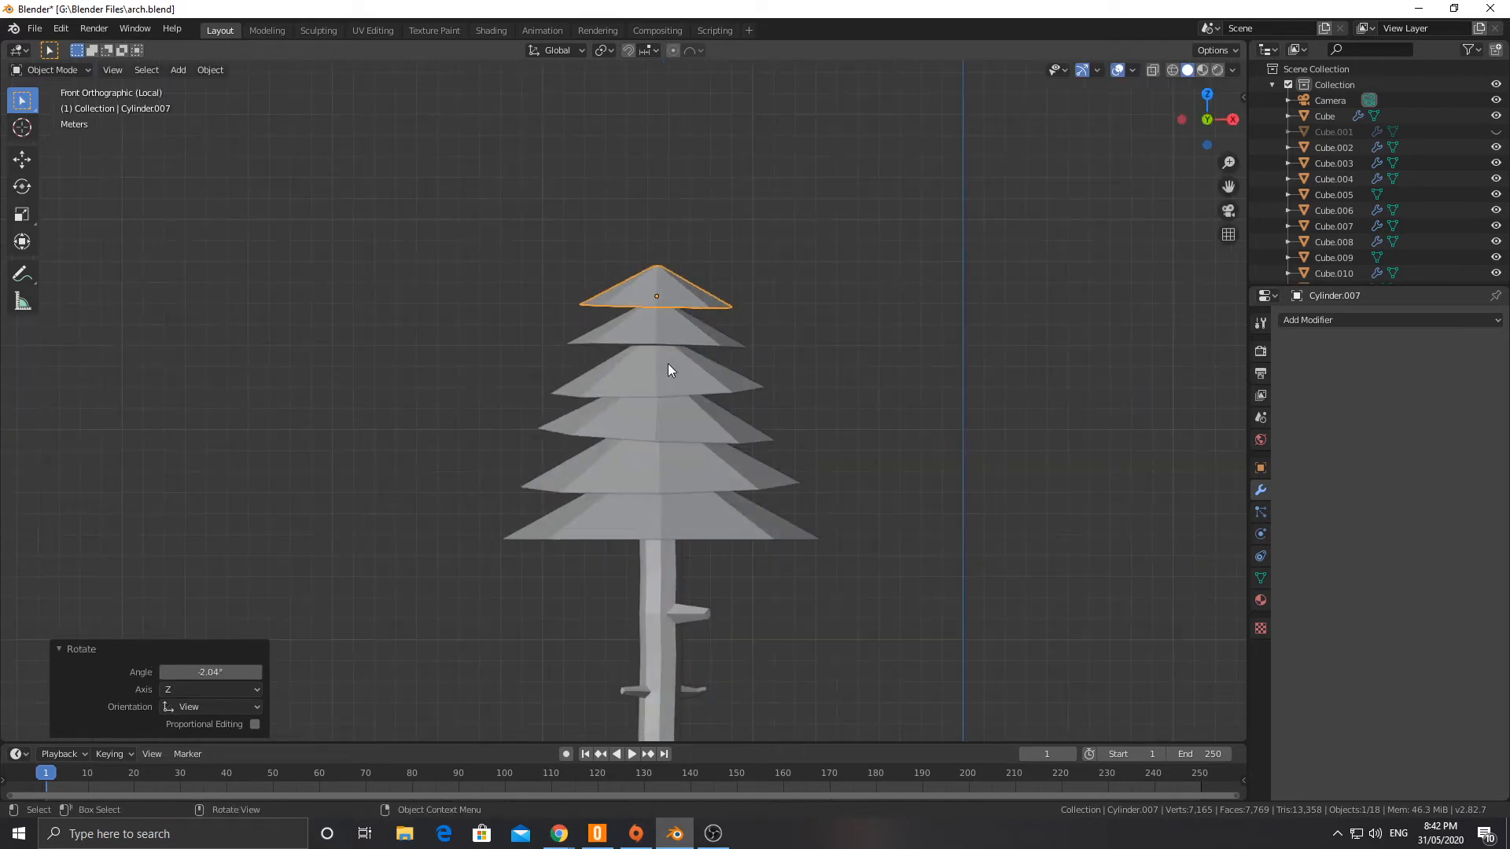
{"action": "key", "text": "r"}
{"action": "left_click", "coordinate": [774, 357]}
Step: Duplicate the sixth cone about 1.4 m upward and scale the copy to 0.802 as the treetop
{"action": "key", "text": "shift+d"}
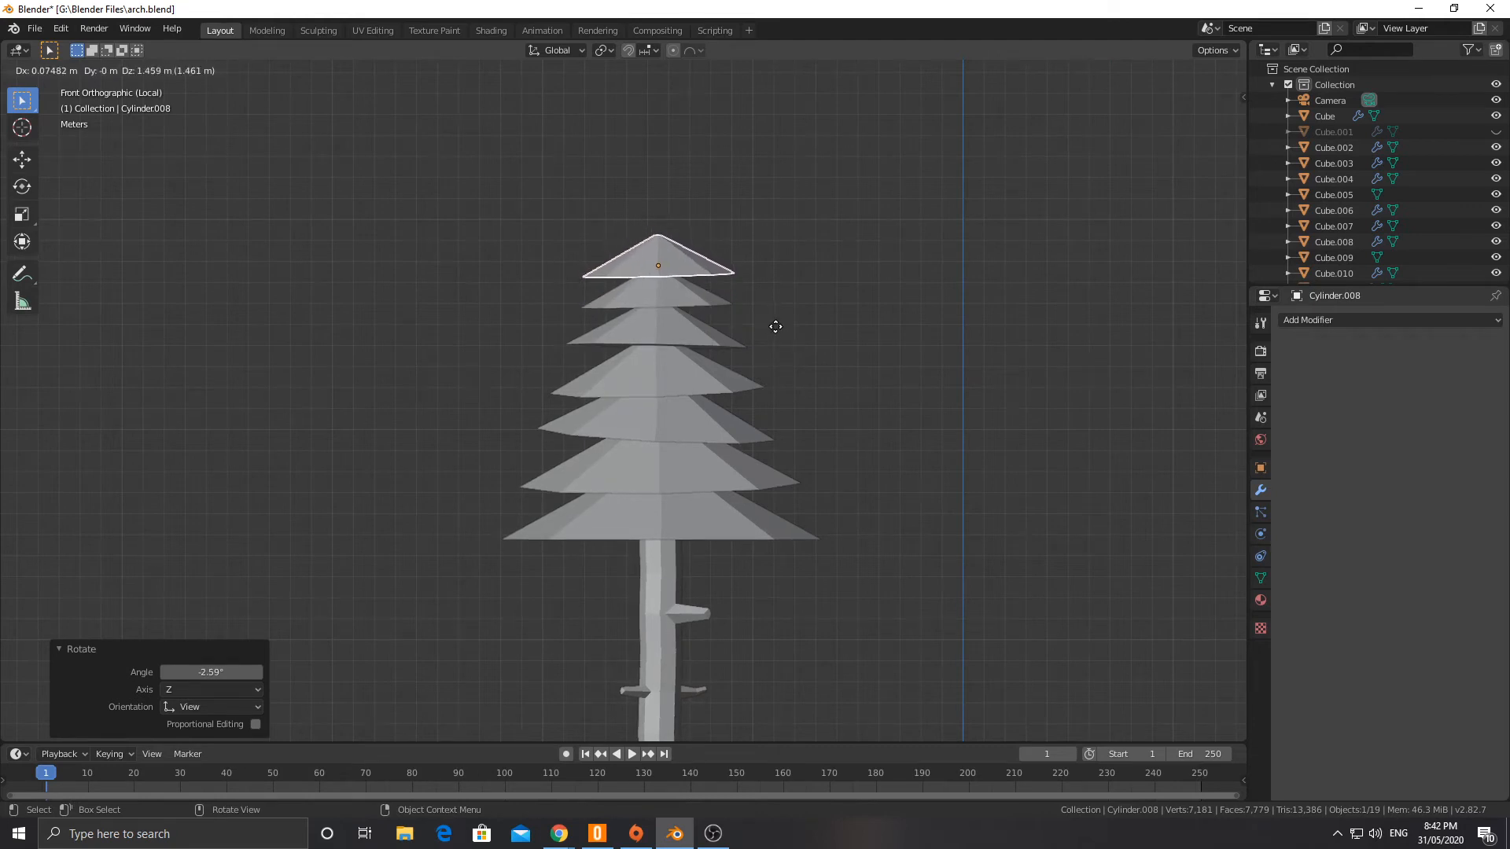
{"action": "left_click", "coordinate": [774, 328]}
{"action": "key", "text": "s"}
{"action": "left_click", "coordinate": [789, 332]}
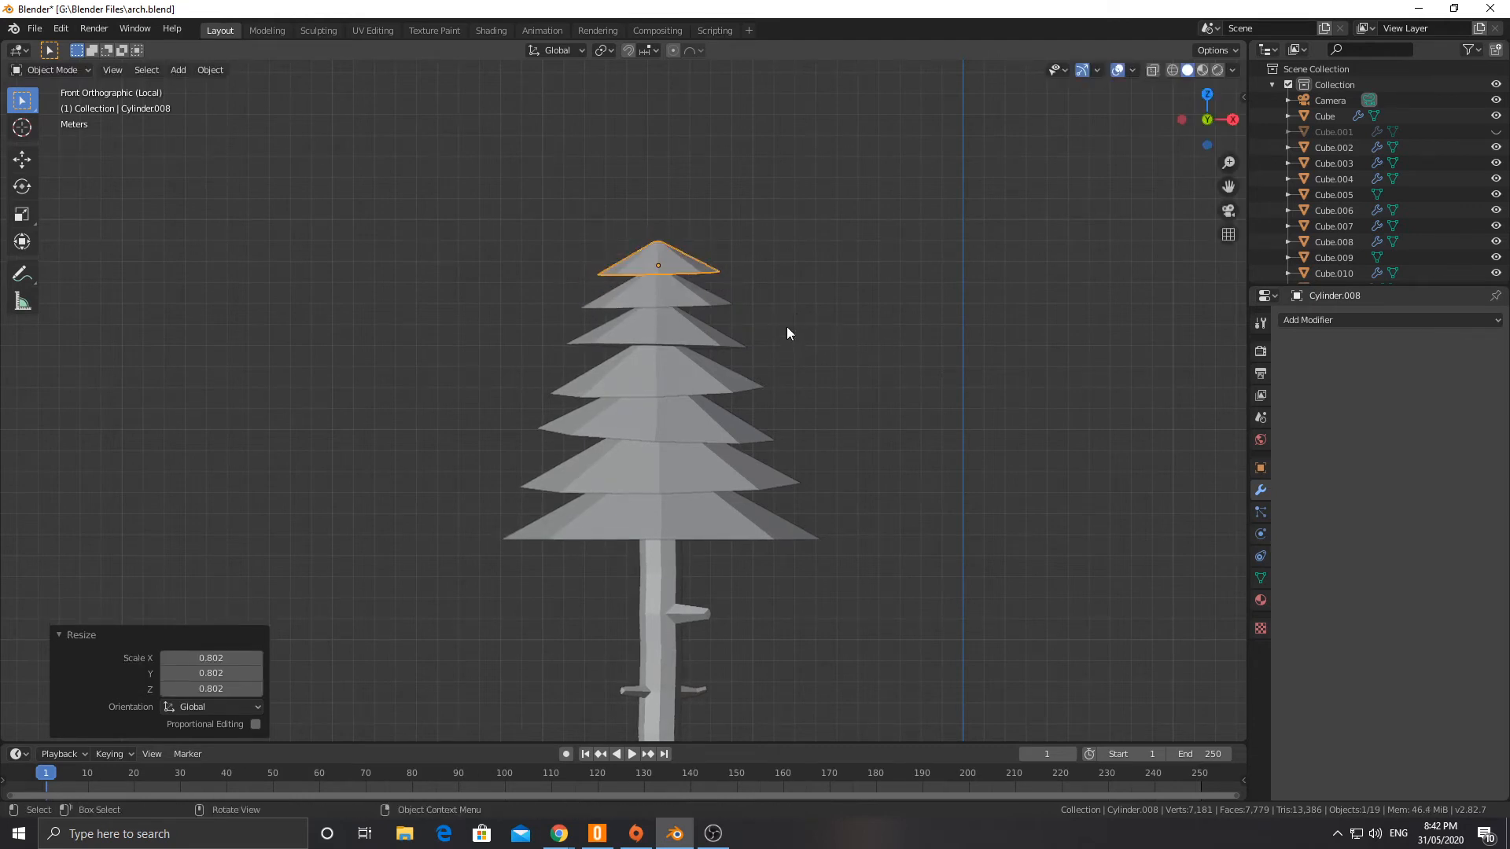
Step: Select all seven canopy cones and stretch them along Z by a factor of 1.399
{"action": "left_click", "coordinate": [648, 283], "text": "shift"}
{"action": "left_click", "coordinate": [665, 331], "text": "shift"}
{"action": "left_click", "coordinate": [674, 366], "text": "shift"}
{"action": "left_click", "coordinate": [677, 422], "text": "shift"}
{"action": "left_click", "coordinate": [672, 475], "text": "shift"}
{"action": "left_click", "coordinate": [751, 530], "text": "shift"}
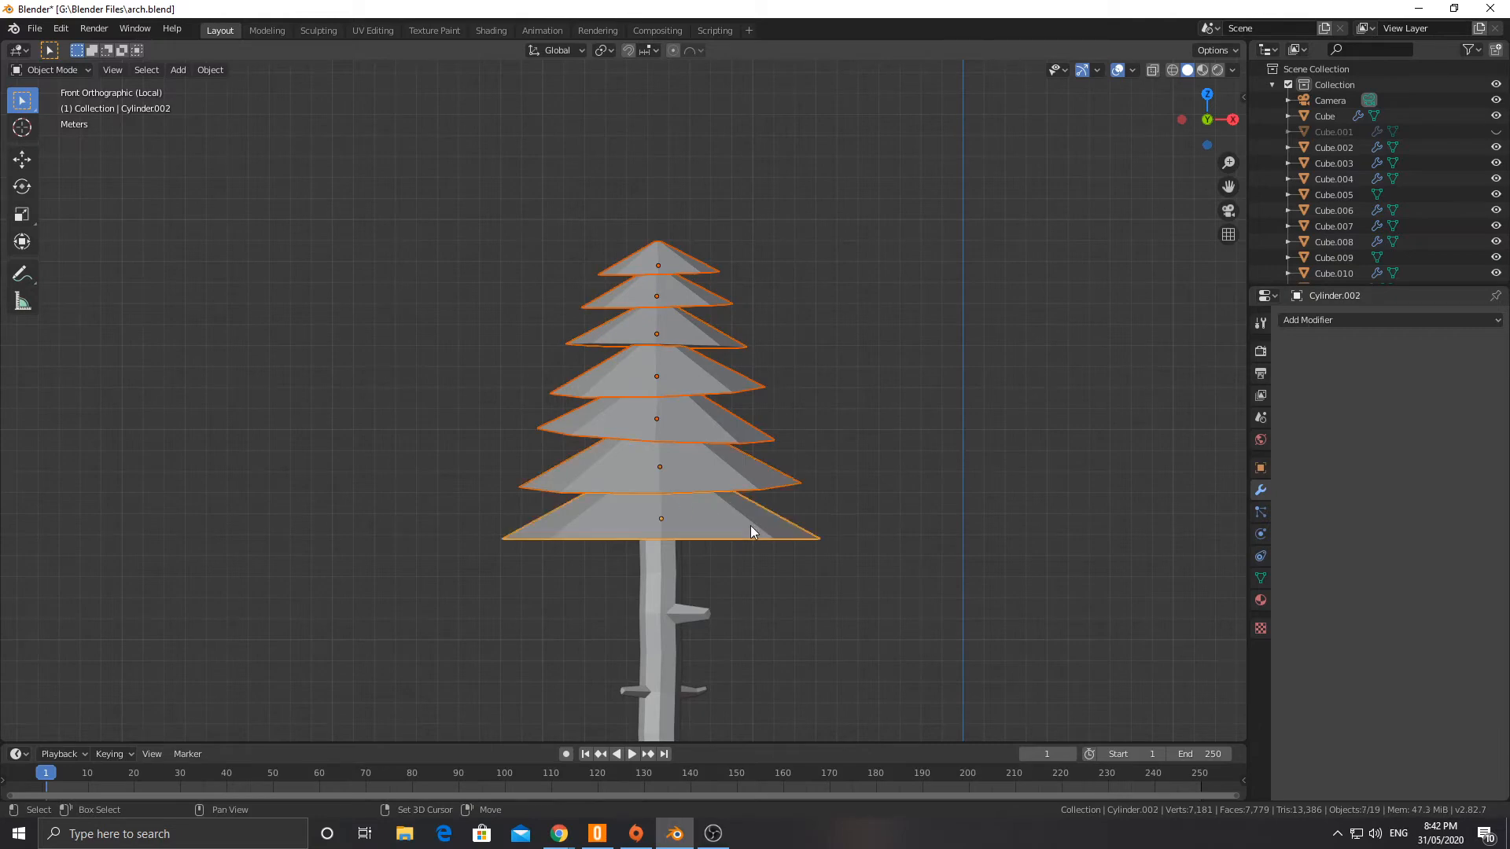
{"action": "mouse_move", "coordinate": [856, 483]}
{"action": "middle_mouse_down"}
{"action": "mouse_move", "coordinate": [843, 482]}
{"action": "mouse_move", "coordinate": [894, 489]}
{"action": "mouse_move", "coordinate": [787, 496]}
{"action": "mouse_move", "coordinate": [849, 475]}
{"action": "middle_mouse_up"}
{"action": "key", "text": "s"}
{"action": "key", "text": "z"}
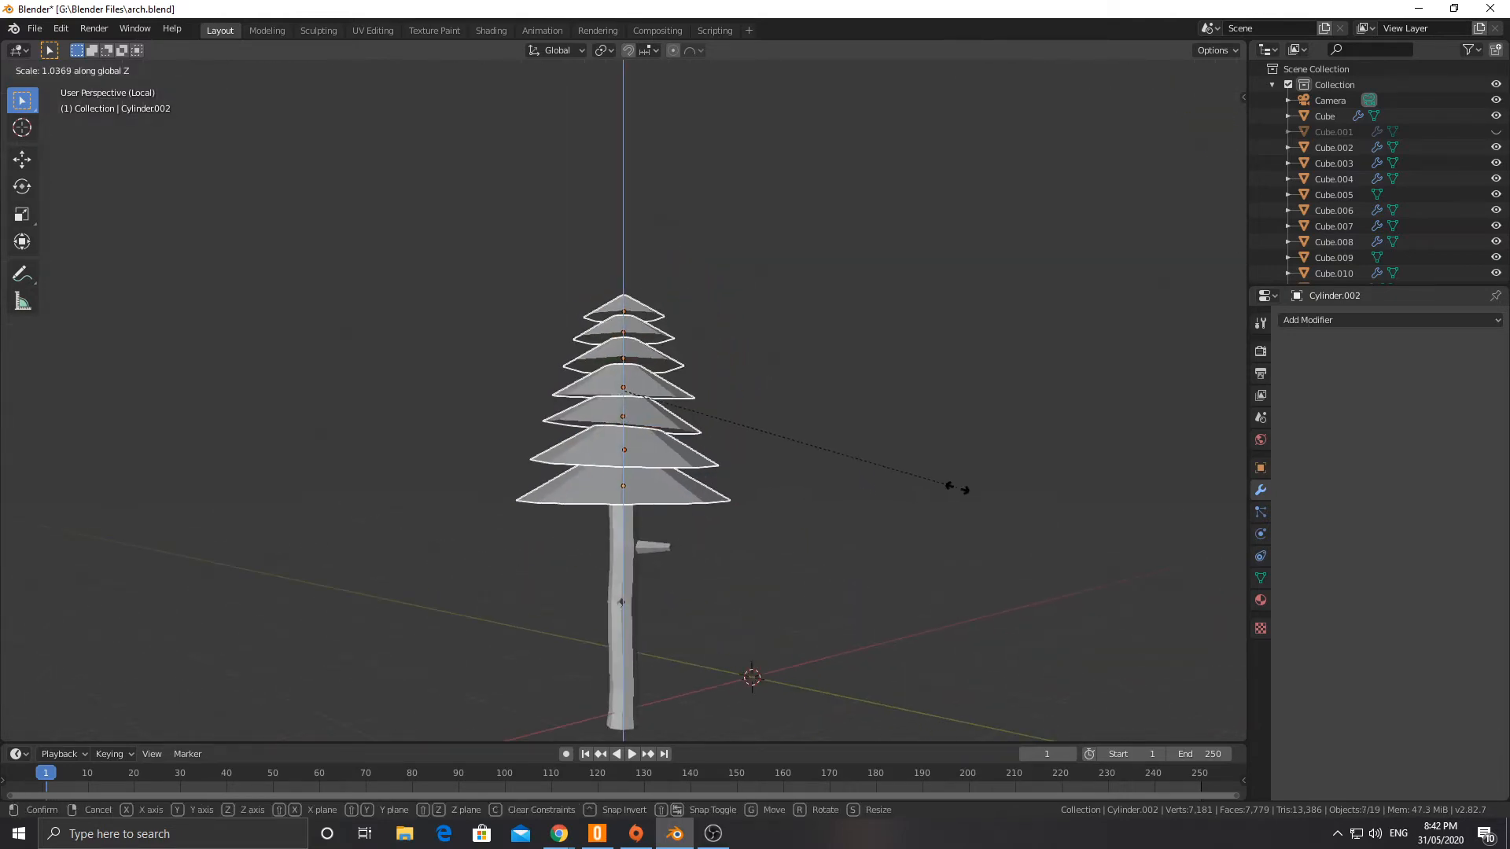
{"action": "left_click", "coordinate": [1078, 498]}
Step: Apply the scale of the seven selected cones and raise them about 2.3 m along Z
{"action": "key", "text": "ctrl+a"}
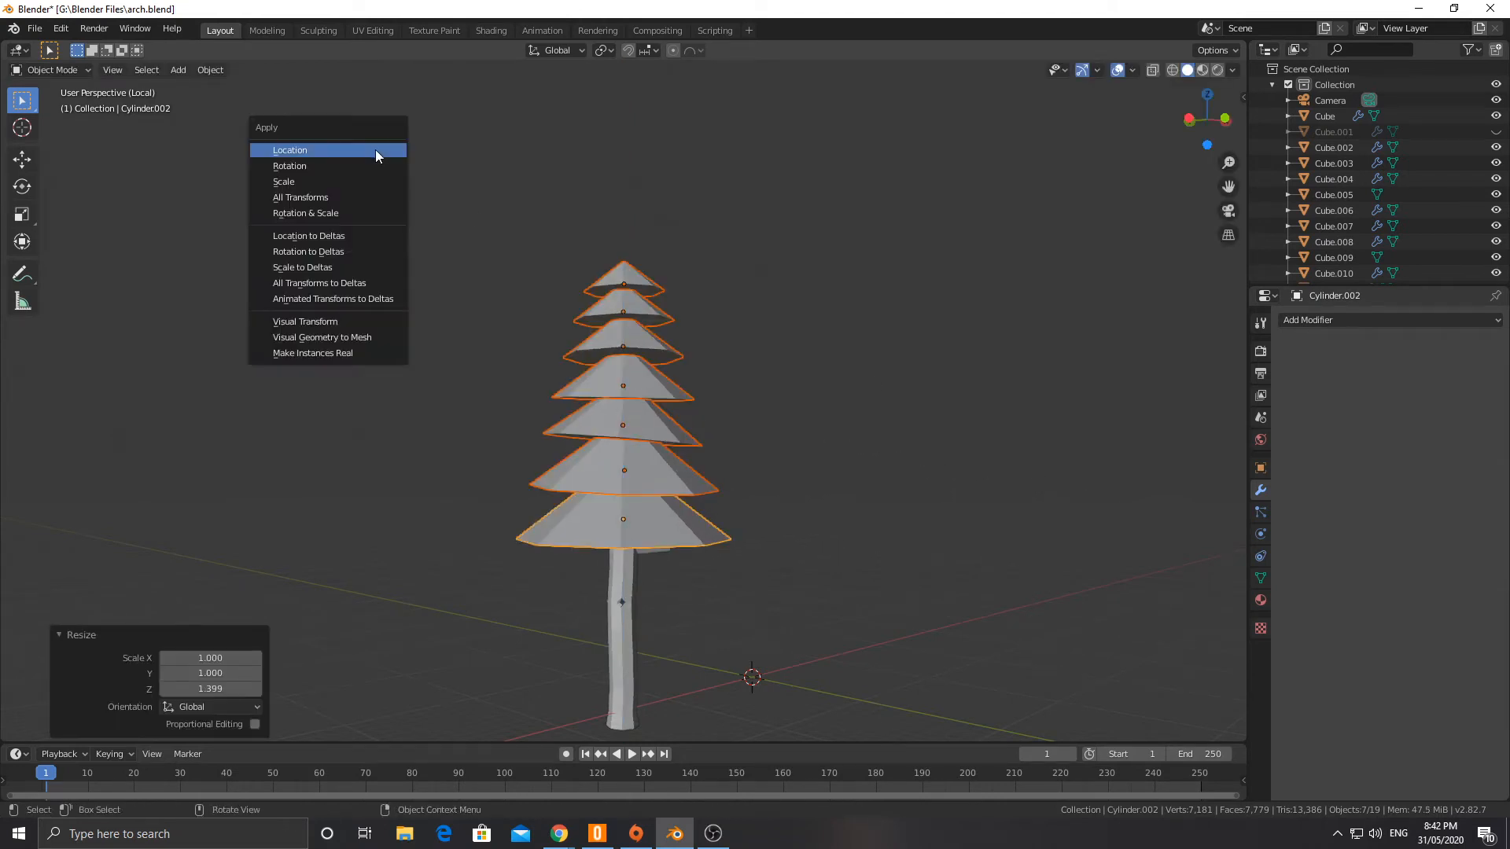
{"action": "left_click", "coordinate": [335, 189]}
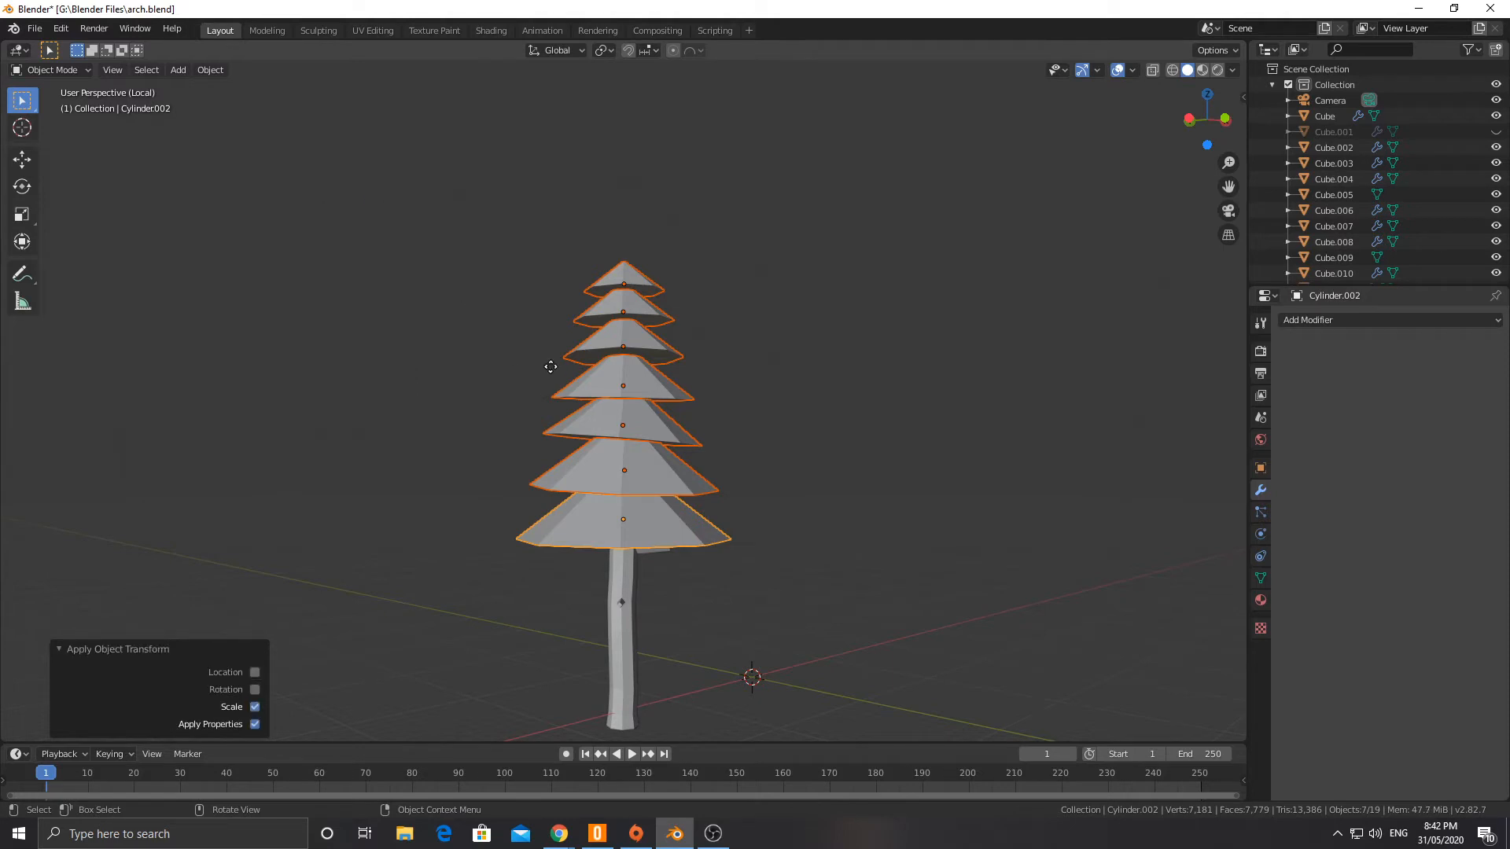
{"action": "key", "text": "g"}
{"action": "key", "text": "z"}
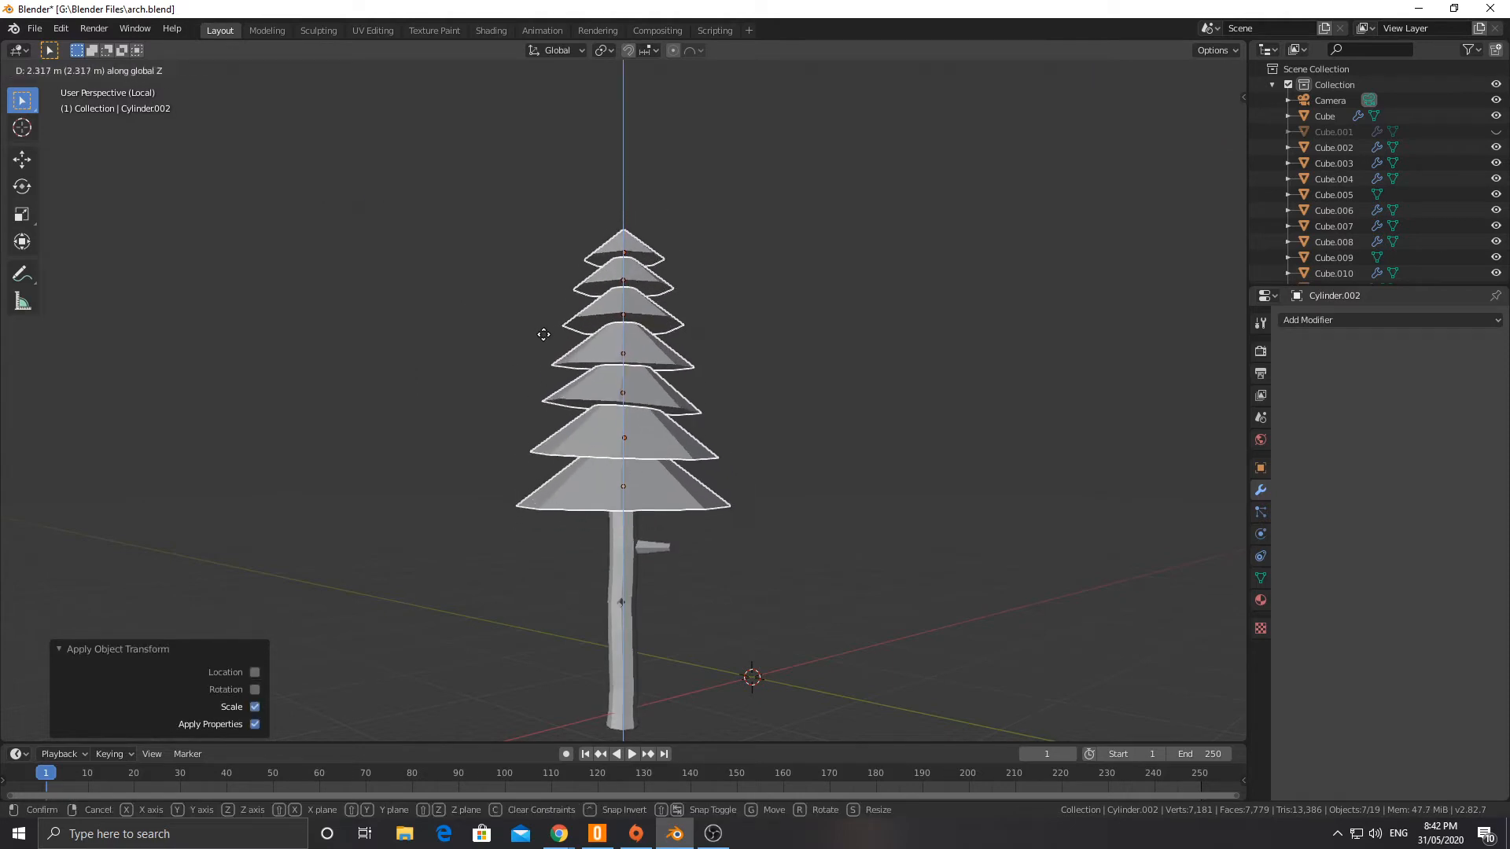
{"action": "left_click", "coordinate": [543, 334]}
Step: Select the second, fourth and sixth canopy cones from the trunk up and rotate them -29.5° about the global Z axis
{"action": "scroll", "coordinate": [444, 323], "scroll_direction": "down", "scroll_amount": 3}
{"action": "middle_click_drag", "start_coordinate": [442, 323], "coordinate": [611, 488]}
{"action": "scroll", "coordinate": [509, 370], "scroll_direction": "up", "scroll_amount": 4}
{"action": "key", "text": "Tab"}
{"action": "key", "text": "Tab"}
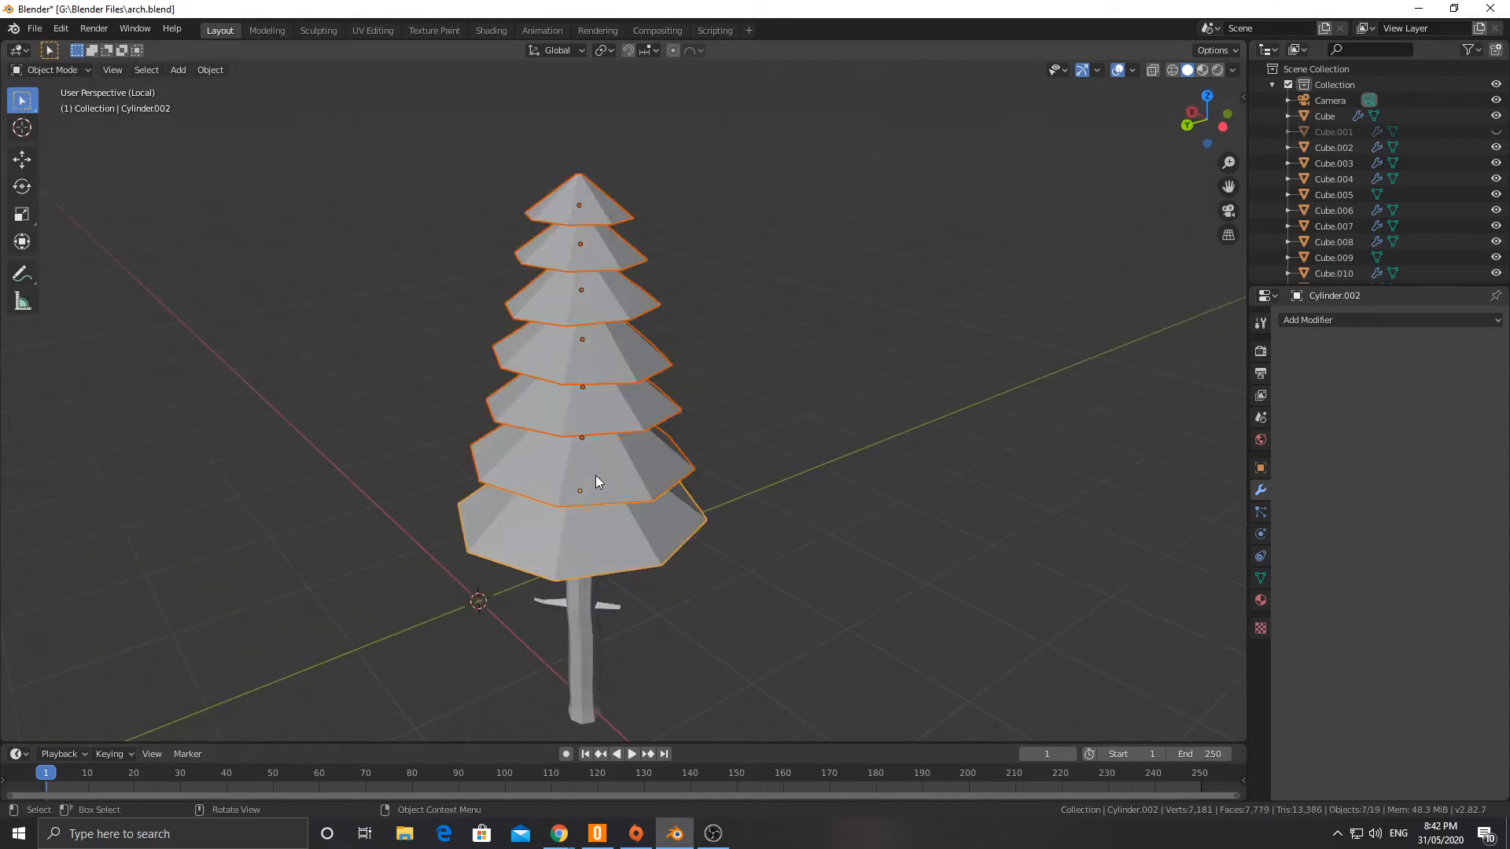
{"action": "left_click", "coordinate": [588, 468]}
{"action": "left_click", "coordinate": [572, 349], "text": "shift"}
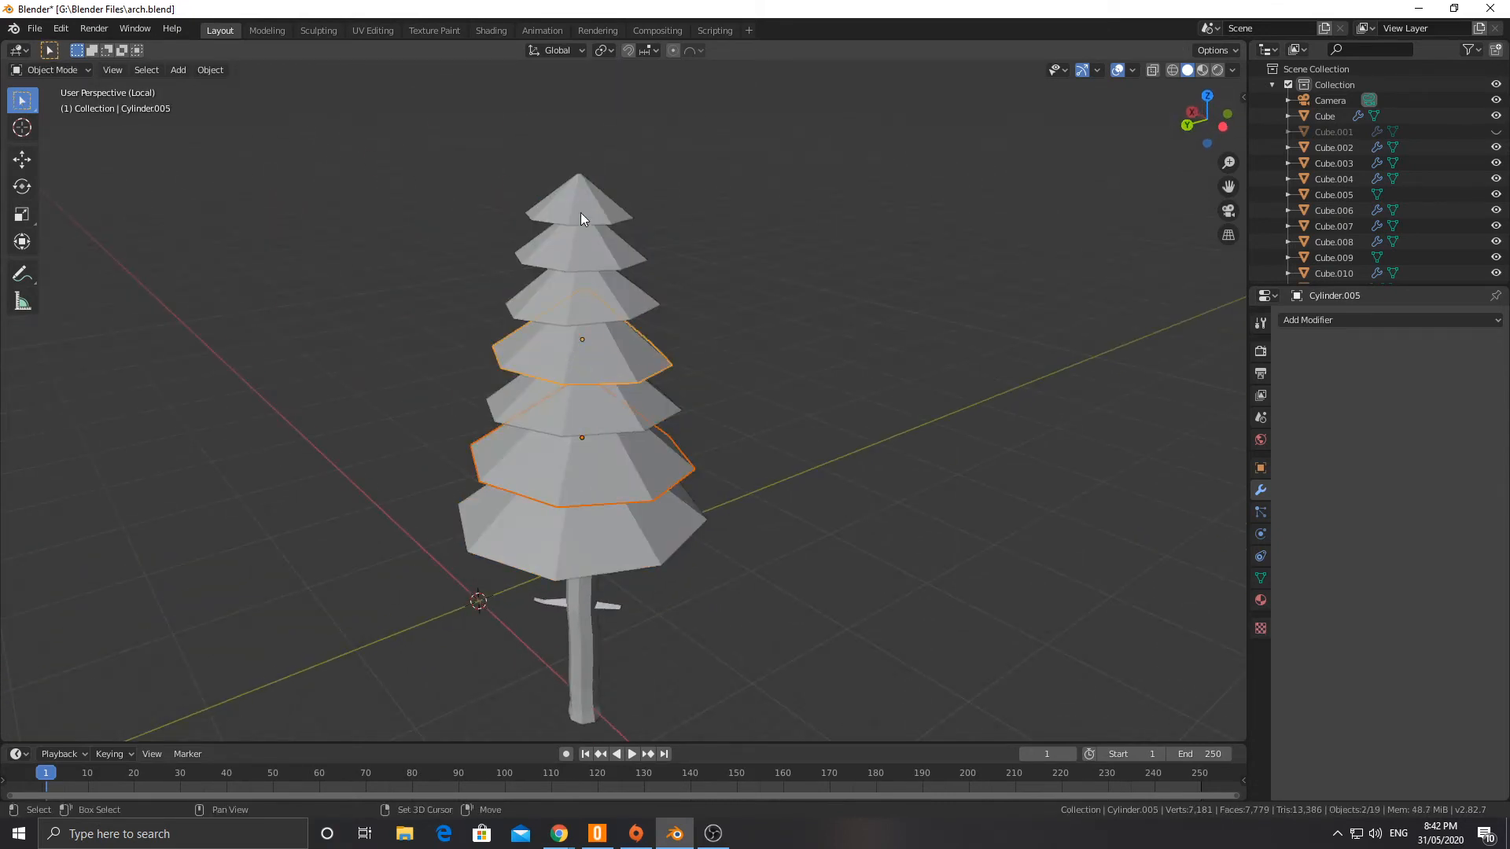
{"action": "left_click", "coordinate": [578, 237], "text": "shift"}
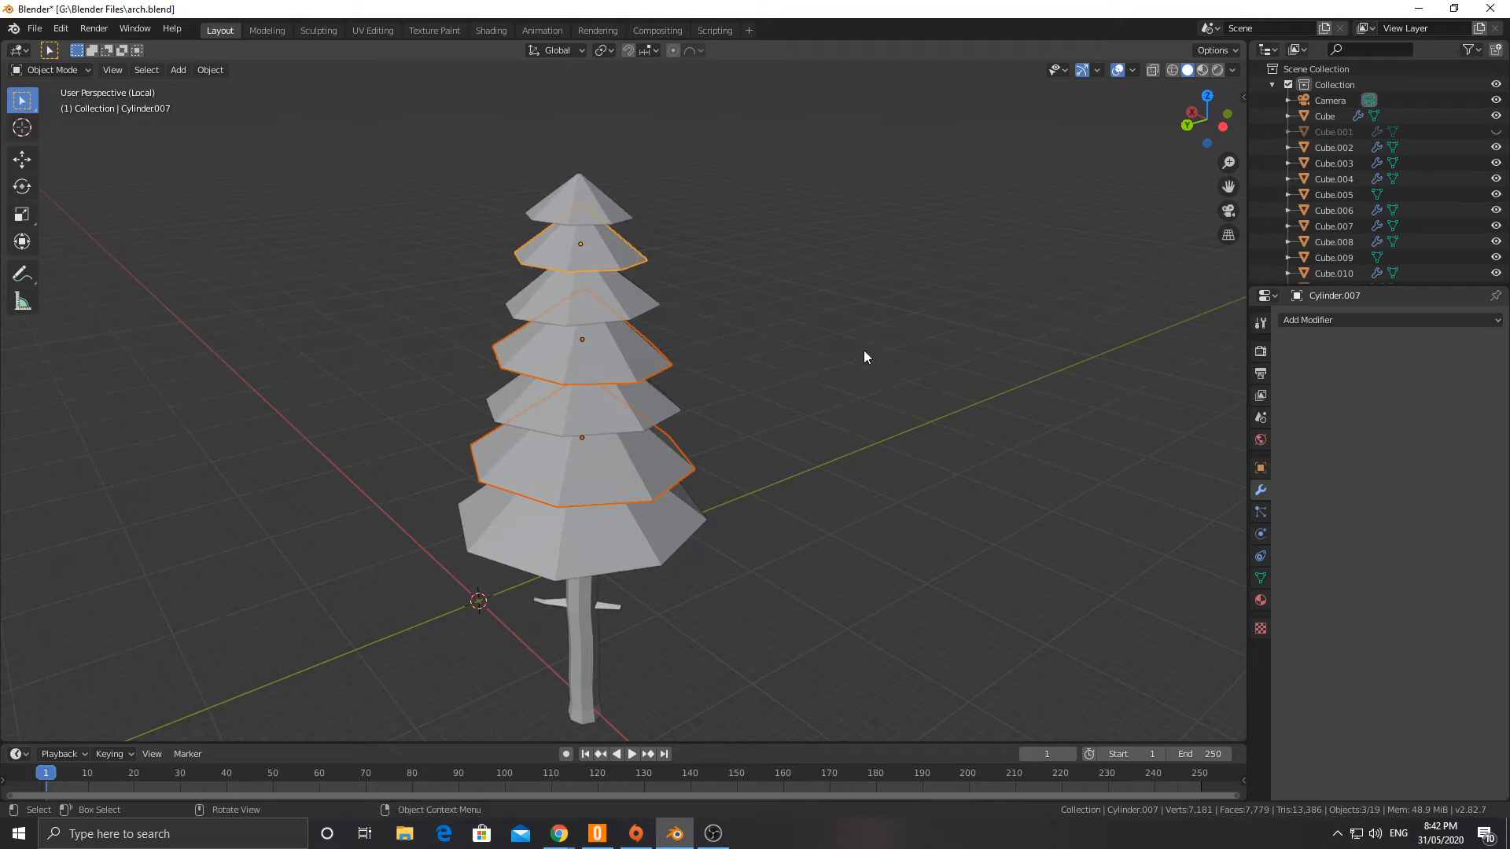
{"action": "key", "text": "r"}
{"action": "key", "text": "z"}
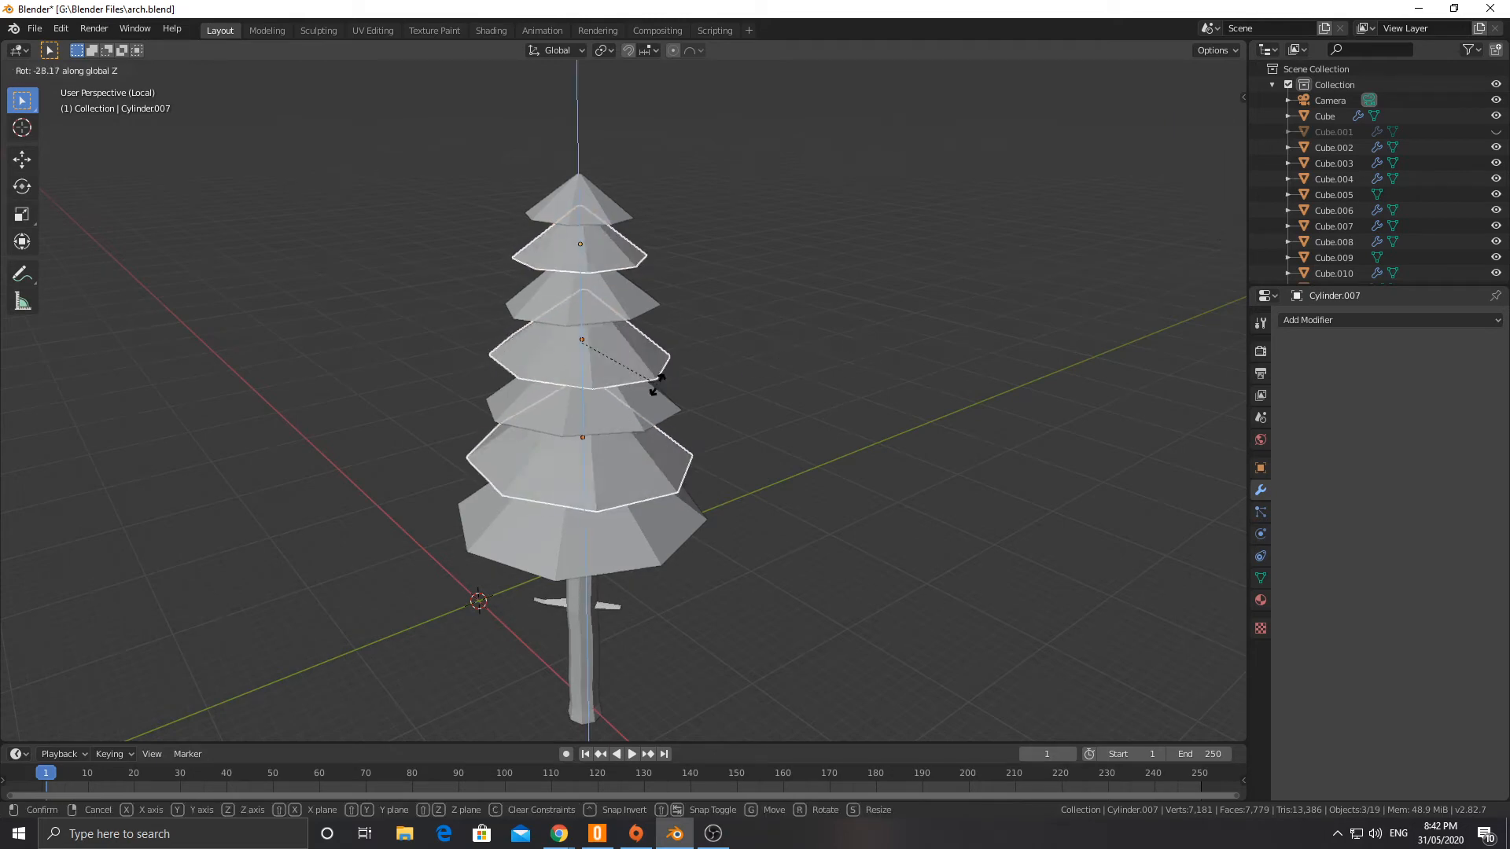
{"action": "left_click", "coordinate": [654, 391]}
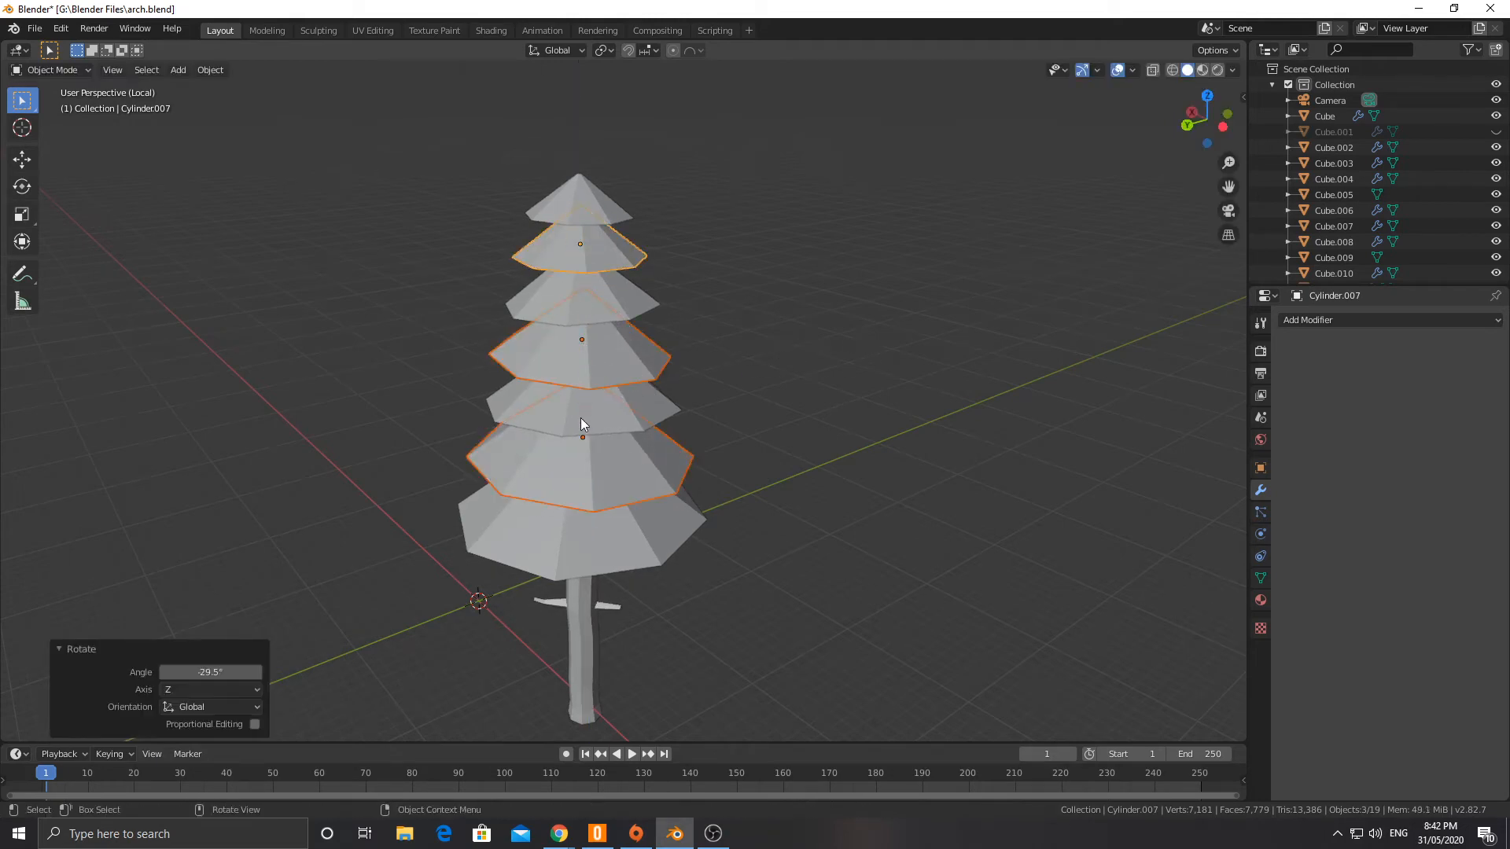
Step: Duplicate the top cone 1.58 m upward along Z and stretch the copy along Z by a factor of 1.402
{"action": "left_click", "coordinate": [571, 192]}
{"action": "key", "text": "shift+d"}
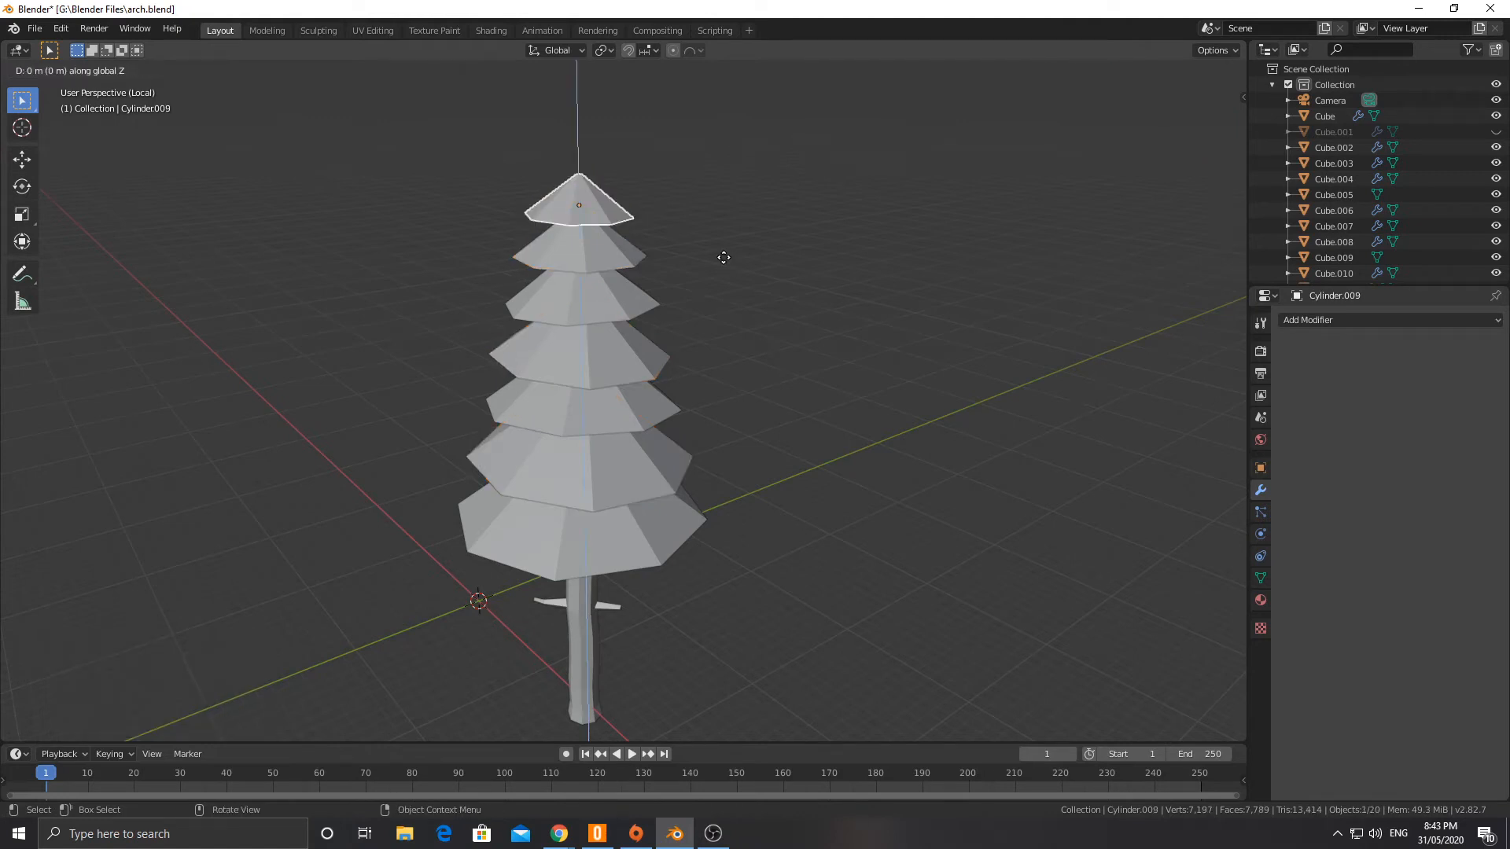
{"action": "key", "text": "z"}
{"action": "left_click", "coordinate": [716, 226]}
{"action": "key", "text": "s"}
{"action": "key", "text": "z"}
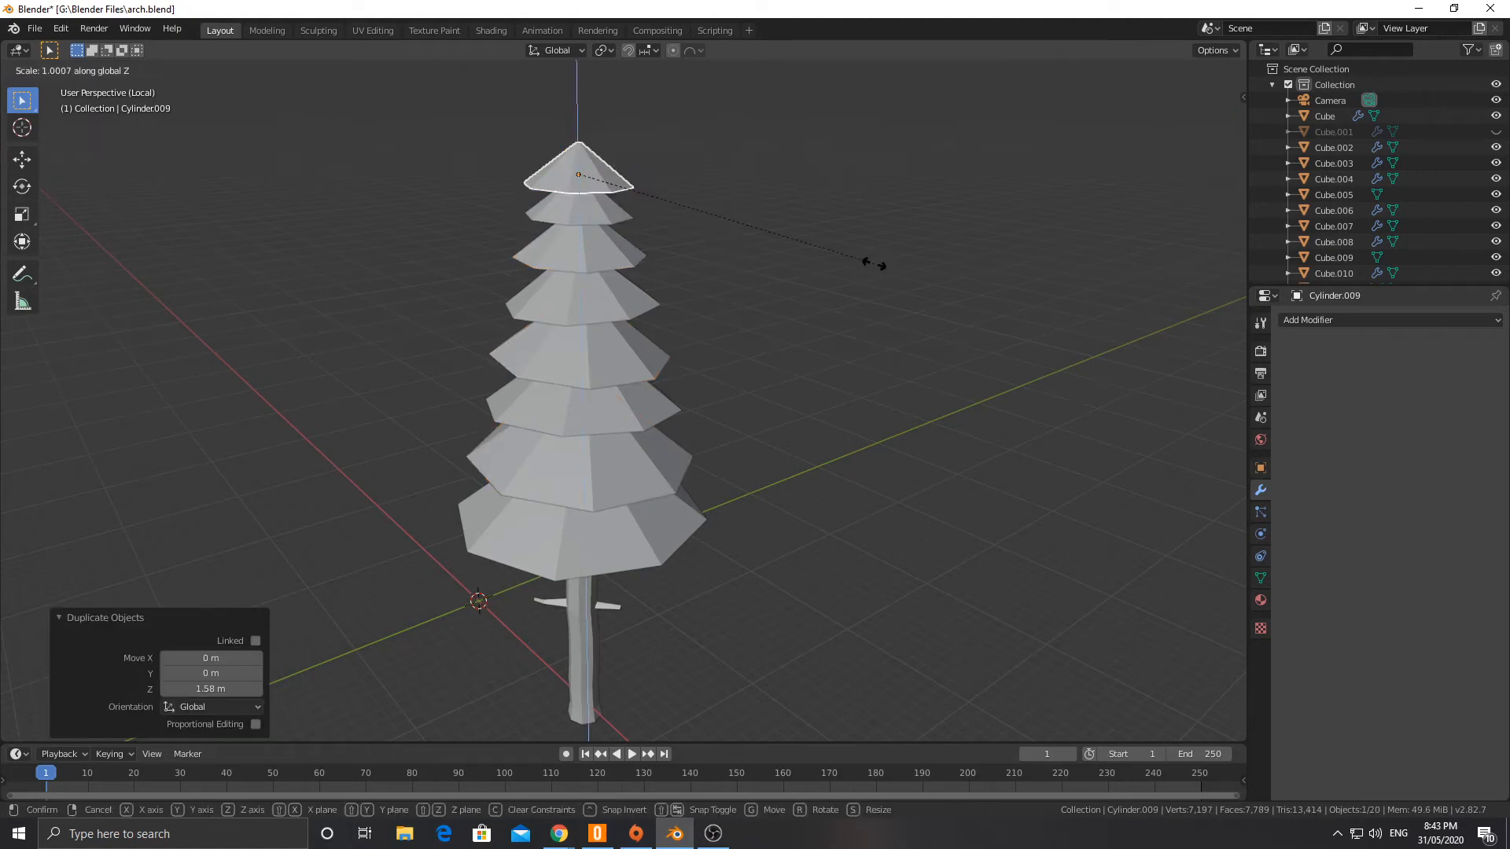
{"action": "left_click", "coordinate": [1001, 282]}
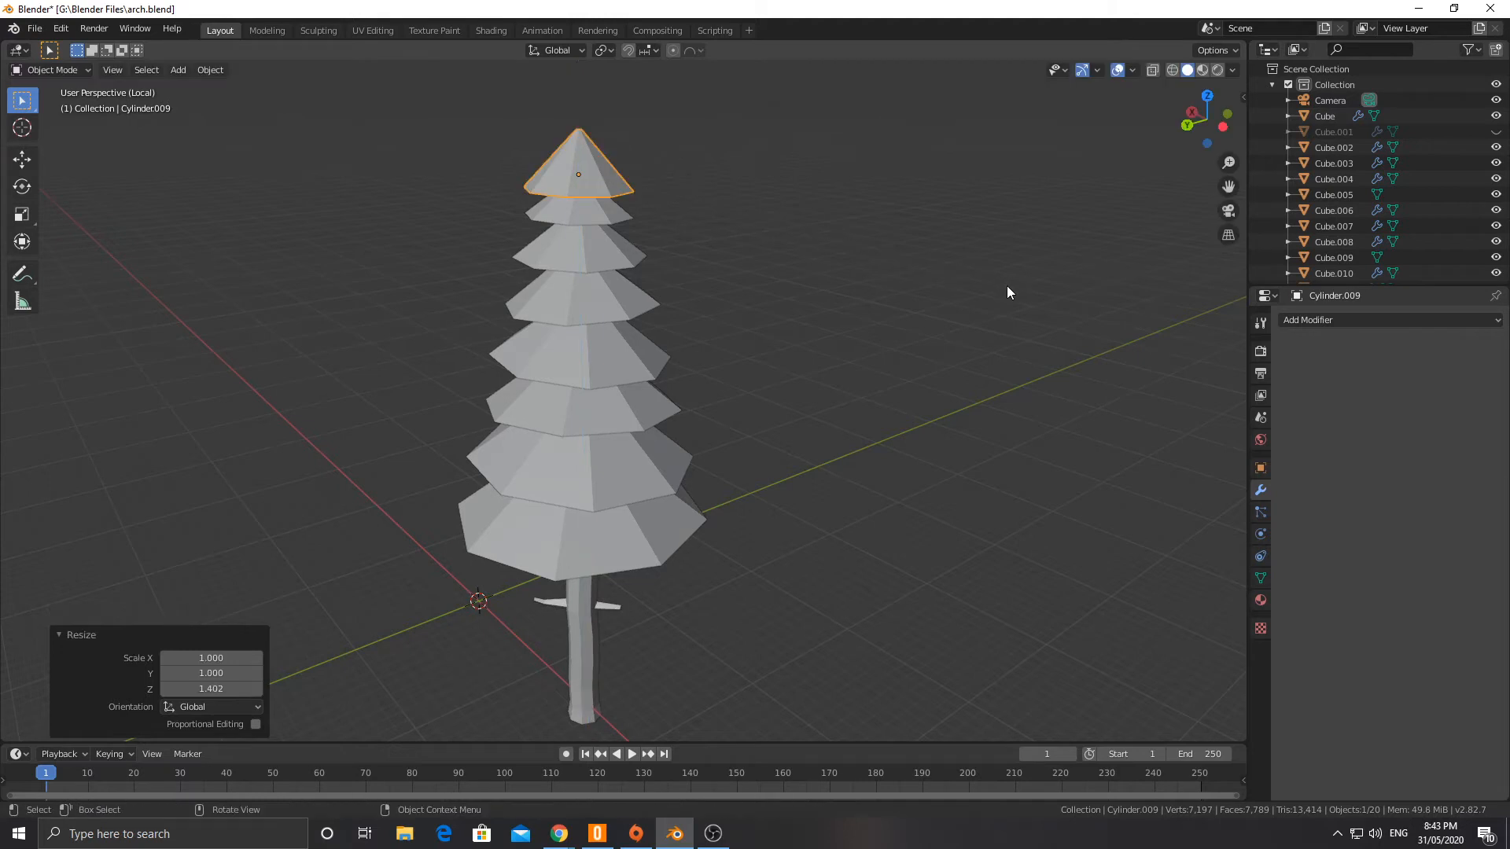
Step: Slim the new treetop cone by scaling it to 0.672, stretching it along Z, and scaling it again to 0.727
{"action": "key", "text": "s"}
{"action": "left_click", "coordinate": [856, 265]}
{"action": "key", "text": "s"}
{"action": "key", "text": "z"}
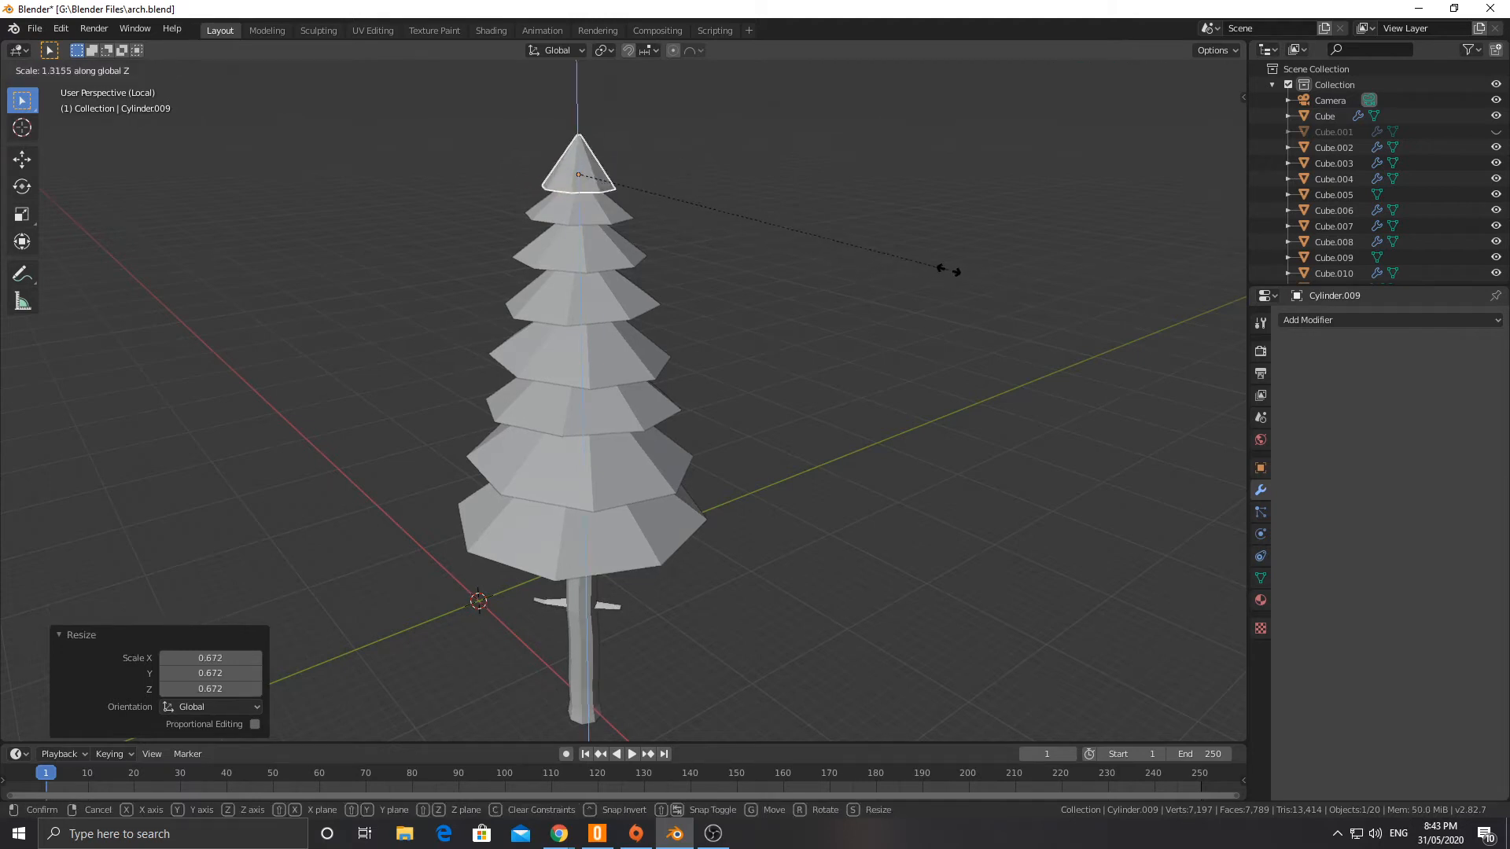
{"action": "left_click", "coordinate": [1074, 285]}
{"action": "key", "text": "s"}
{"action": "left_click", "coordinate": [940, 274]}
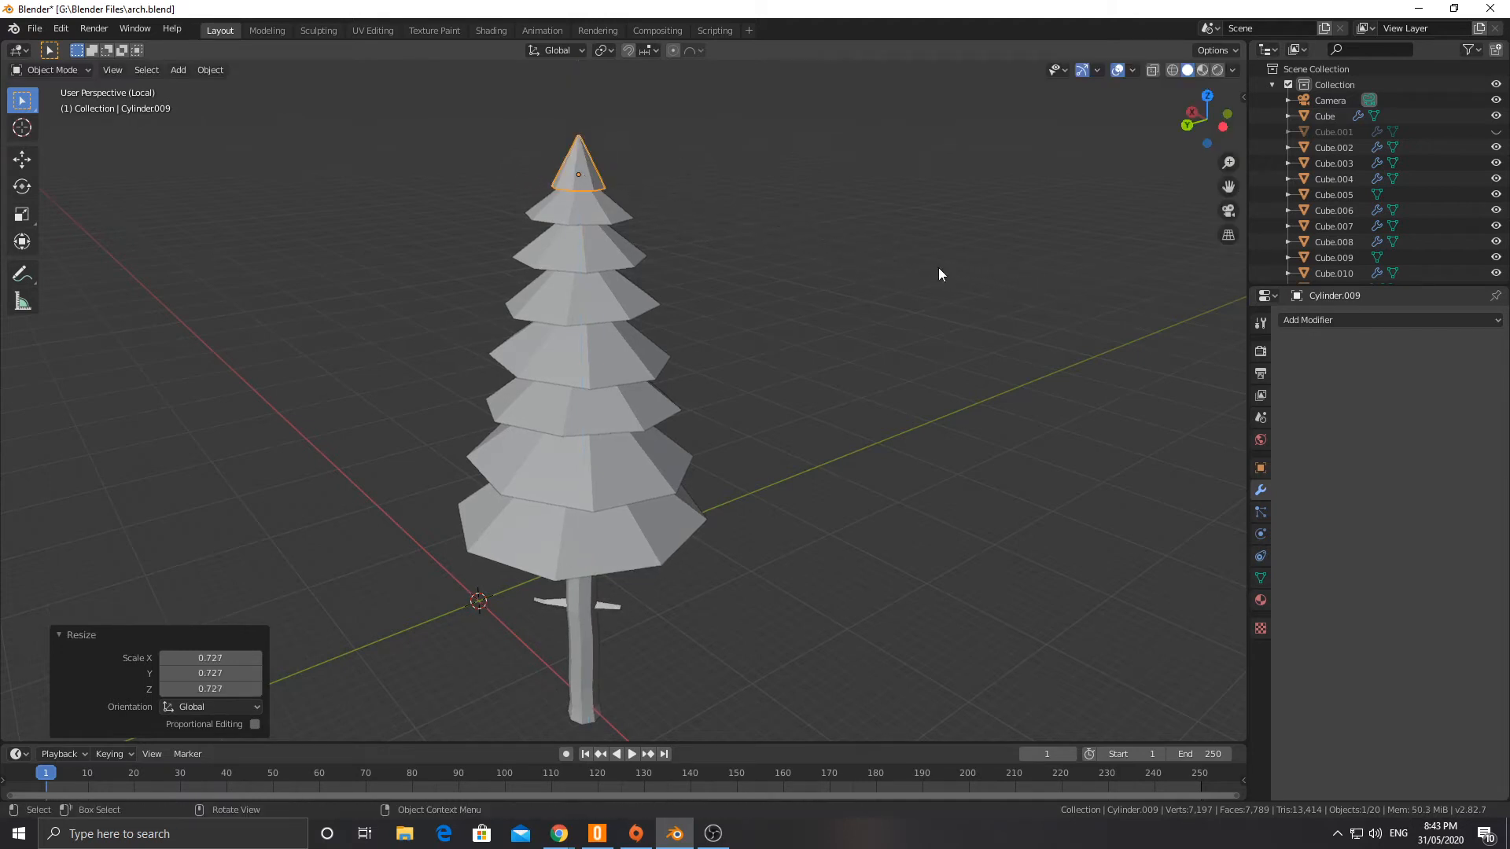
Step: Raise the treetop cone about 0.16 m along Z and stretch the cone beneath it along Z by about 1.35
{"action": "left_click", "coordinate": [547, 218]}
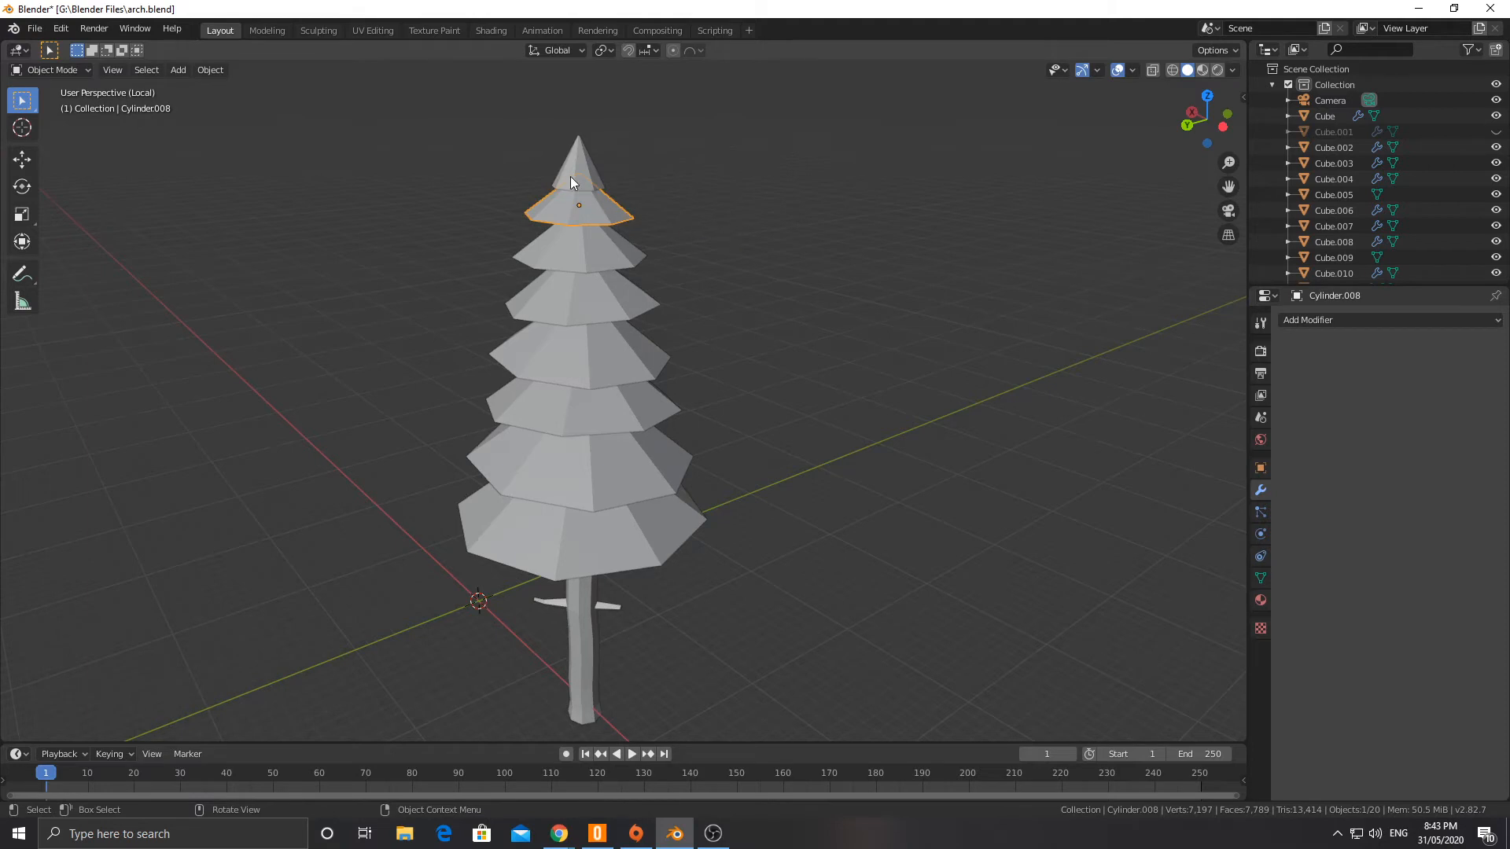
{"action": "key", "text": "g"}
{"action": "key", "text": "z"}
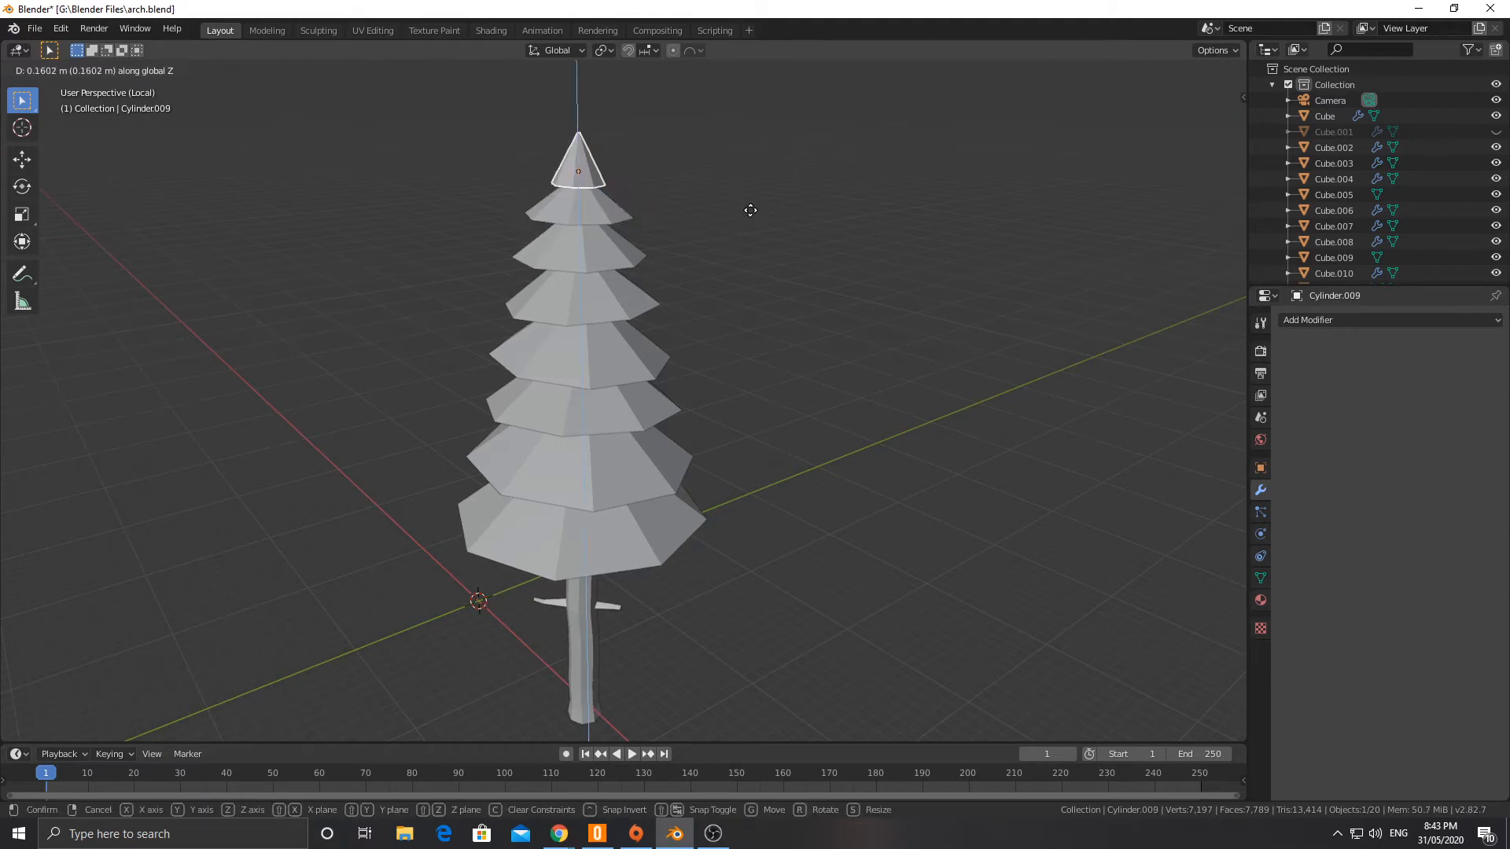
{"action": "left_click", "coordinate": [749, 208]}
{"action": "left_click", "coordinate": [594, 209]}
{"action": "key", "text": "s"}
{"action": "key", "text": "z"}
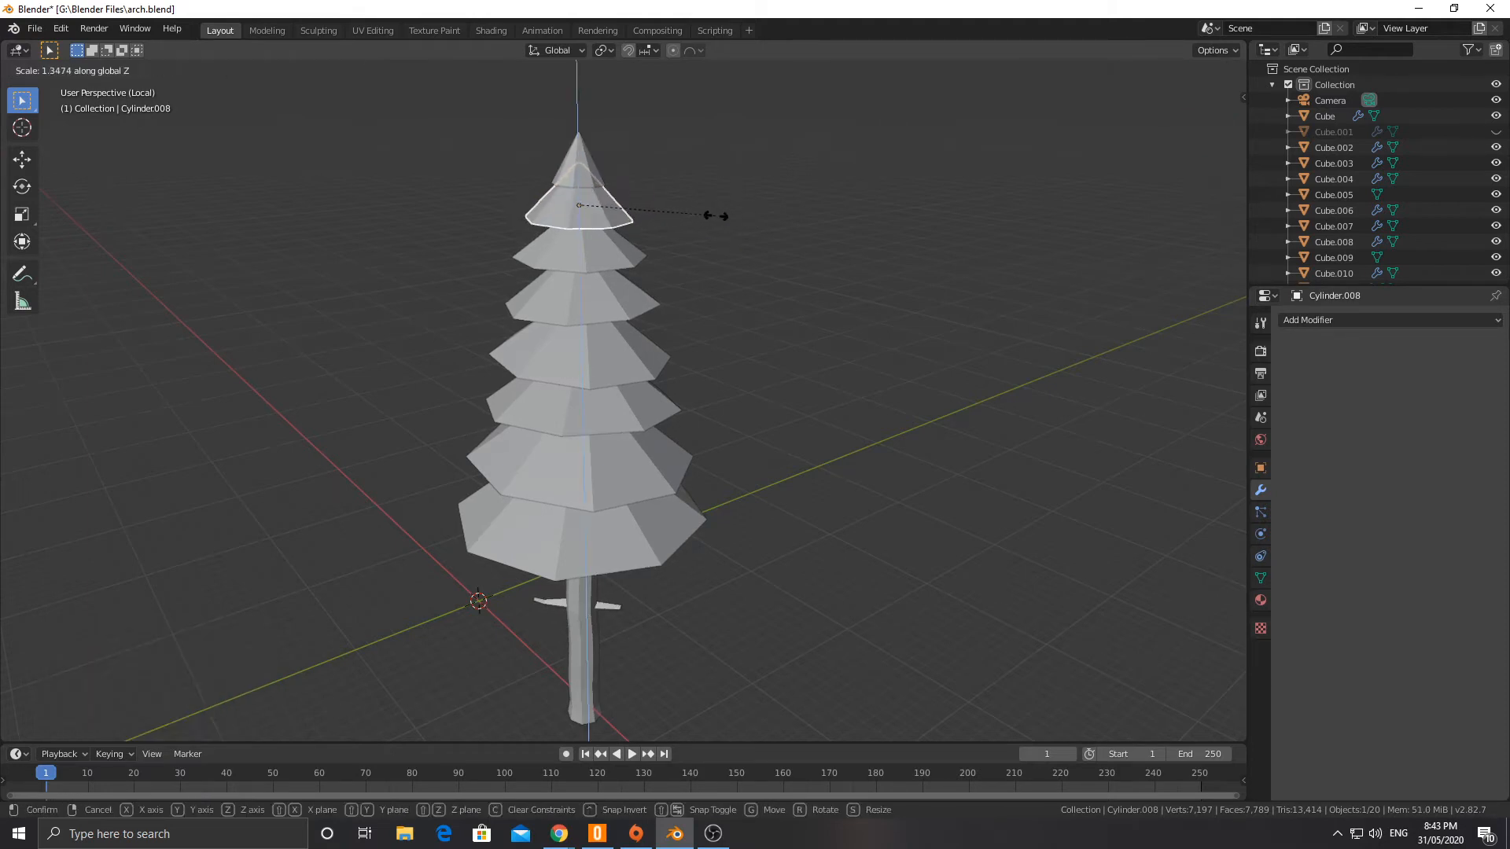
{"action": "left_click", "coordinate": [711, 215]}
Step: Raise the treetop cone another 0.48 m or so along Z, then clear the selection
{"action": "left_click", "coordinate": [568, 160]}
{"action": "key", "text": "g"}
{"action": "key", "text": "z"}
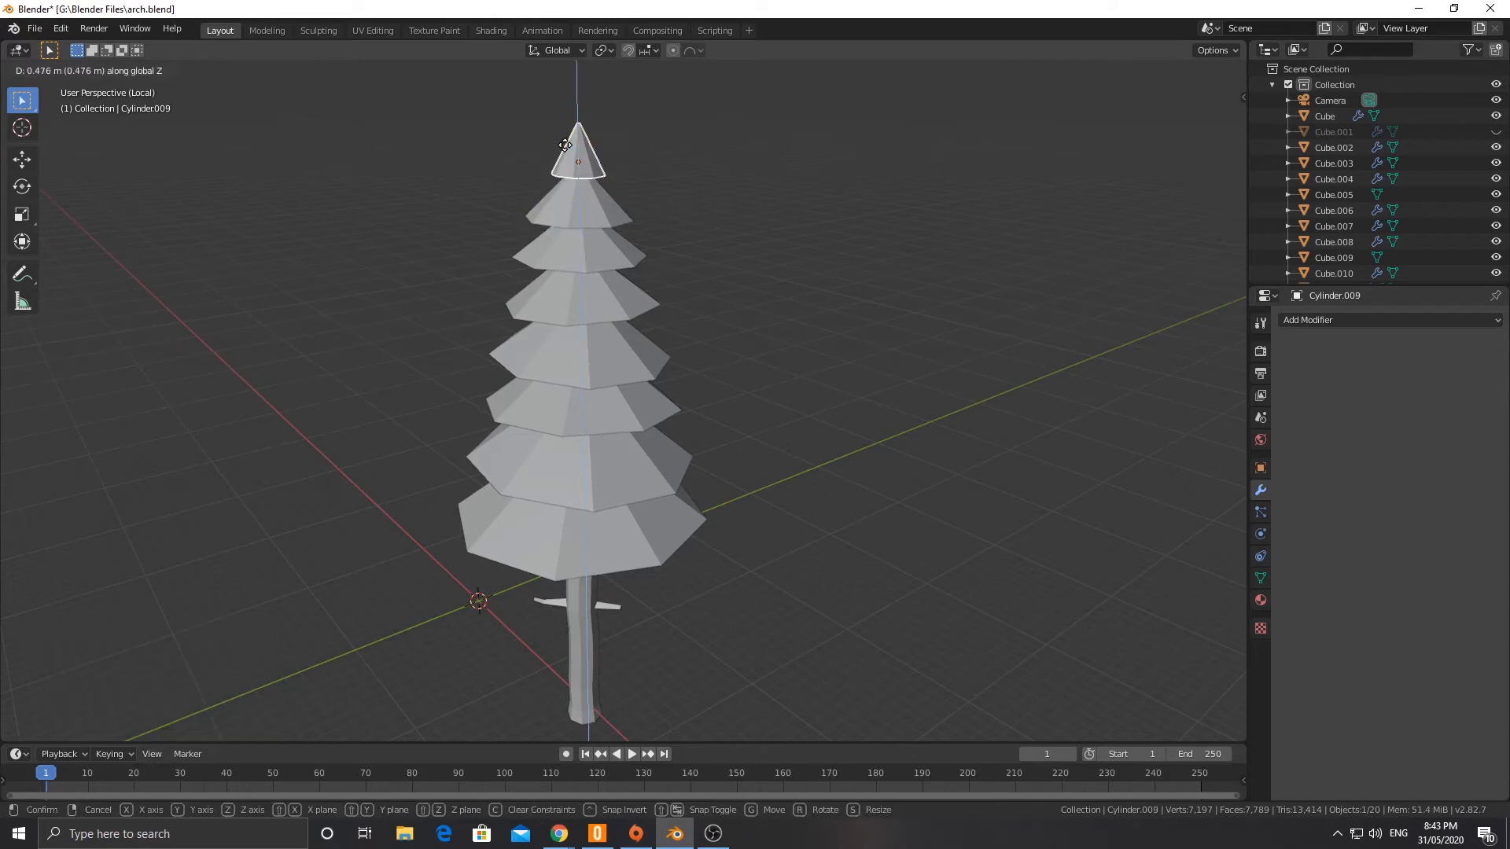
{"action": "left_click", "coordinate": [840, 401]}
{"action": "left_click", "coordinate": [840, 408]}
{"action": "middle_click_drag", "start_coordinate": [840, 408], "coordinate": [792, 427]}
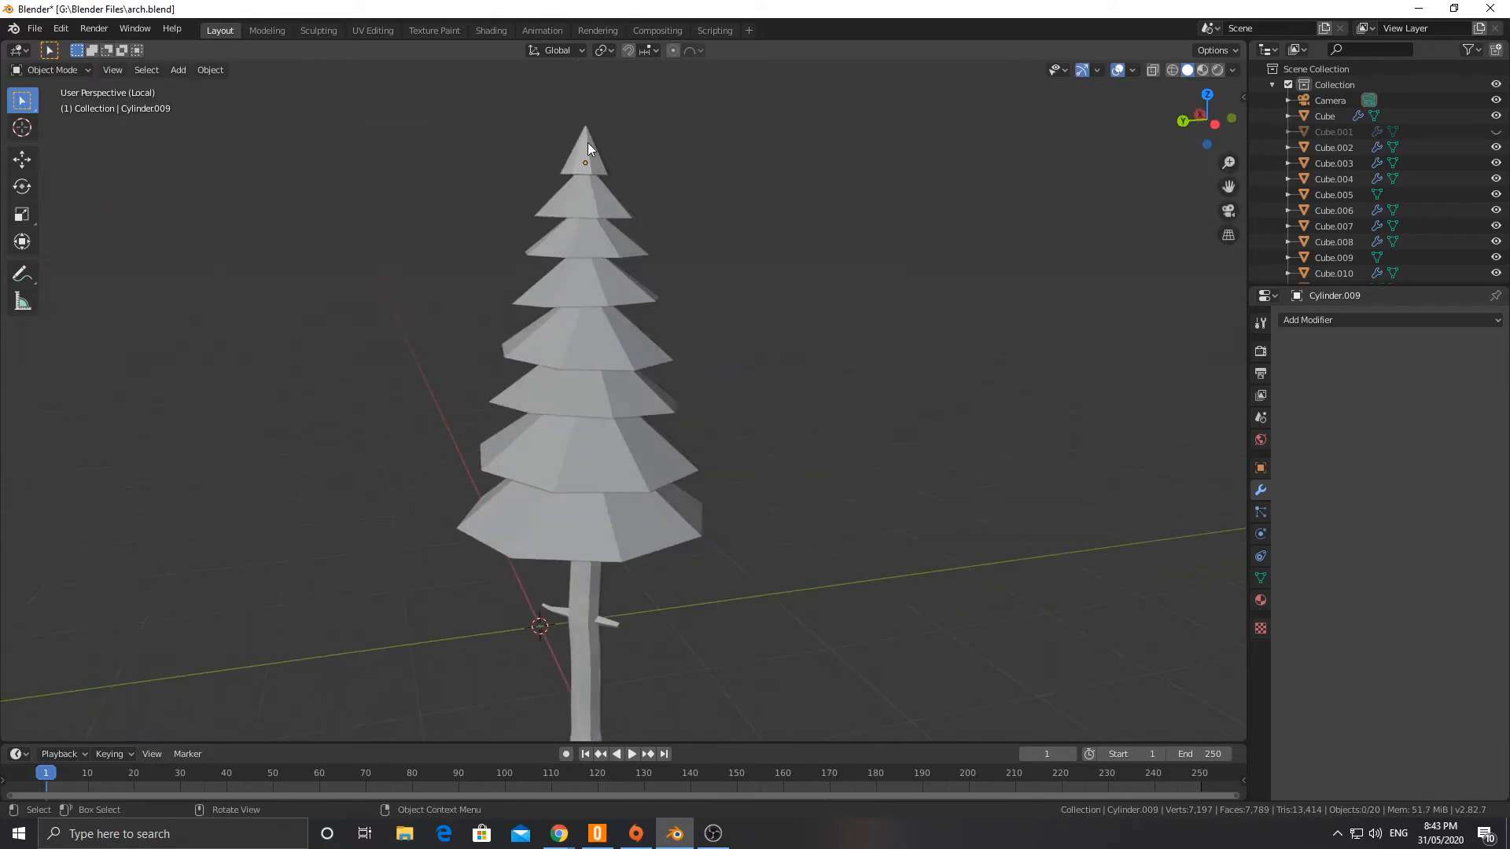
Step: Tilt the treetop cone -2.08° in the current view and rotate it -20.3° about the global Z axis
{"action": "key", "text": "r"}
{"action": "left_click", "coordinate": [782, 175]}
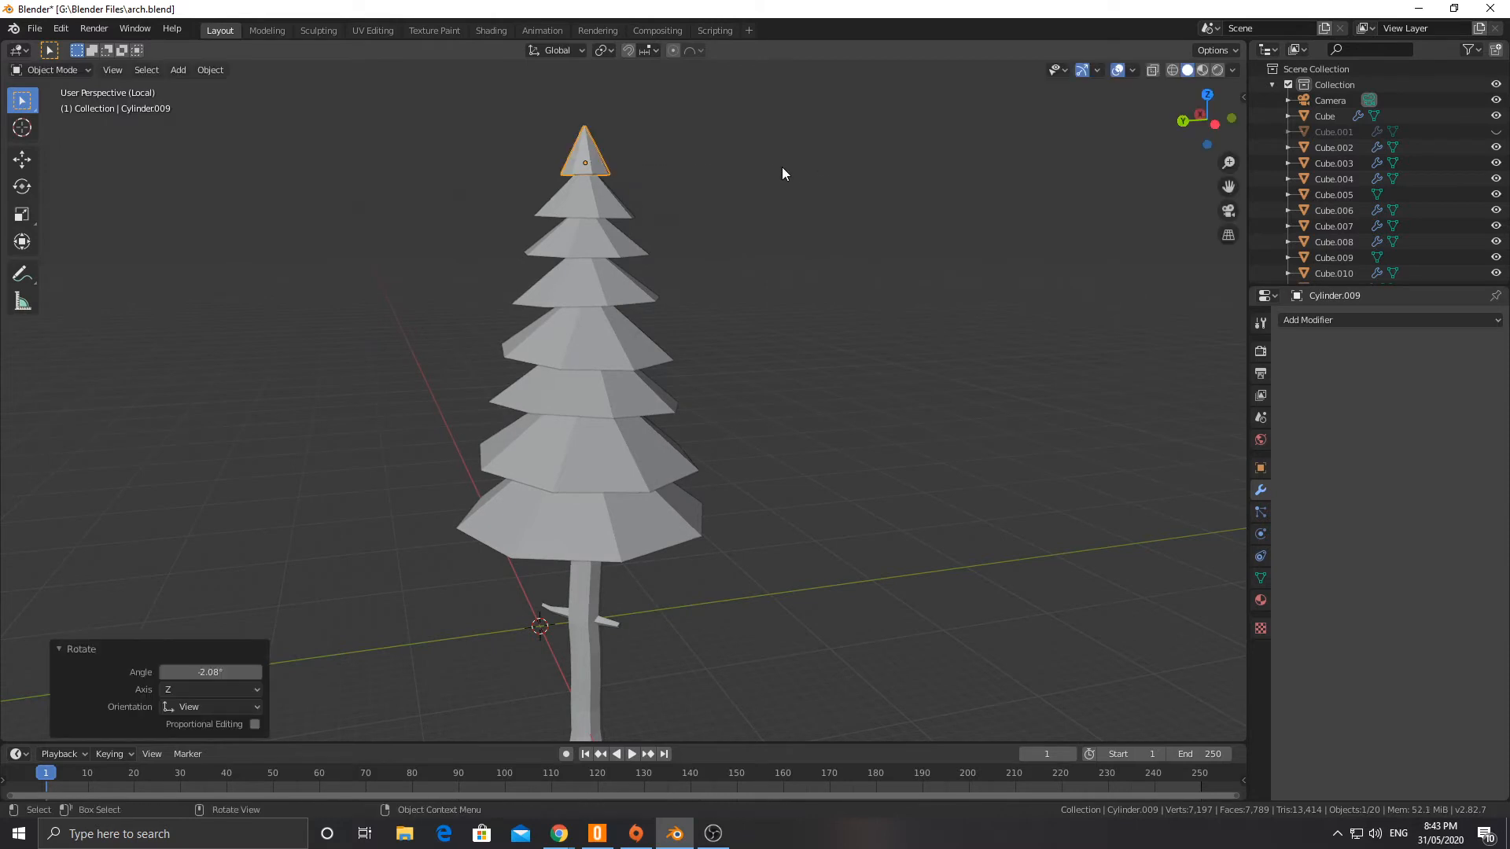
{"action": "key", "text": "r"}
{"action": "key", "text": "z"}
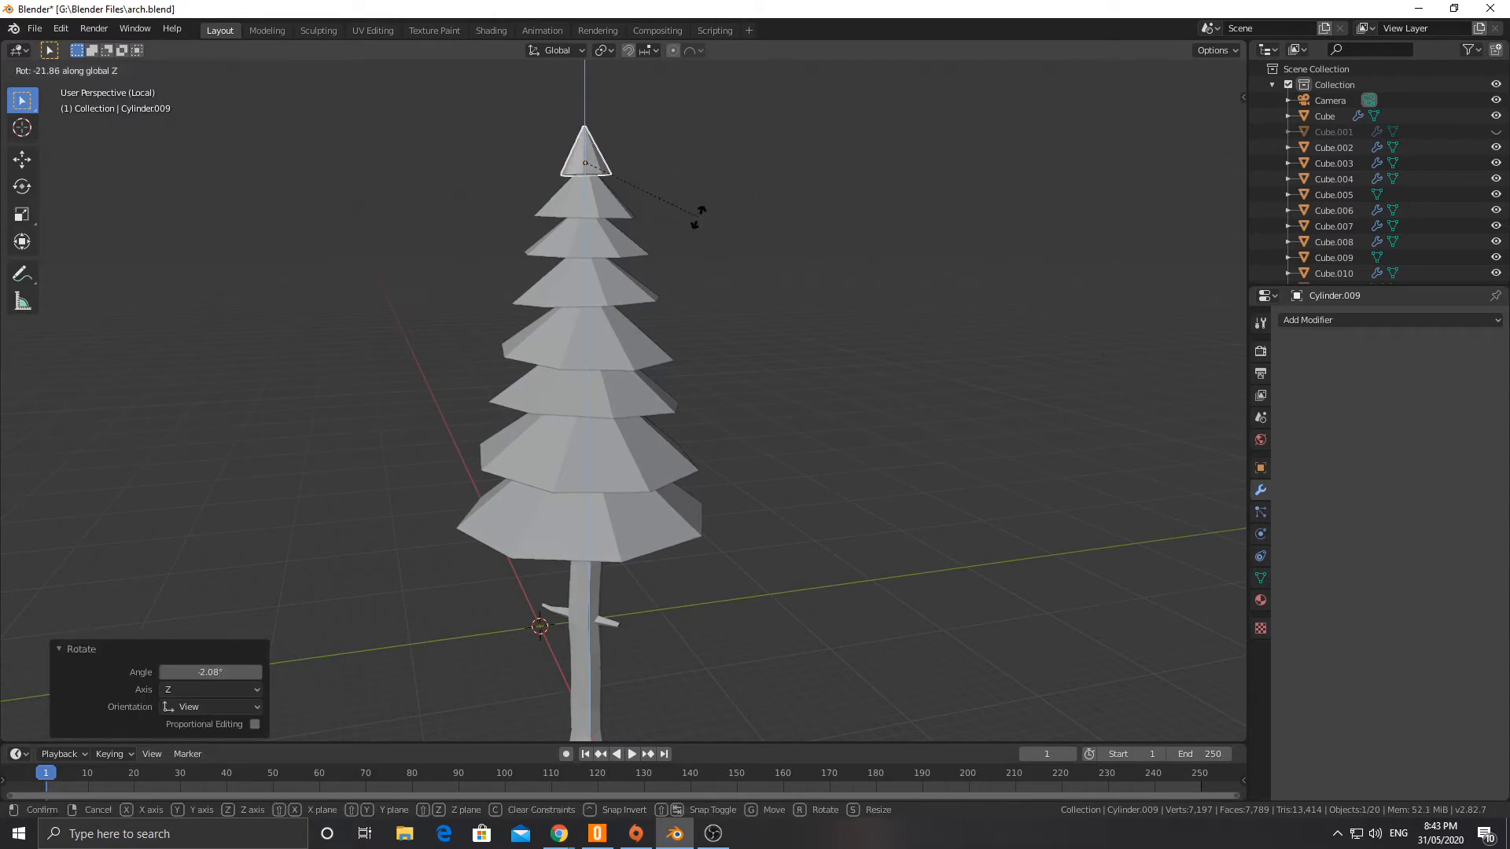
{"action": "left_click", "coordinate": [634, 218]}
Step: Select all eight canopy cones and enter Edit Mode on them together
{"action": "scroll", "coordinate": [621, 228], "scroll_direction": "up", "scroll_amount": 3}
{"action": "scroll", "coordinate": [588, 263], "scroll_direction": "down", "scroll_amount": 3}
{"action": "middle_click_drag", "start_coordinate": [545, 180], "coordinate": [650, 189]}
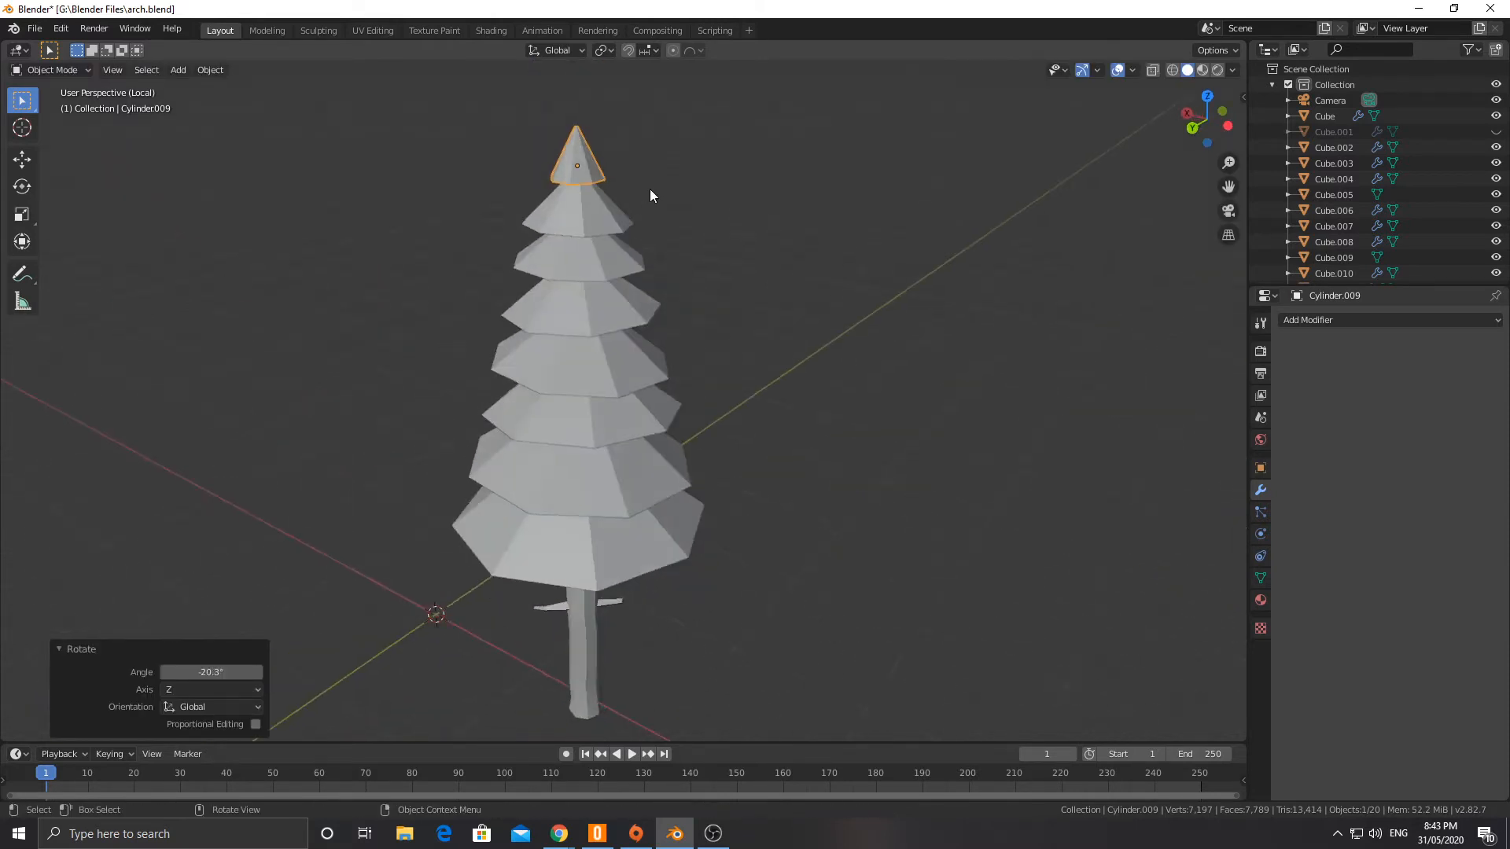
{"action": "scroll", "coordinate": [637, 182], "scroll_direction": "up", "scroll_amount": 4}
{"action": "scroll", "coordinate": [590, 153], "scroll_direction": "down", "scroll_amount": 4}
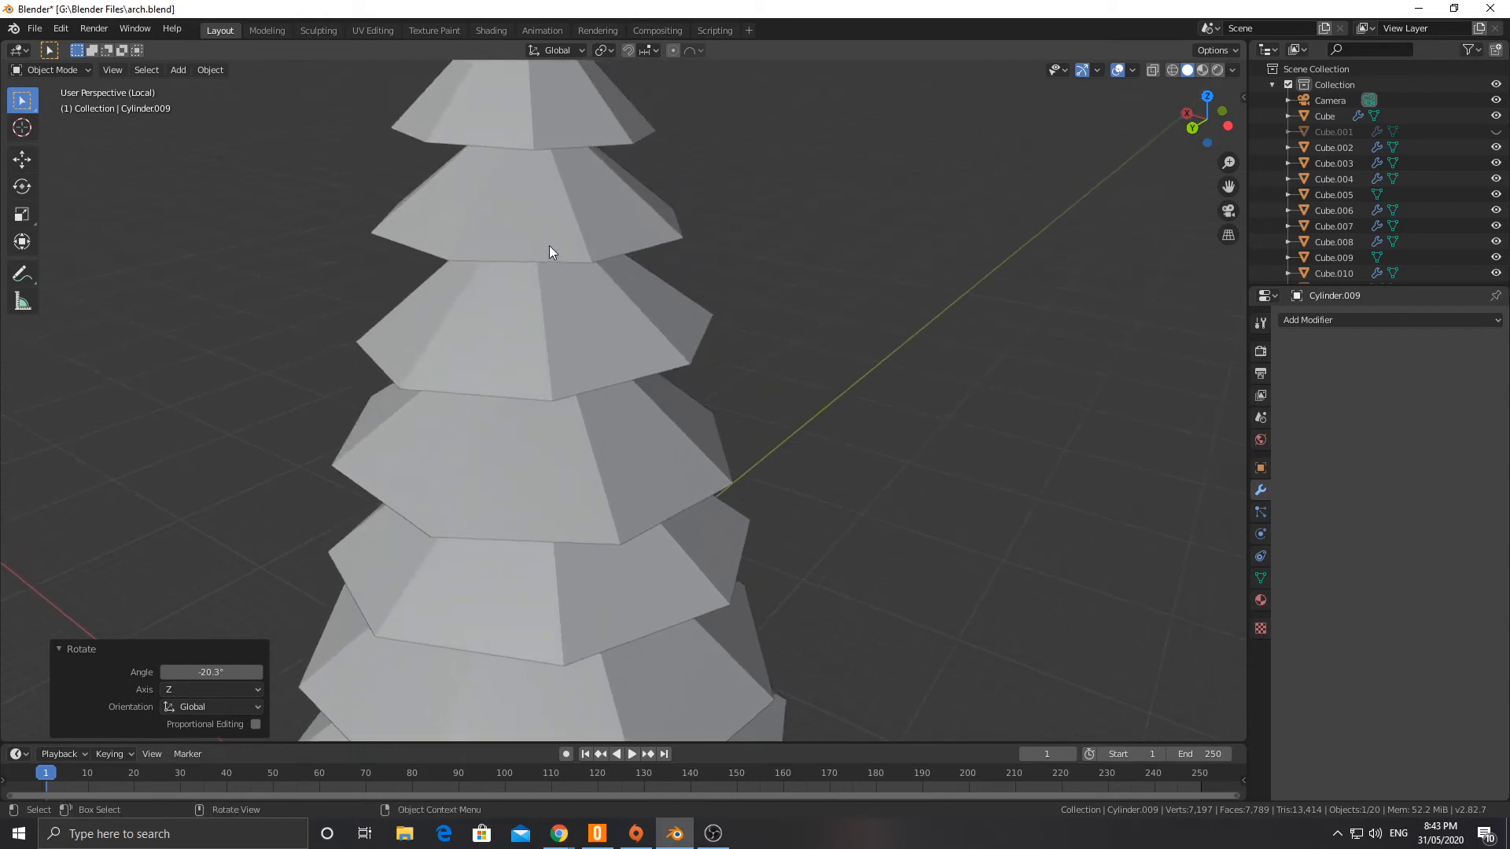
{"action": "middle_click_drag", "start_coordinate": [554, 225], "coordinate": [592, 181]}
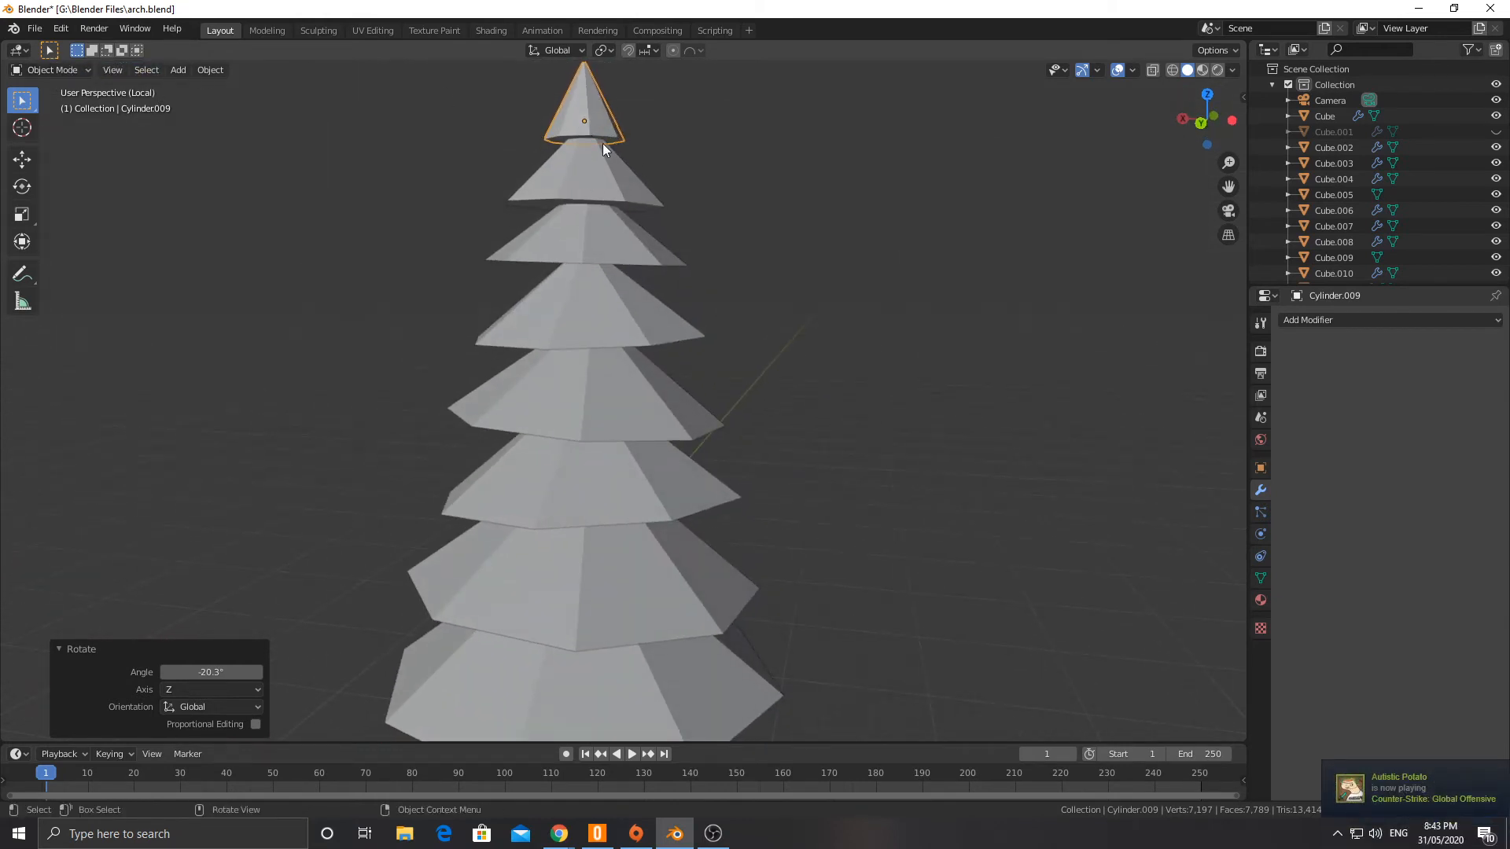
{"action": "left_click", "coordinate": [602, 179], "text": "shift"}
{"action": "left_click", "coordinate": [601, 245], "text": "shift"}
{"action": "left_click", "coordinate": [612, 314], "text": "shift"}
{"action": "left_click", "coordinate": [618, 424], "text": "shift"}
{"action": "left_click", "coordinate": [612, 504], "text": "shift"}
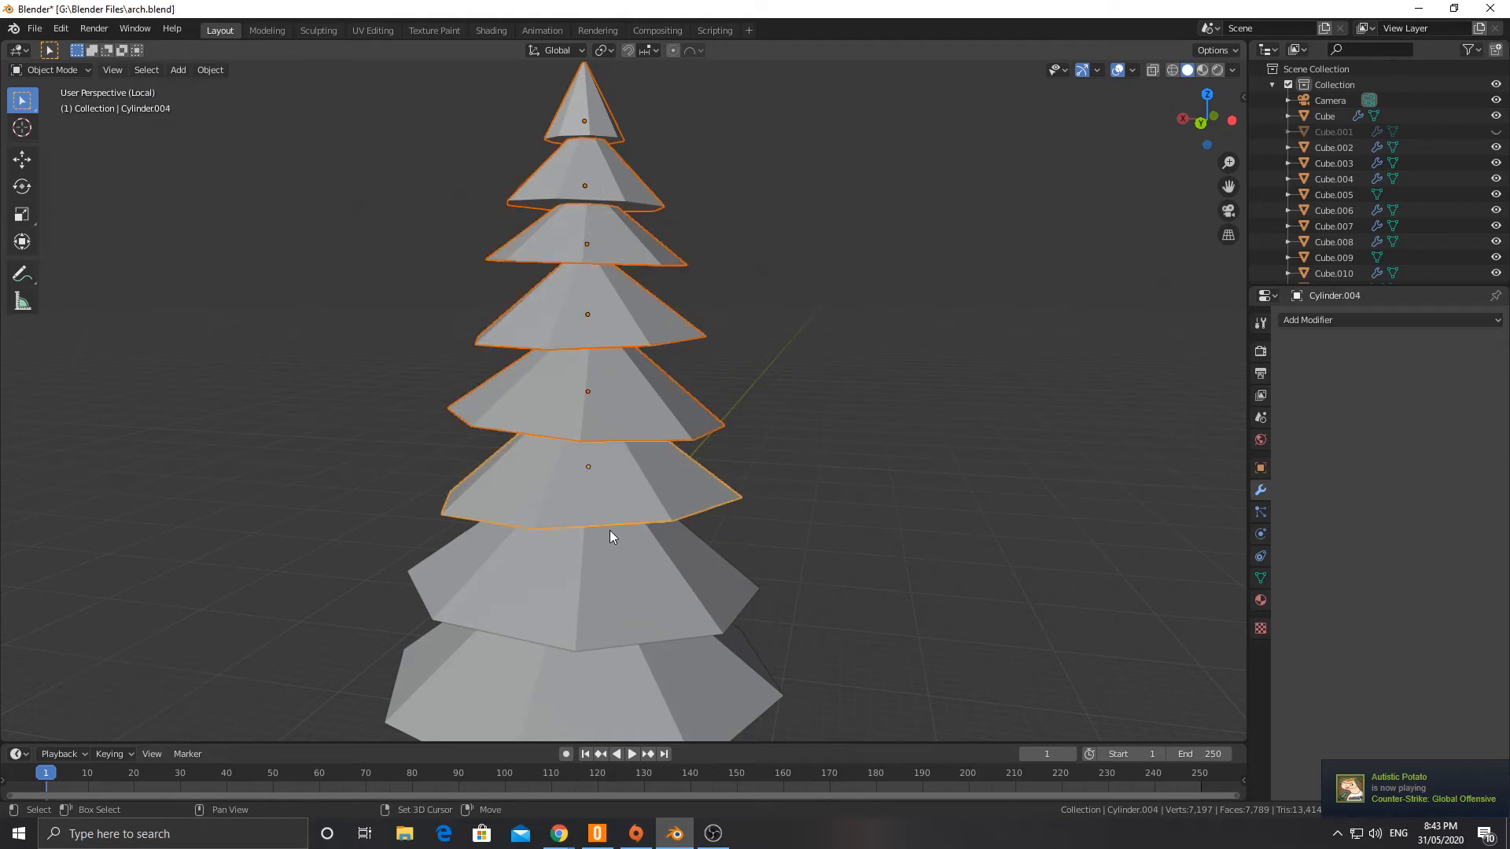
{"action": "left_click", "coordinate": [610, 536], "text": "shift"}
{"action": "left_click", "coordinate": [621, 696], "text": "shift"}
{"action": "key", "text": "Tab"}
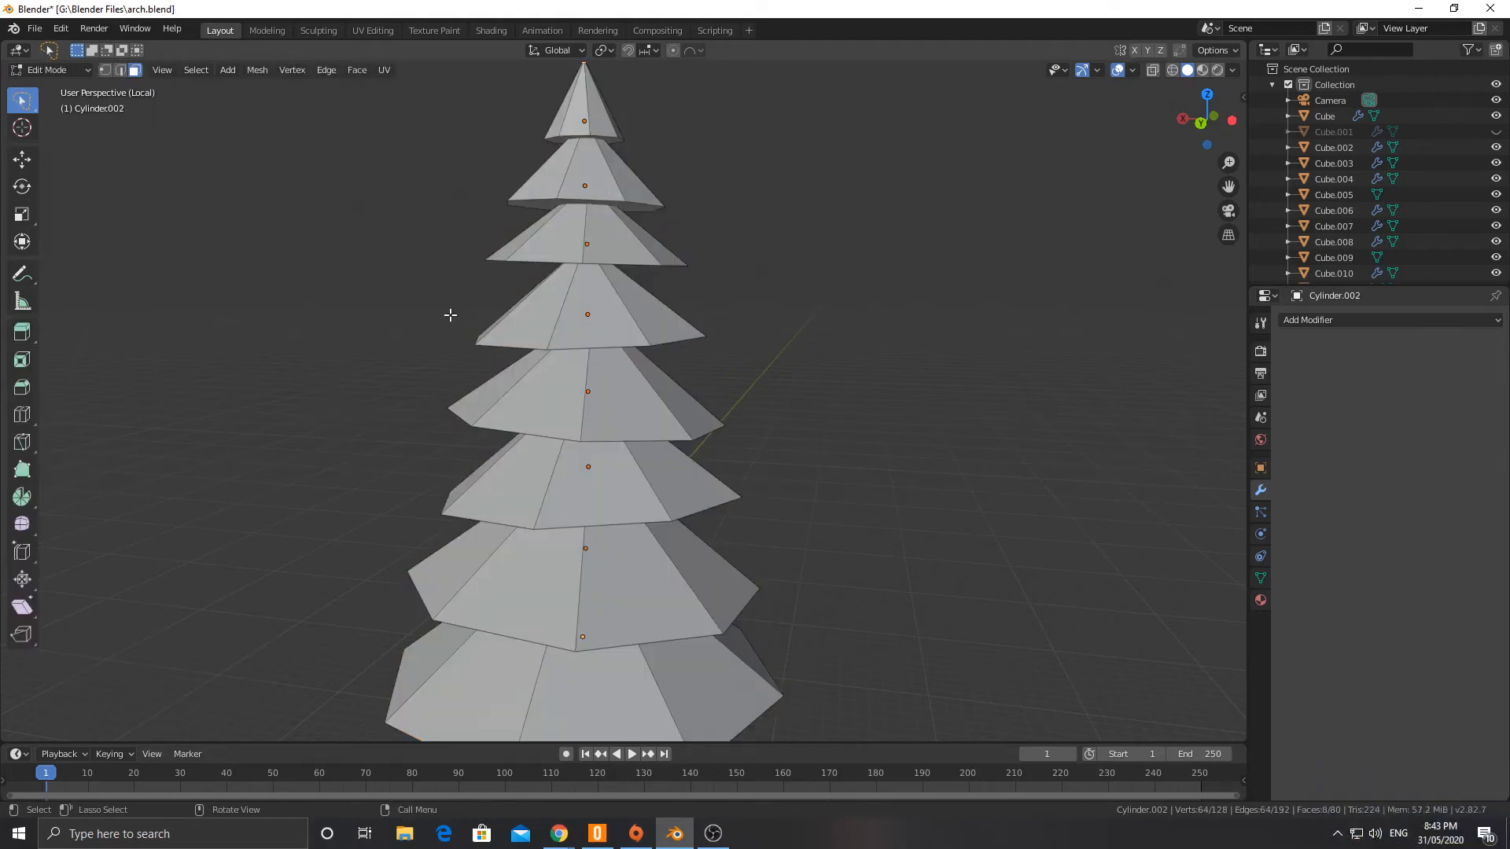
Step: Switch to vertex selection and select every second lower-rim vertex on the top three cones
{"action": "middle_click_drag", "start_coordinate": [450, 315], "coordinate": [455, 297]}
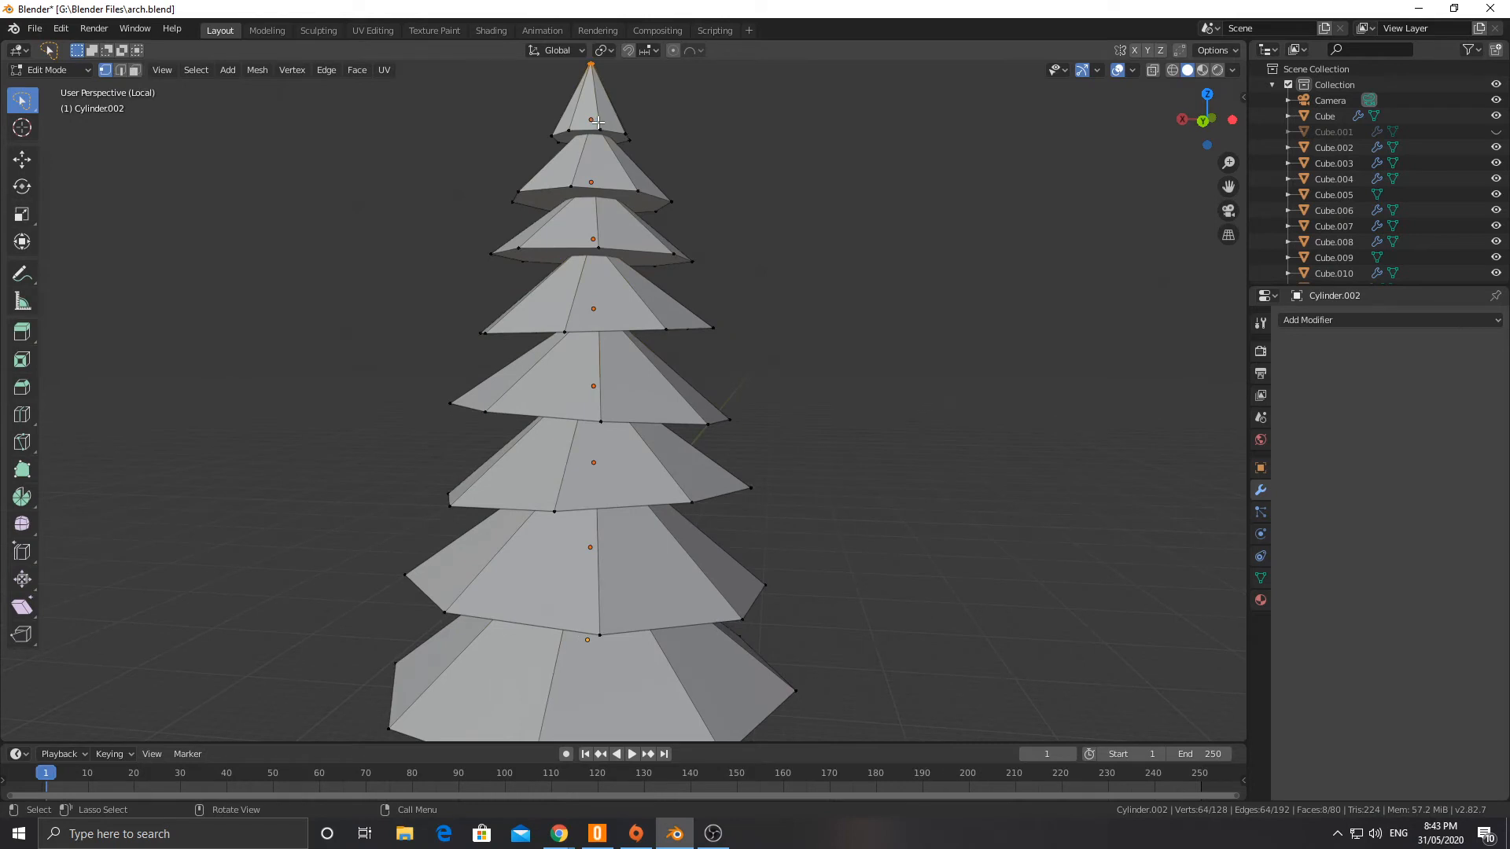
{"action": "left_click", "coordinate": [557, 137]}
{"action": "middle_click_drag", "start_coordinate": [557, 137], "coordinate": [746, 299]}
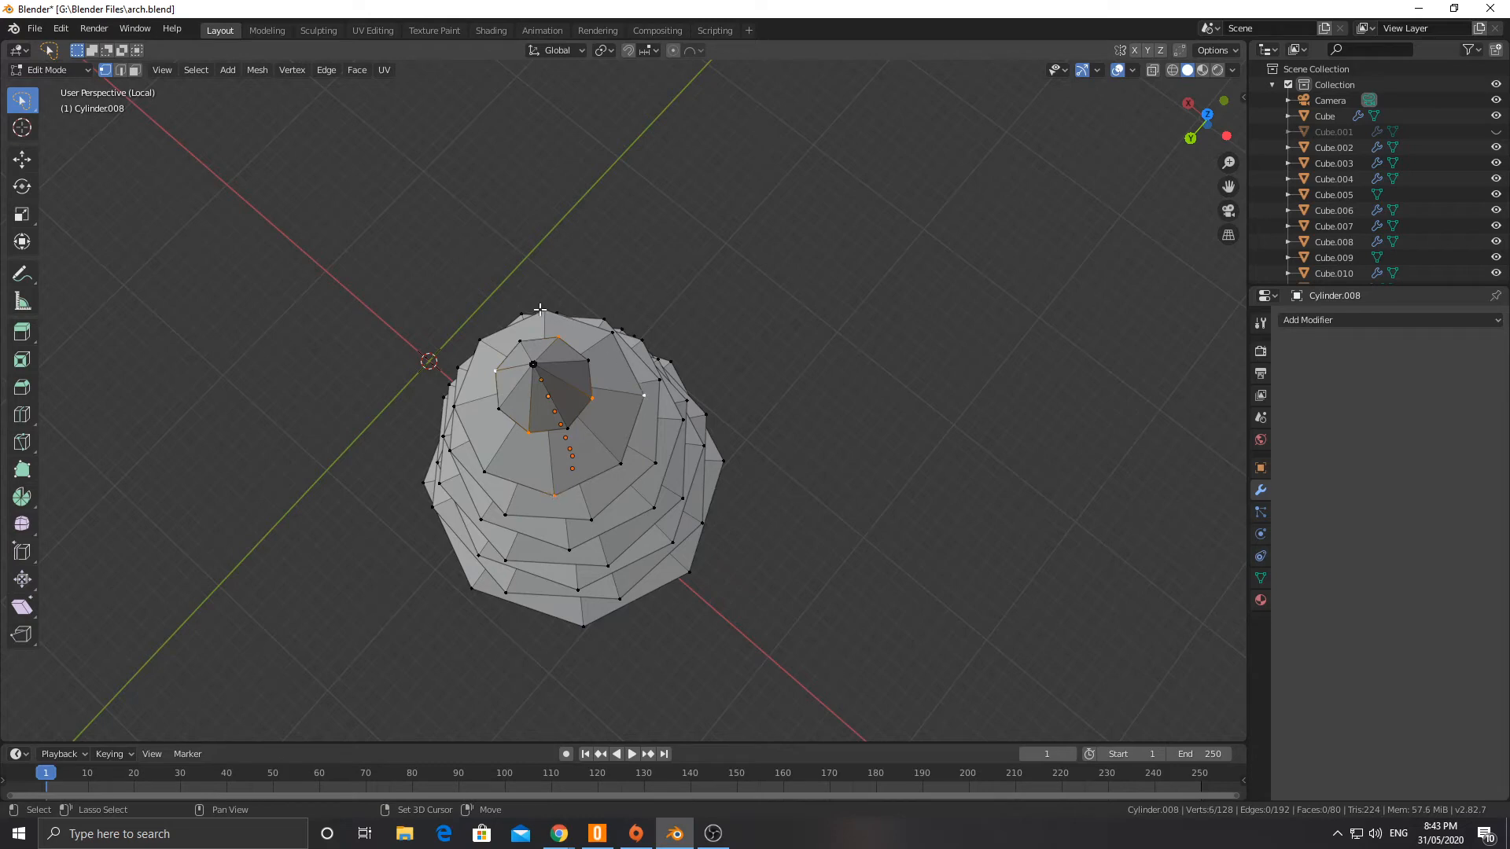
{"action": "middle_click_drag", "start_coordinate": [454, 406], "coordinate": [641, 366]}
{"action": "left_click", "coordinate": [632, 378], "text": "shift"}
{"action": "middle_click_drag", "start_coordinate": [529, 379], "coordinate": [547, 294]}
{"action": "left_click", "coordinate": [634, 363], "text": "shift"}
{"action": "left_click", "coordinate": [635, 314], "text": "shift"}
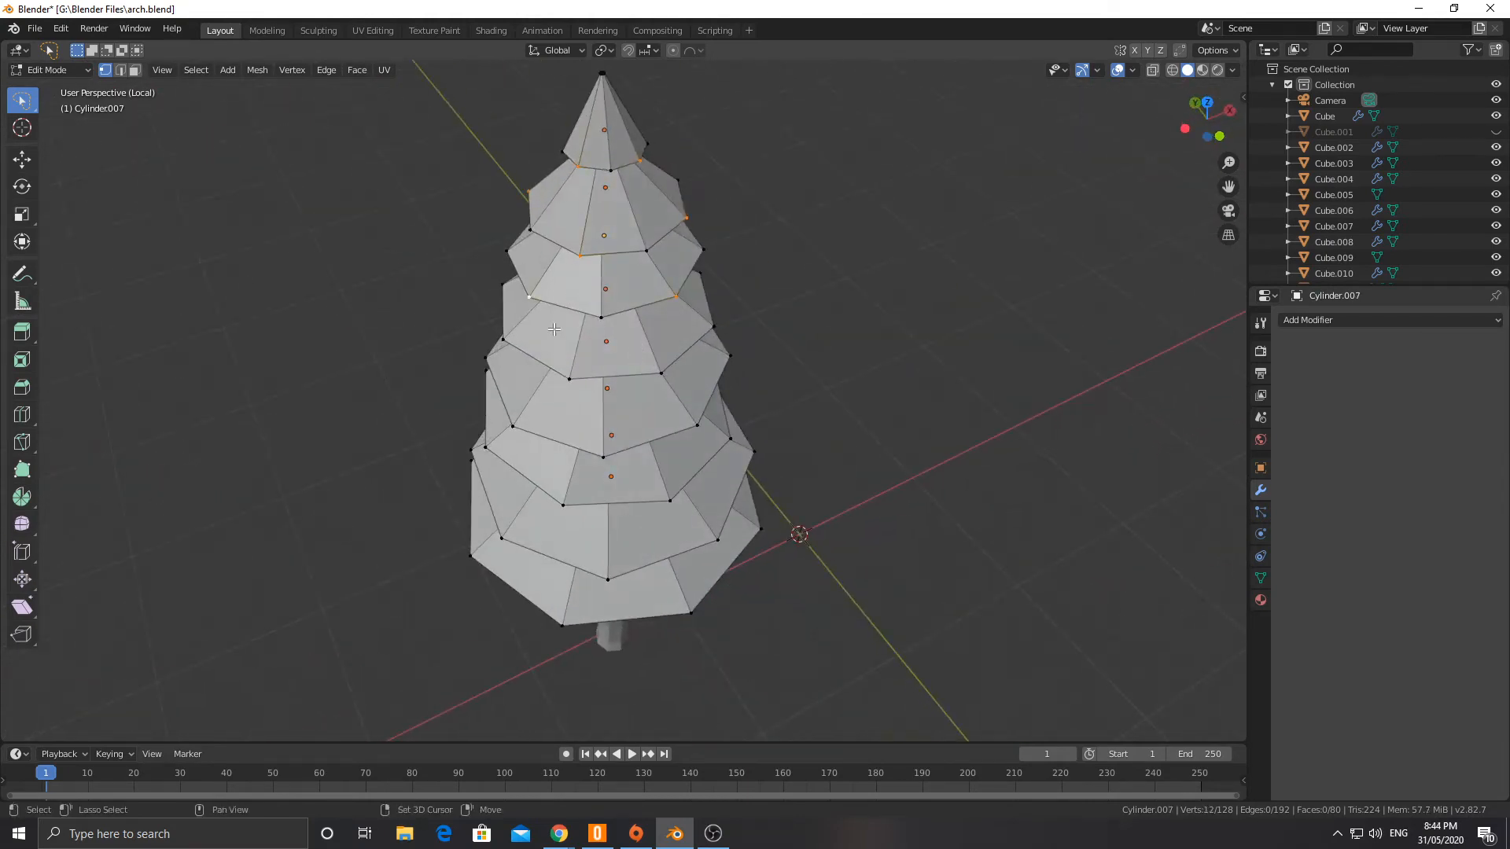
Step: Add every second lower-rim vertex of the fourth and fifth cones from the top to the selection
{"action": "middle_click_drag", "start_coordinate": [681, 389], "coordinate": [626, 383]}
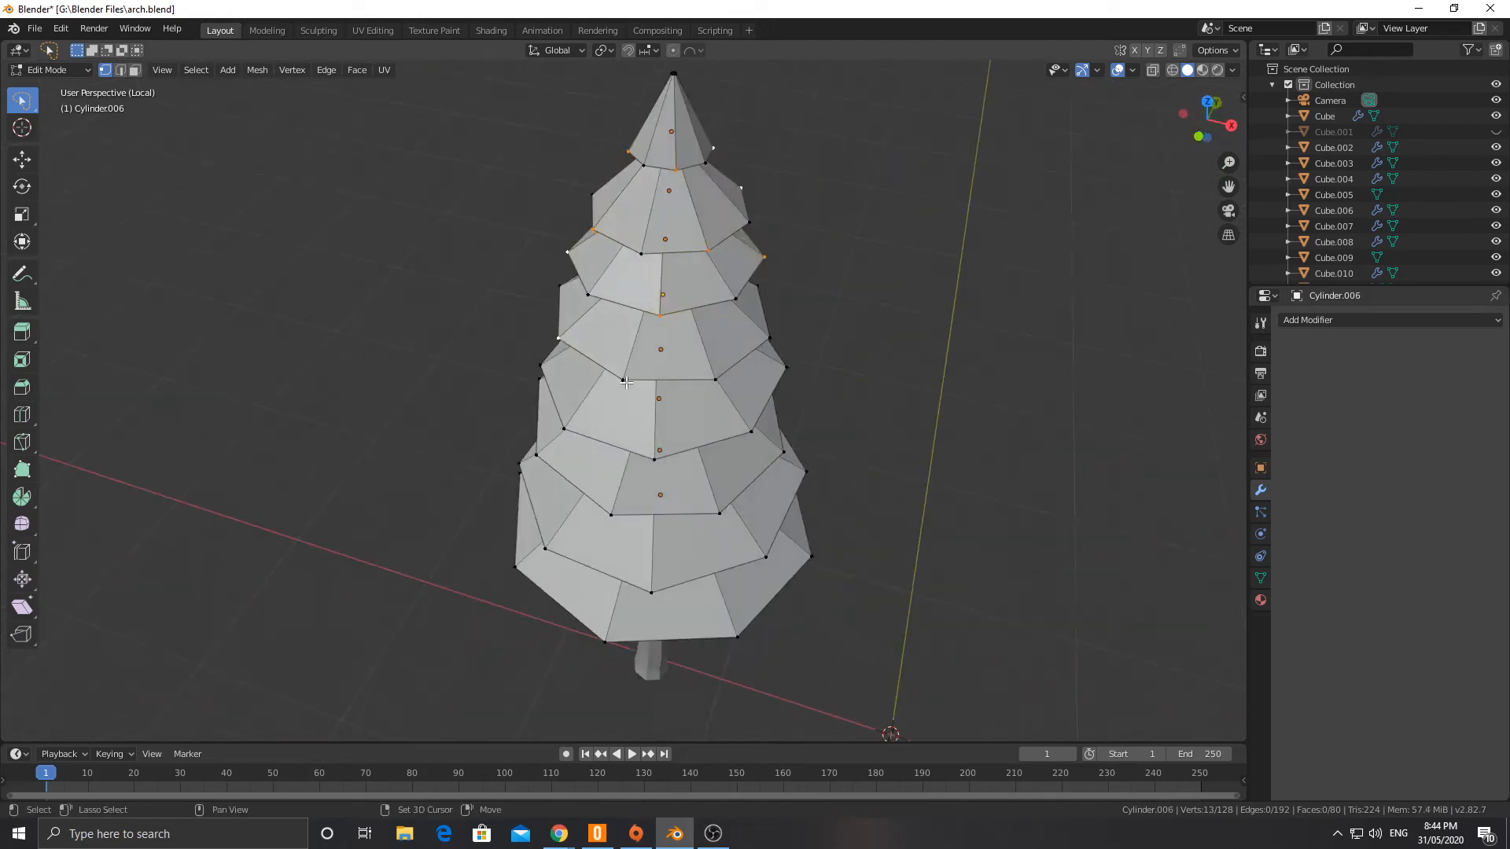
{"action": "left_click", "coordinate": [713, 366], "text": "shift"}
{"action": "middle_click_drag", "start_coordinate": [713, 367], "coordinate": [663, 470]}
{"action": "left_click", "coordinate": [793, 388], "text": "shift"}
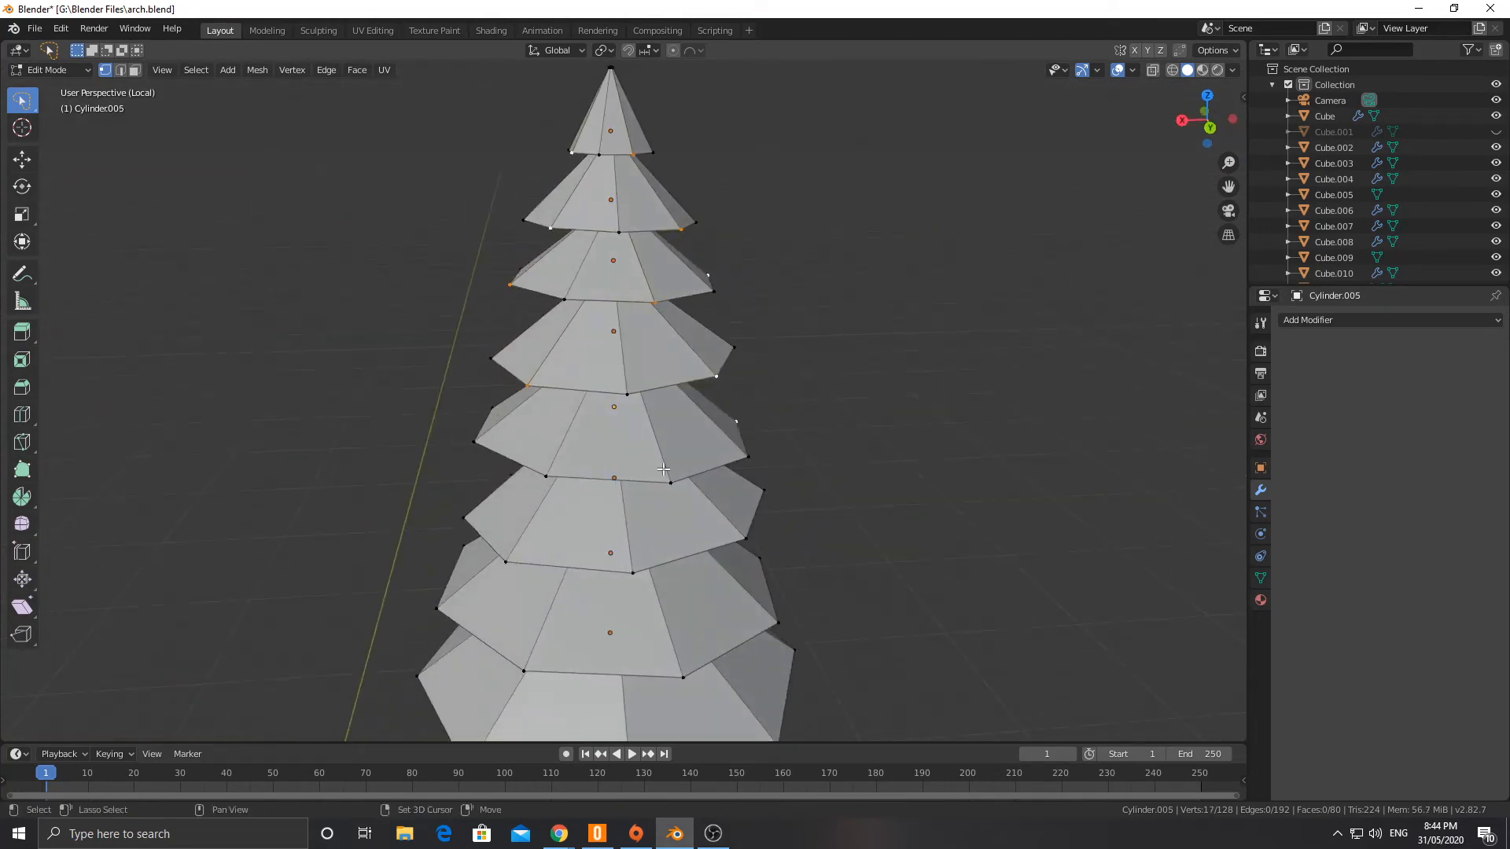
{"action": "middle_click_drag", "start_coordinate": [538, 469], "coordinate": [630, 468]}
{"action": "middle_click_drag", "start_coordinate": [510, 458], "coordinate": [629, 442]}
{"action": "left_click", "coordinate": [601, 437], "text": "shift"}
{"action": "middle_click_drag", "start_coordinate": [516, 438], "coordinate": [612, 464]}
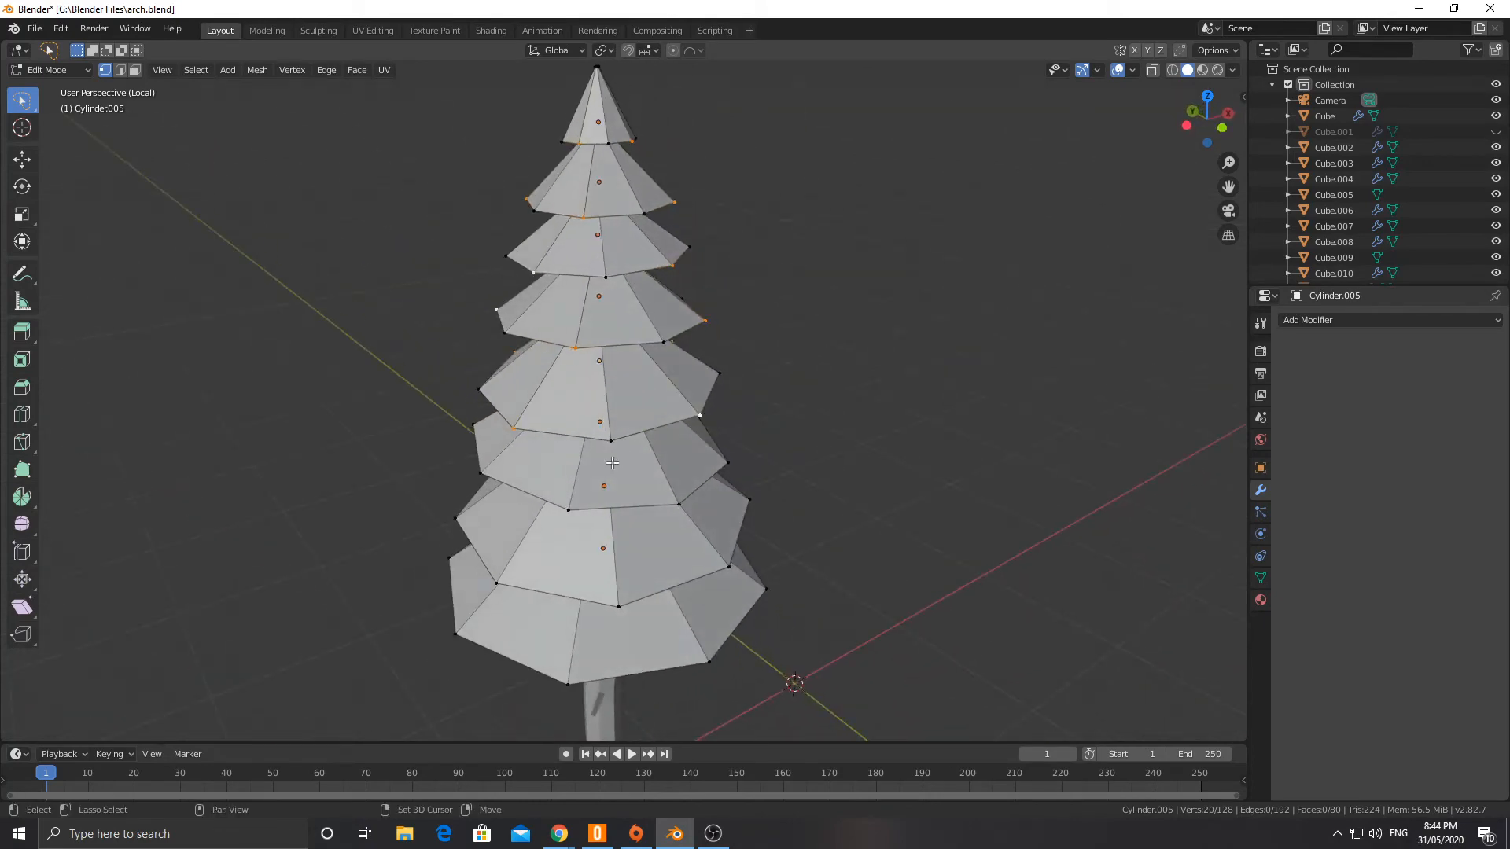
Step: Extend the selection with every second lower-rim vertex of the sixth and seventh cones from the top
{"action": "middle_click_drag", "start_coordinate": [711, 508], "coordinate": [577, 497]}
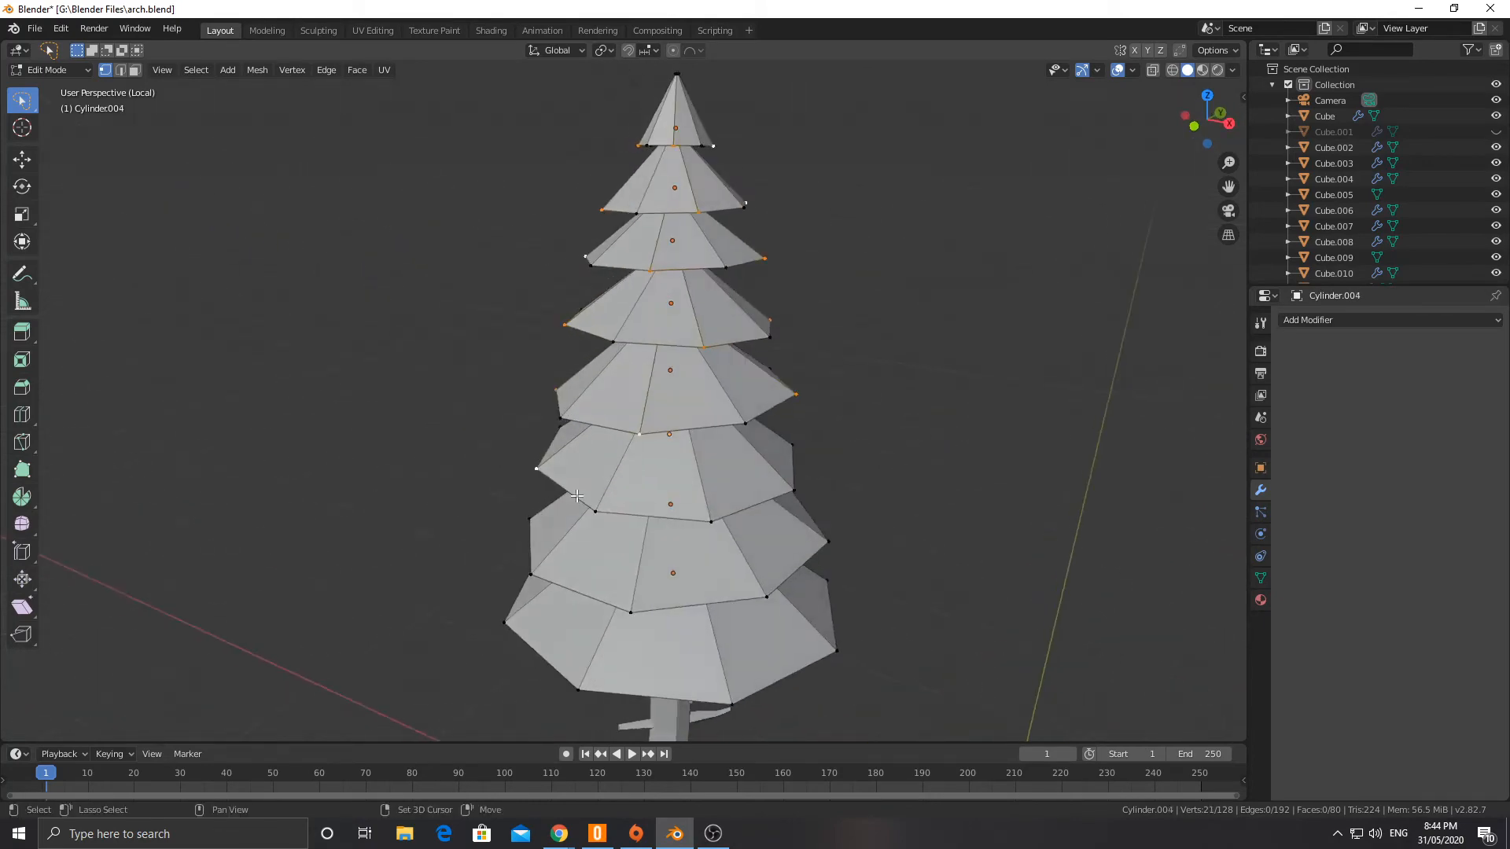
{"action": "left_click", "coordinate": [710, 520], "text": "shift"}
{"action": "middle_click_drag", "start_coordinate": [710, 520], "coordinate": [668, 529]}
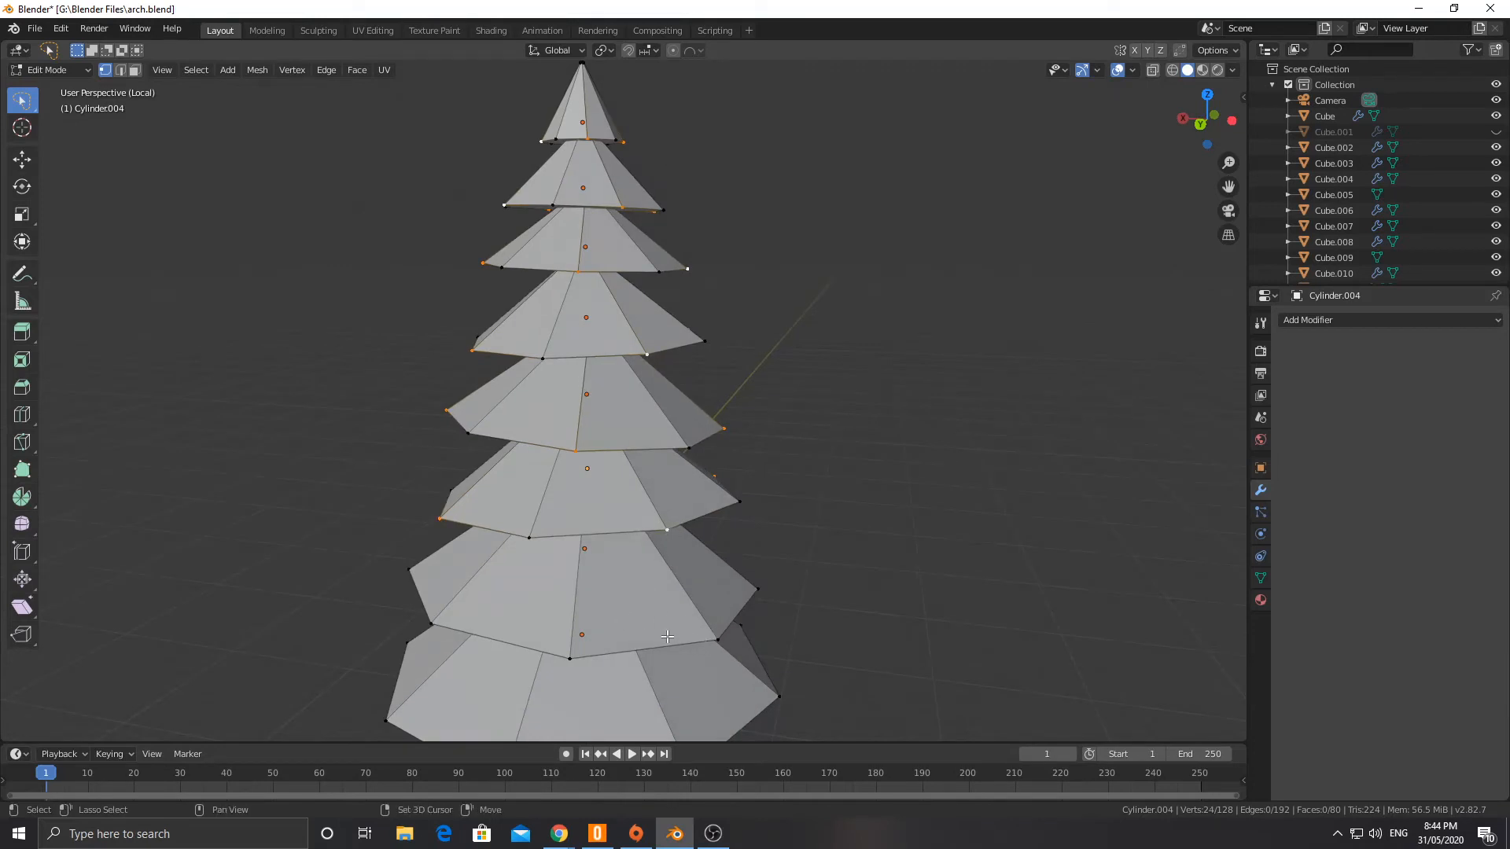
{"action": "left_click", "coordinate": [577, 652], "text": "shift"}
{"action": "middle_click_drag", "start_coordinate": [578, 652], "coordinate": [579, 579]}
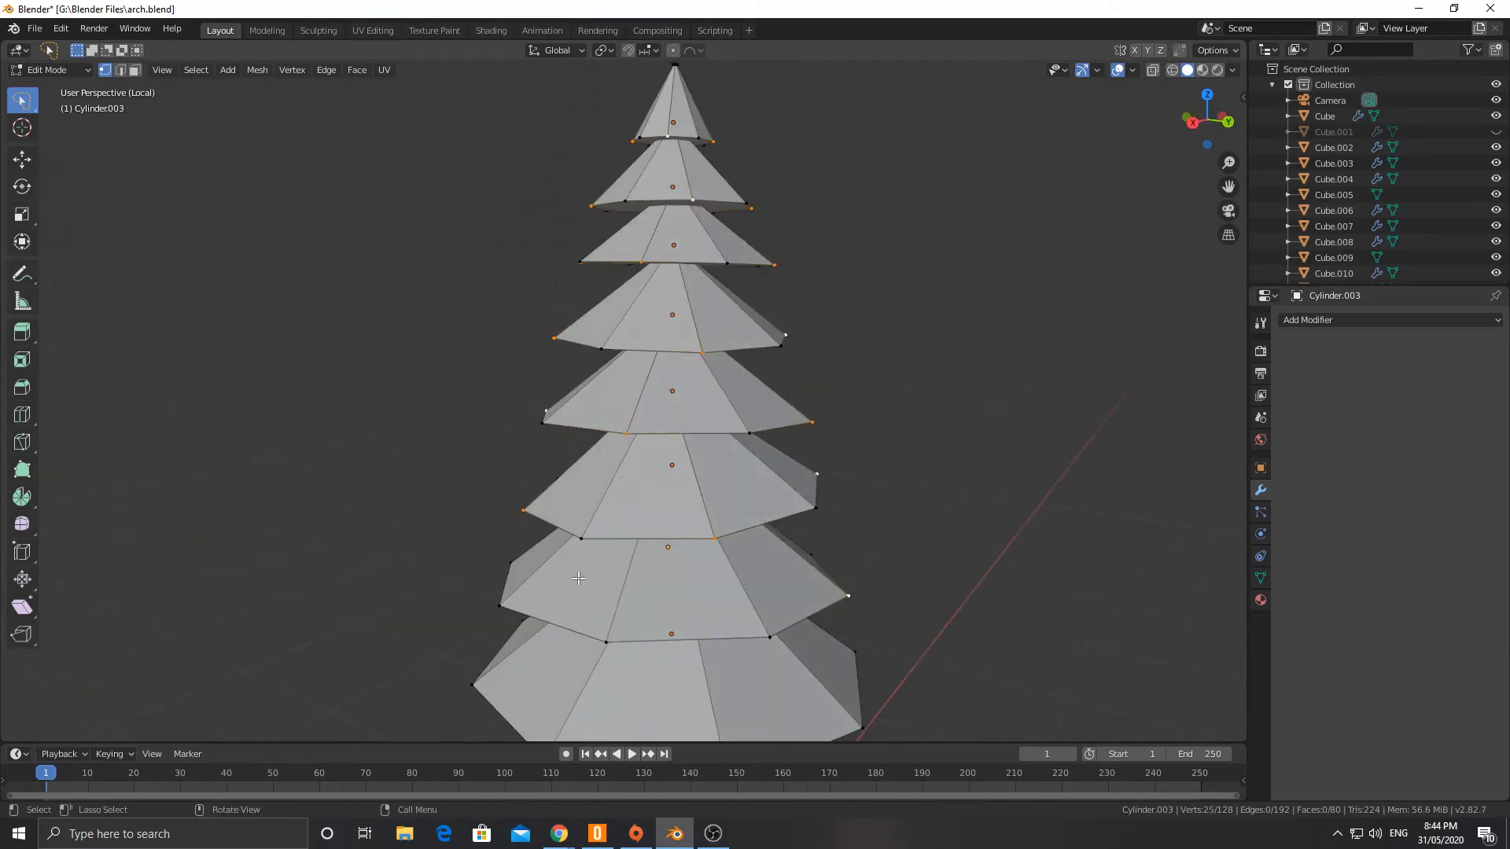
{"action": "left_click", "coordinate": [616, 639], "text": "shift"}
{"action": "middle_click_drag", "start_coordinate": [486, 578], "coordinate": [607, 602]}
{"action": "left_click", "coordinate": [518, 565], "text": "shift"}
{"action": "middle_click_drag", "start_coordinate": [516, 564], "coordinate": [665, 560]}
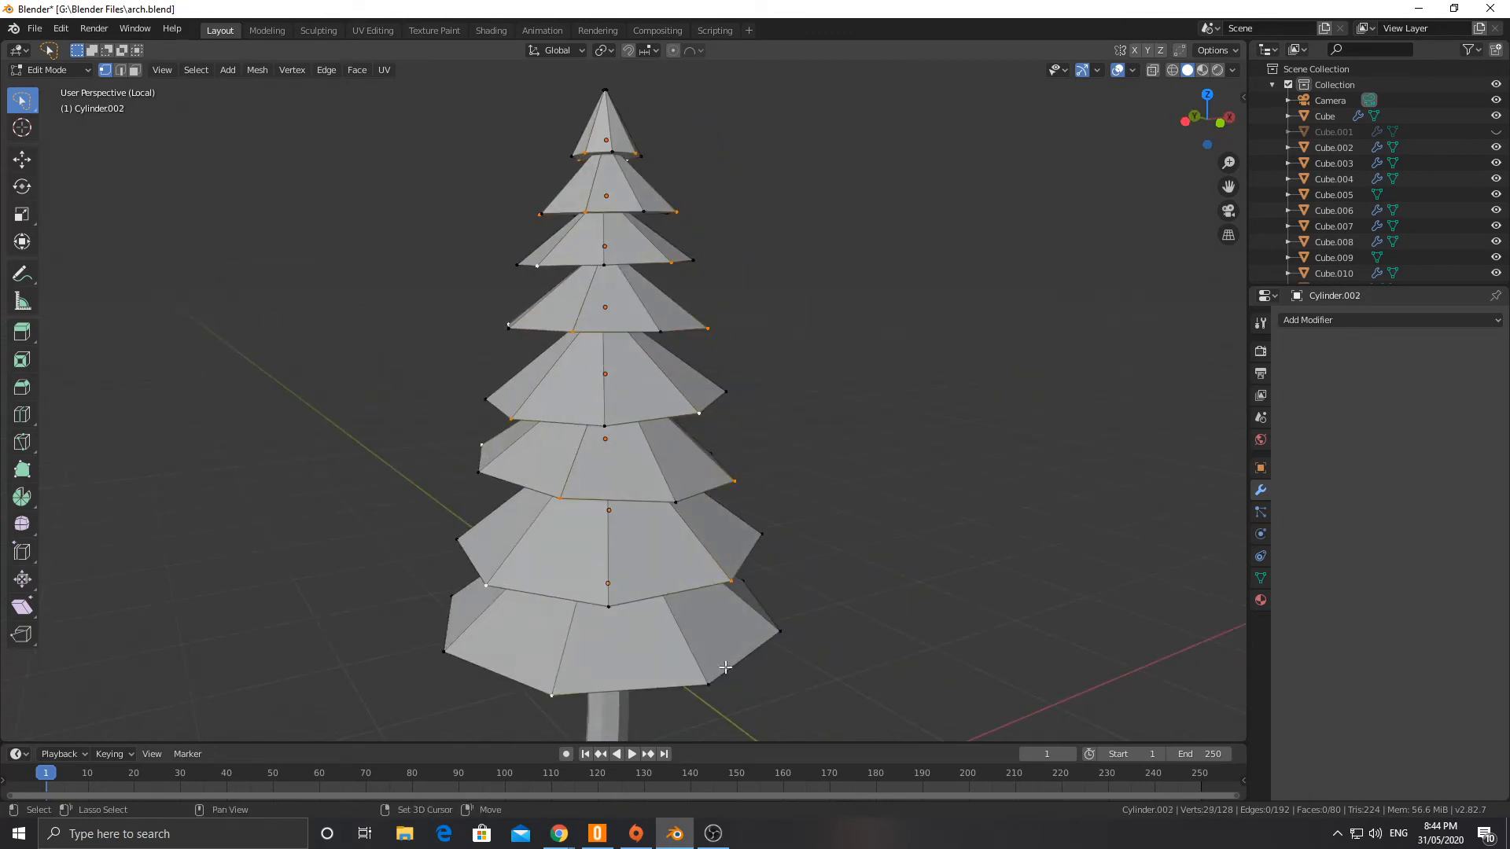
Step: Add every second lower-rim vertex of the bottom cone to the selection and lower all selected rim vertices 0.28 m along Z
{"action": "middle_click_drag", "start_coordinate": [790, 652], "coordinate": [711, 715]}
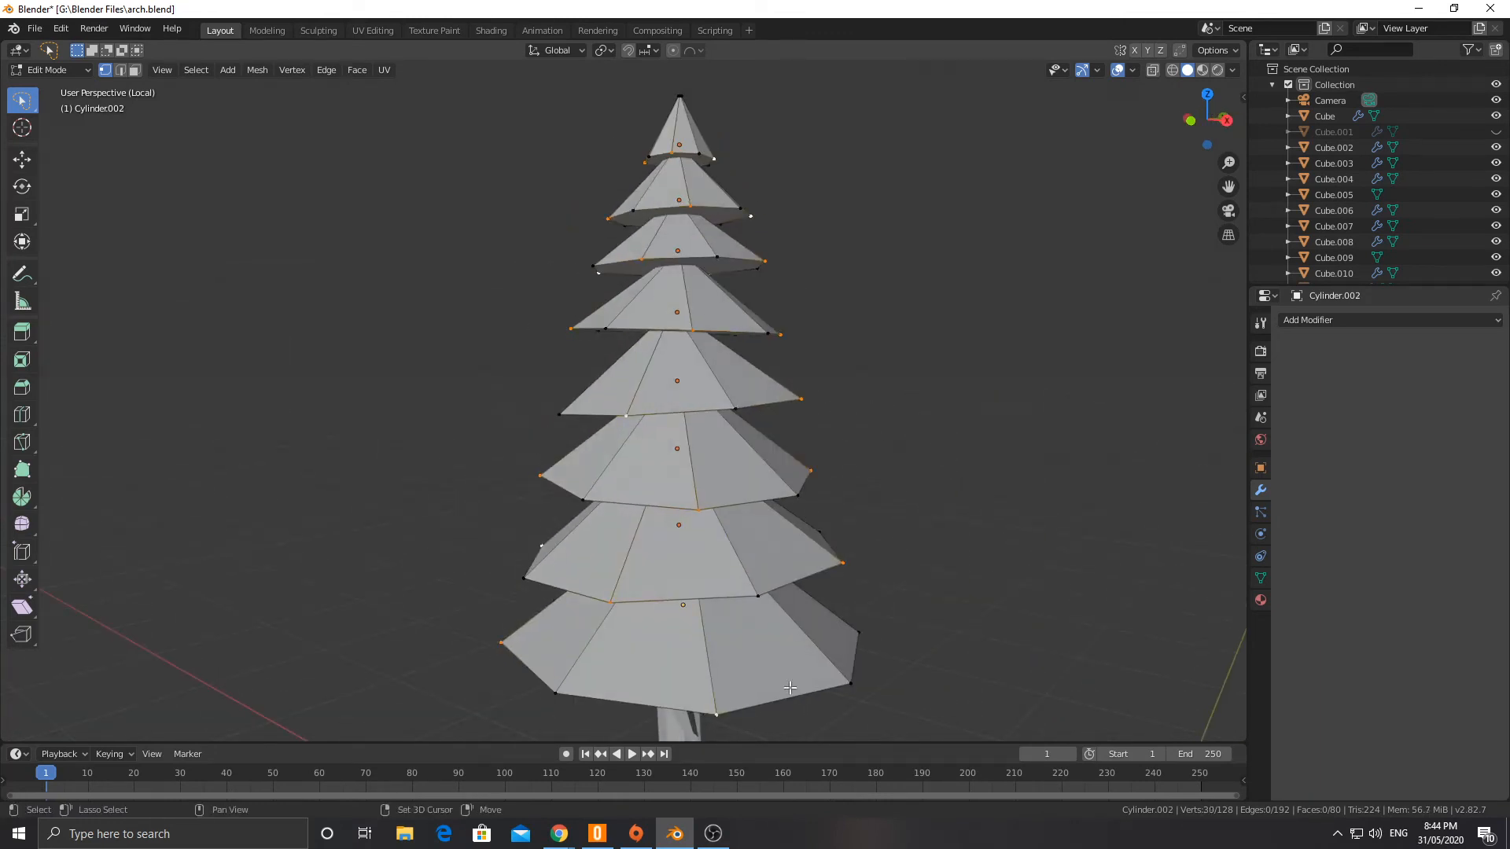
{"action": "middle_click_drag", "start_coordinate": [790, 687], "coordinate": [722, 610]}
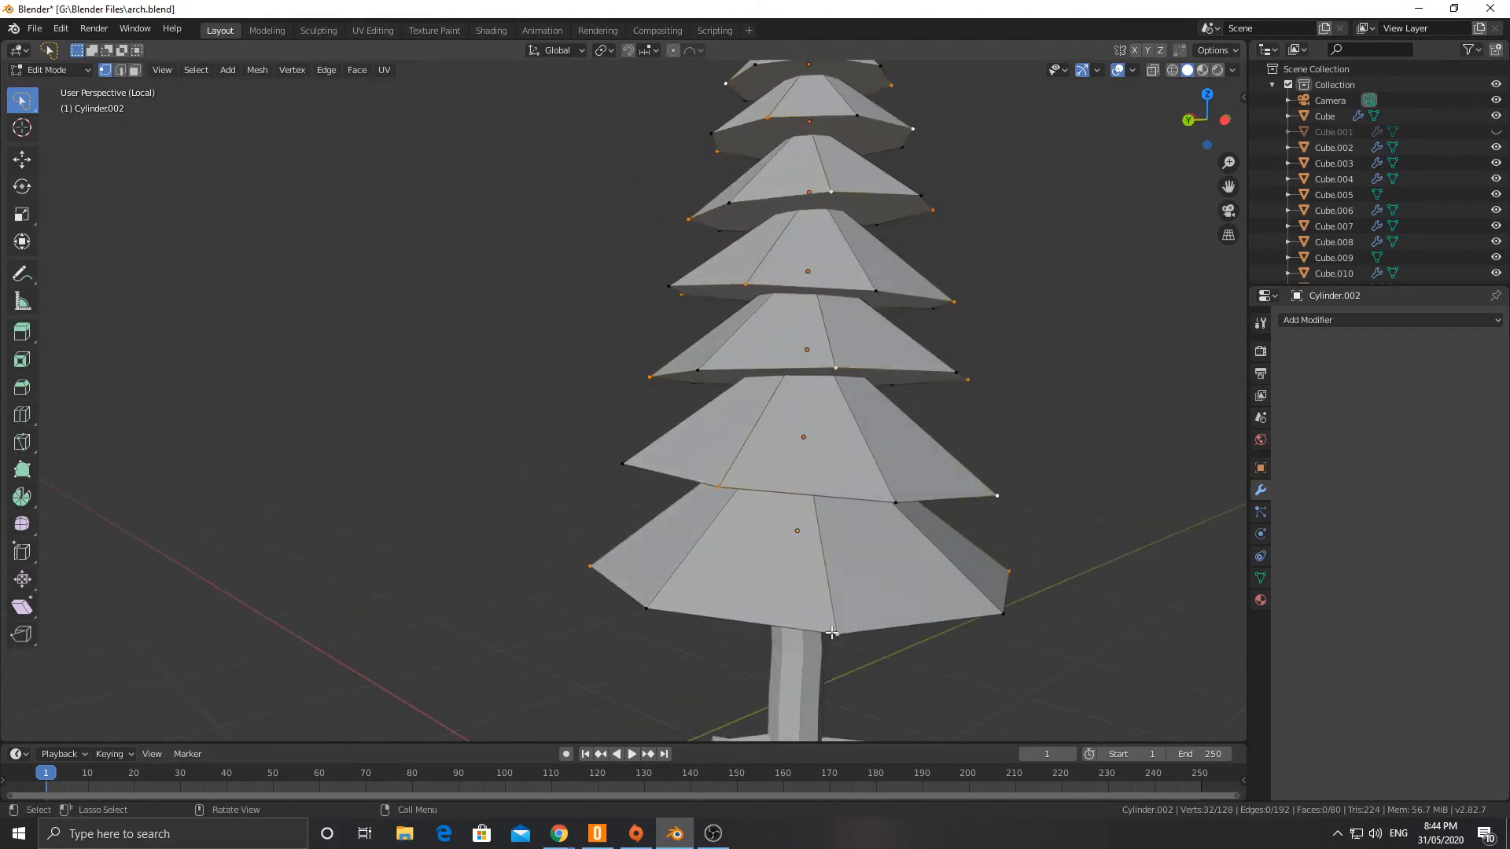
{"action": "key", "text": "g"}
{"action": "key", "text": "z"}
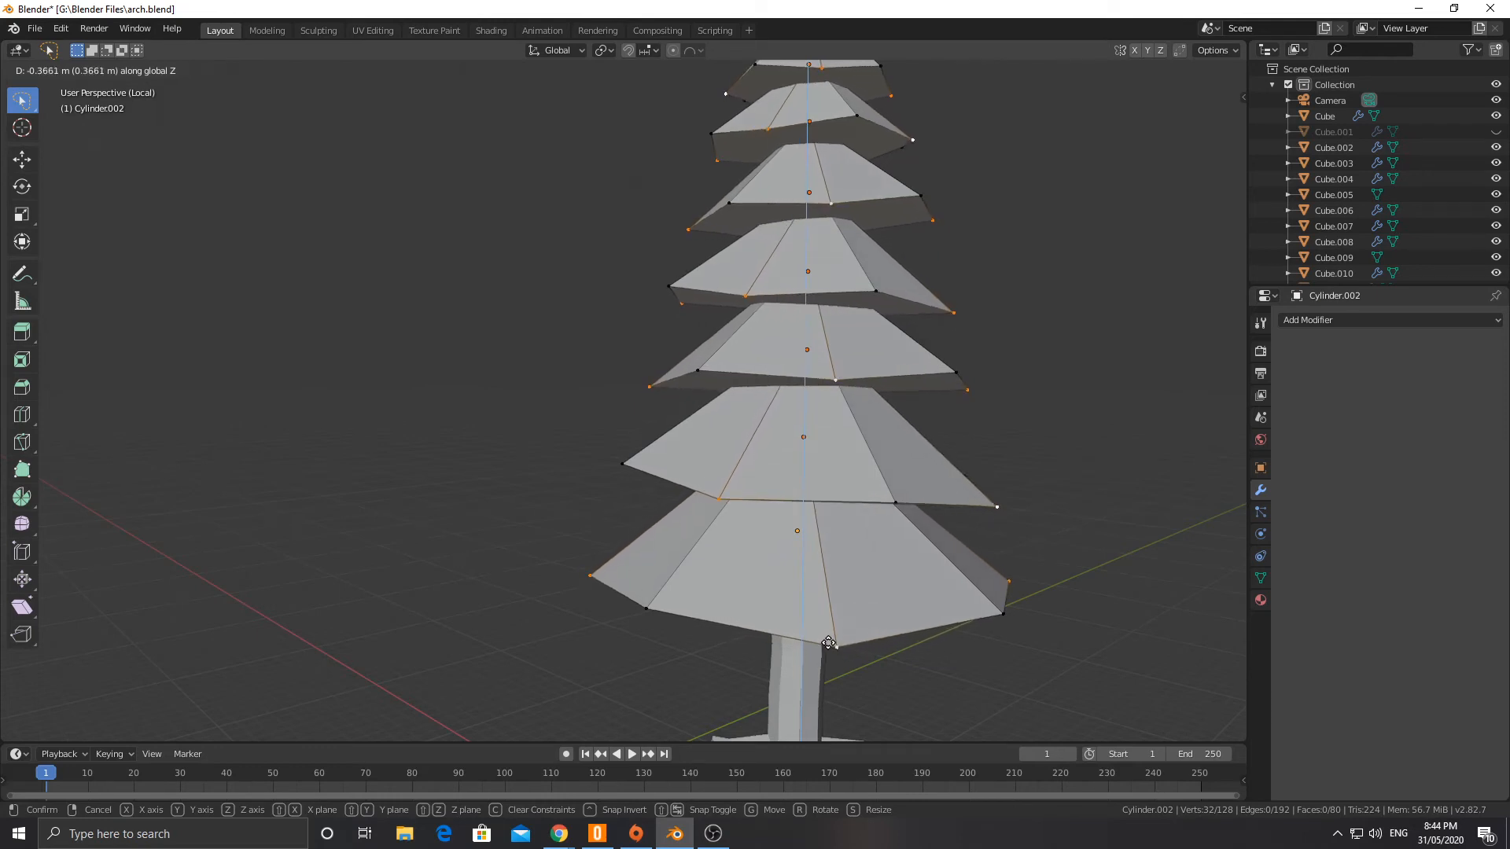
{"action": "left_click", "coordinate": [826, 642]}
{"action": "scroll", "coordinate": [643, 450], "scroll_direction": "down", "scroll_amount": 2}
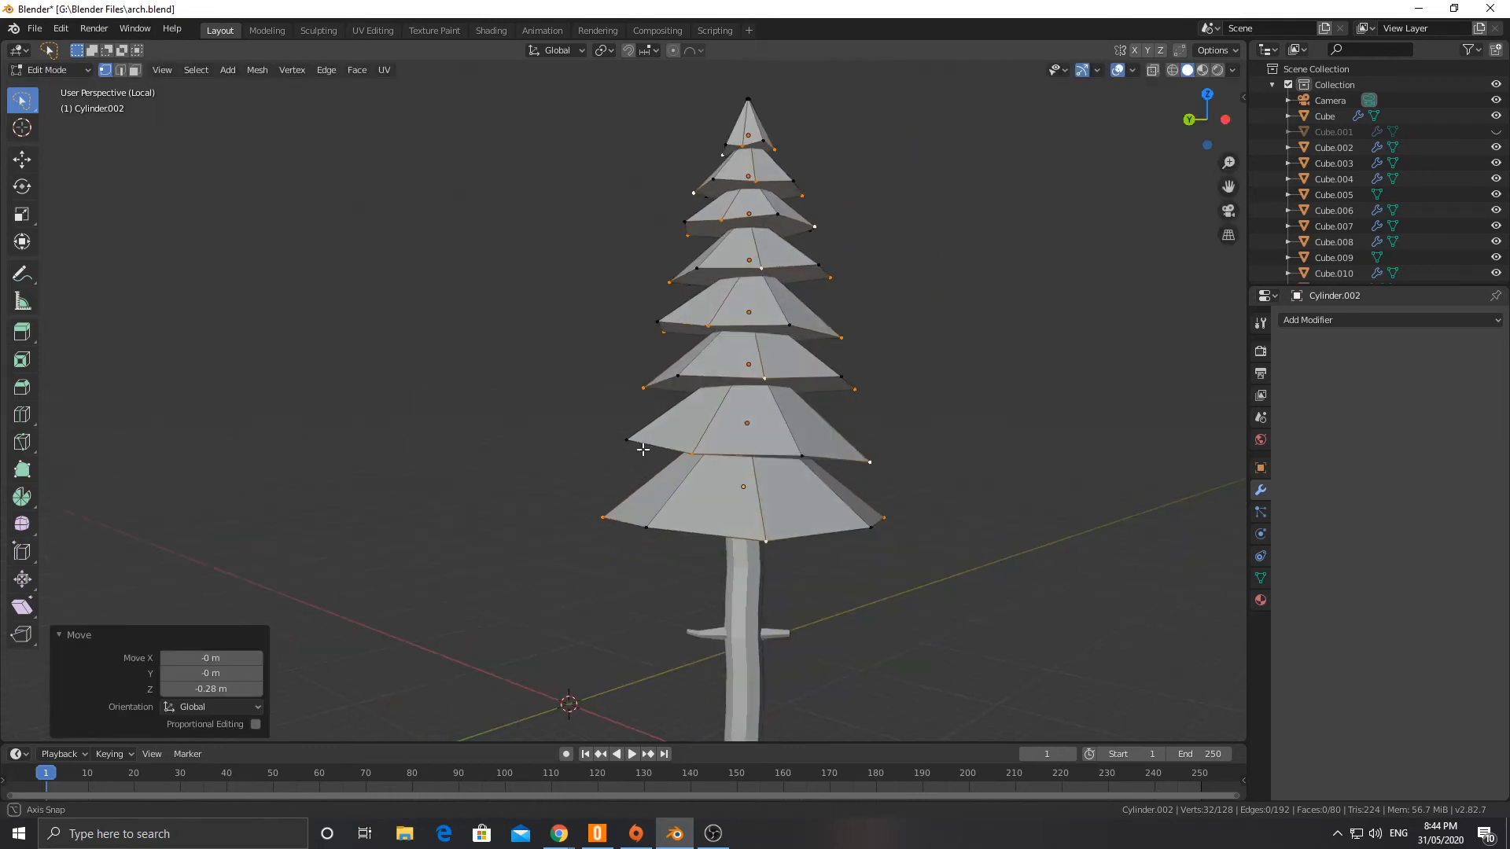
{"action": "middle_click_drag", "start_coordinate": [643, 449], "coordinate": [597, 503]}
{"action": "key", "text": "Tab"}
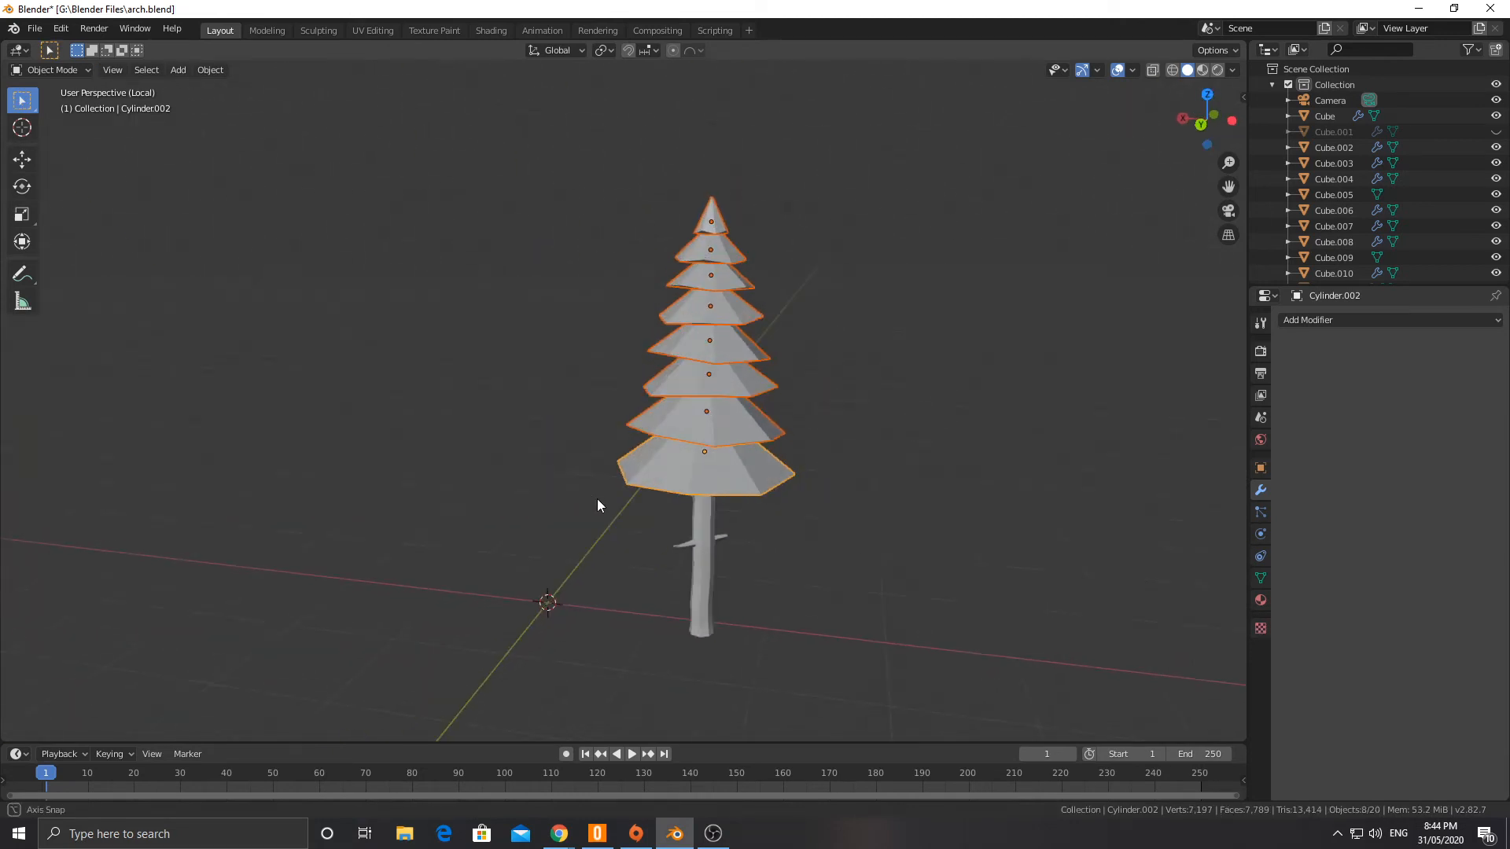
Step: Try a Triangulate modifier on the bottom canopy cone in Object Mode and remove it
{"action": "left_click", "coordinate": [1305, 320]}
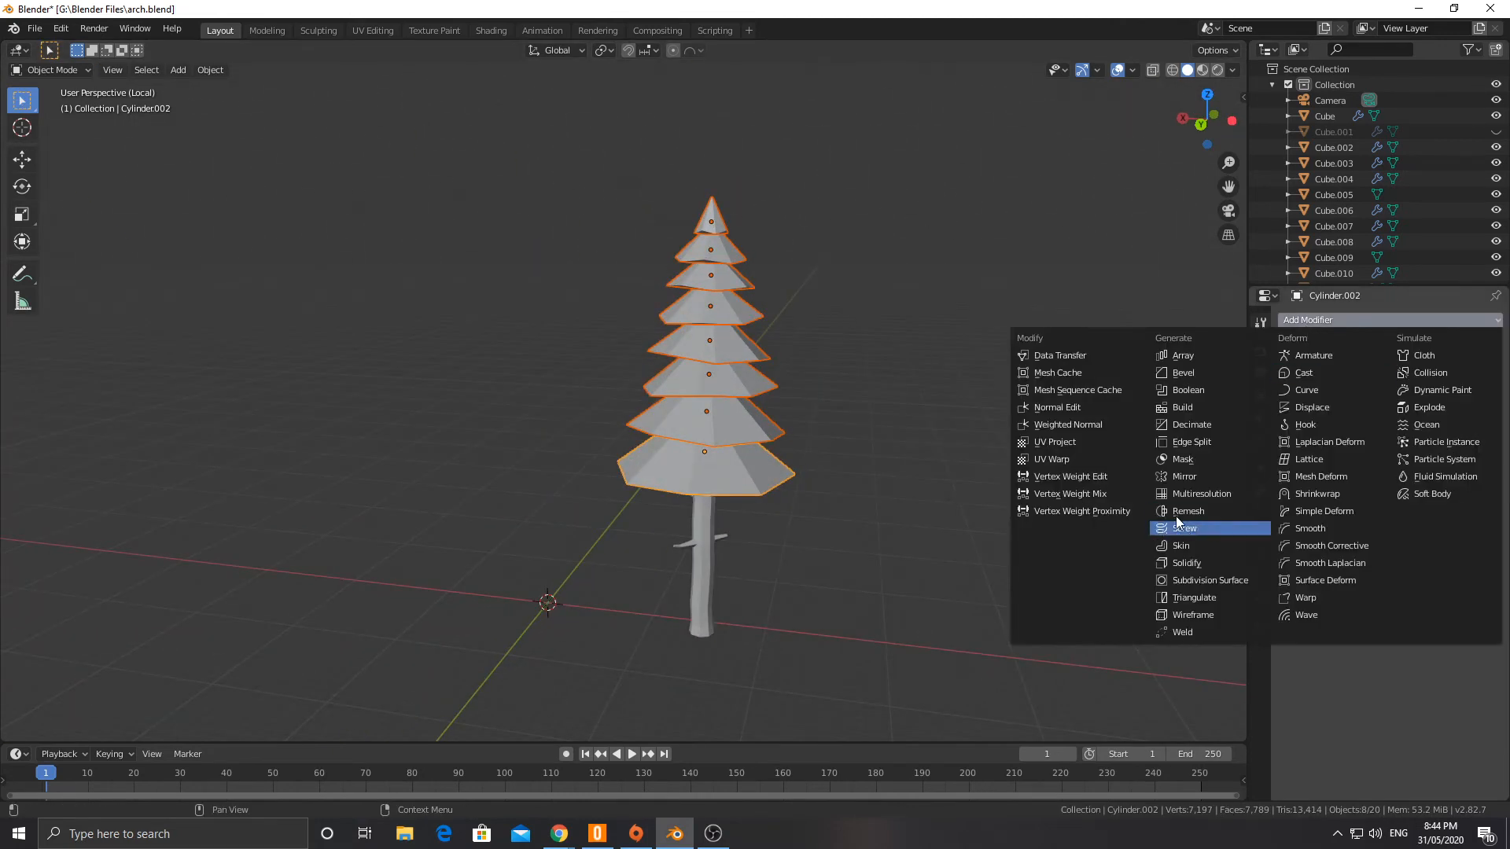
{"action": "left_click", "coordinate": [1189, 595]}
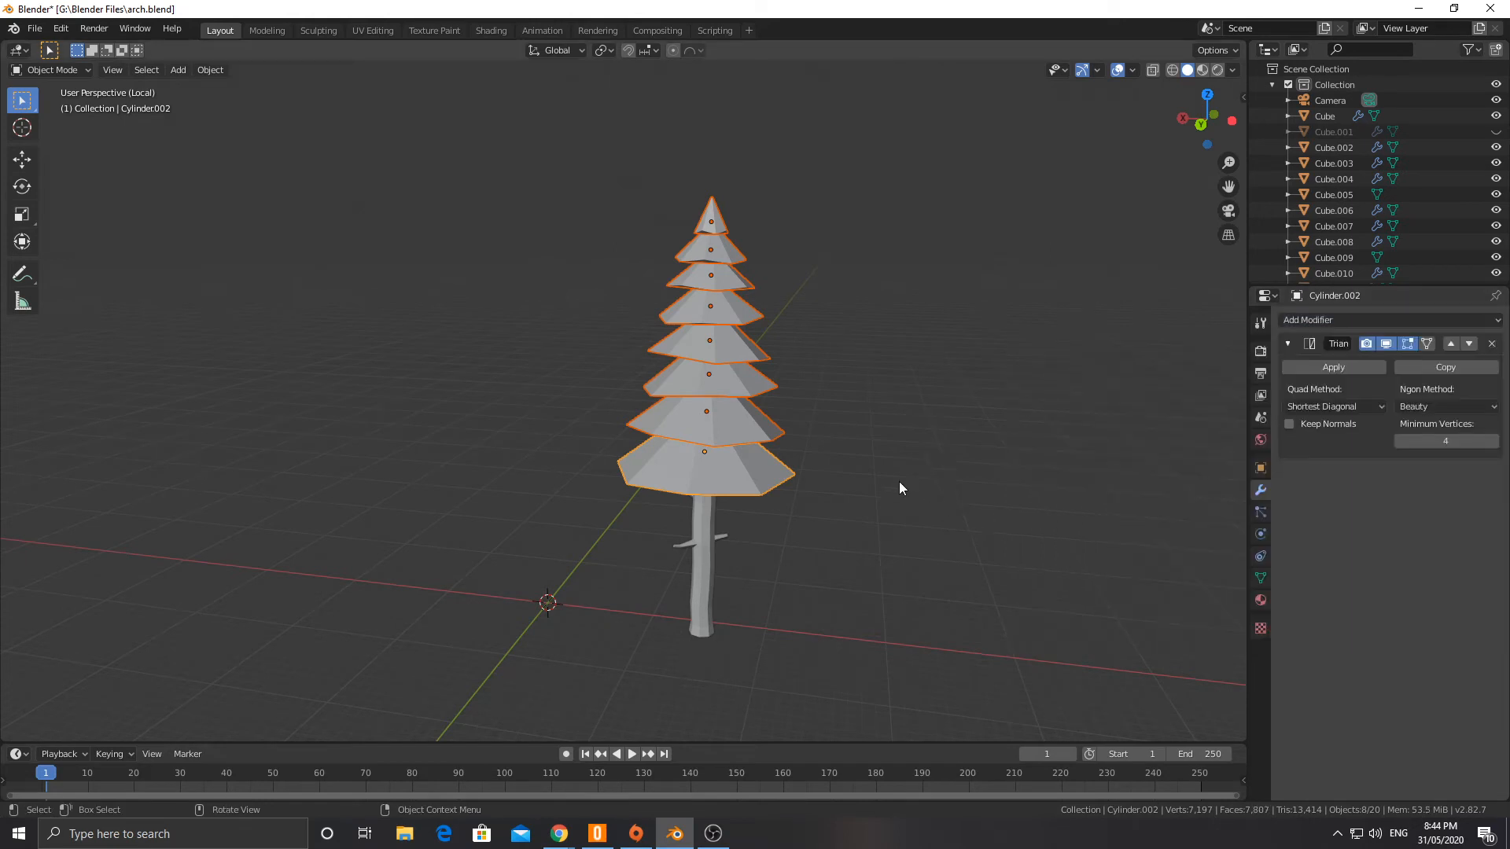
{"action": "scroll", "coordinate": [777, 385], "scroll_direction": "up", "scroll_amount": 5}
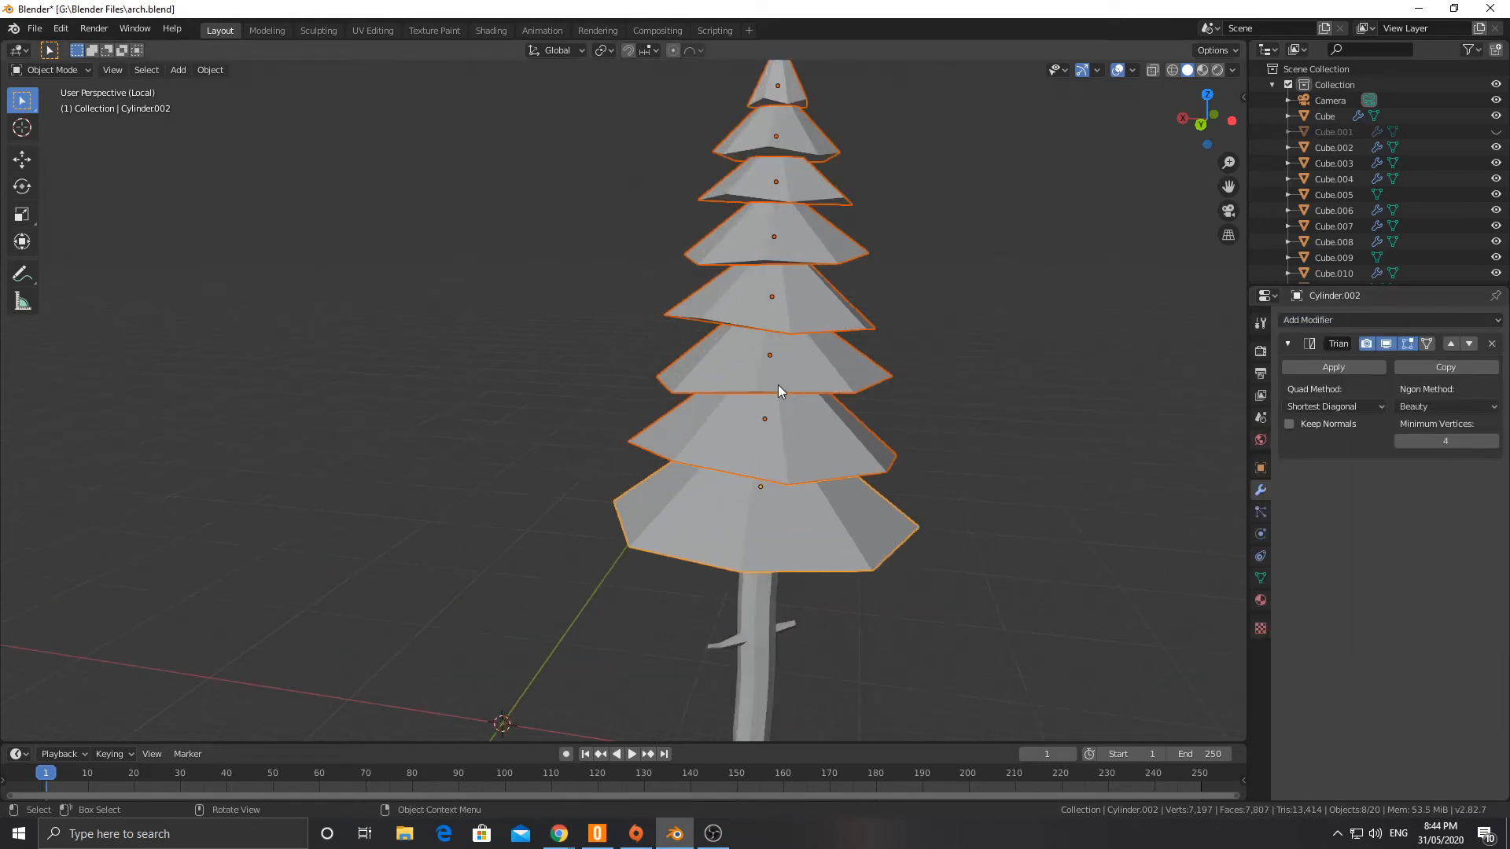
{"action": "scroll", "coordinate": [798, 410], "scroll_direction": "down", "scroll_amount": 3}
{"action": "key", "text": "Tab"}
{"action": "key", "text": "Tab"}
{"action": "scroll", "coordinate": [786, 403], "scroll_direction": "down", "scroll_amount": 1}
{"action": "middle_click_drag", "start_coordinate": [786, 402], "coordinate": [783, 358]}
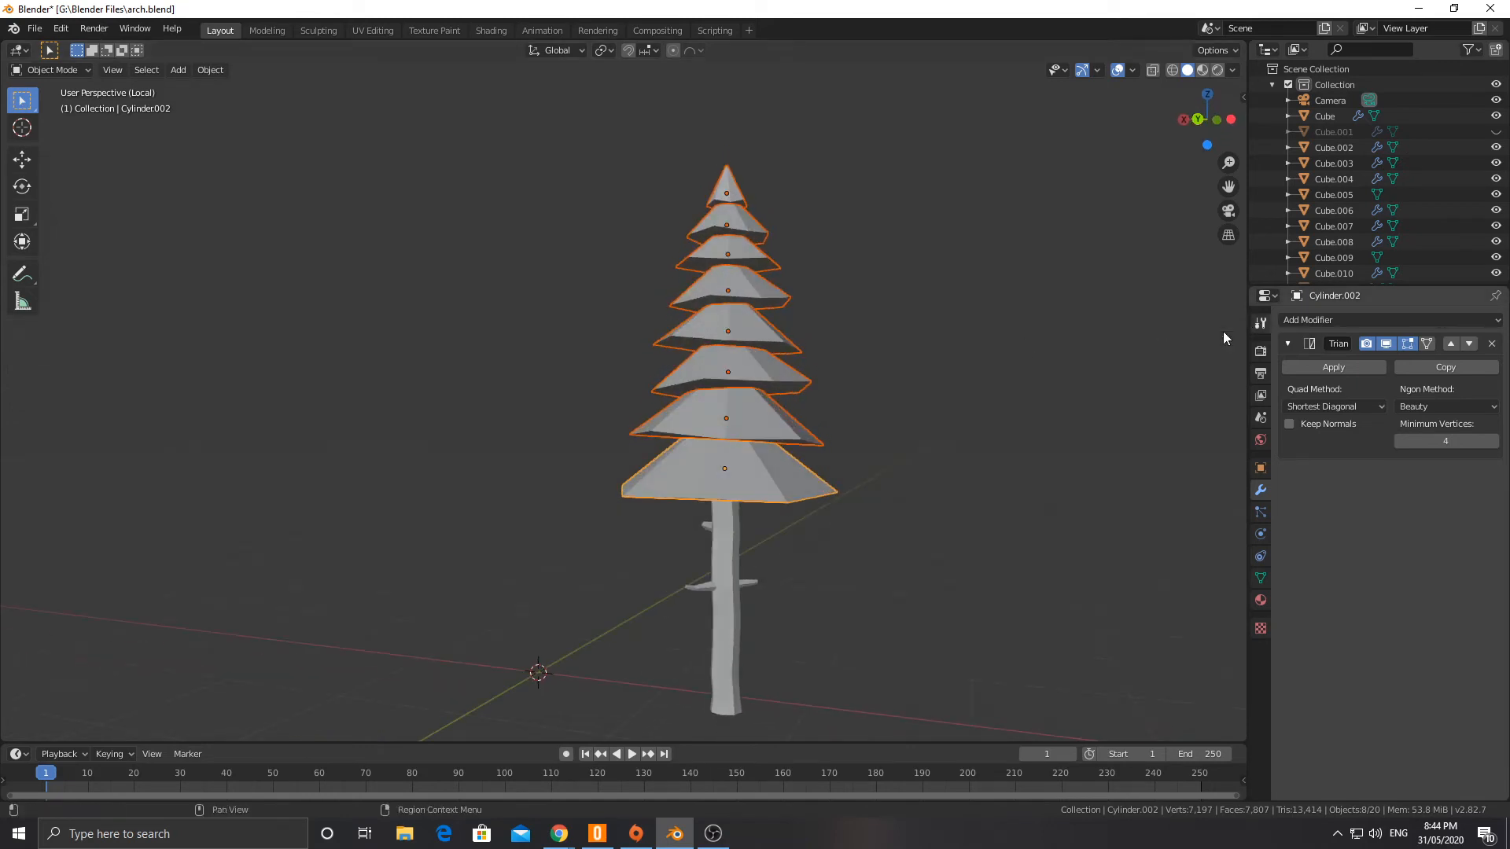
{"action": "left_click", "coordinate": [1492, 344]}
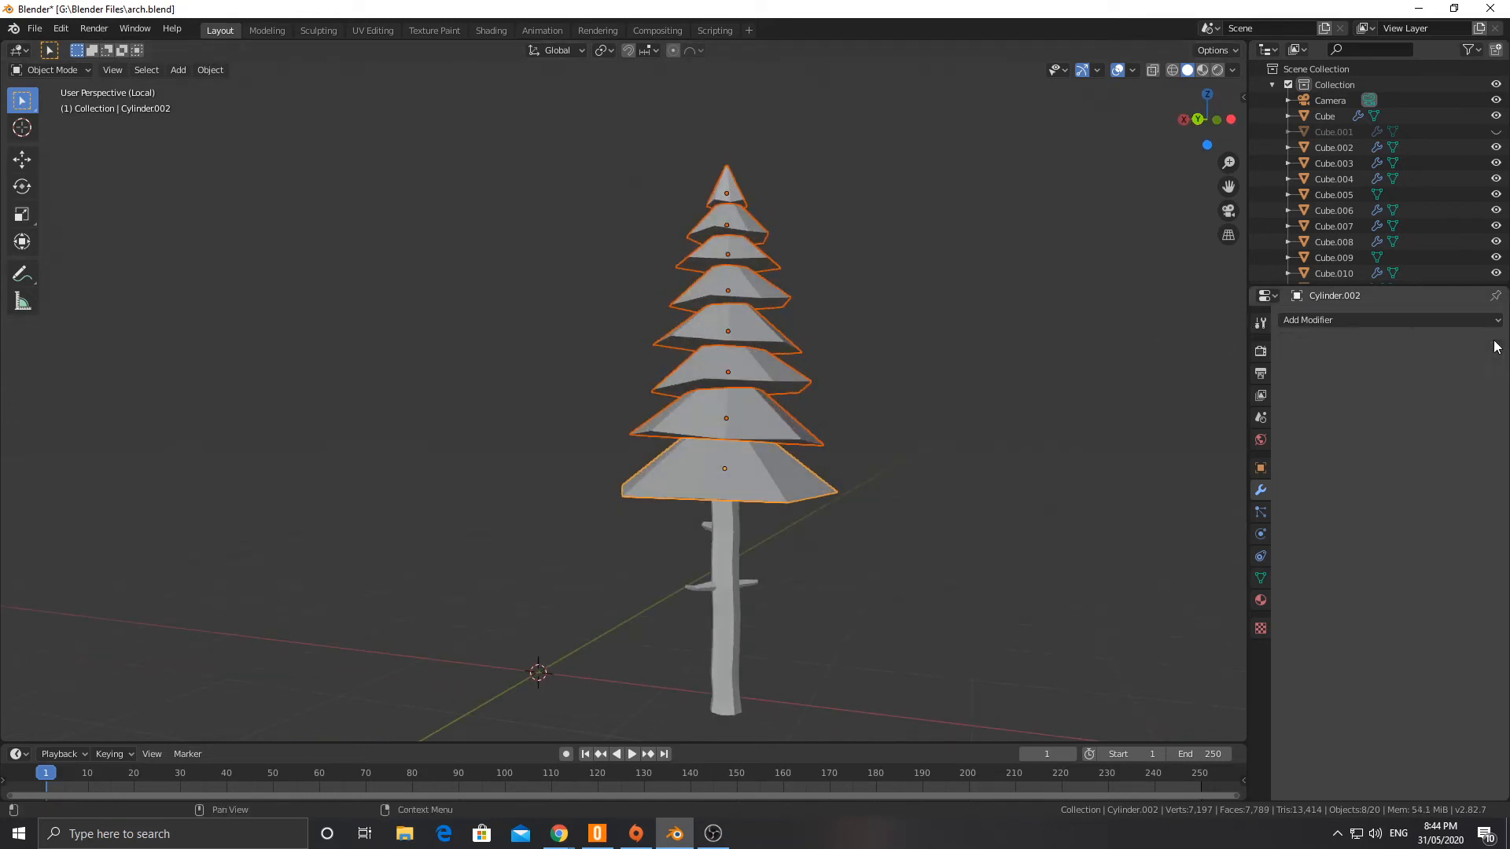
Step: Lower the selected rim vertices of all eight cones a further 0.536 m along Z
{"action": "middle_click_drag", "start_coordinate": [820, 367], "coordinate": [880, 303]}
{"action": "scroll", "coordinate": [801, 409], "scroll_direction": "up", "scroll_amount": 3}
{"action": "key", "text": "Tab"}
{"action": "scroll", "coordinate": [814, 420], "scroll_direction": "down", "scroll_amount": 2}
{"action": "middle_click_drag", "start_coordinate": [783, 404], "coordinate": [775, 436]}
{"action": "scroll", "coordinate": [775, 437], "scroll_direction": "up", "scroll_amount": 2}
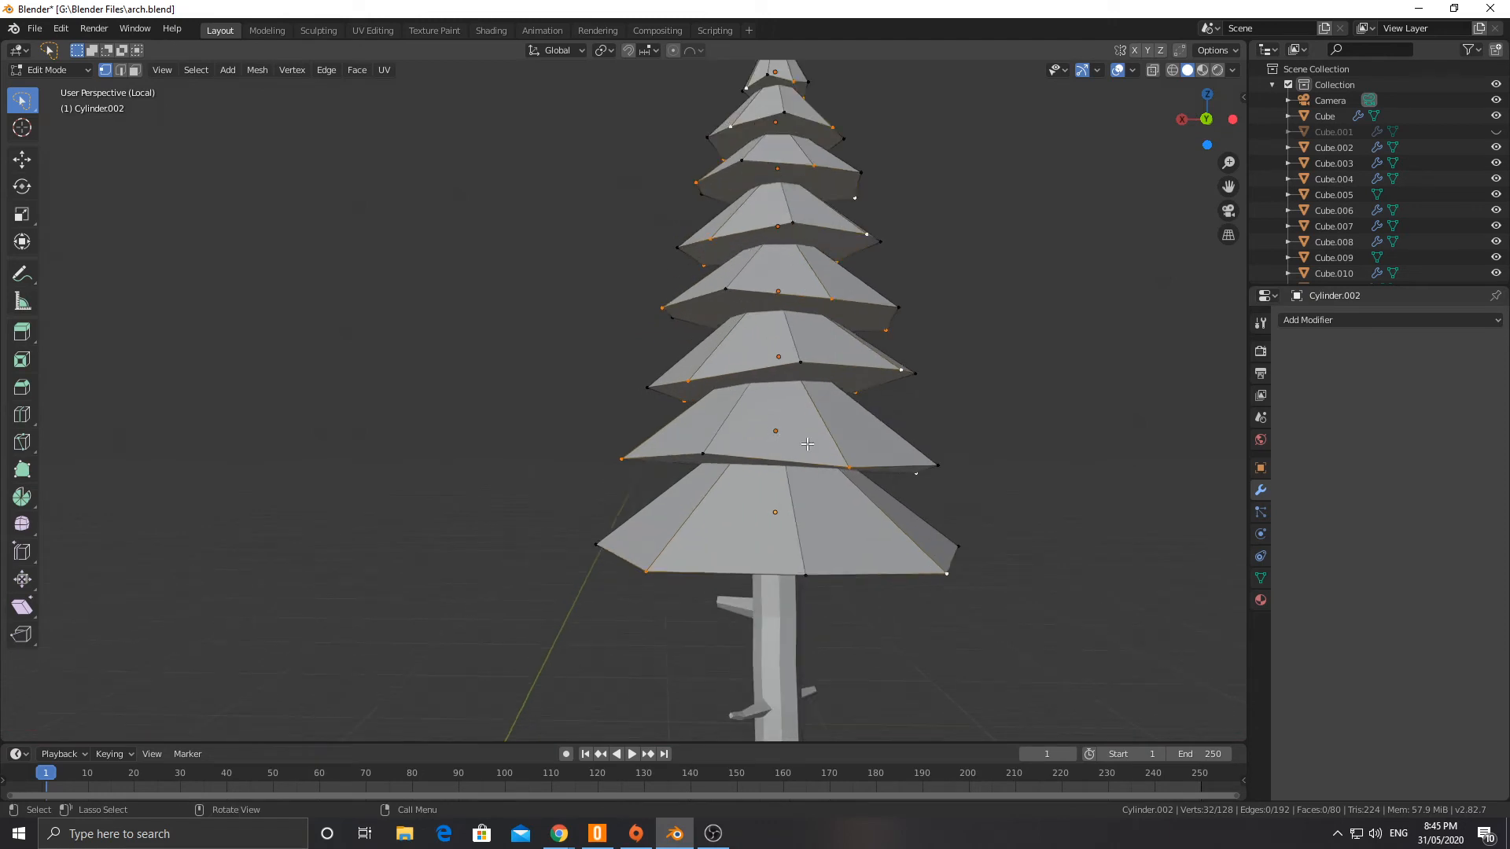
{"action": "key", "text": "g"}
{"action": "key", "text": "z"}
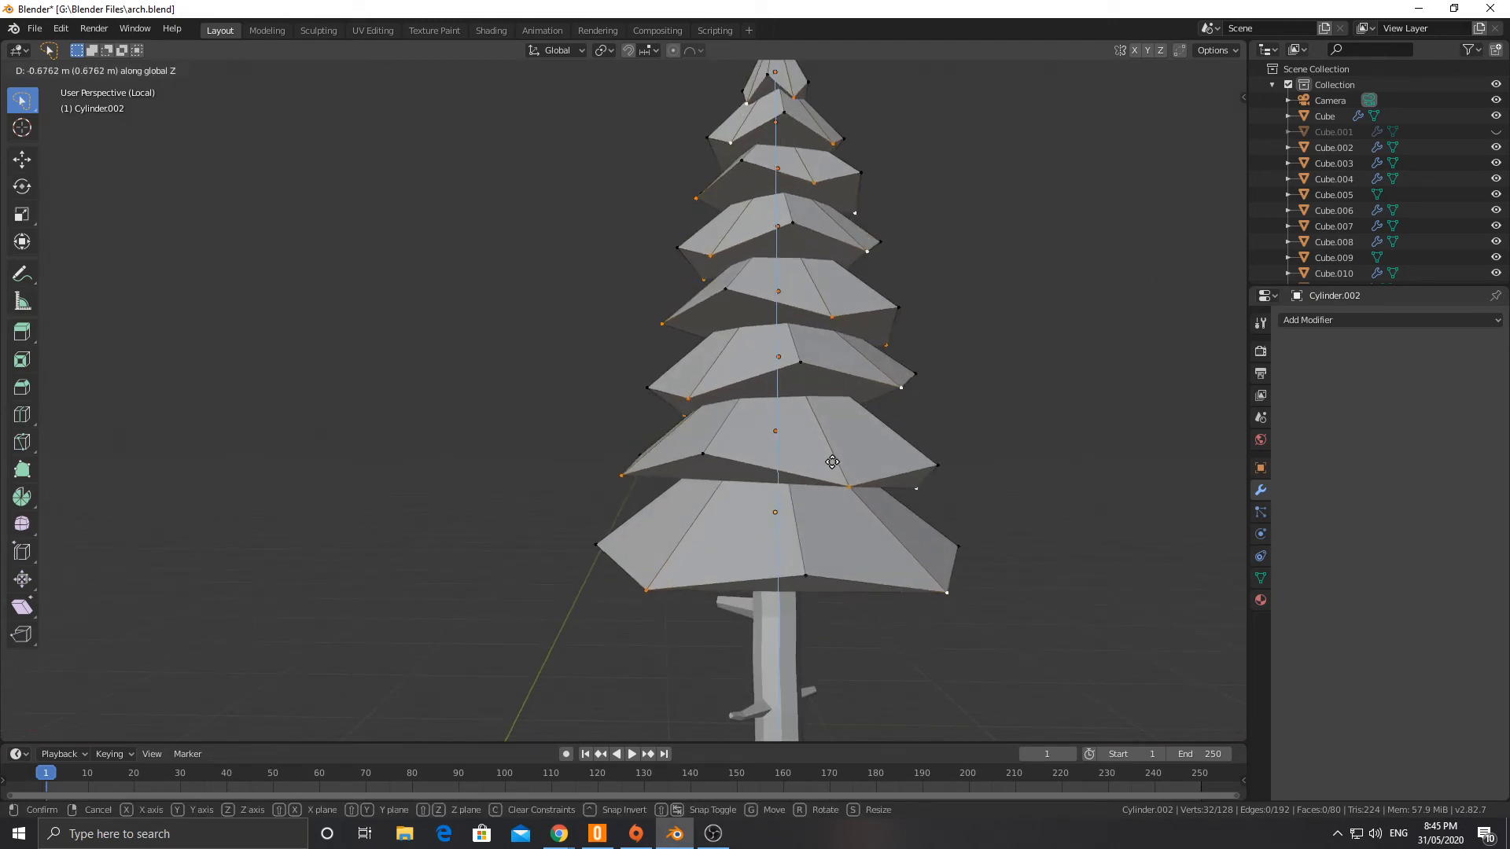
{"action": "left_click", "coordinate": [828, 458]}
Step: Add a Triangulate modifier to the bottom cone in Object Mode and compare that cone with the one above it
{"action": "left_click", "coordinate": [1333, 322]}
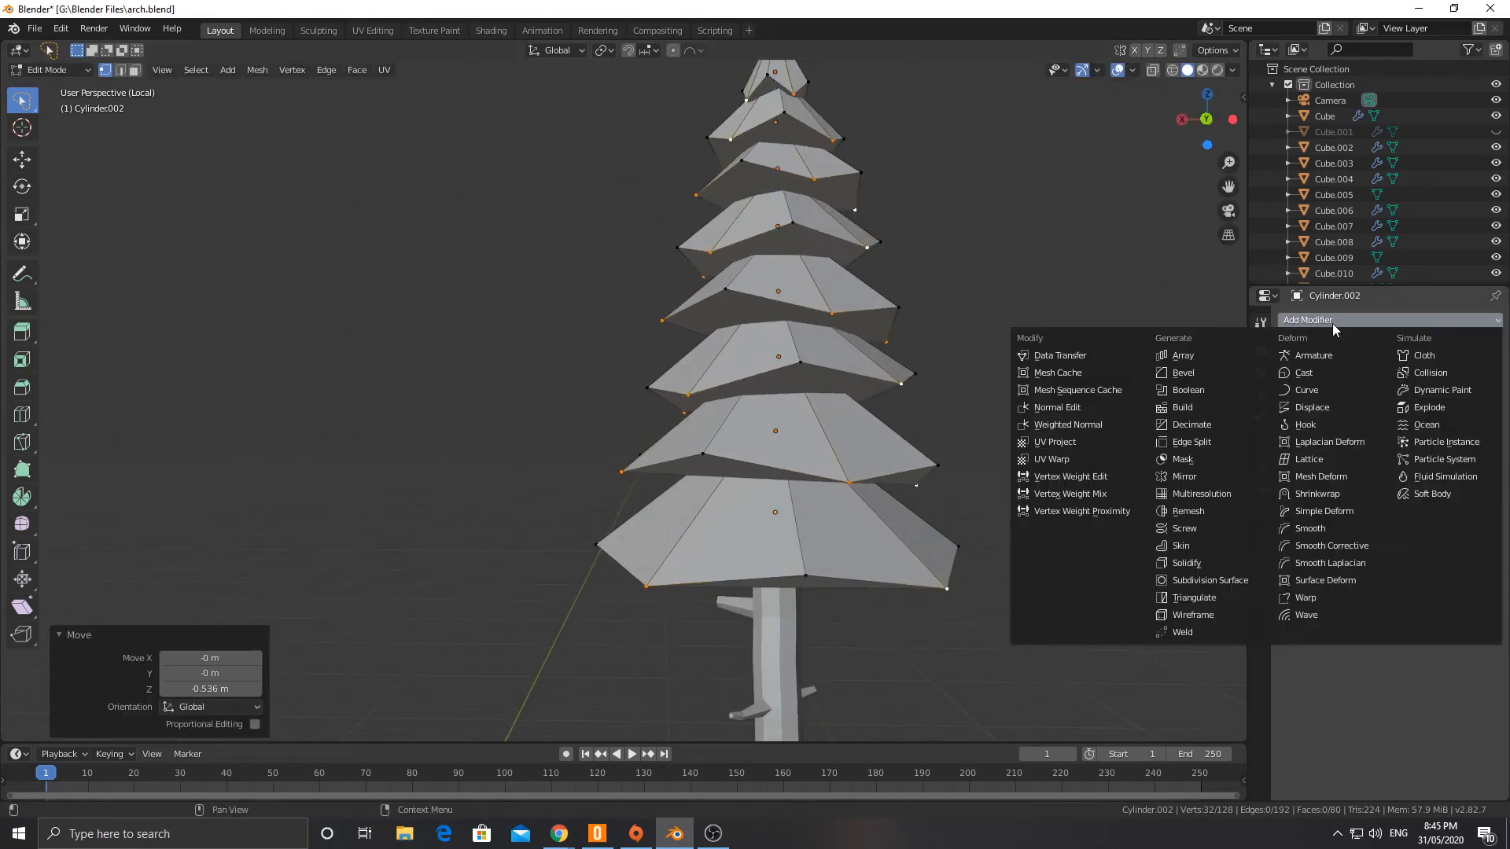
{"action": "key", "text": "Tab"}
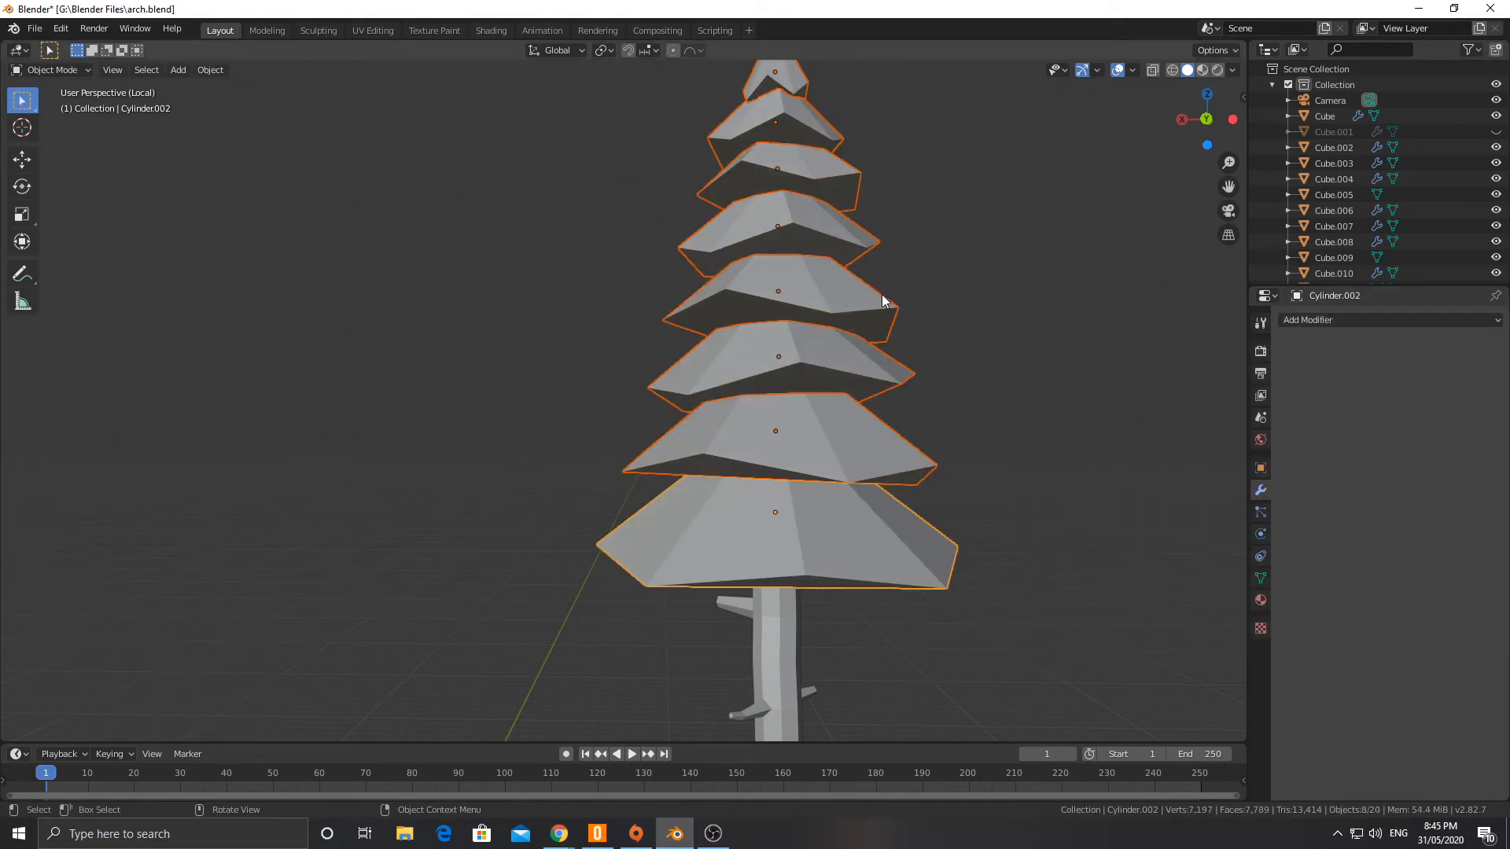
{"action": "left_click", "coordinate": [1320, 318]}
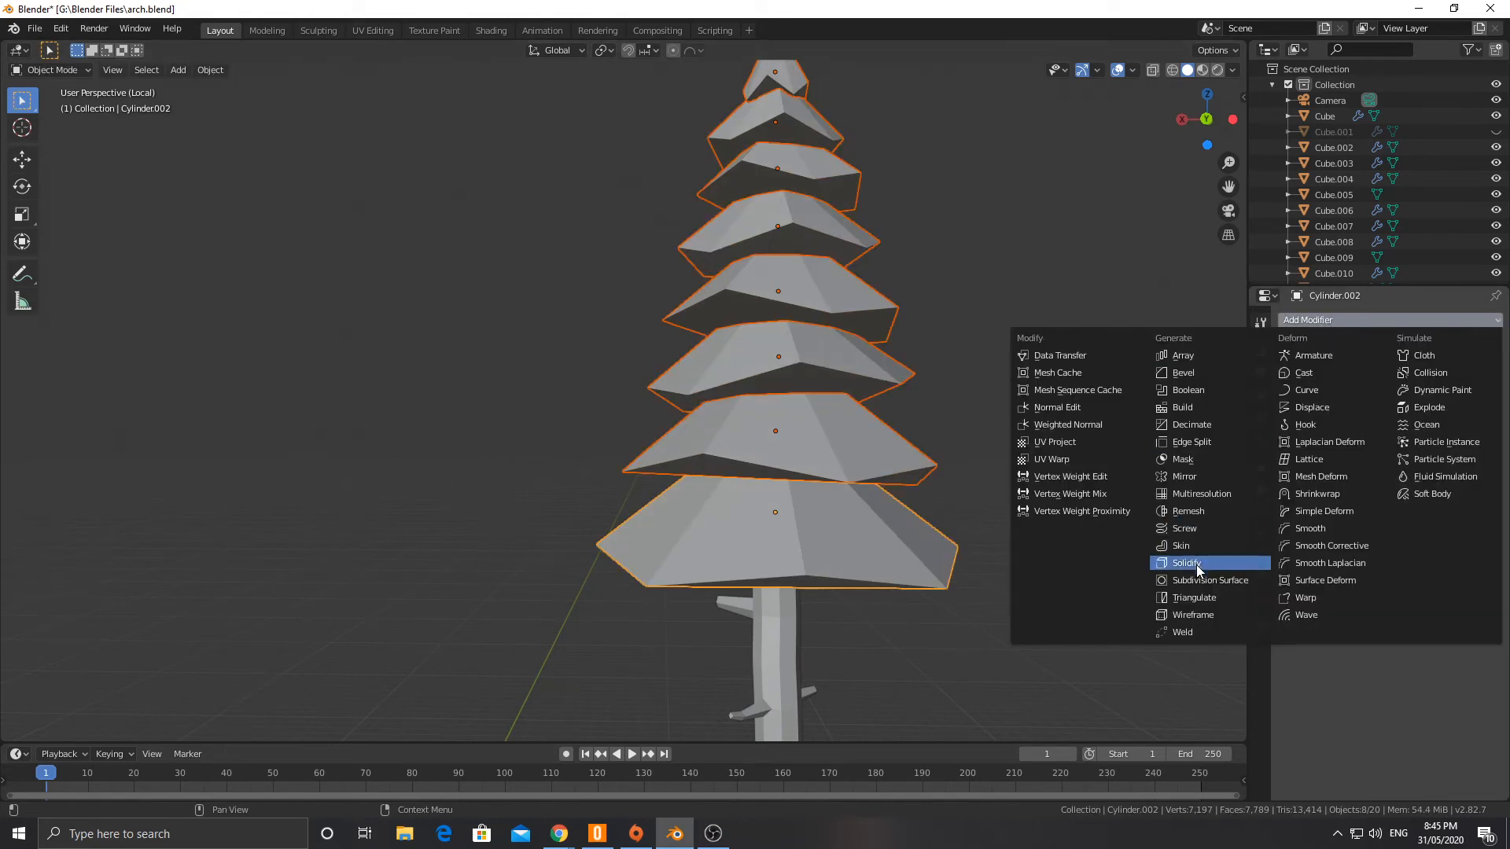
{"action": "left_click", "coordinate": [1197, 596]}
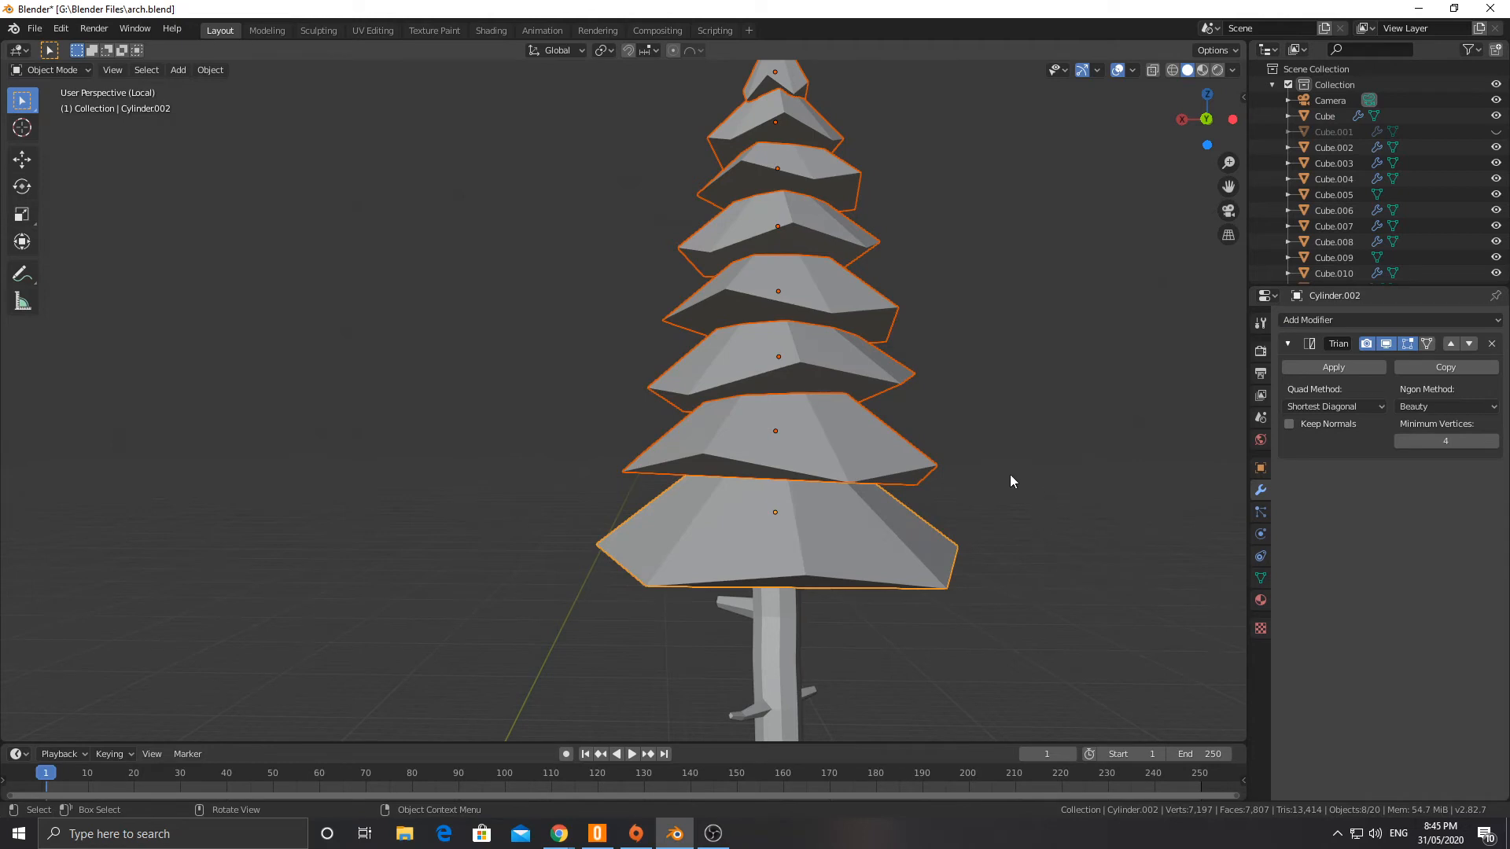
{"action": "left_click", "coordinate": [812, 539]}
{"action": "left_click", "coordinate": [809, 423]}
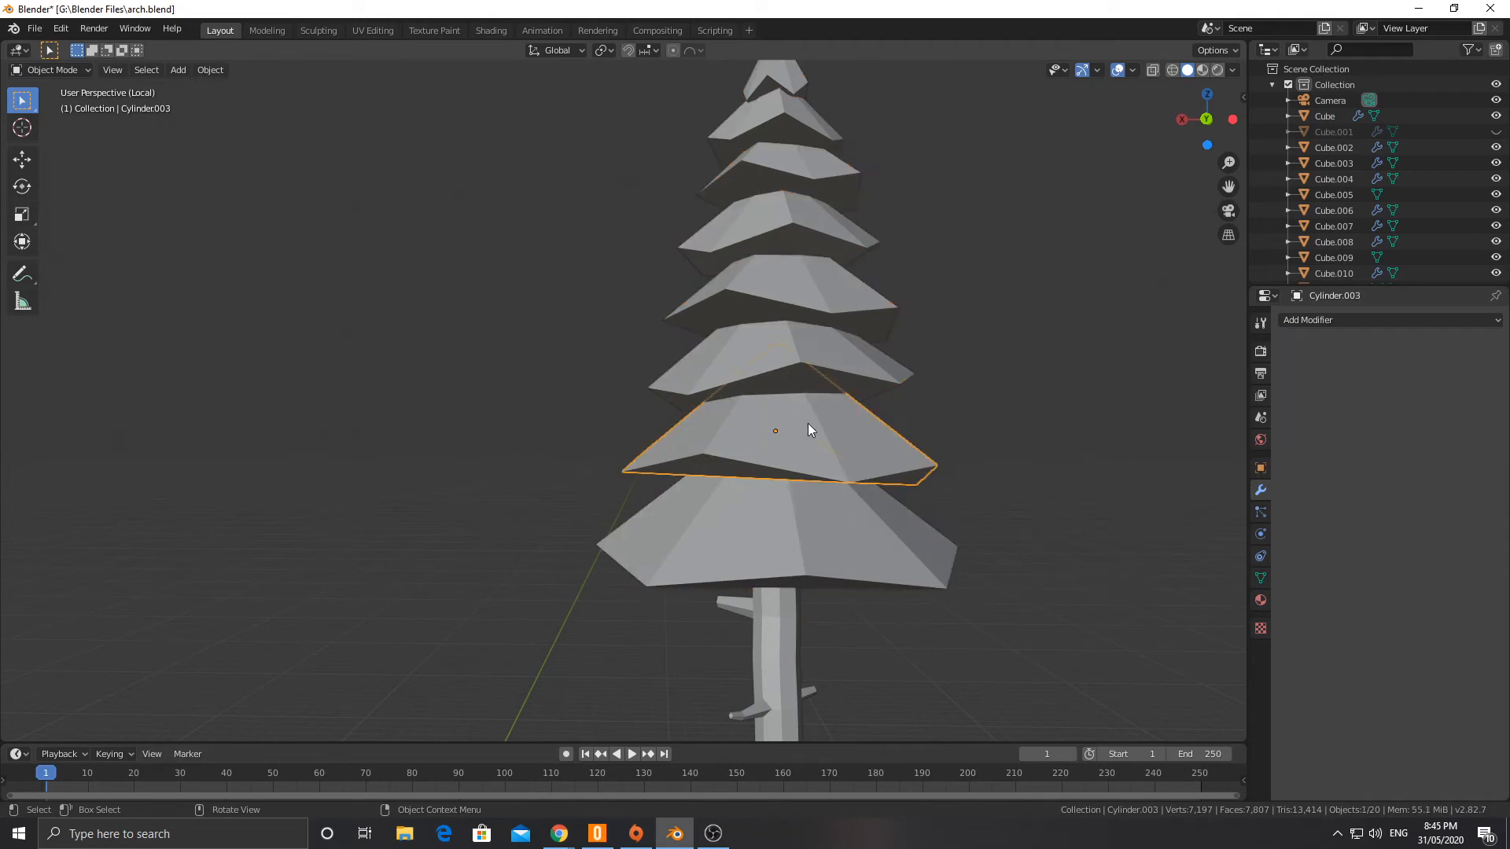
{"action": "left_click", "coordinate": [778, 526]}
{"action": "middle_click_drag", "start_coordinate": [778, 526], "coordinate": [788, 559]}
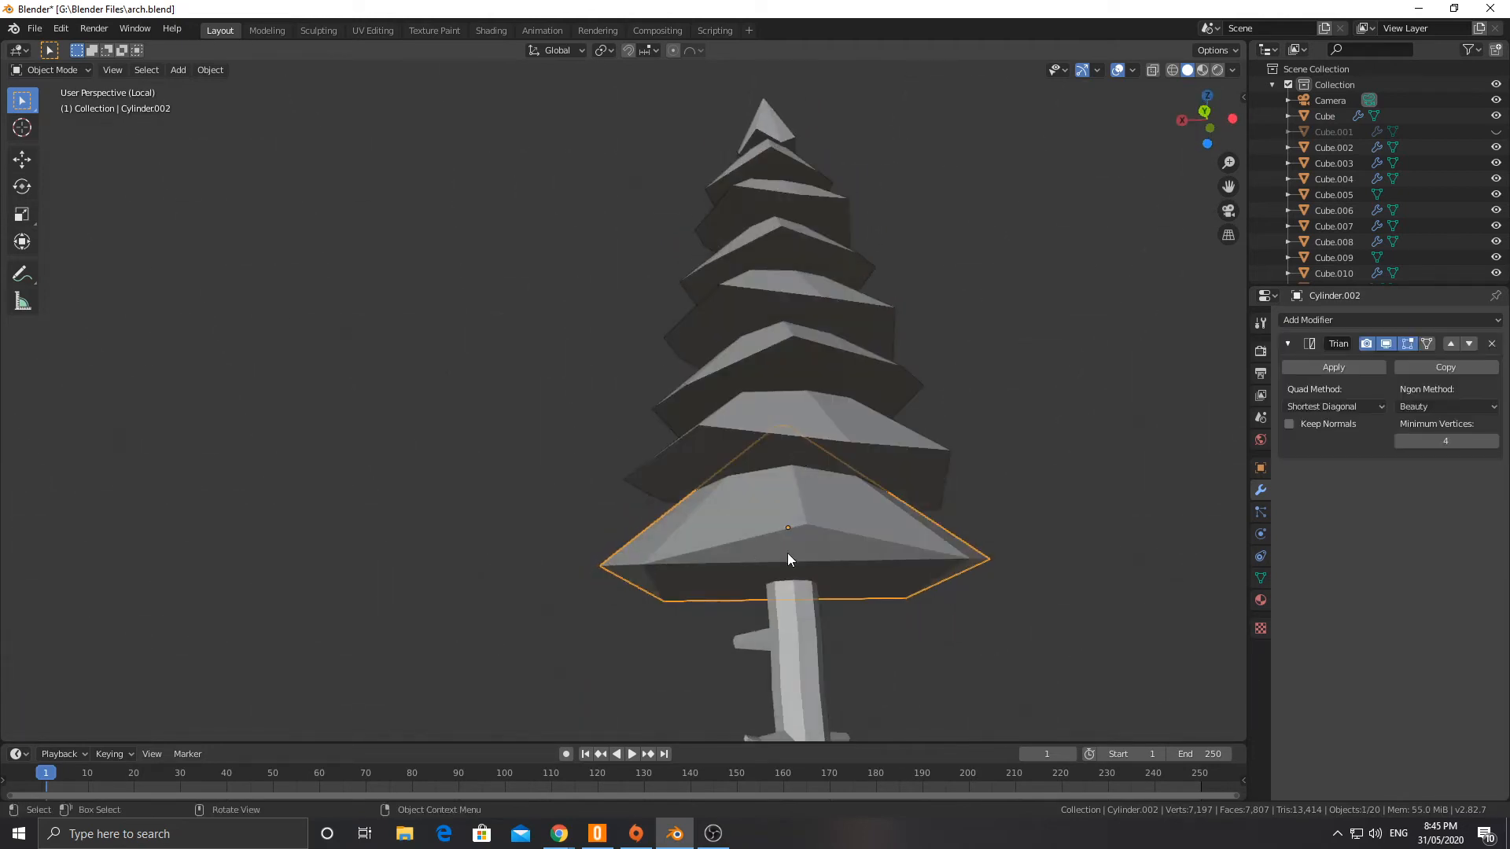
{"action": "left_click", "coordinate": [792, 524]}
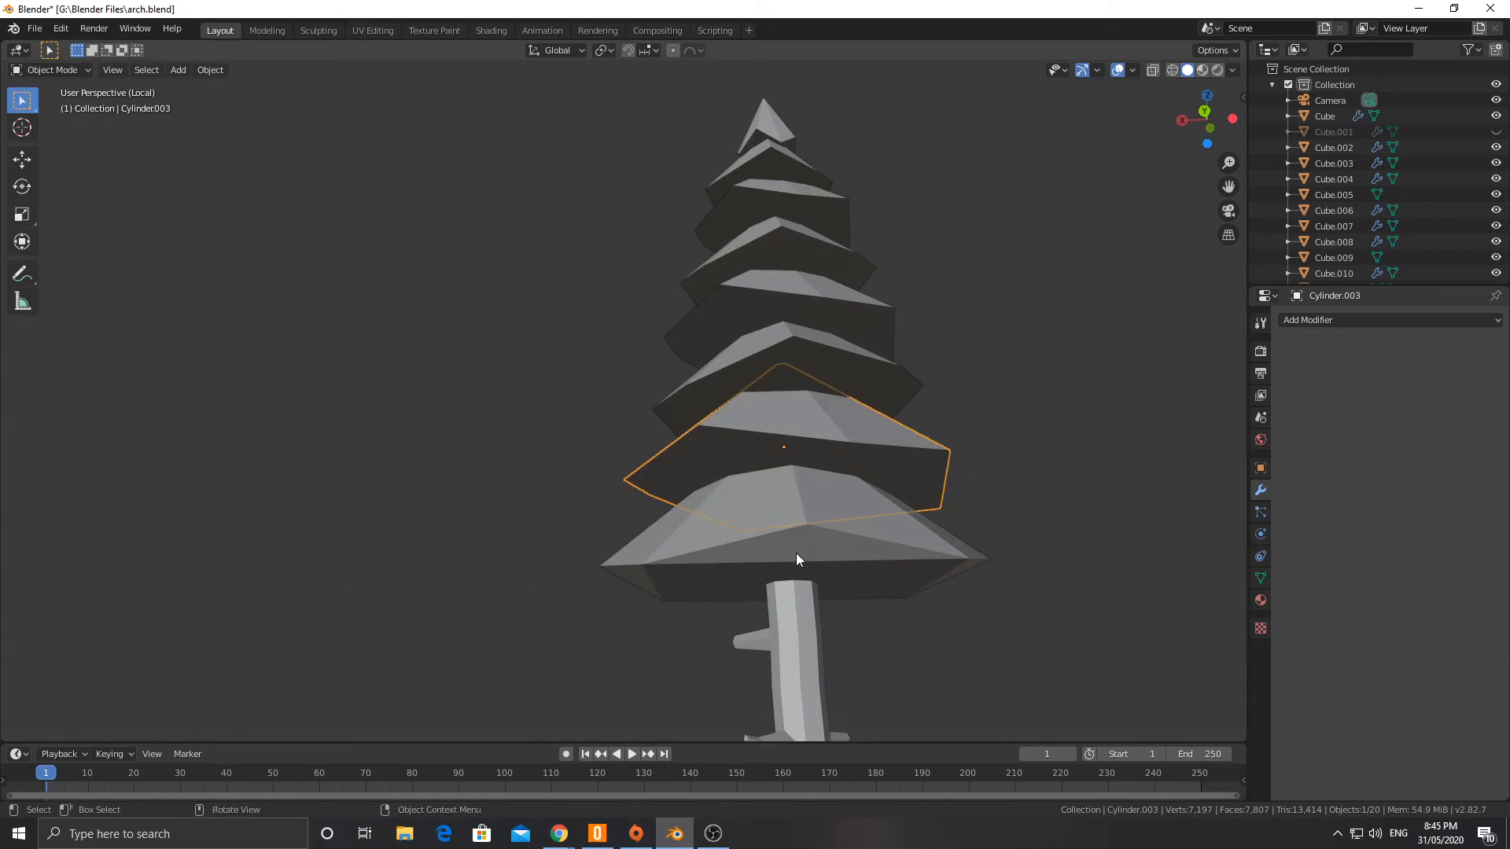
{"action": "left_click", "coordinate": [796, 554]}
{"action": "middle_click_drag", "start_coordinate": [860, 399], "coordinate": [847, 434]}
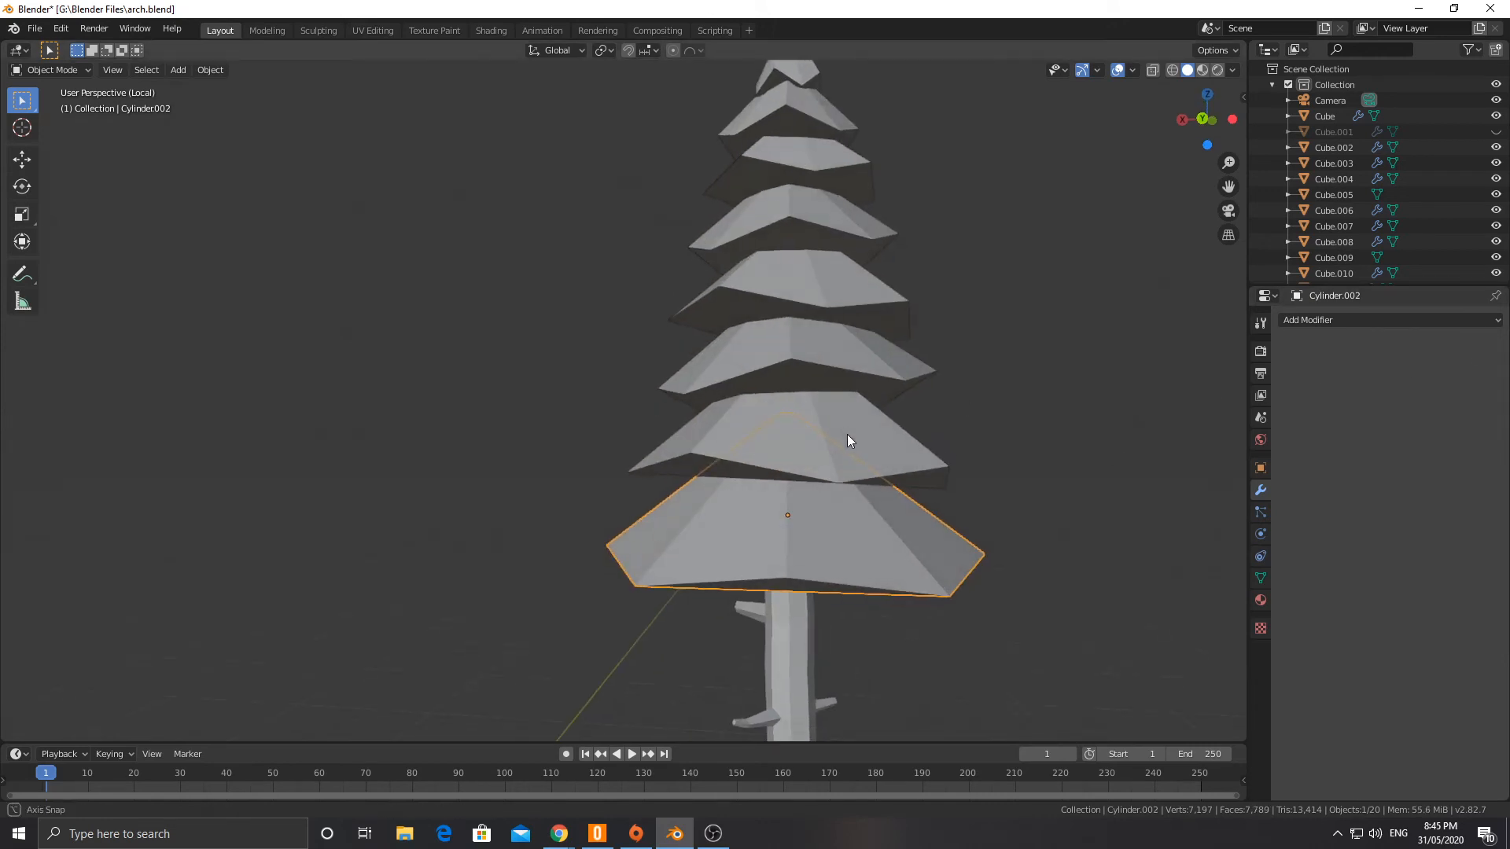
Step: Undo the Triangulate modifier and the last lowering of the rim vertices, returning to Edit Mode
{"action": "key", "text": "Tab"}
{"action": "key", "text": "ctrl+z"}
{"action": "key", "text": "ctrl+z"}
{"action": "key", "text": "ctrl+z"}
{"action": "key", "text": "ctrl+z"}
{"action": "key", "text": "ctrl+z"}
{"action": "key", "text": "ctrl+z"}
{"action": "key", "text": "ctrl+z"}
{"action": "key", "text": "ctrl+z"}
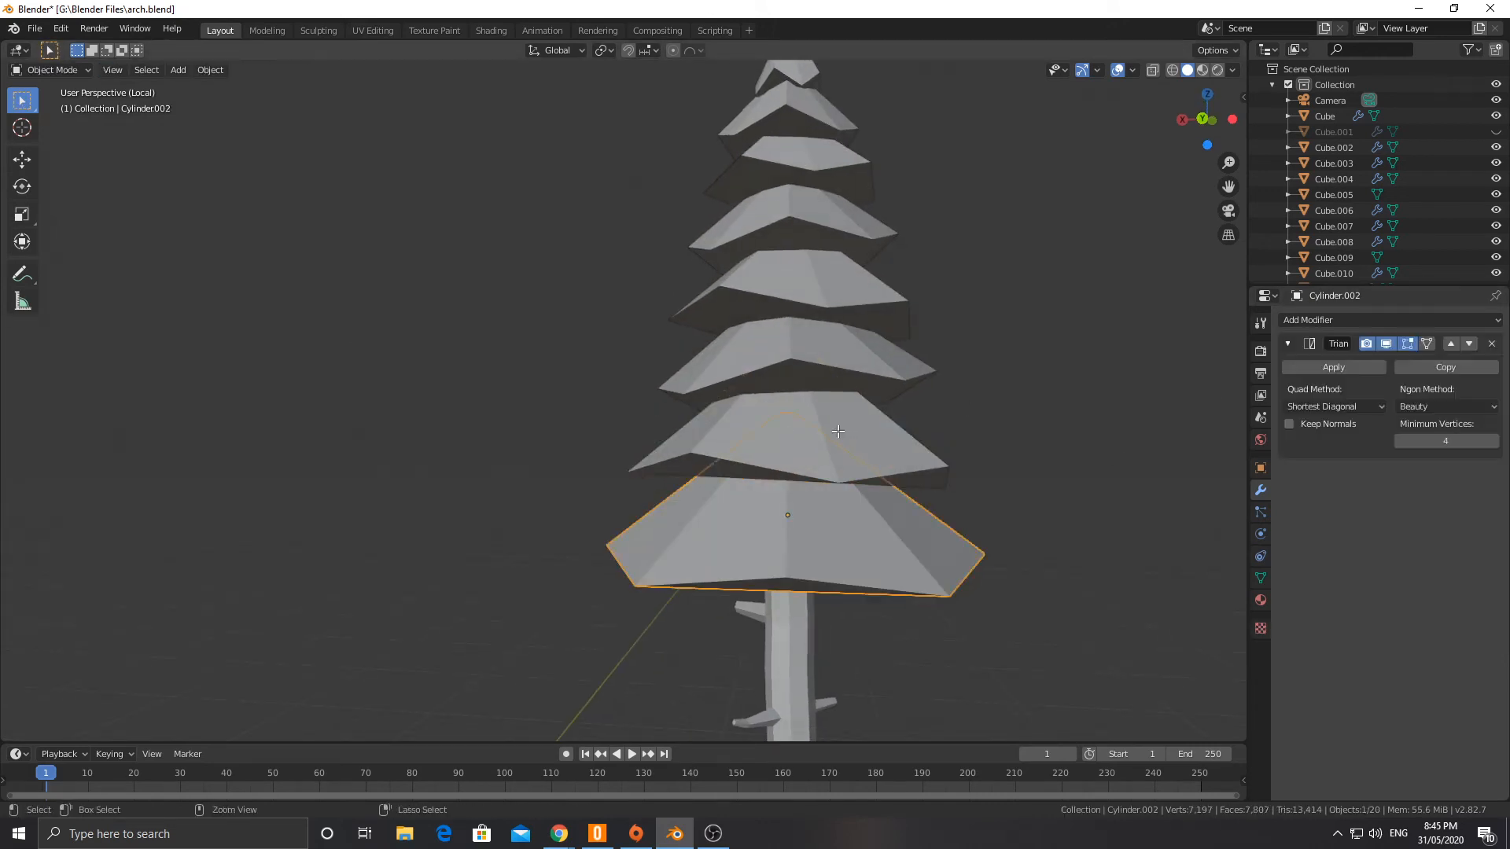
{"action": "key", "text": "ctrl+z"}
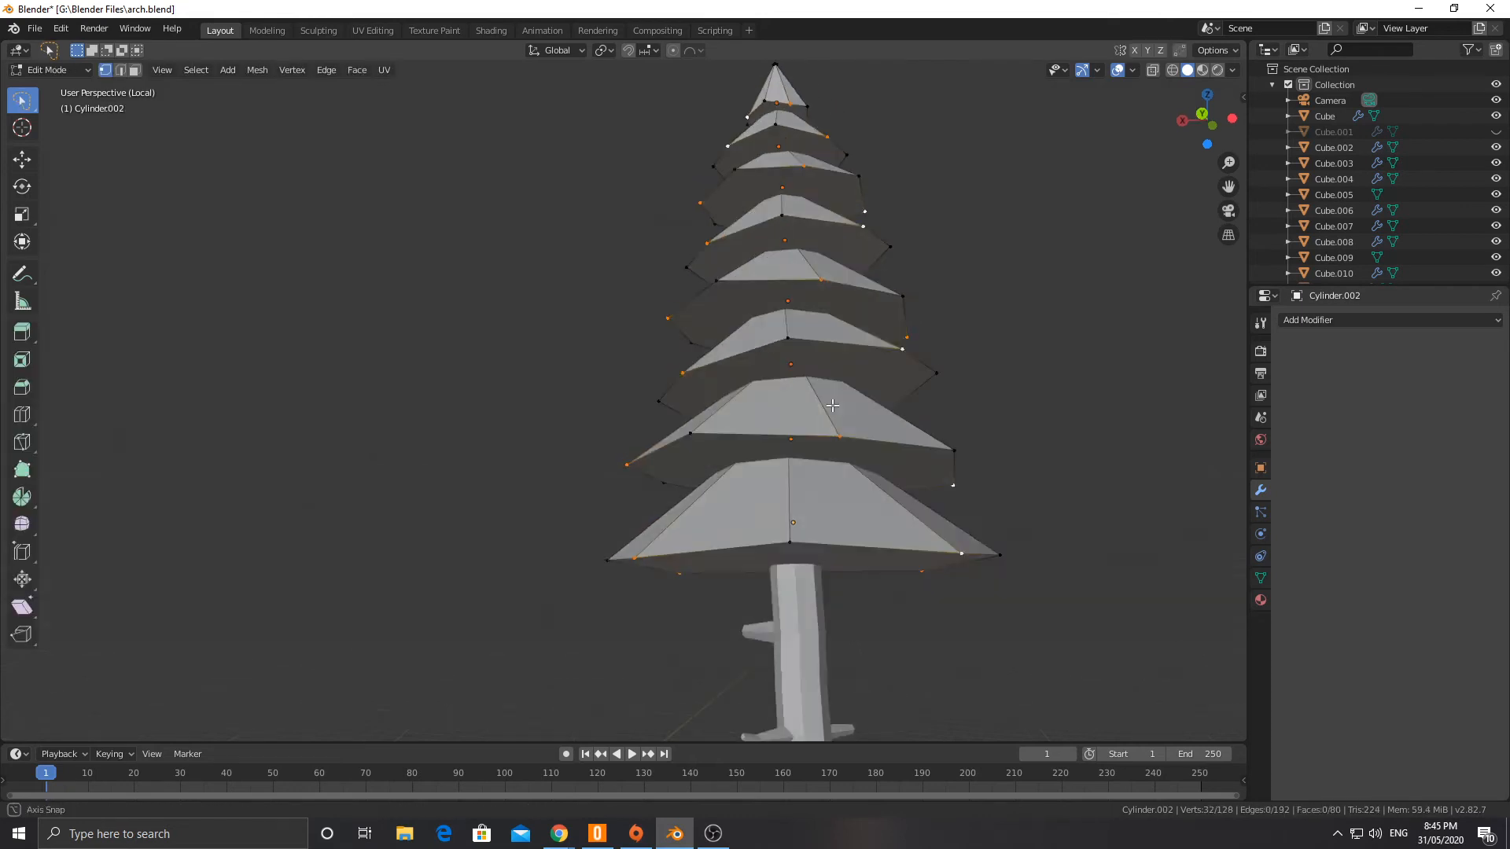
Step: Switch to face selection and inset the bottom cone's underside face by 1.141 m
{"action": "middle_click_drag", "start_coordinate": [838, 431], "coordinate": [814, 474]}
{"action": "left_click", "coordinate": [134, 69]}
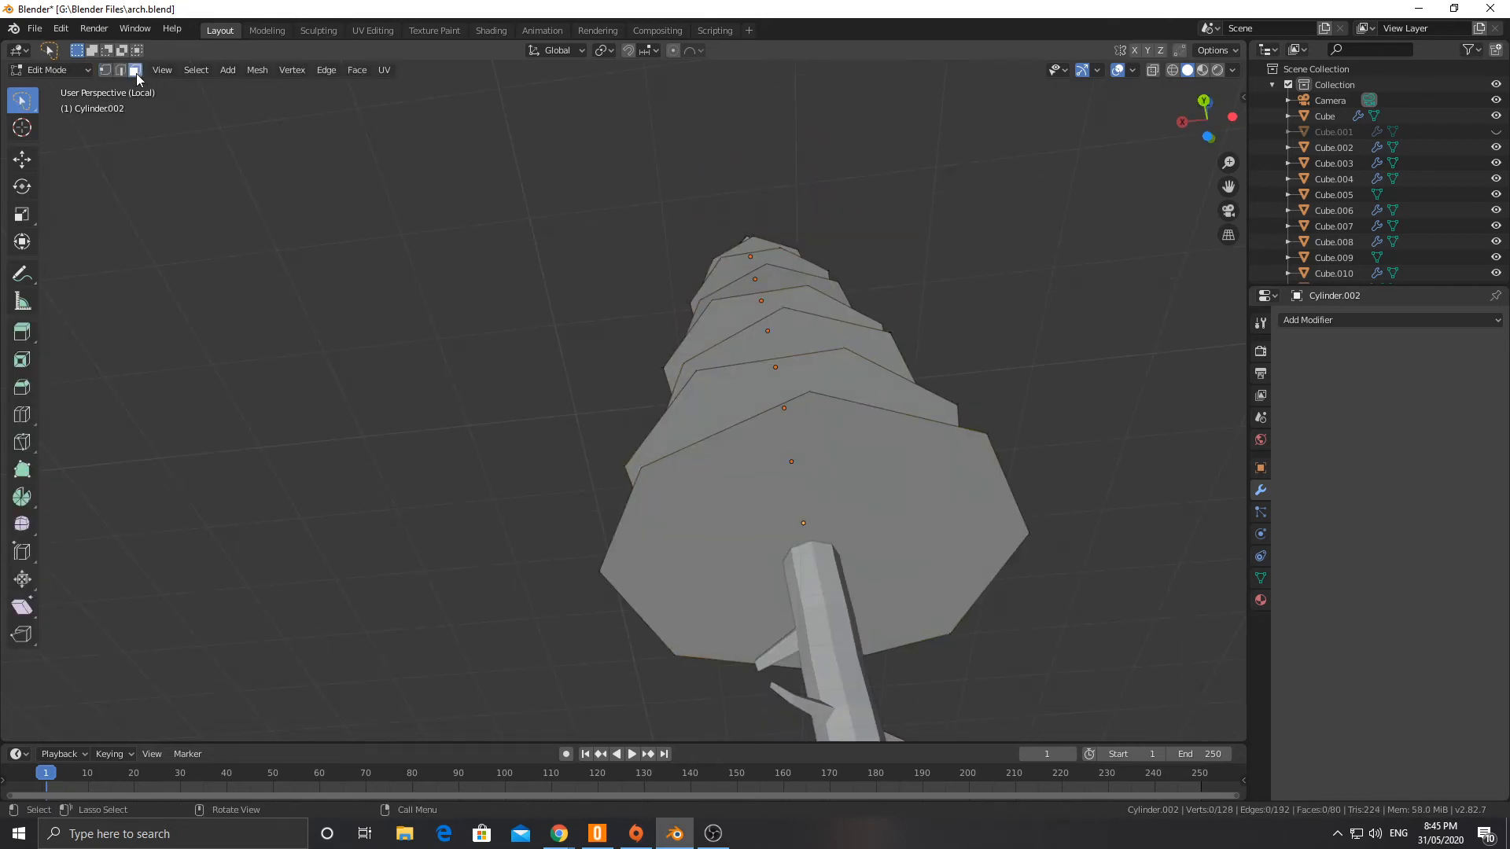
{"action": "left_click", "coordinate": [766, 479]}
{"action": "middle_click_drag", "start_coordinate": [873, 517], "coordinate": [1023, 487]}
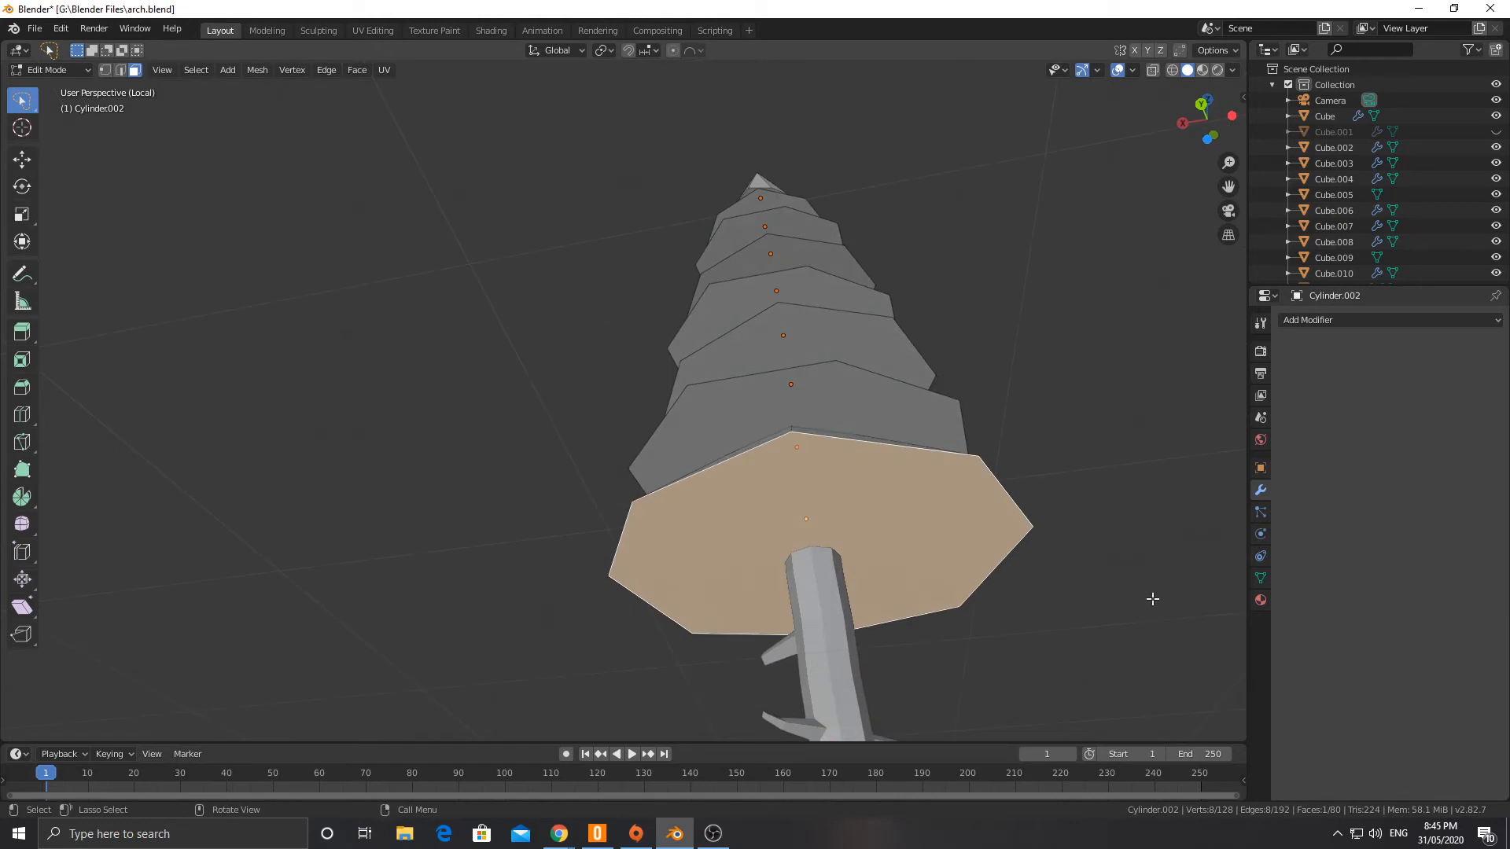
{"action": "key", "text": "i"}
{"action": "left_click", "coordinate": [1117, 595]}
Step: Scale the bottom cone's inset face to 0.97 and raise it 0.511 m along Z
{"action": "middle_click_drag", "start_coordinate": [1104, 612], "coordinate": [1074, 632]}
{"action": "key", "text": "s"}
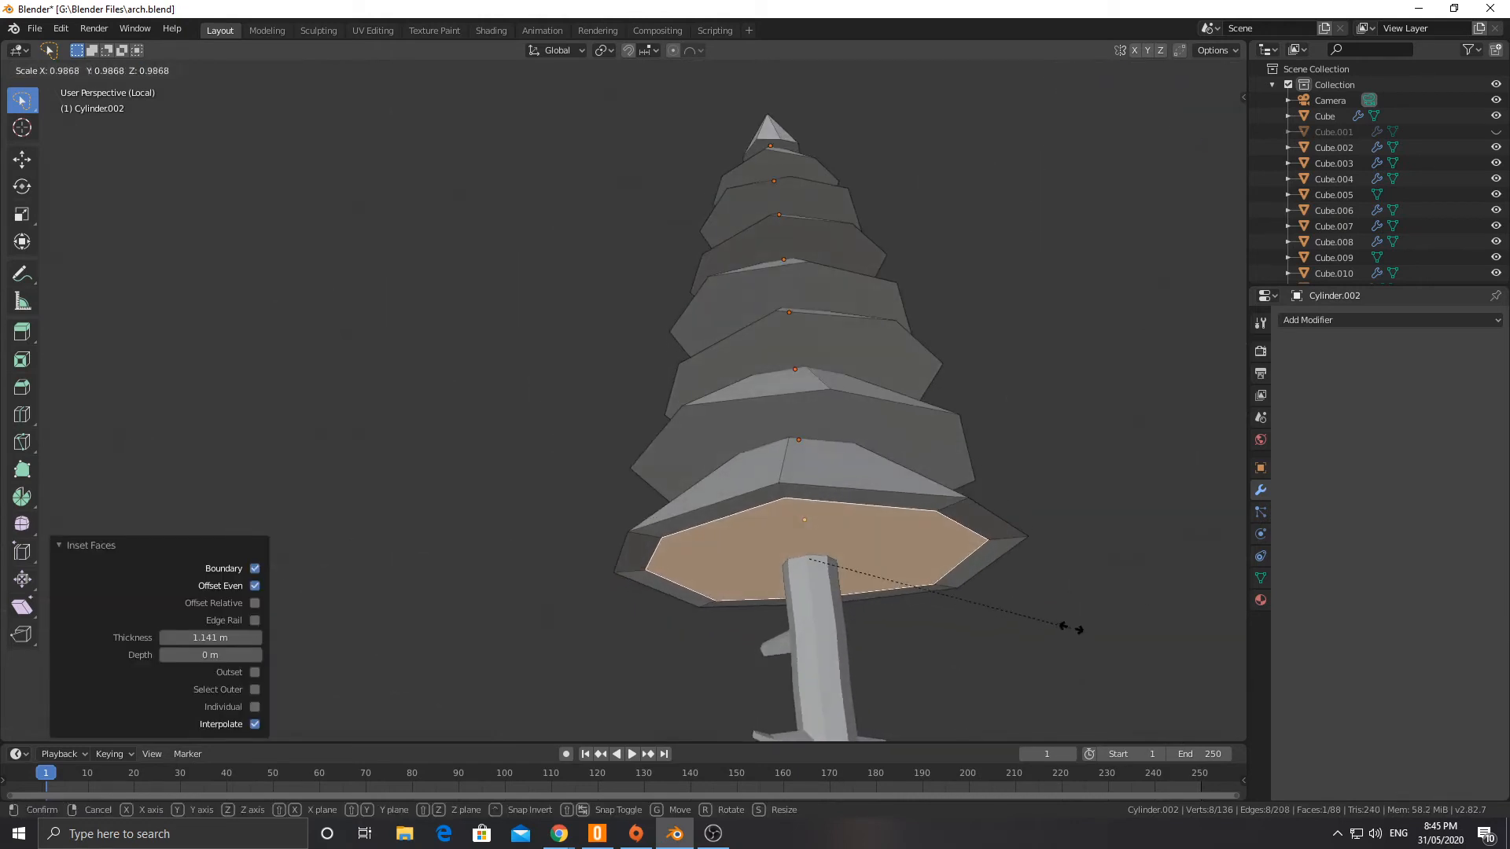
{"action": "left_click", "coordinate": [1068, 627]}
{"action": "key", "text": "g"}
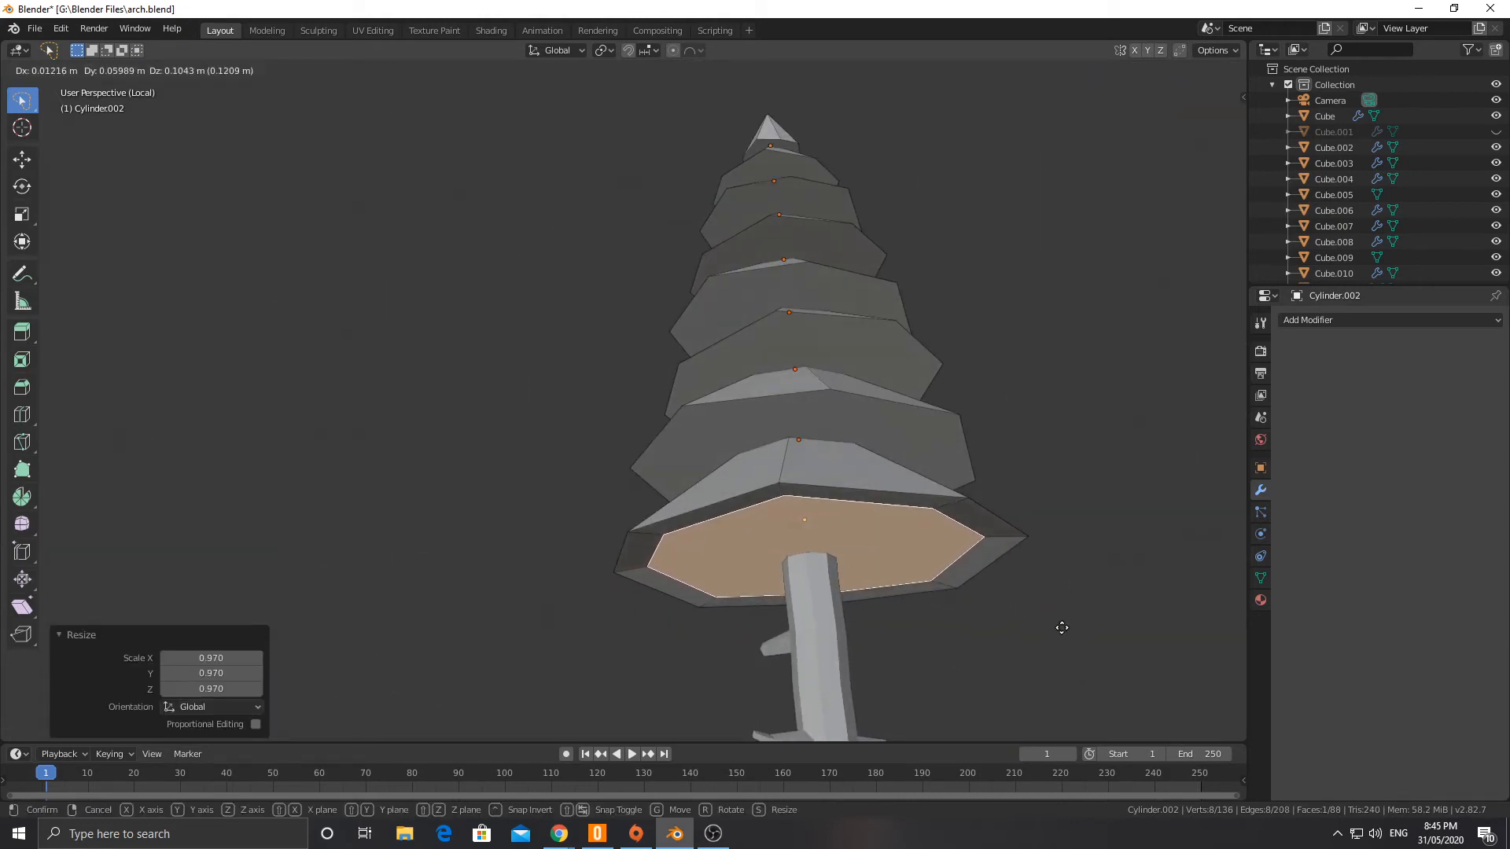
{"action": "key", "text": "z"}
{"action": "left_click", "coordinate": [1063, 618]}
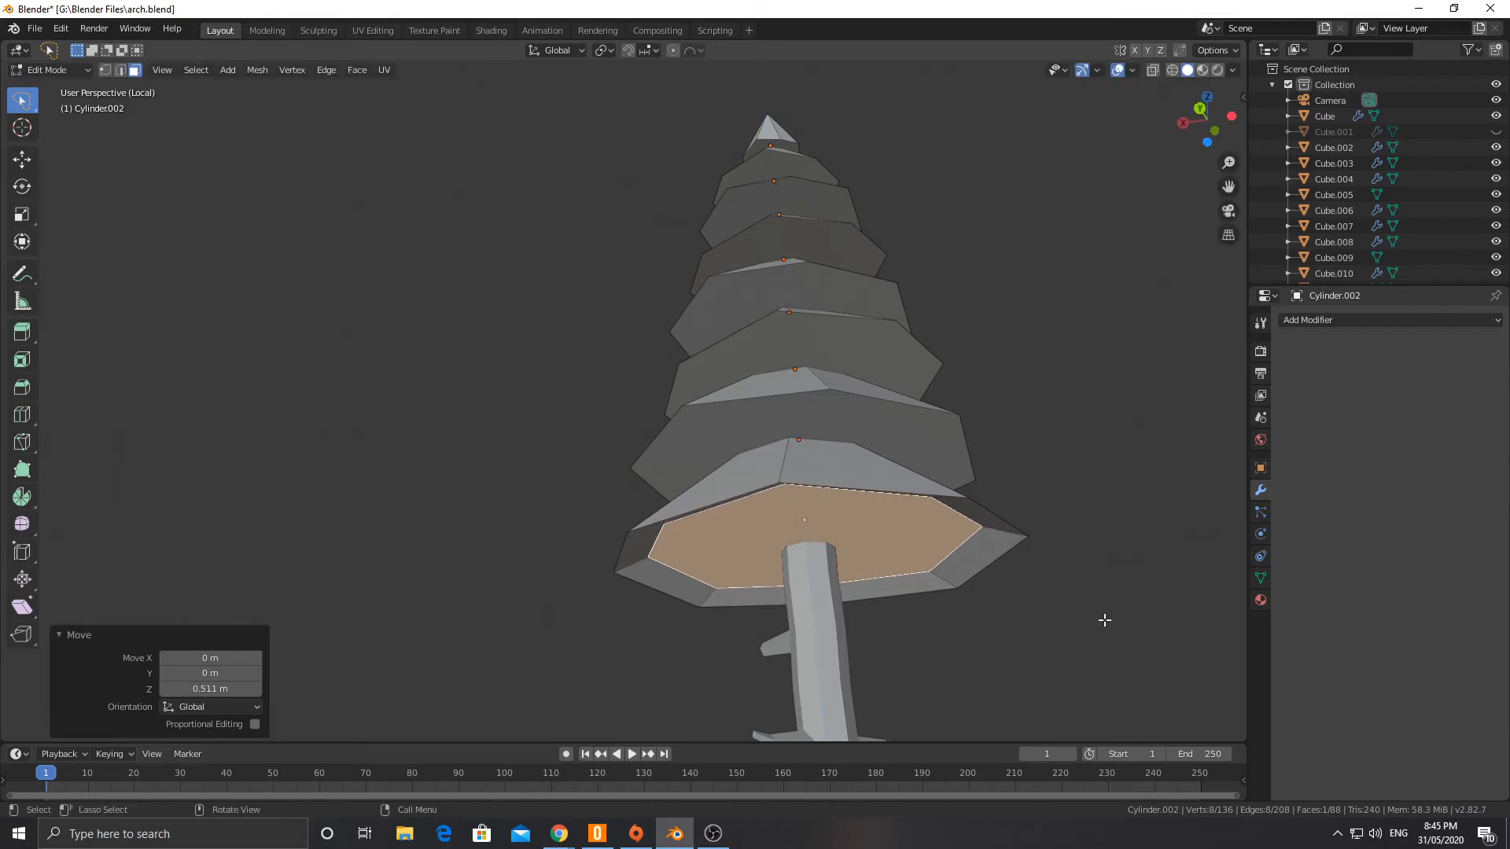
Step: Shrink the bottom cone's inset face to 0.478 and raise it further along Z into the cone
{"action": "key", "text": "s"}
{"action": "left_click", "coordinate": [945, 597]}
{"action": "key", "text": "g"}
{"action": "key", "text": "z"}
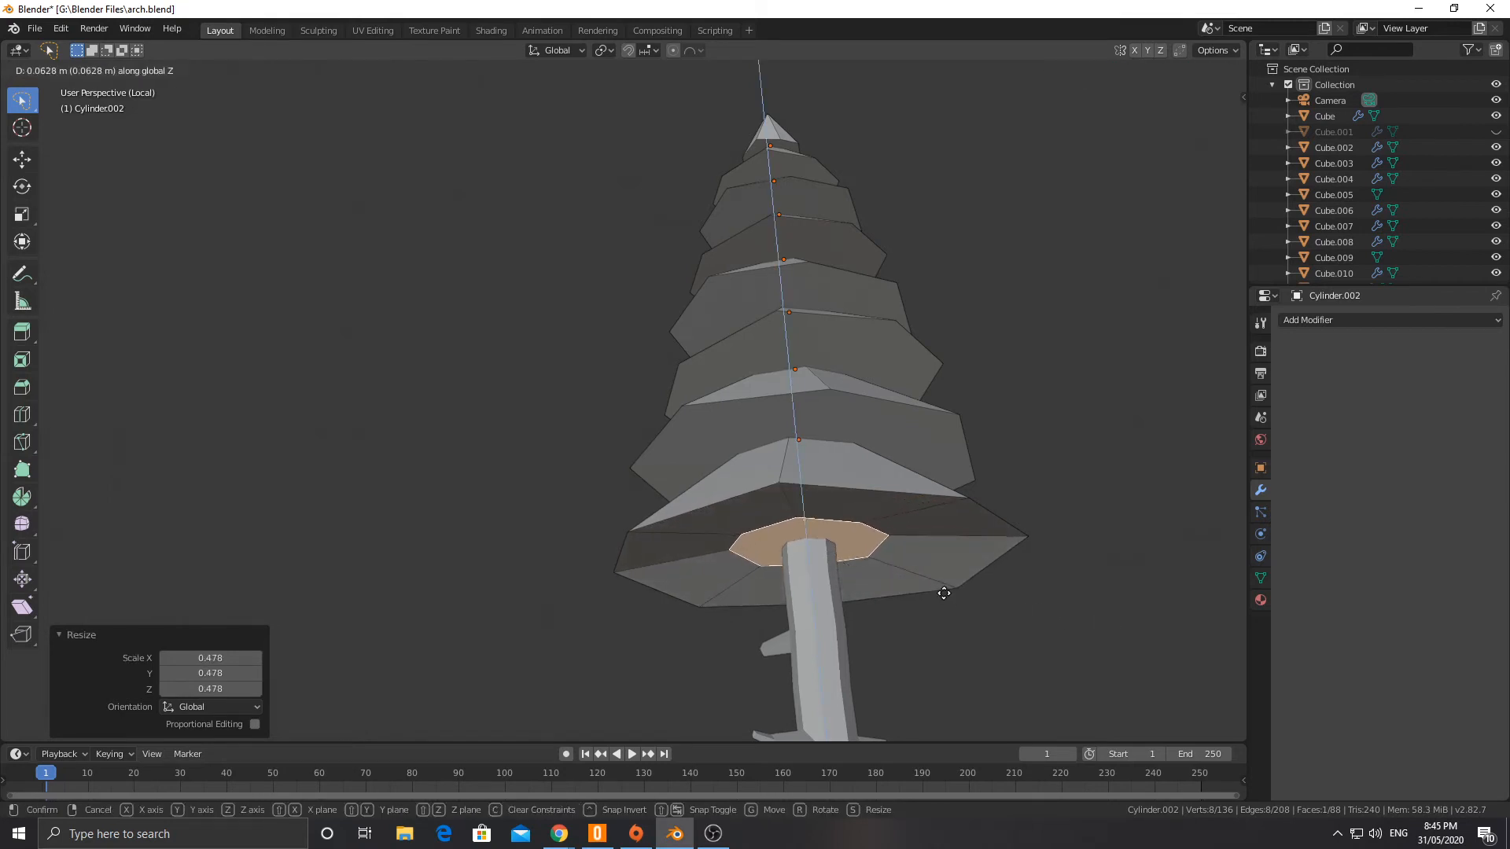
{"action": "left_click", "coordinate": [940, 558]}
Step: Inset the underside face of the second cone from the bottom by 3.026 m and raise it 0.574 m along Z
{"action": "left_click", "coordinate": [856, 412]}
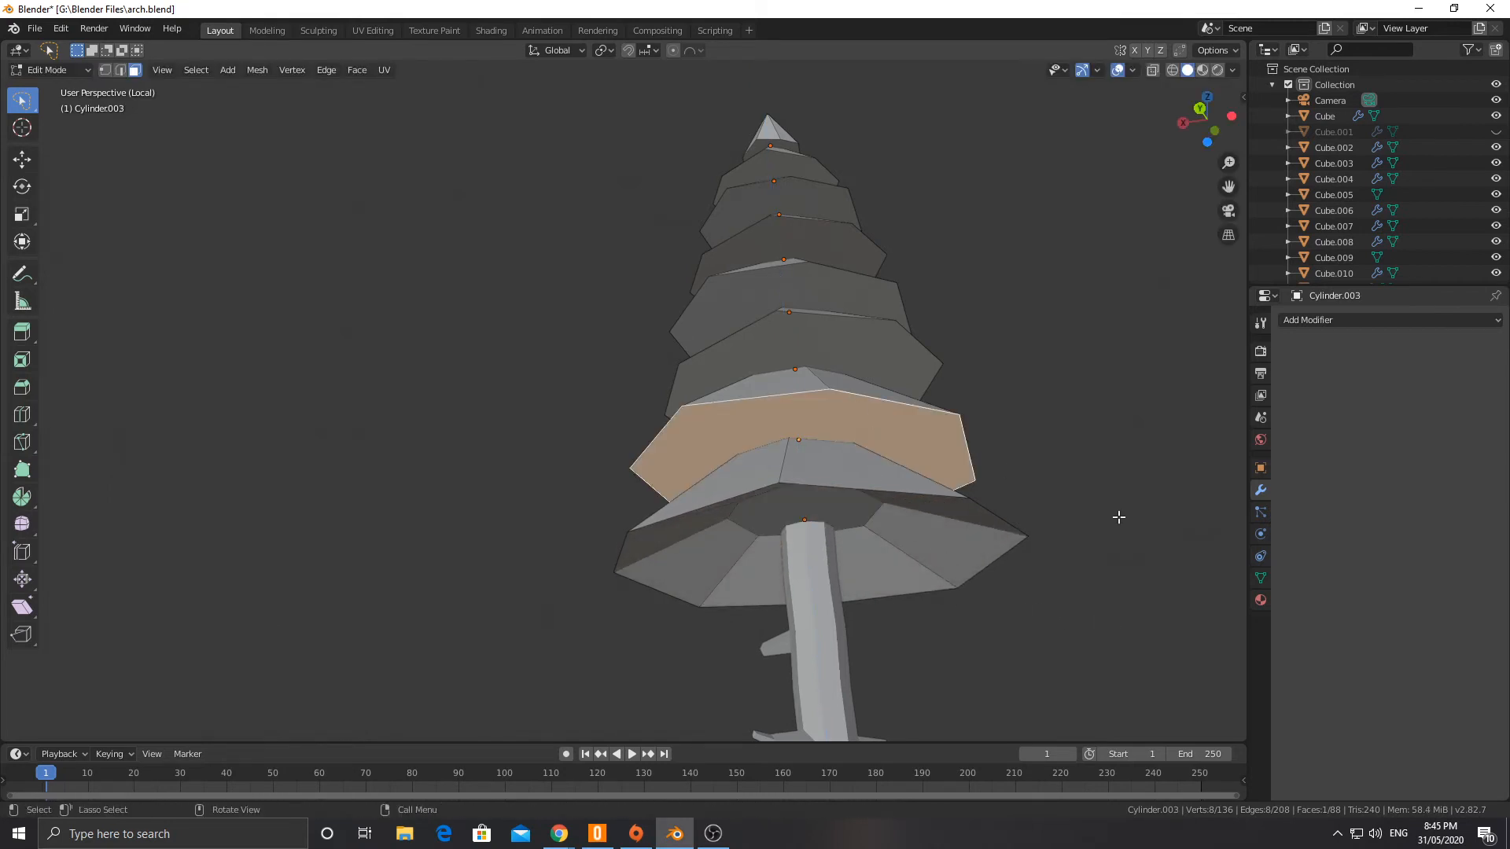
{"action": "key", "text": "i"}
{"action": "left_click", "coordinate": [1031, 506]}
{"action": "key", "text": "g"}
{"action": "key", "text": "z"}
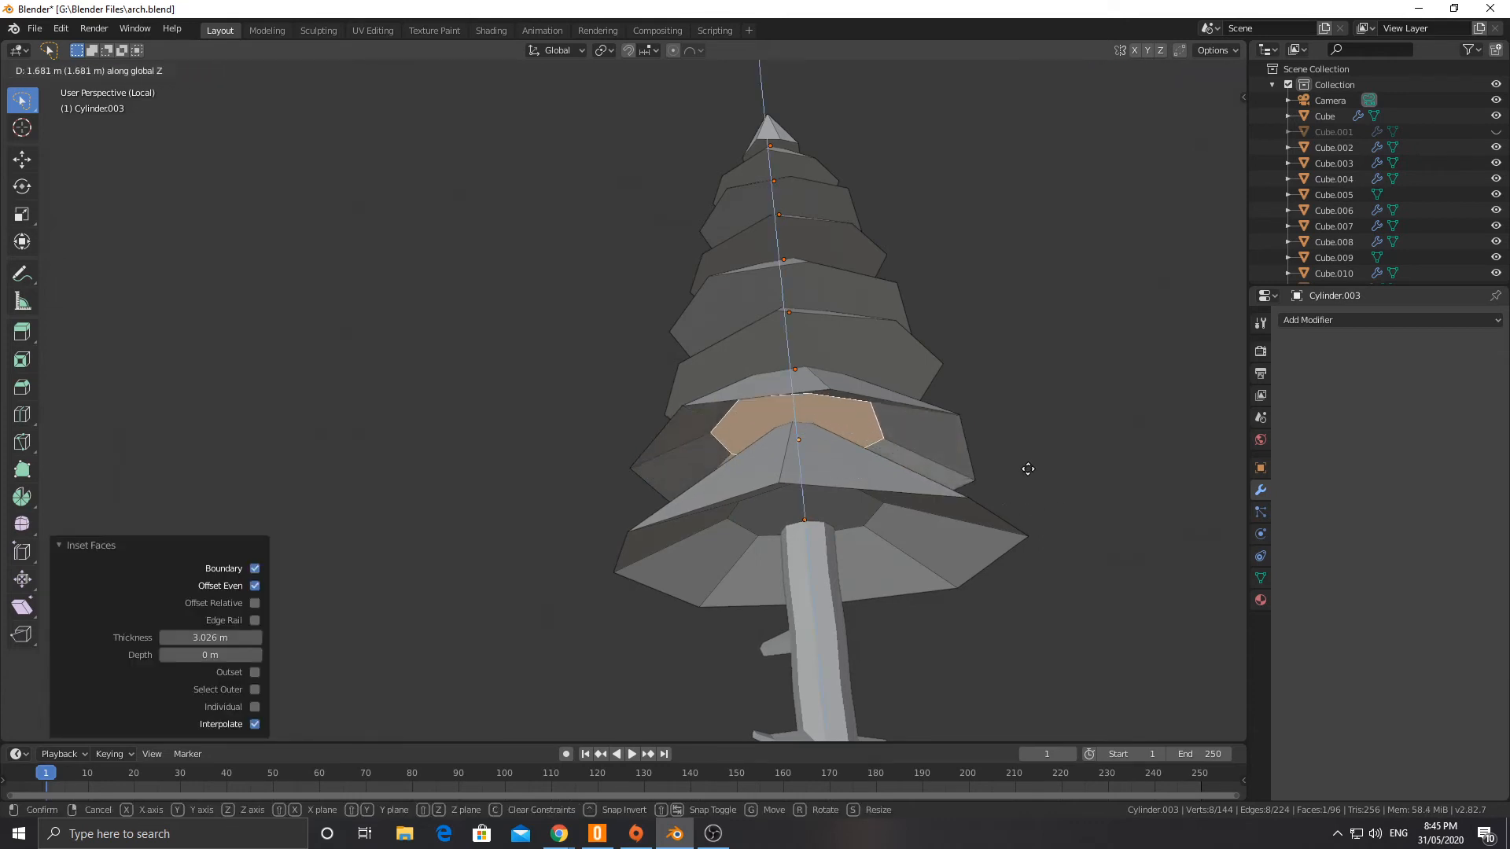
{"action": "left_click", "coordinate": [1010, 479]}
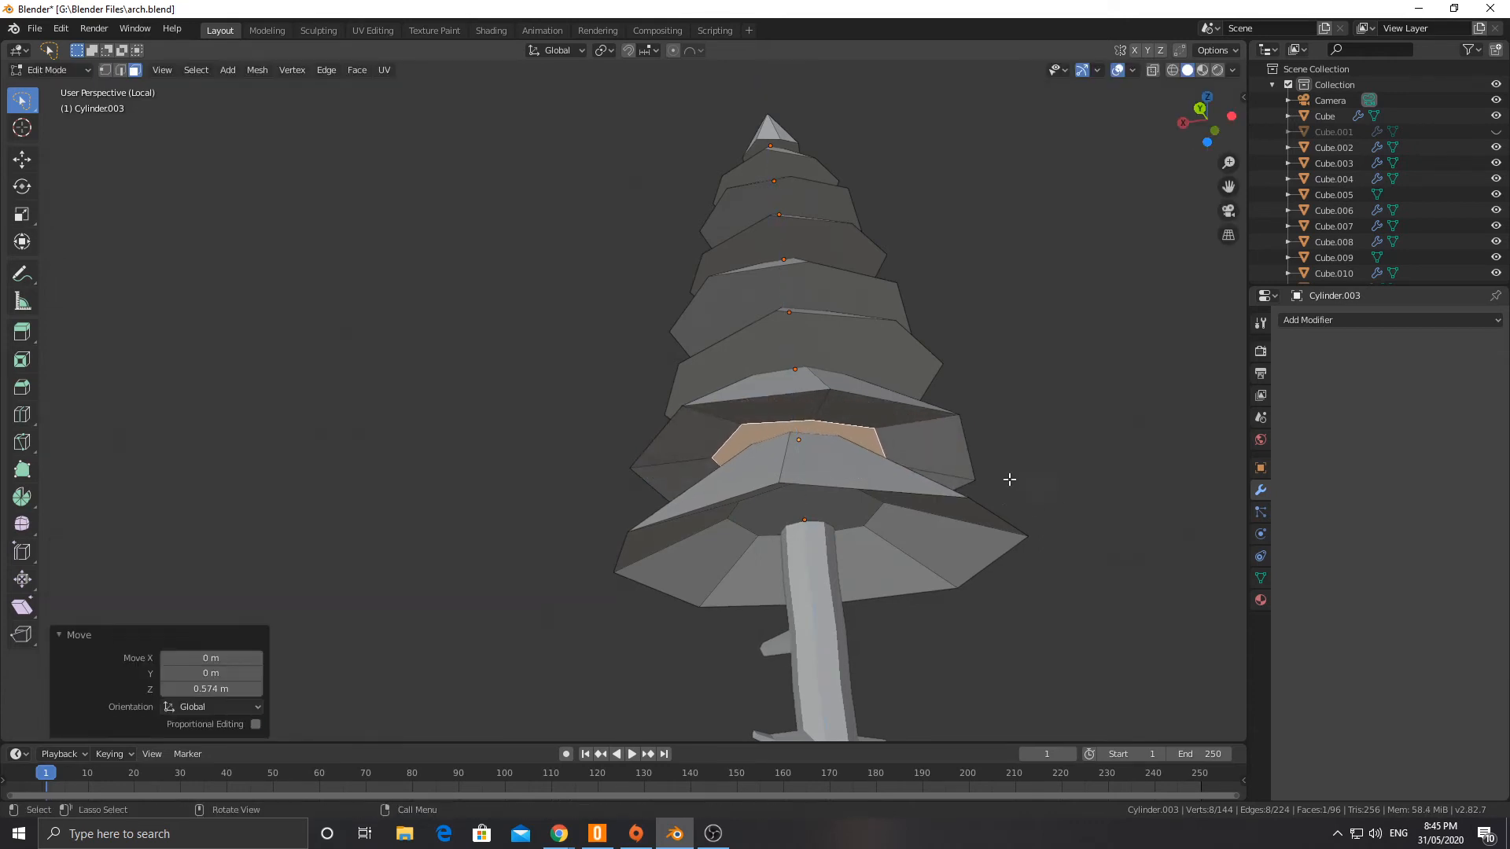
Step: Inset the underside face of the third cone from the bottom by 2.412 m and raise it 0.571 m along Z
{"action": "mouse_move", "coordinate": [925, 413]}
{"action": "middle_mouse_down"}
{"action": "mouse_move", "coordinate": [934, 445]}
{"action": "mouse_move", "coordinate": [928, 432]}
{"action": "middle_mouse_up"}
{"action": "left_click", "coordinate": [811, 350]}
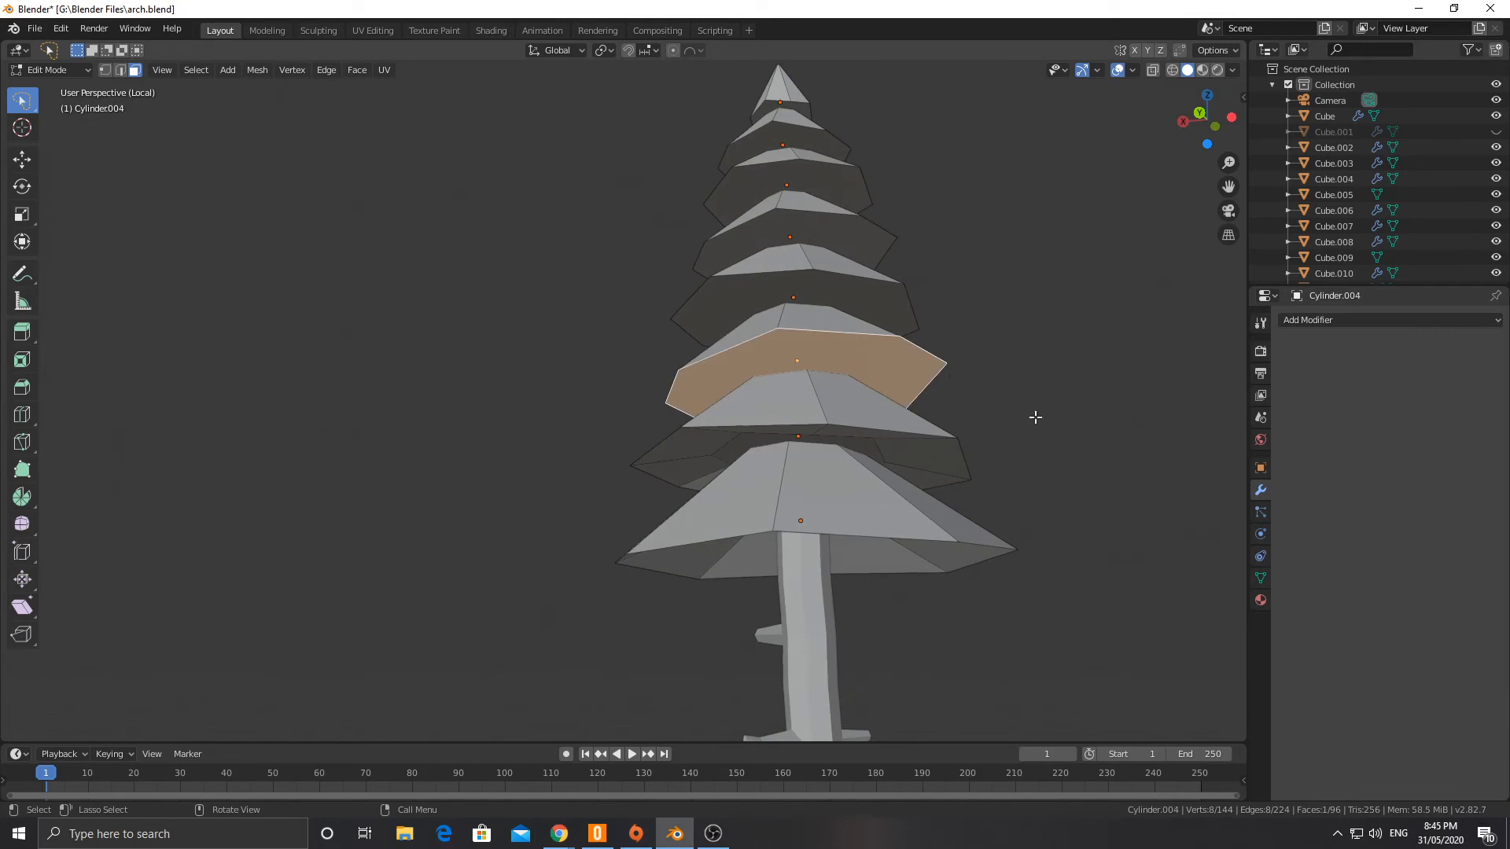
{"action": "key", "text": "i"}
{"action": "left_click", "coordinate": [963, 403]}
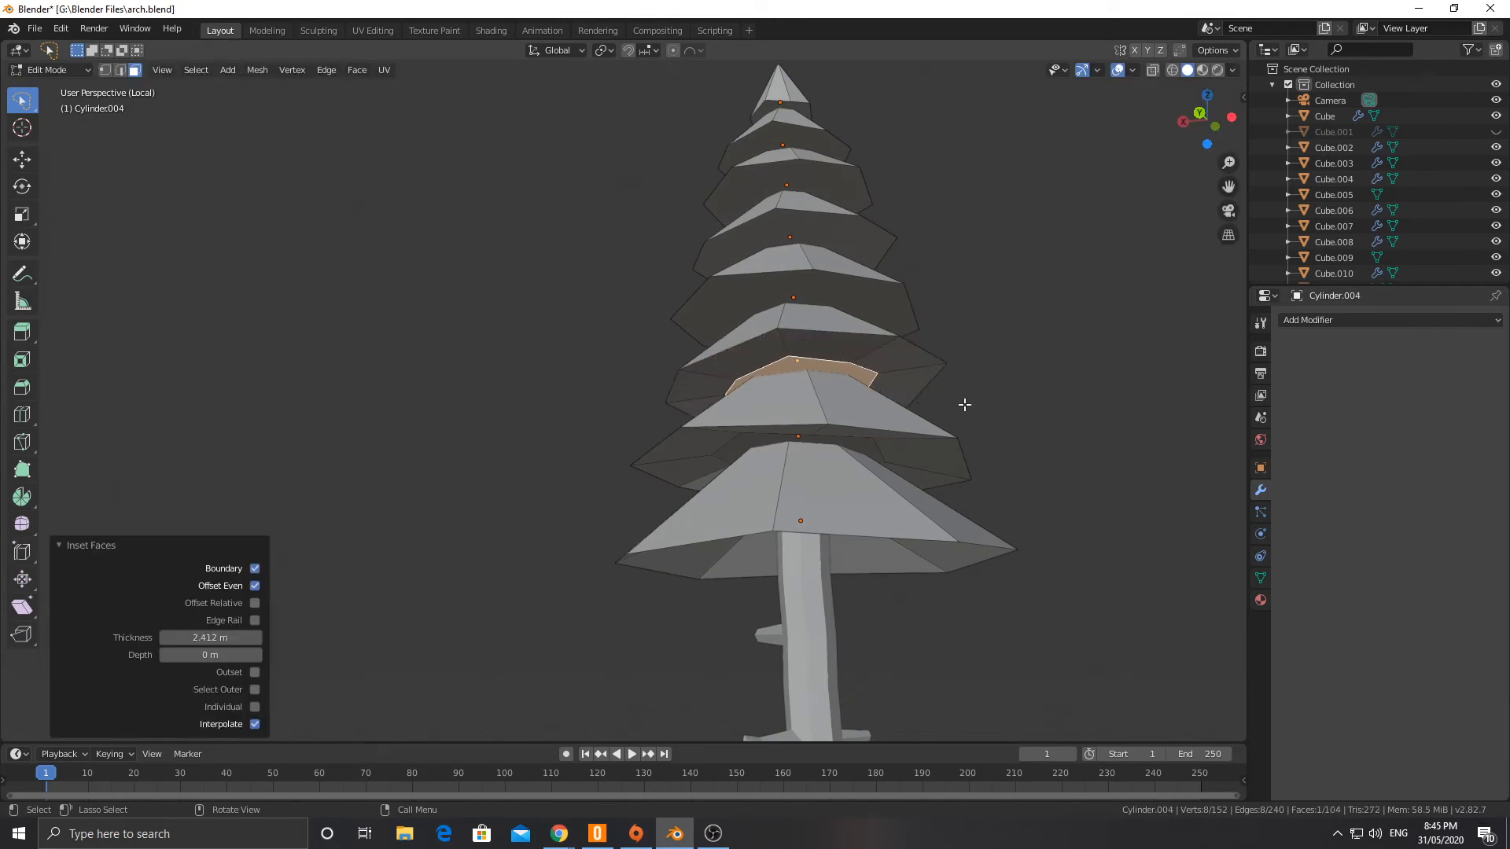
{"action": "middle_click_drag", "start_coordinate": [889, 319], "coordinate": [885, 322]}
{"action": "key", "text": "g"}
{"action": "key", "text": "z"}
{"action": "left_click", "coordinate": [882, 314]}
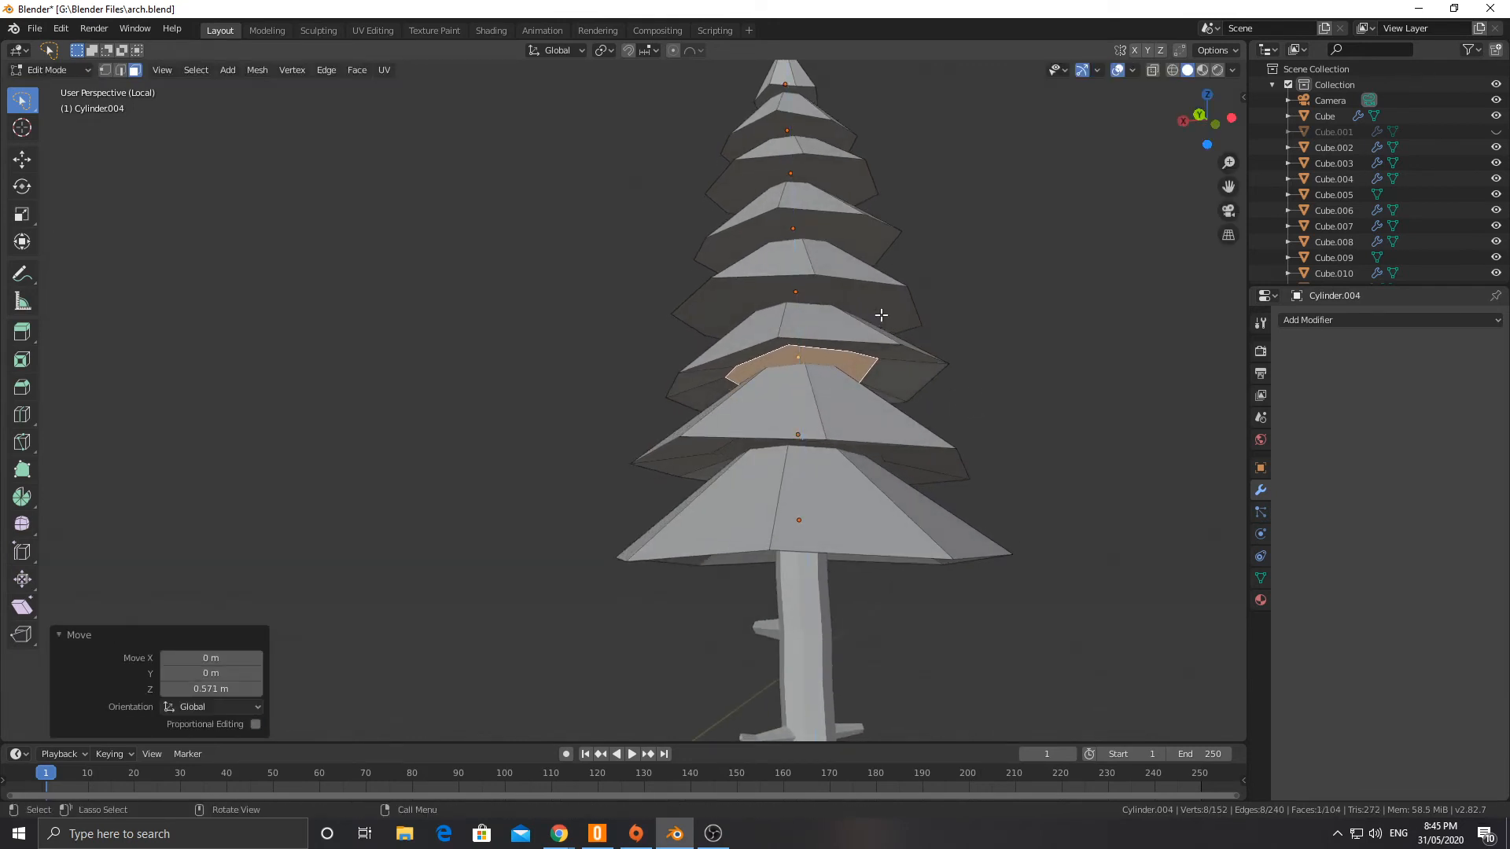
Step: Inset the underside face of the fourth cone from the bottom by about 2.7 m and raise it 0.714 m along Z
{"action": "left_click", "coordinate": [843, 289]}
{"action": "key", "text": "i"}
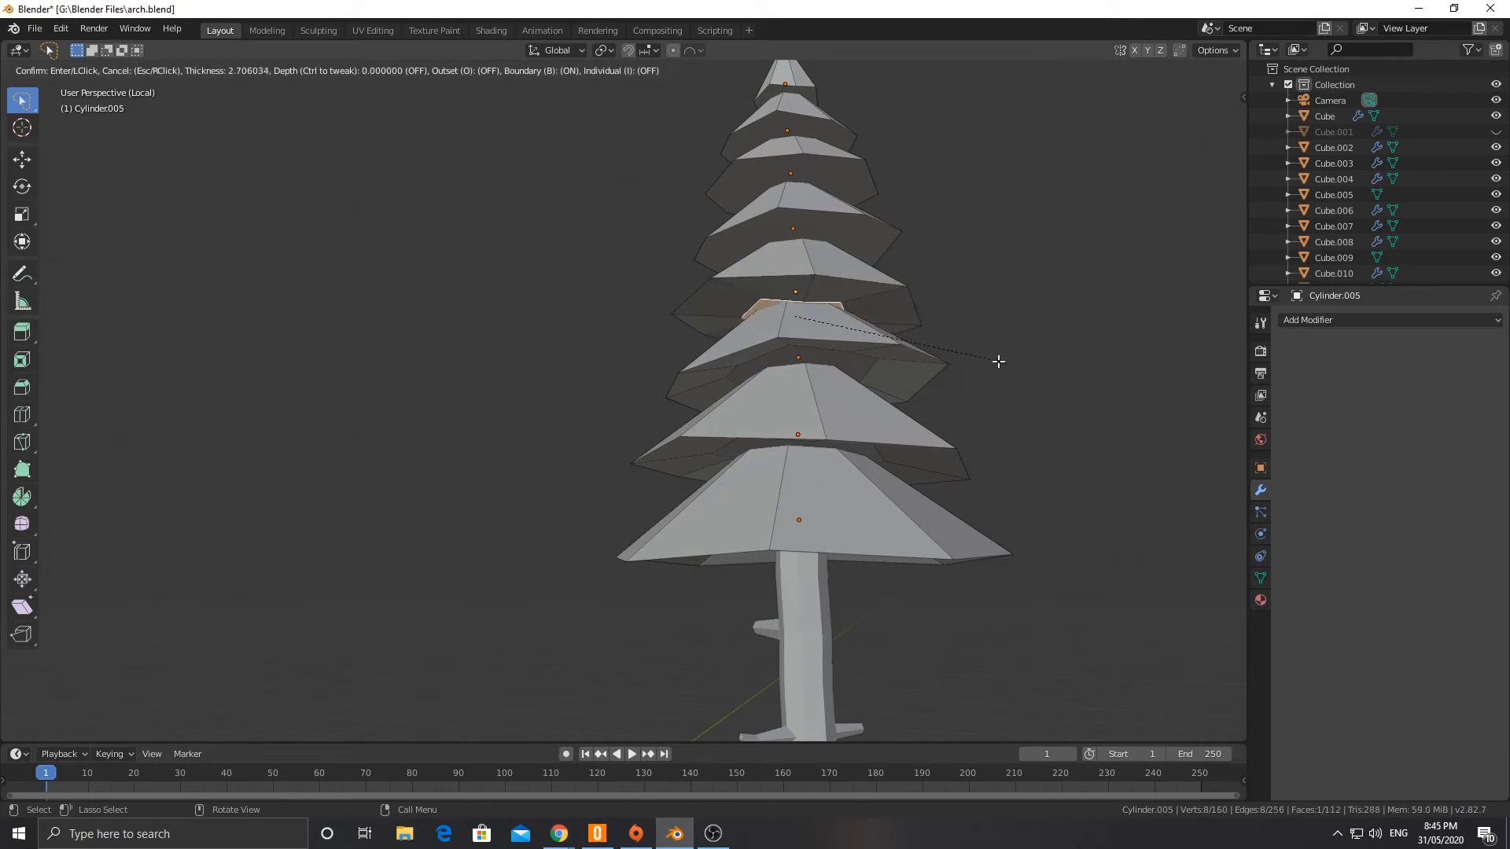
{"action": "left_click", "coordinate": [1001, 360]}
{"action": "key", "text": "g"}
{"action": "key", "text": "z"}
{"action": "left_click", "coordinate": [1003, 344]}
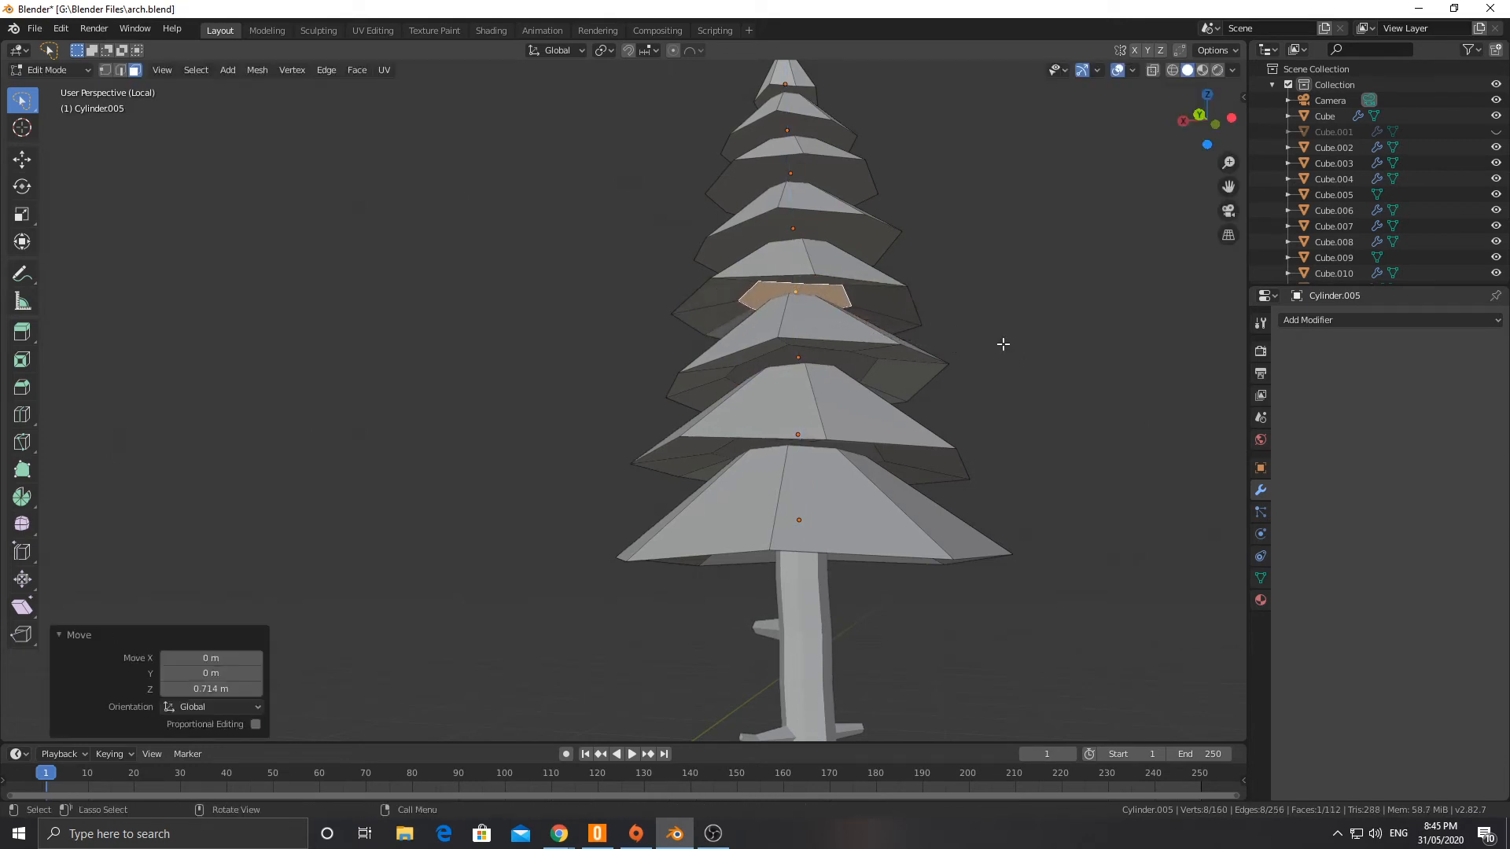
Step: Inset the underside face of the fifth cone from the bottom by 1.988 m and raise it along Z into the cone
{"action": "middle_click_drag", "start_coordinate": [884, 271], "coordinate": [873, 291]}
{"action": "left_click", "coordinate": [849, 220]}
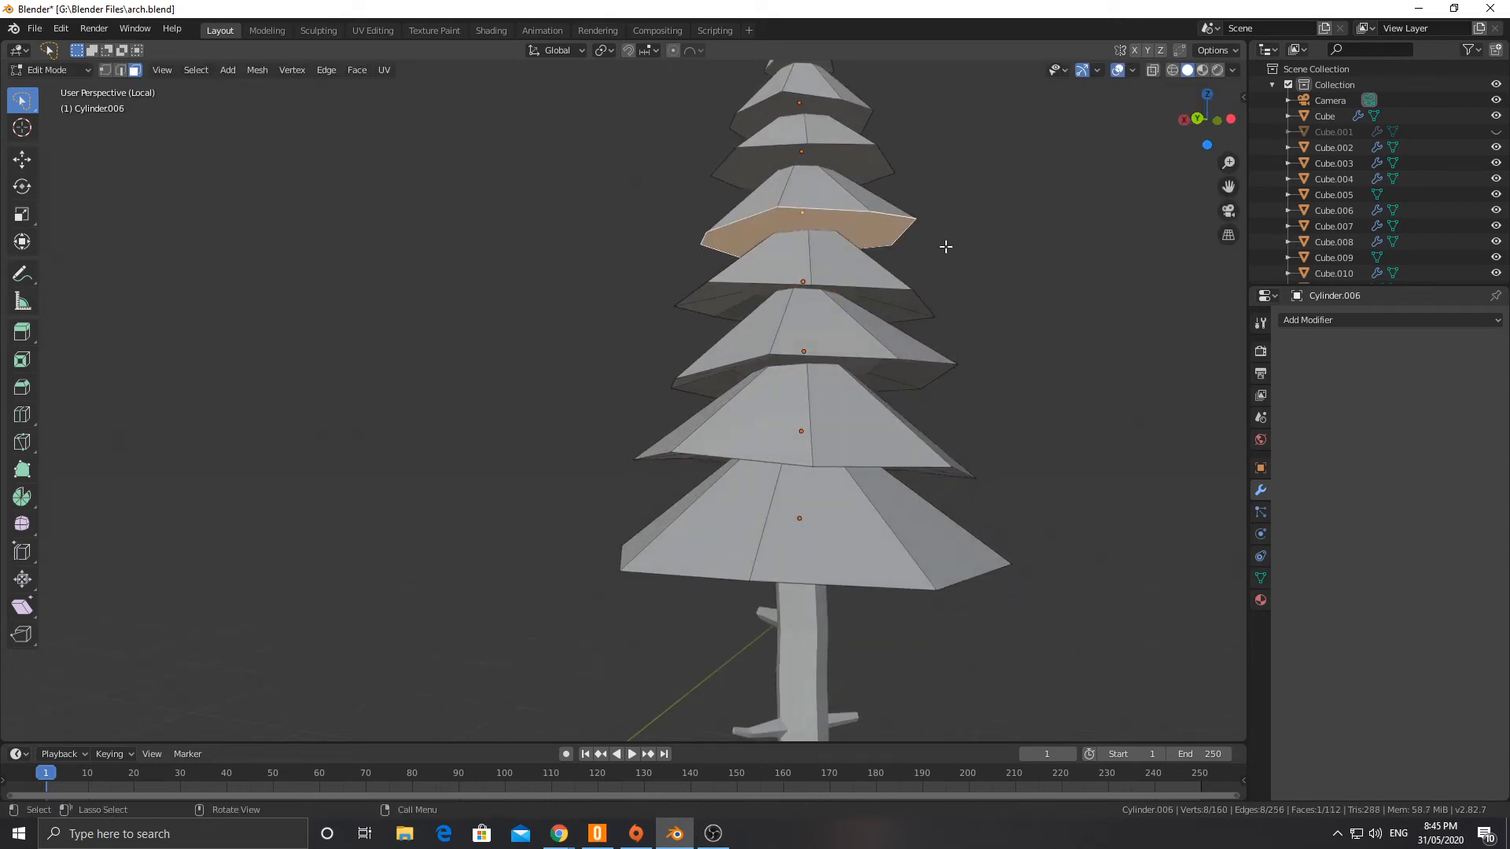
{"action": "key", "text": "i"}
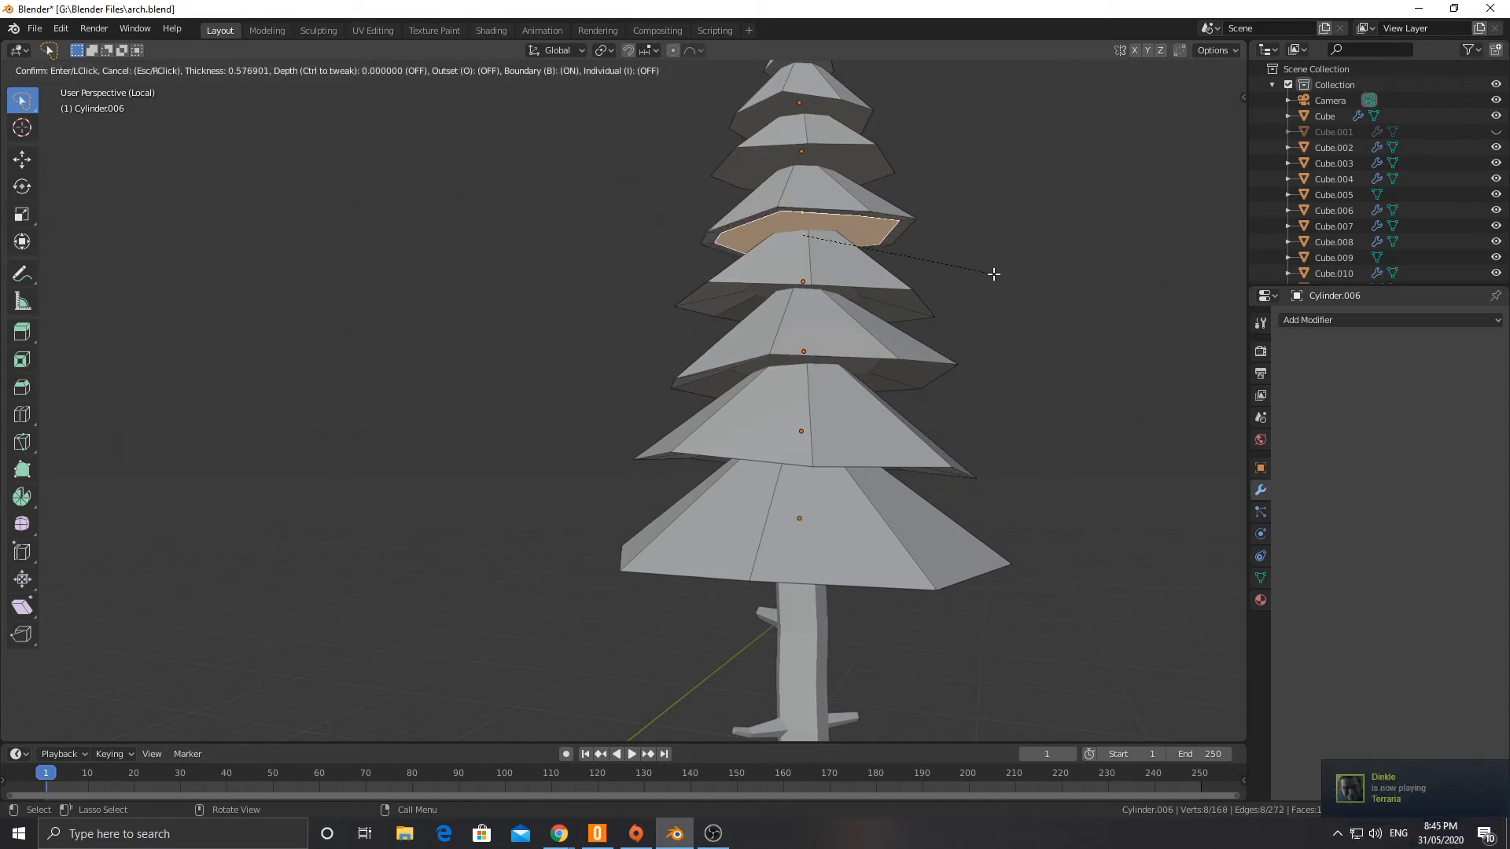
{"action": "left_click", "coordinate": [961, 267]}
{"action": "key", "text": "g"}
{"action": "key", "text": "z"}
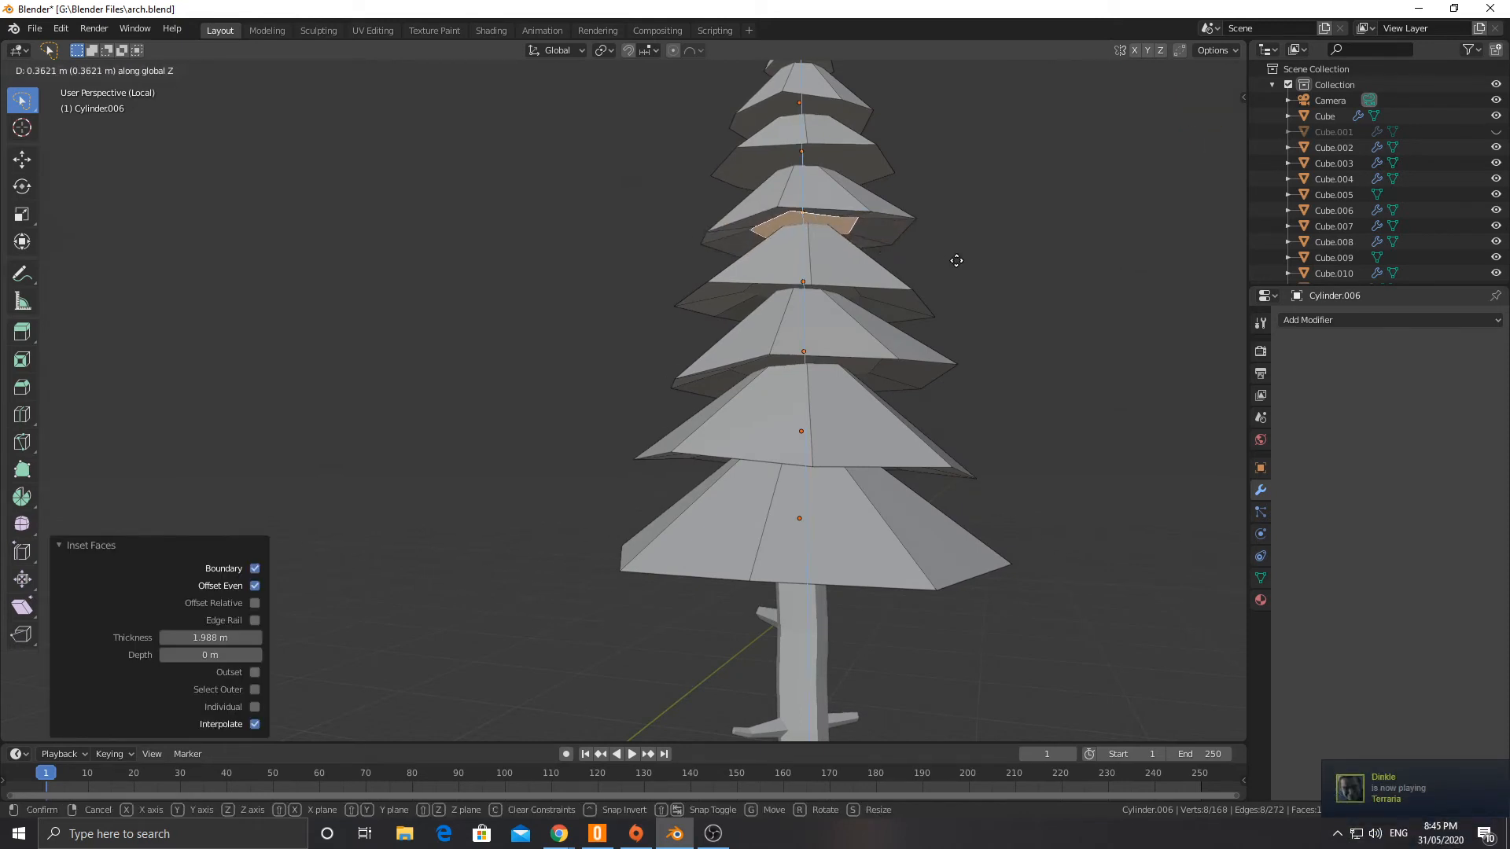
{"action": "left_click", "coordinate": [930, 227]}
Step: Inset the underside face of the sixth cone from the bottom by about 1.82 m and raise it 0.3 m along Z
{"action": "left_click", "coordinate": [833, 151]}
{"action": "key", "text": "i"}
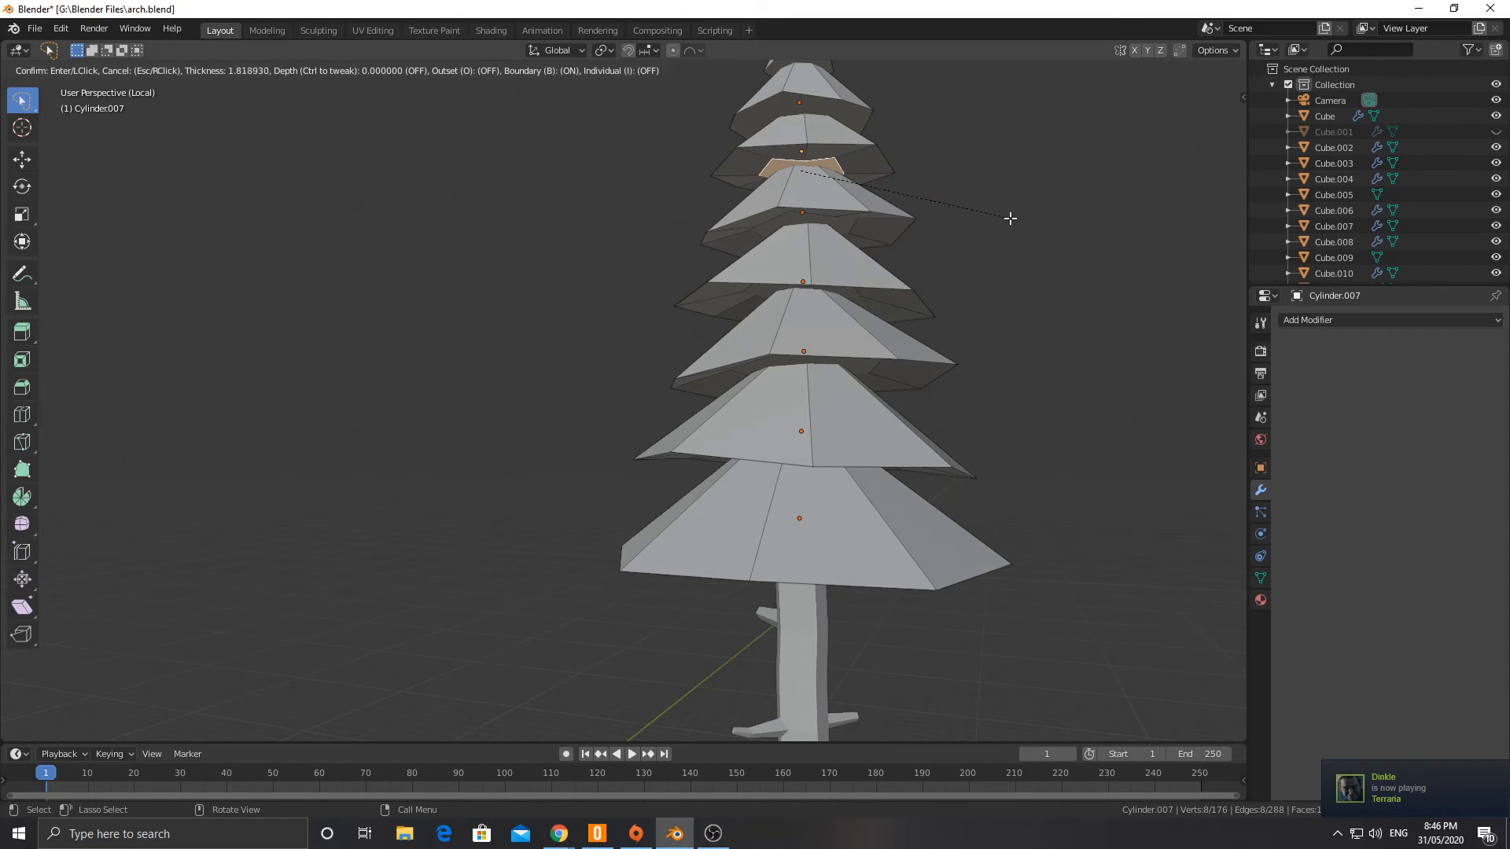
{"action": "left_click", "coordinate": [1009, 219]}
{"action": "key", "text": "g"}
{"action": "key", "text": "z"}
{"action": "left_click", "coordinate": [1006, 209]}
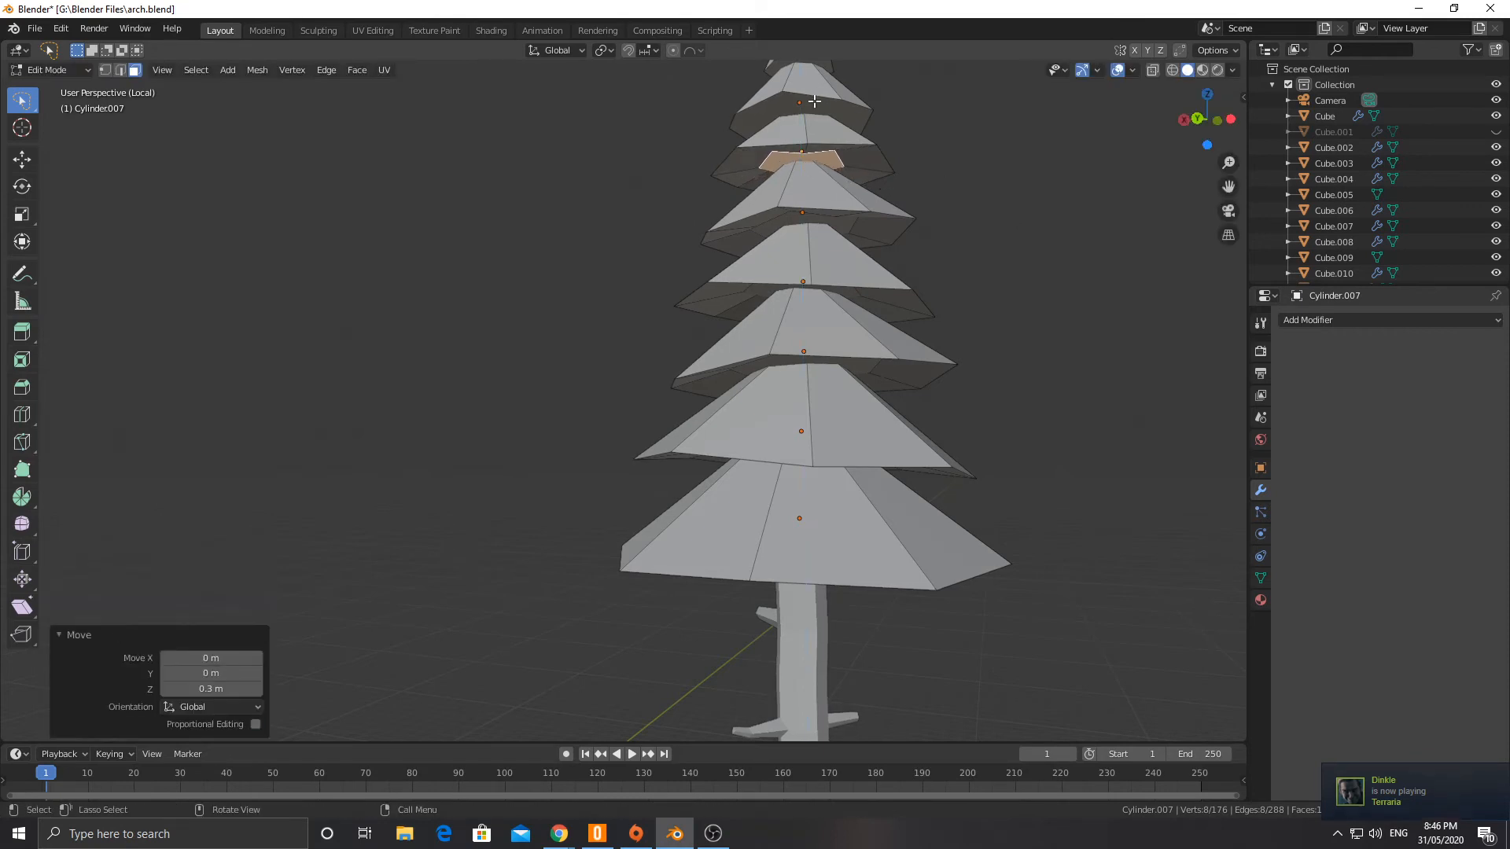
Step: Inset the underside face of the seventh cone from the bottom by about 0.9 m and raise it 0.229 m along Z
{"action": "left_click", "coordinate": [855, 117]}
{"action": "middle_click_drag", "start_coordinate": [934, 156], "coordinate": [932, 378], "text": "shift"}
{"action": "key", "text": "i"}
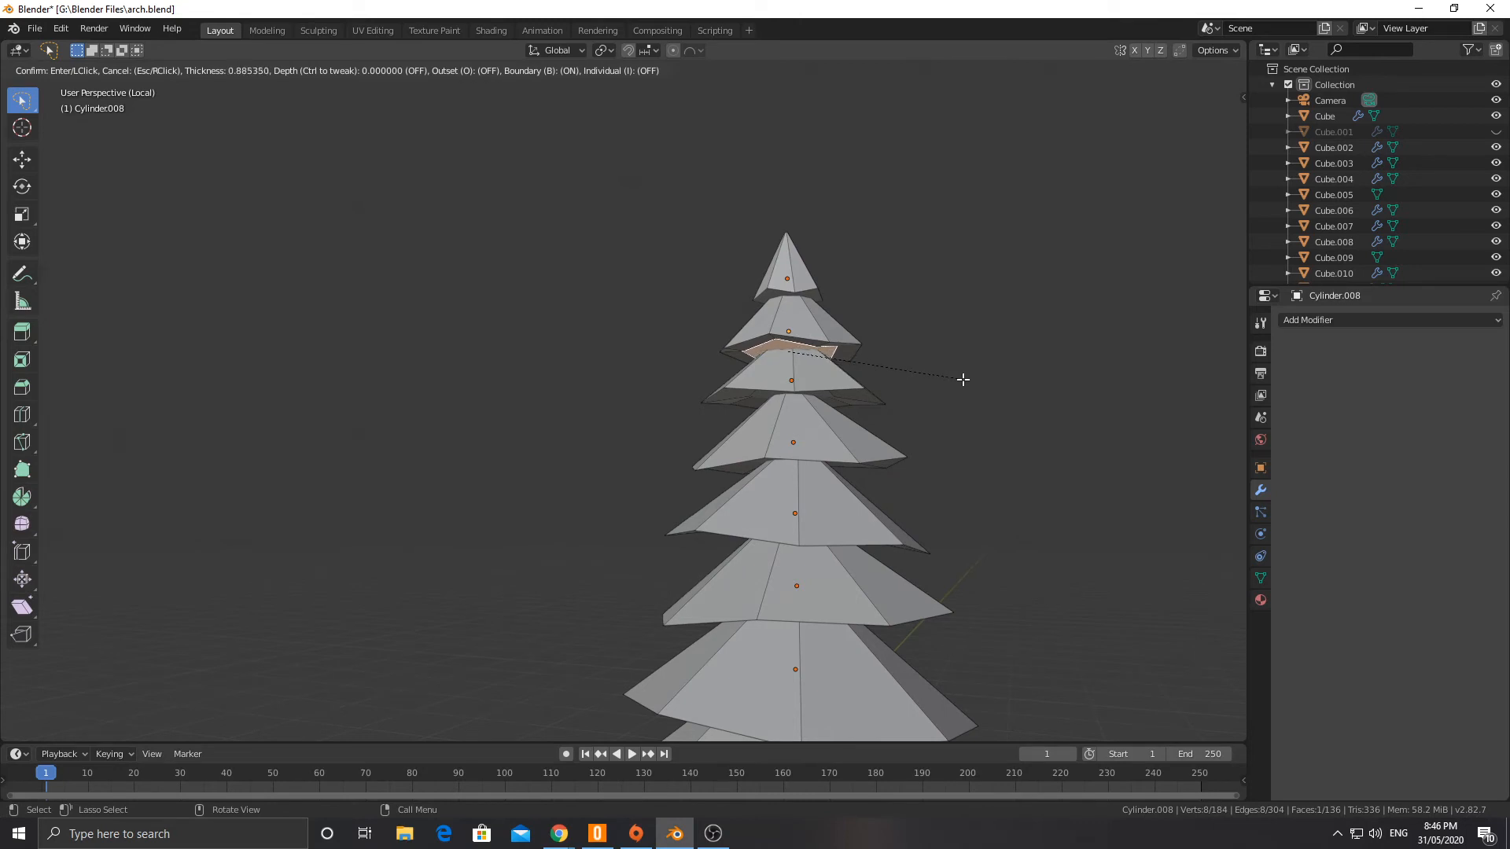
{"action": "left_click", "coordinate": [968, 380]}
{"action": "key", "text": "g"}
{"action": "key", "text": "z"}
{"action": "left_click", "coordinate": [977, 380]}
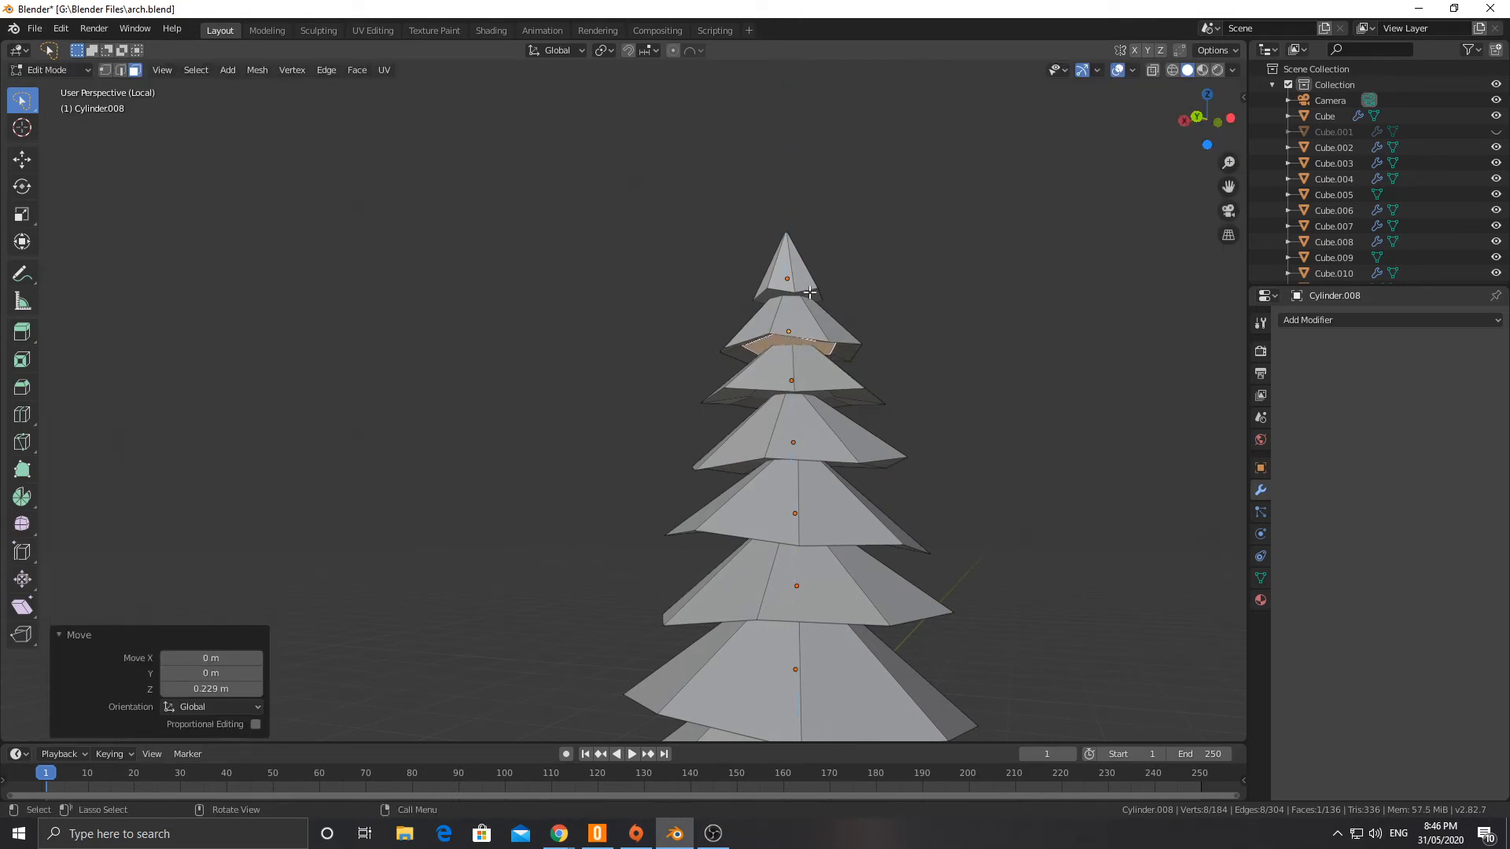
Step: Raise the top cone's underside face about 0.075 m along Z
{"action": "left_click", "coordinate": [810, 293]}
{"action": "key", "text": "g"}
{"action": "key", "text": "z"}
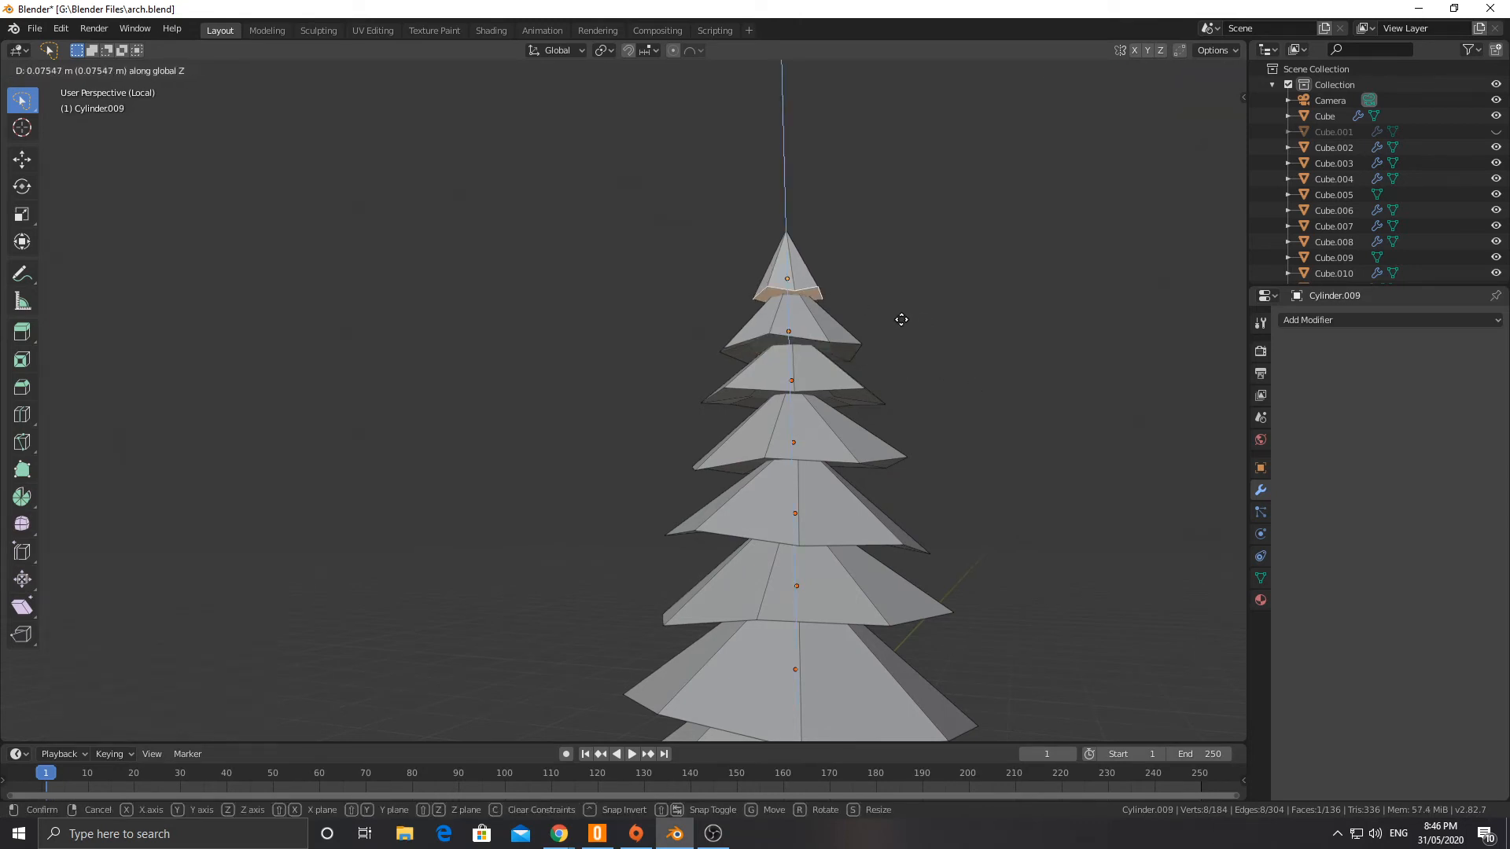
{"action": "left_click", "coordinate": [901, 320]}
Step: Inset the top cone's underside face by about 0.56 m and raise the inset face 0.101 m along Z
{"action": "key", "text": "i"}
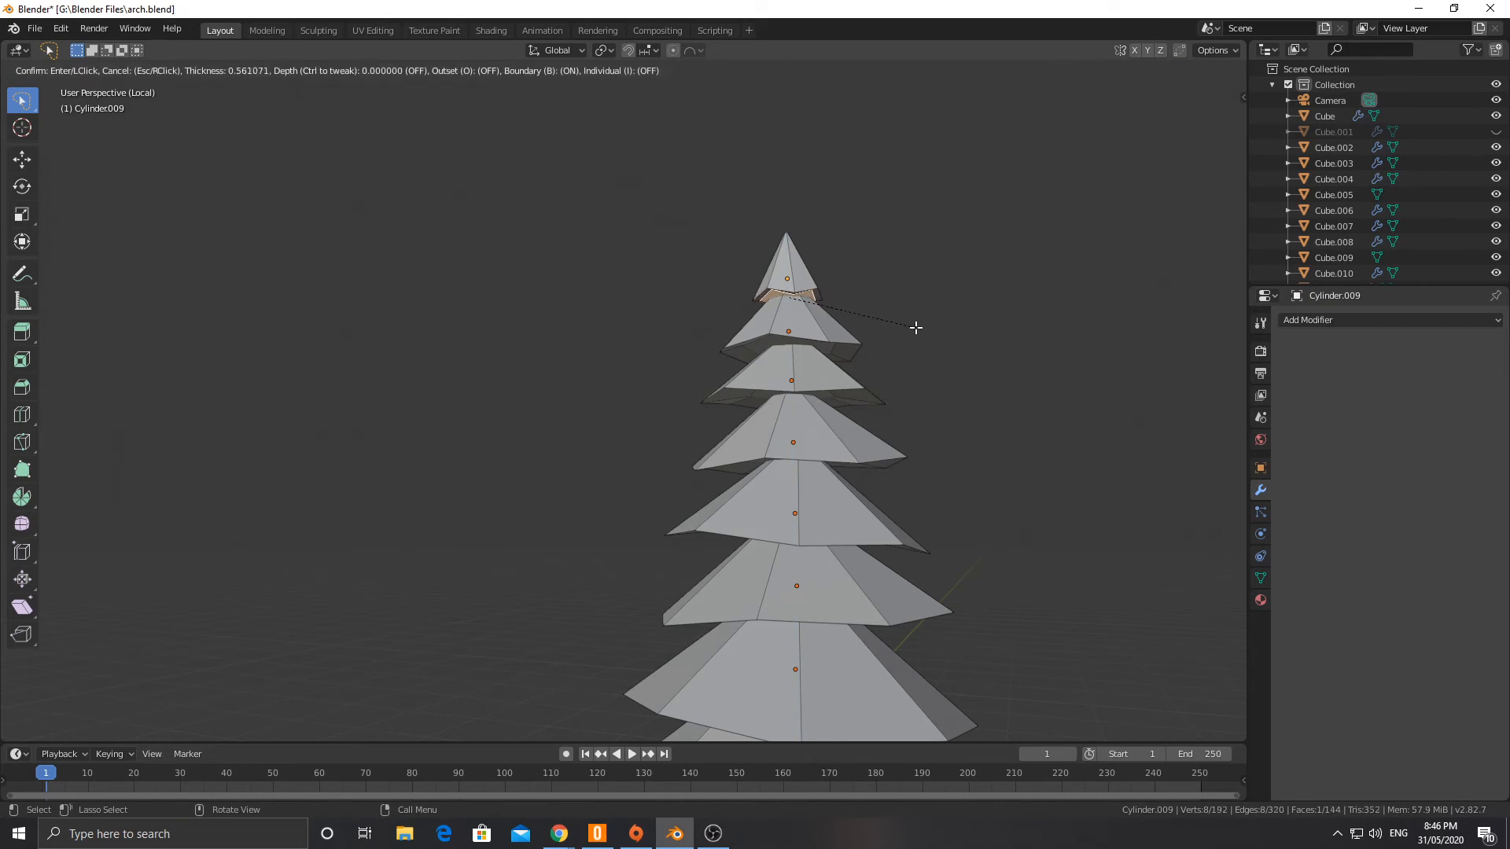
{"action": "left_click", "coordinate": [915, 328]}
{"action": "key", "text": "g"}
{"action": "key", "text": "z"}
{"action": "left_click", "coordinate": [952, 366]}
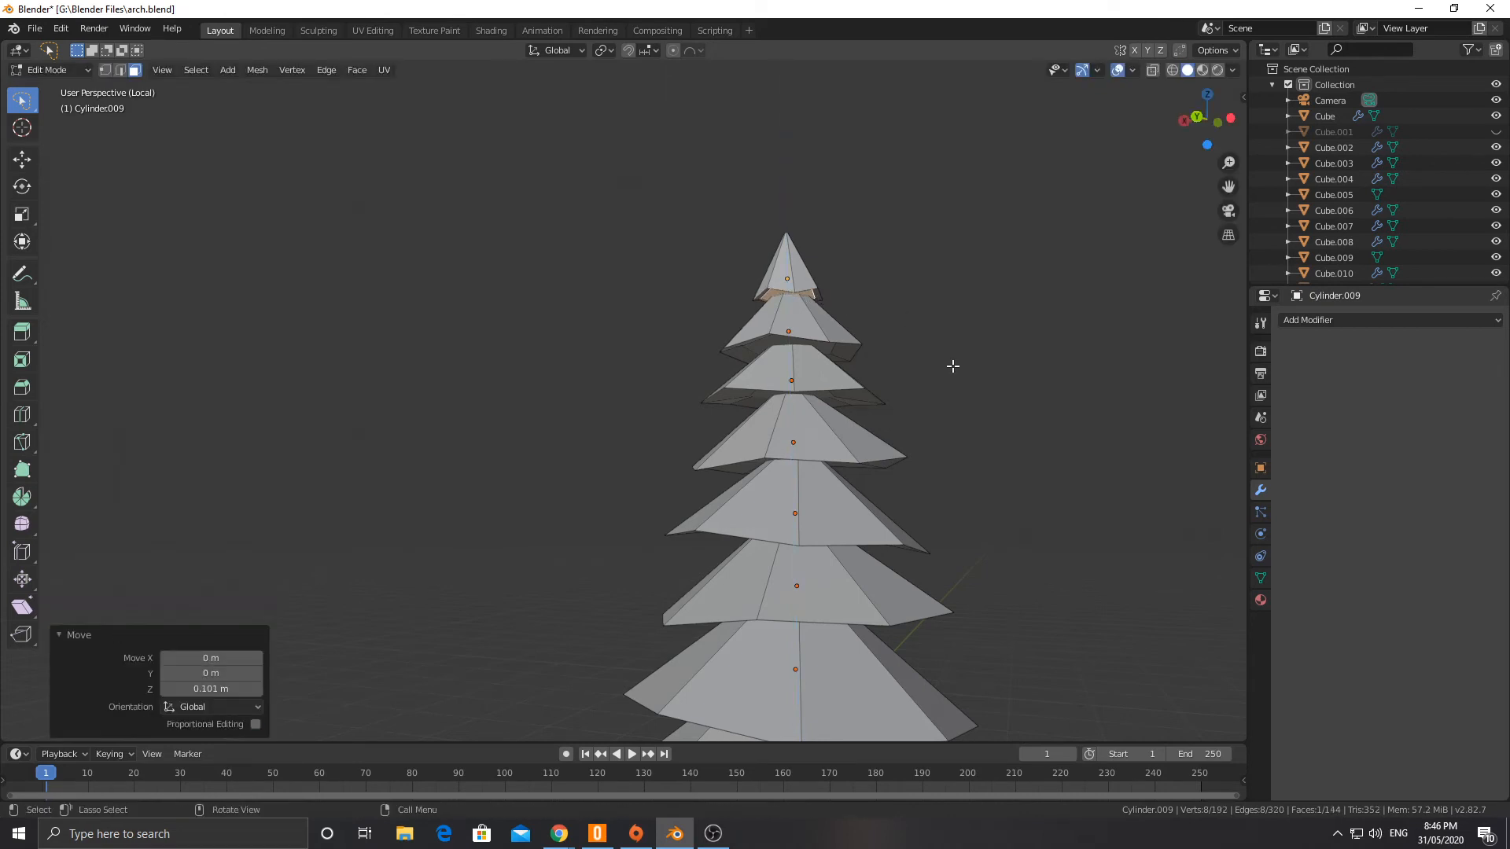
{"action": "left_click", "coordinate": [953, 366]}
Step: Return to Object Mode, add the trunk to the selected canopy cones and join them all into one tree object
{"action": "scroll", "coordinate": [968, 425], "scroll_direction": "down", "scroll_amount": 3}
{"action": "middle_click_drag", "start_coordinate": [984, 482], "coordinate": [863, 519]}
{"action": "scroll", "coordinate": [887, 503], "scroll_direction": "down", "scroll_amount": 3}
{"action": "key", "text": "Tab"}
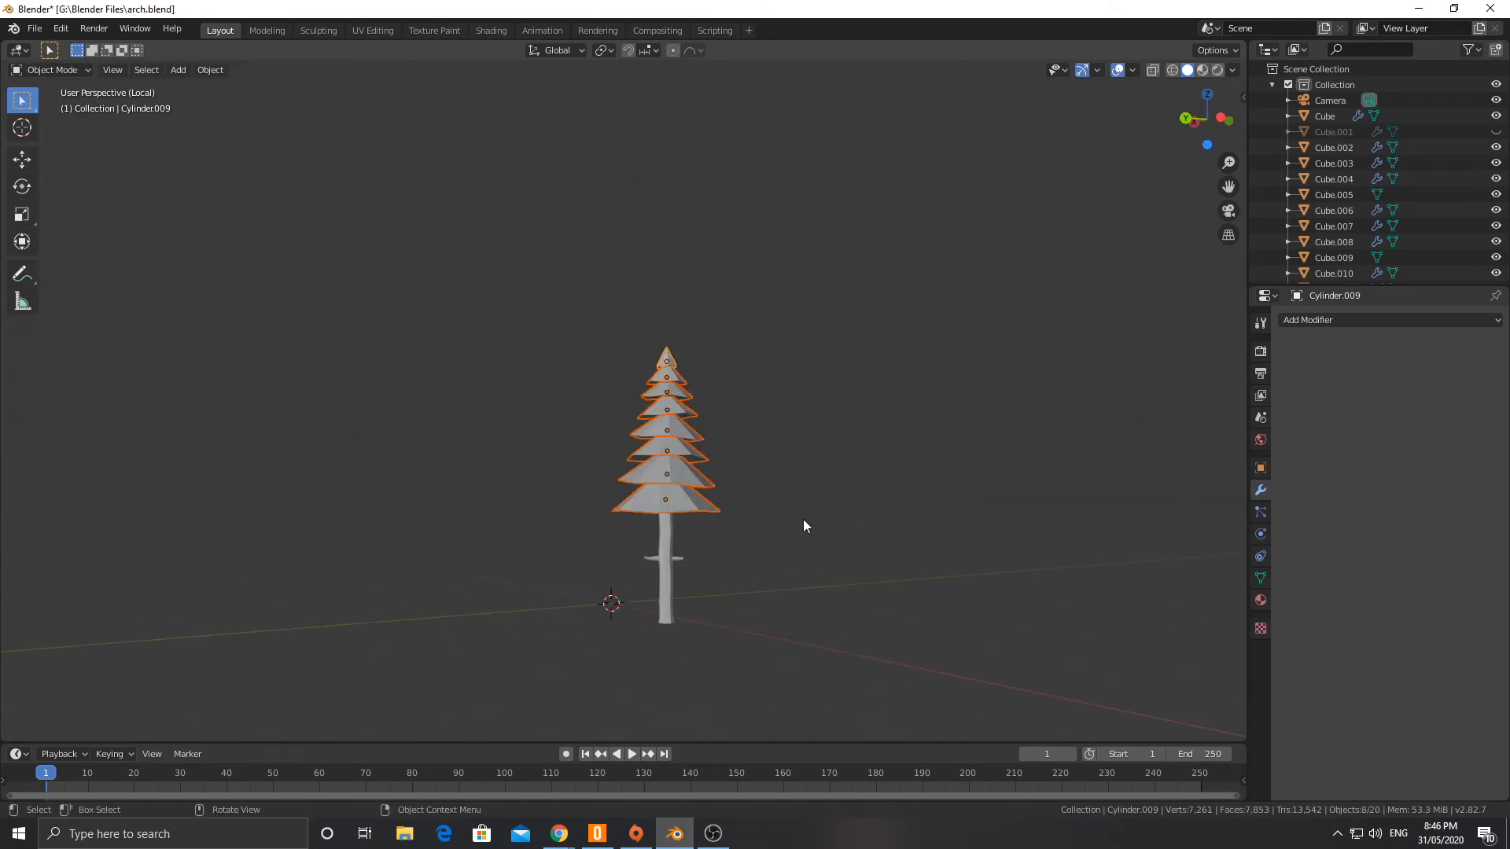
{"action": "key", "text": "Tab"}
{"action": "key", "text": "Tab"}
{"action": "left_click", "coordinate": [679, 561], "text": "shift"}
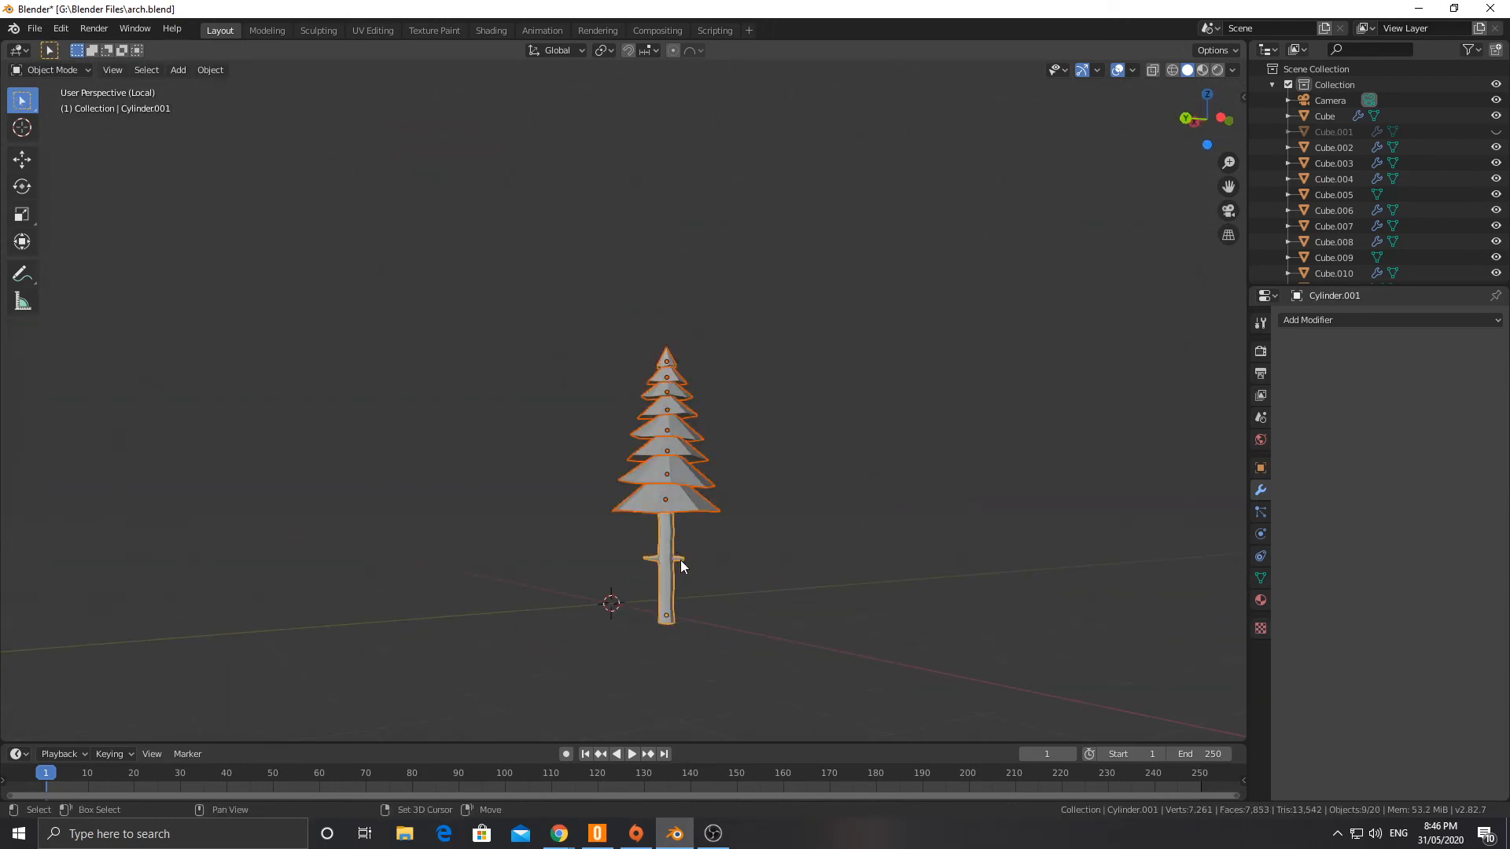
{"action": "key", "text": "ctrl+j"}
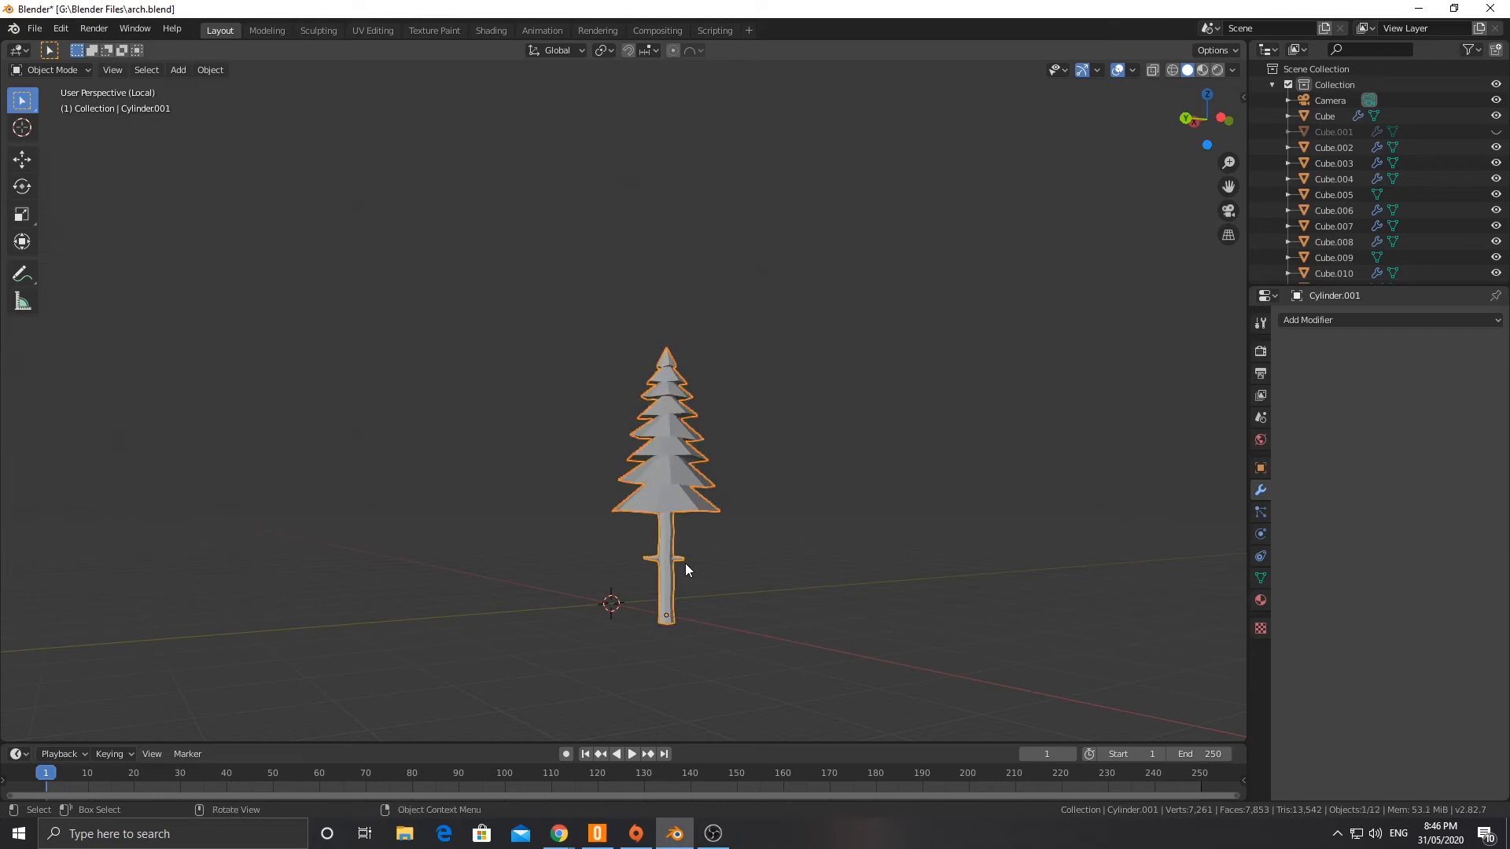
Step: Leave local view to bring back the walls and arches, and select the joined pine tree
{"action": "middle_click_drag", "start_coordinate": [686, 563], "coordinate": [800, 565]}
{"action": "scroll", "coordinate": [801, 572], "scroll_direction": "down", "scroll_amount": 3}
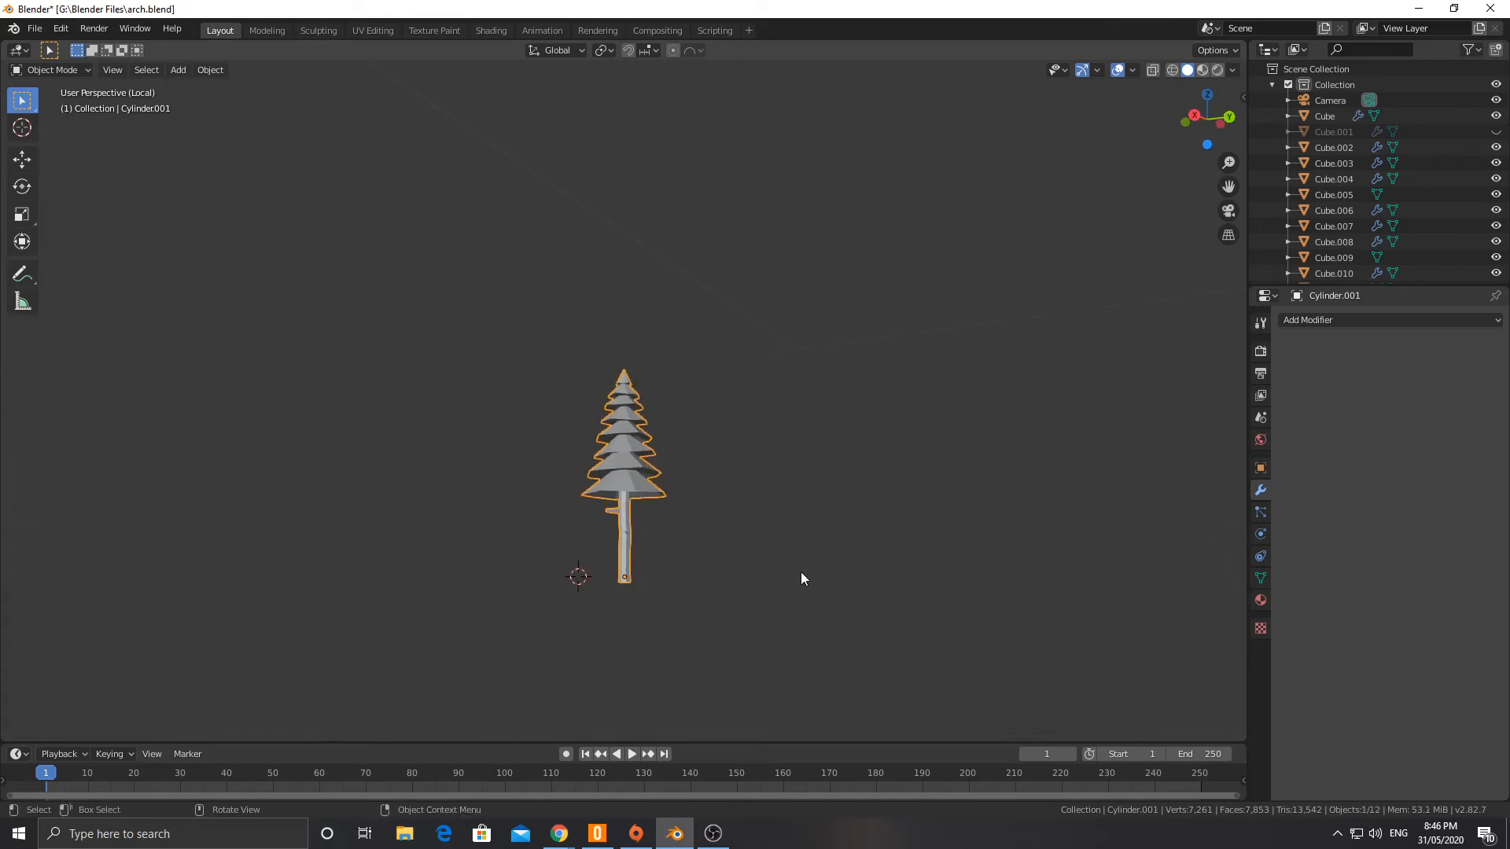
{"action": "key", "text": "KP_Divide"}
{"action": "scroll", "coordinate": [486, 371], "scroll_direction": "down", "scroll_amount": 2}
{"action": "middle_click_drag", "start_coordinate": [486, 372], "coordinate": [701, 404]}
{"action": "left_click", "coordinate": [544, 488]}
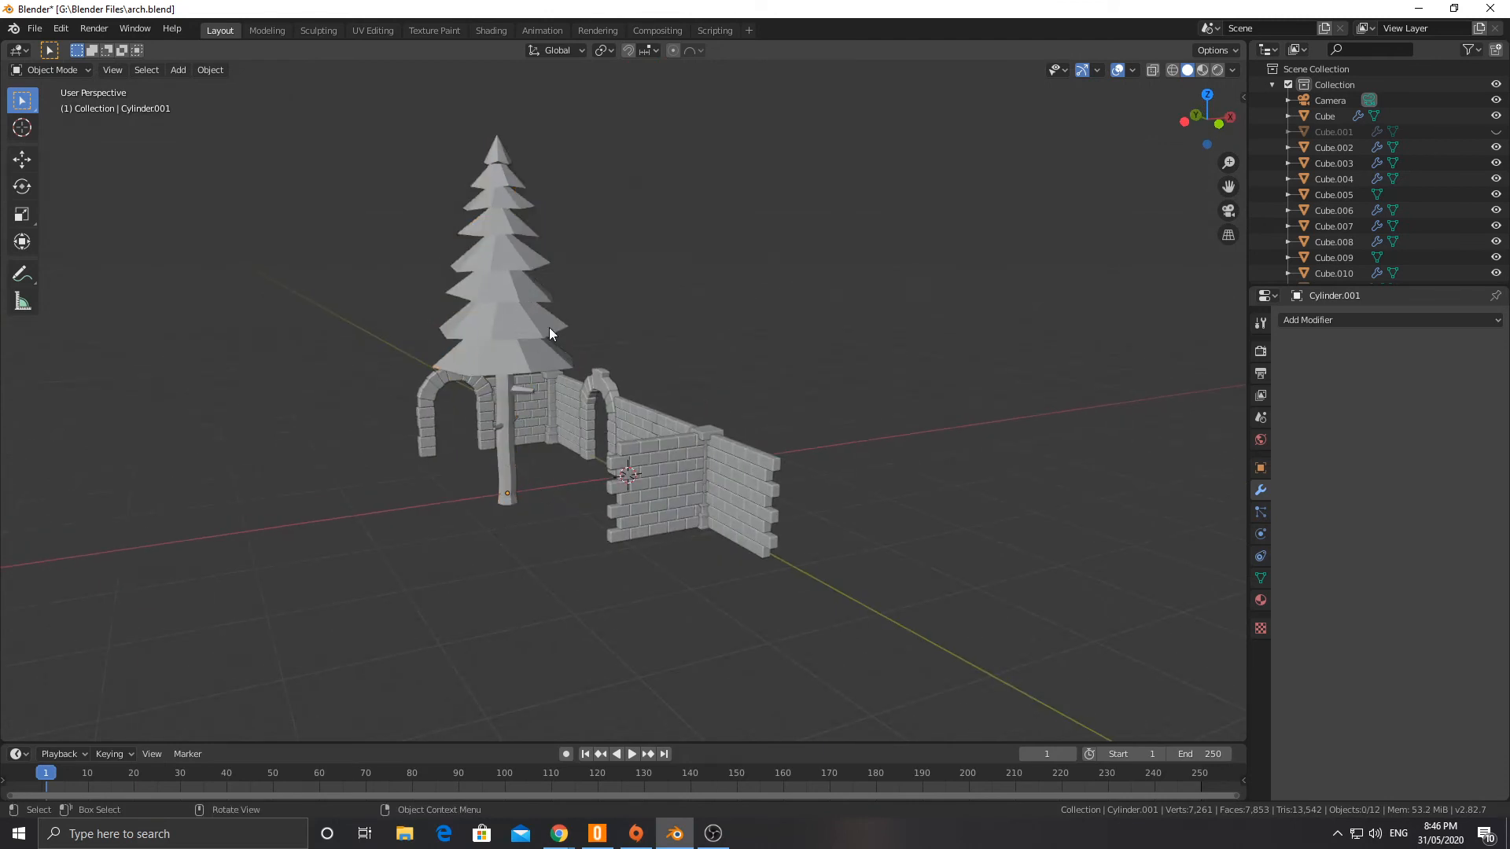
{"action": "left_click", "coordinate": [522, 326]}
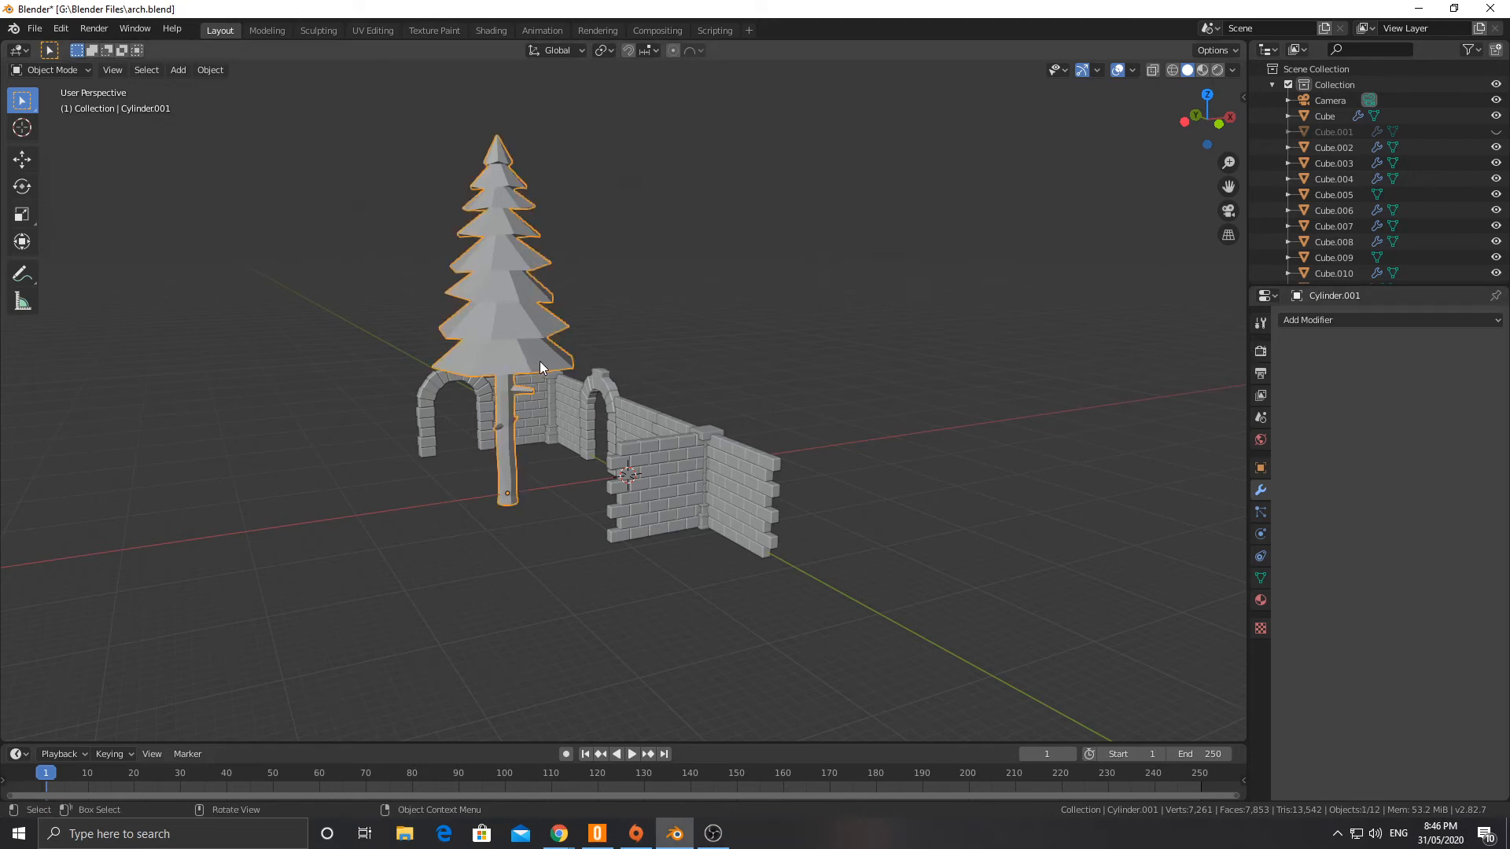
{"action": "left_click", "coordinate": [1398, 321]}
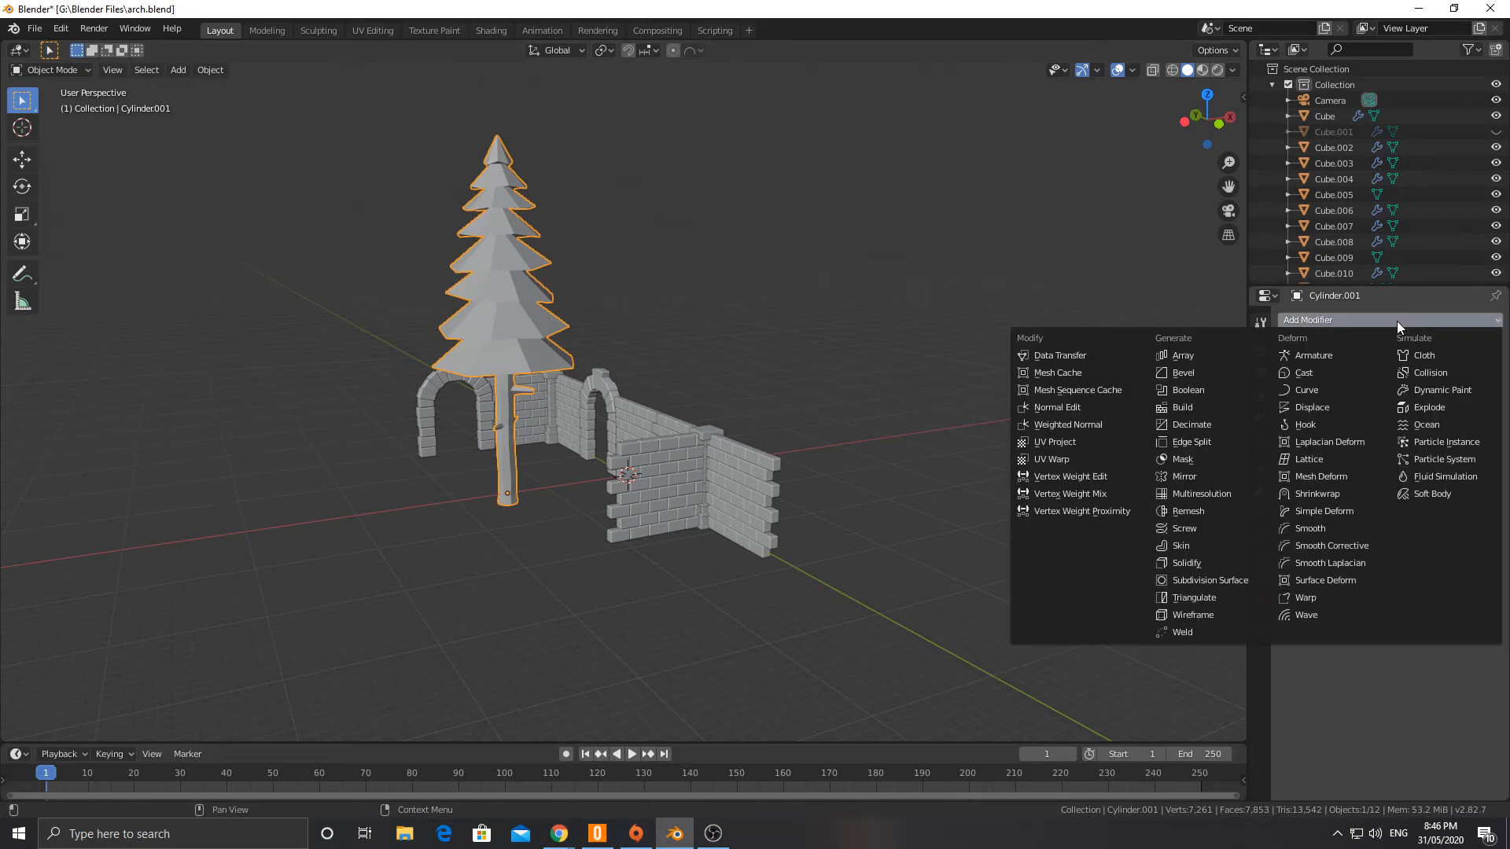
{"action": "left_click", "coordinate": [1397, 322]}
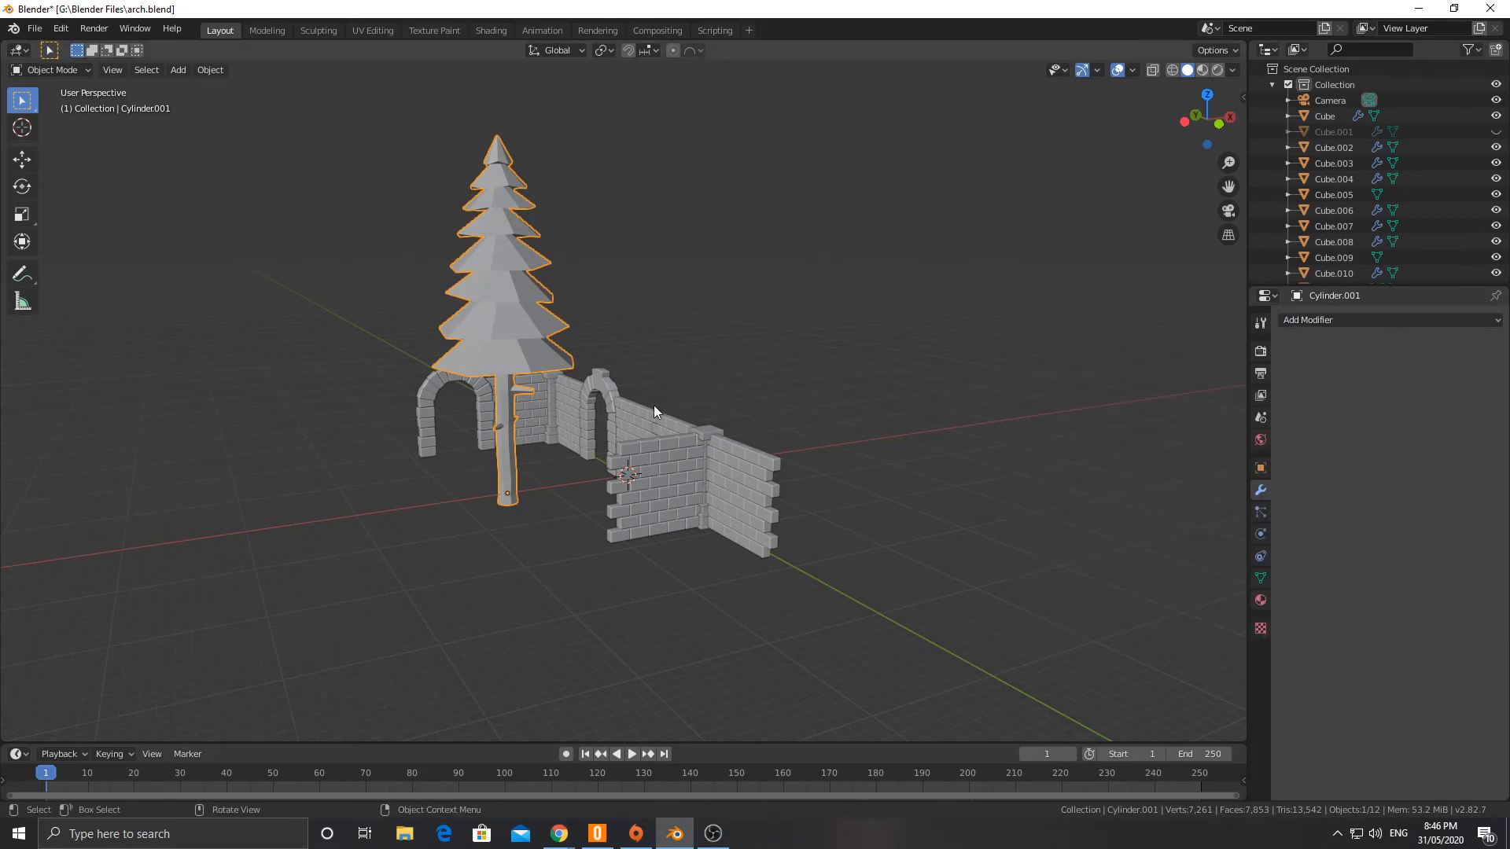
{"action": "scroll", "coordinate": [504, 419], "scroll_direction": "up", "scroll_amount": 2}
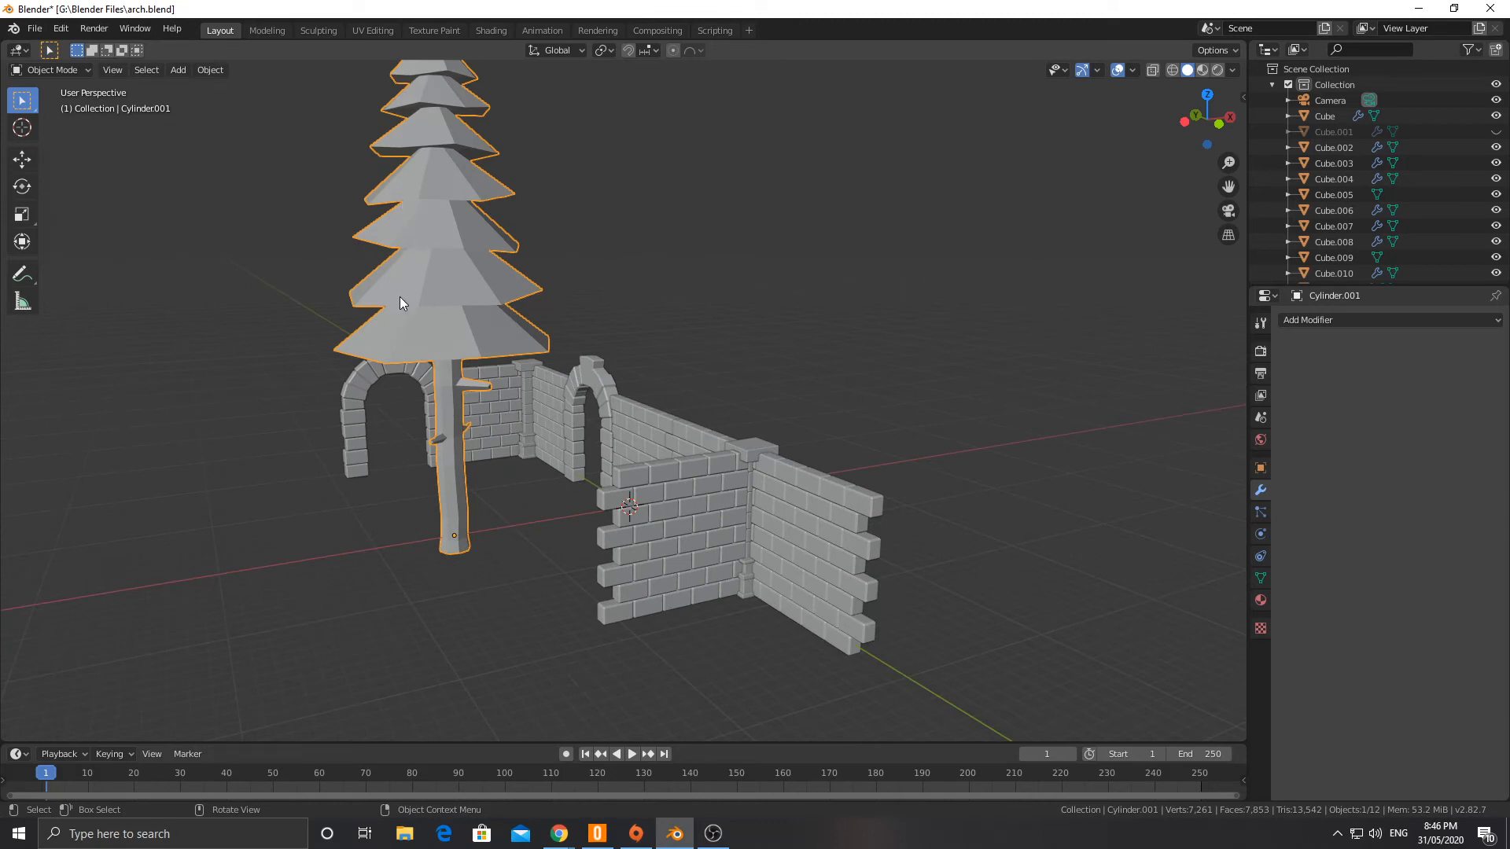
{"action": "middle_click_drag", "start_coordinate": [402, 297], "coordinate": [431, 324]}
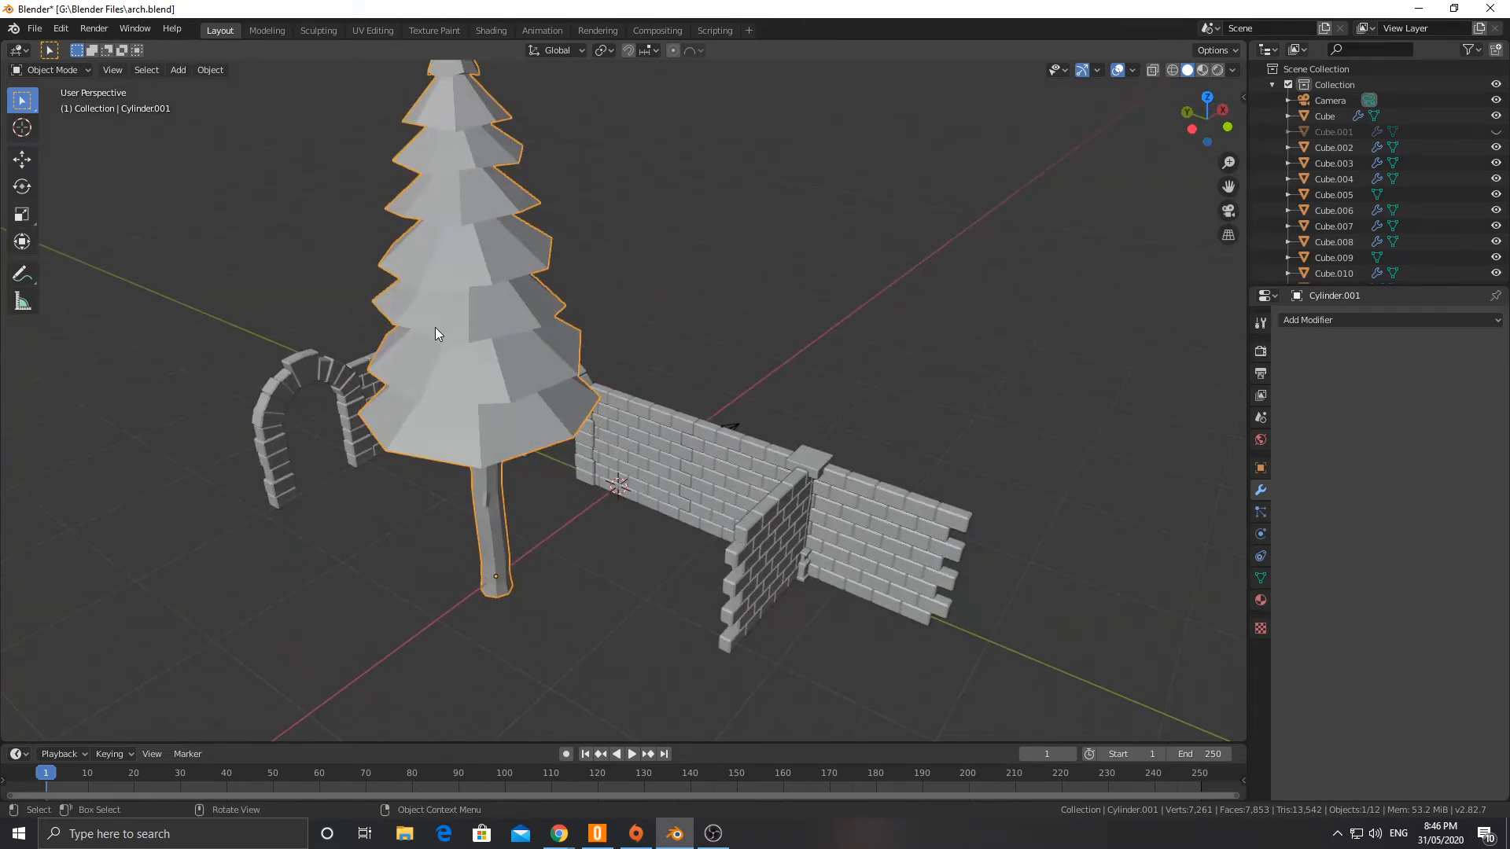
{"action": "scroll", "coordinate": [436, 327], "scroll_direction": "down", "scroll_amount": 2}
{"action": "scroll", "coordinate": [456, 328], "scroll_direction": "up", "scroll_amount": 4}
{"action": "left_click", "coordinate": [1337, 320]}
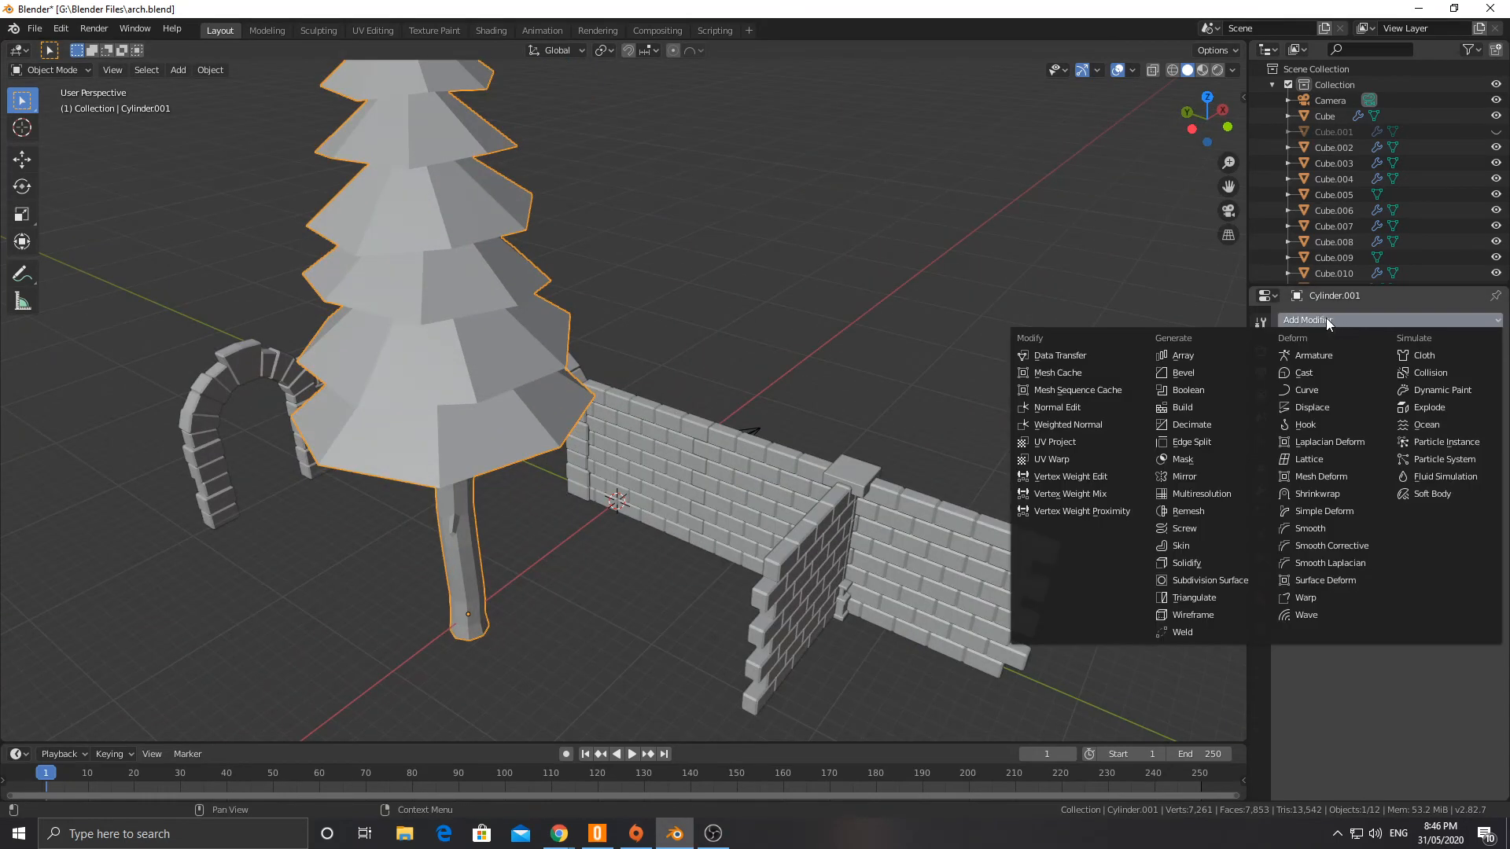
{"action": "left_click", "coordinate": [1260, 600]}
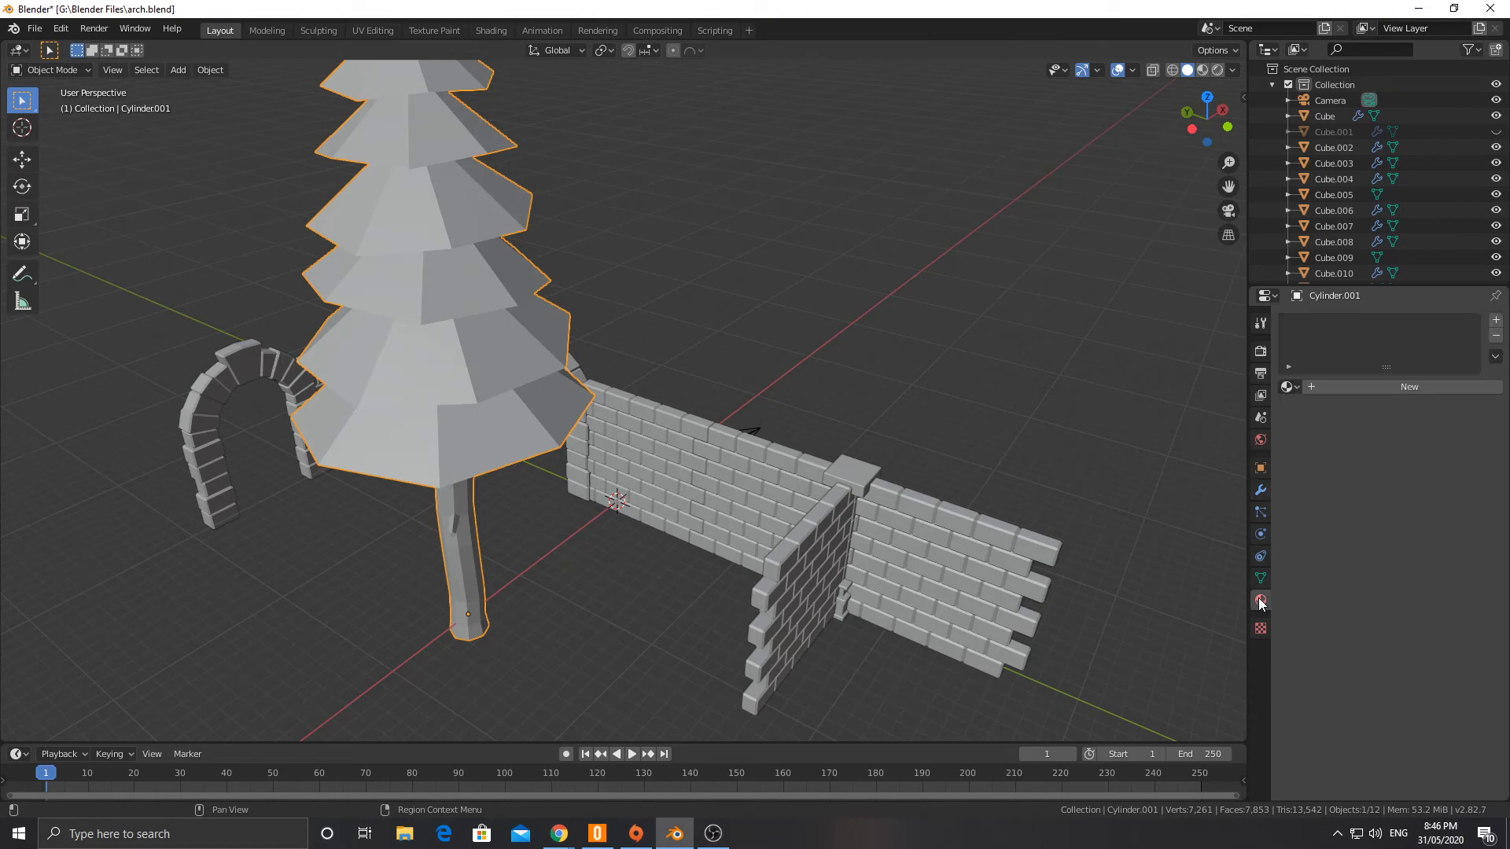
{"action": "left_click", "coordinate": [1290, 386]}
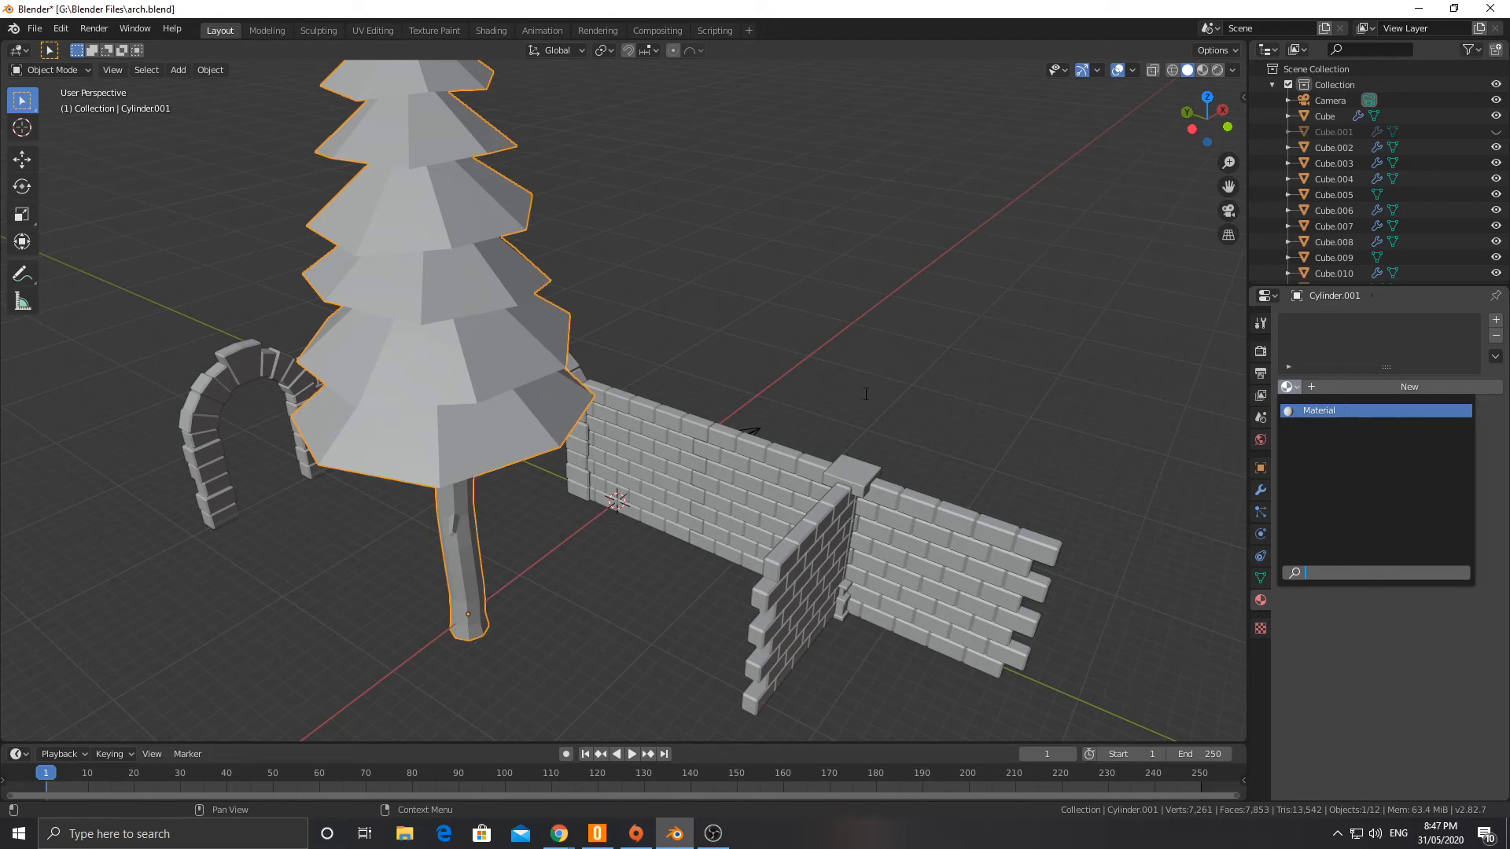
{"action": "middle_click_drag", "start_coordinate": [657, 334], "coordinate": [365, 299]}
Step: Duplicate the pine tree and place the copy -20.6 m along X
{"action": "middle_click_drag", "start_coordinate": [508, 301], "coordinate": [607, 340]}
{"action": "scroll", "coordinate": [587, 356], "scroll_direction": "down", "scroll_amount": 2}
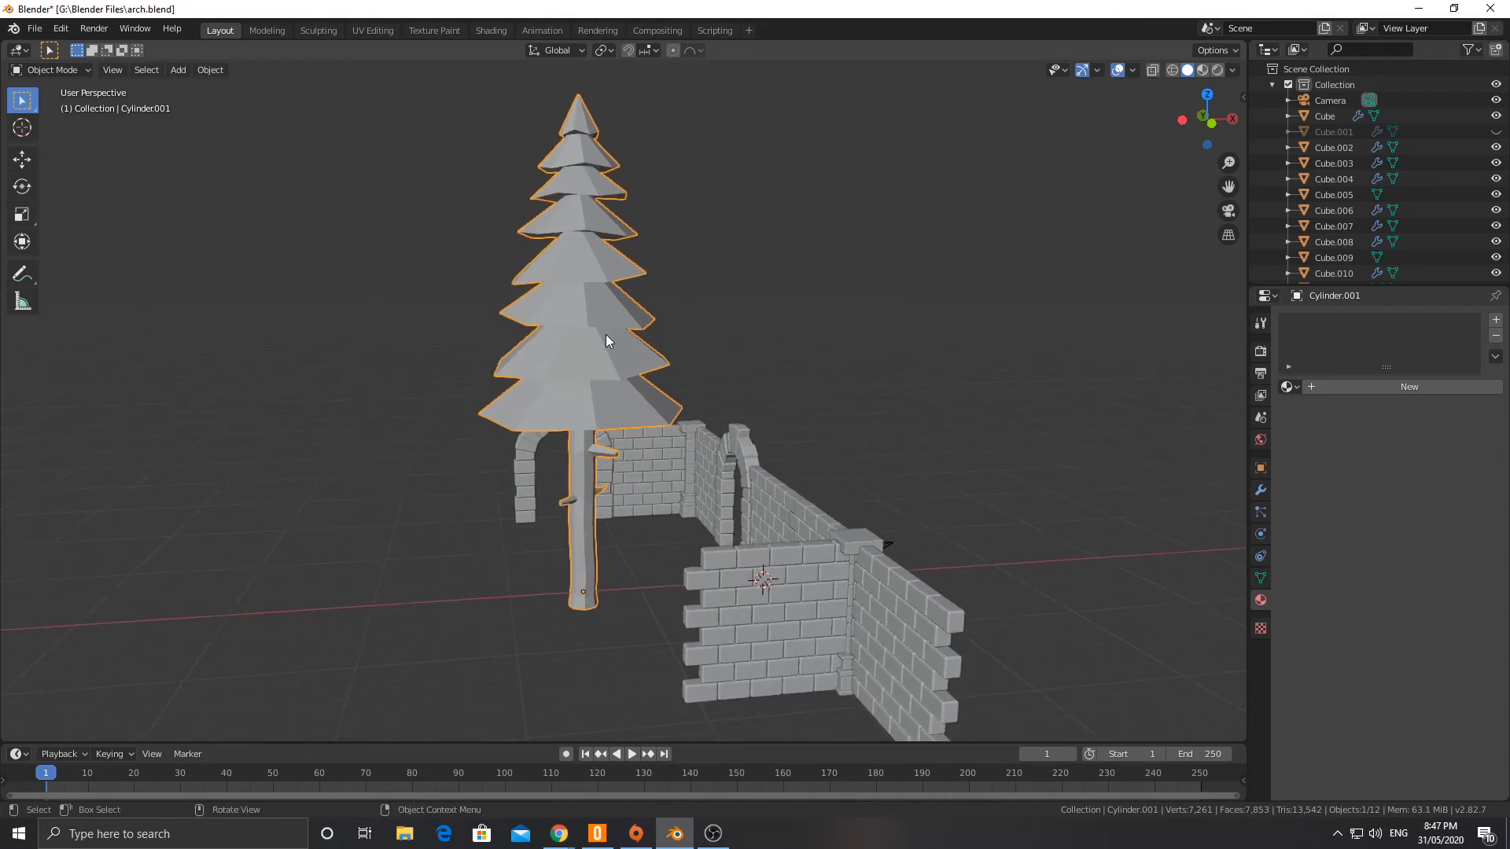
{"action": "key", "text": "shift+d"}
{"action": "key", "text": "x"}
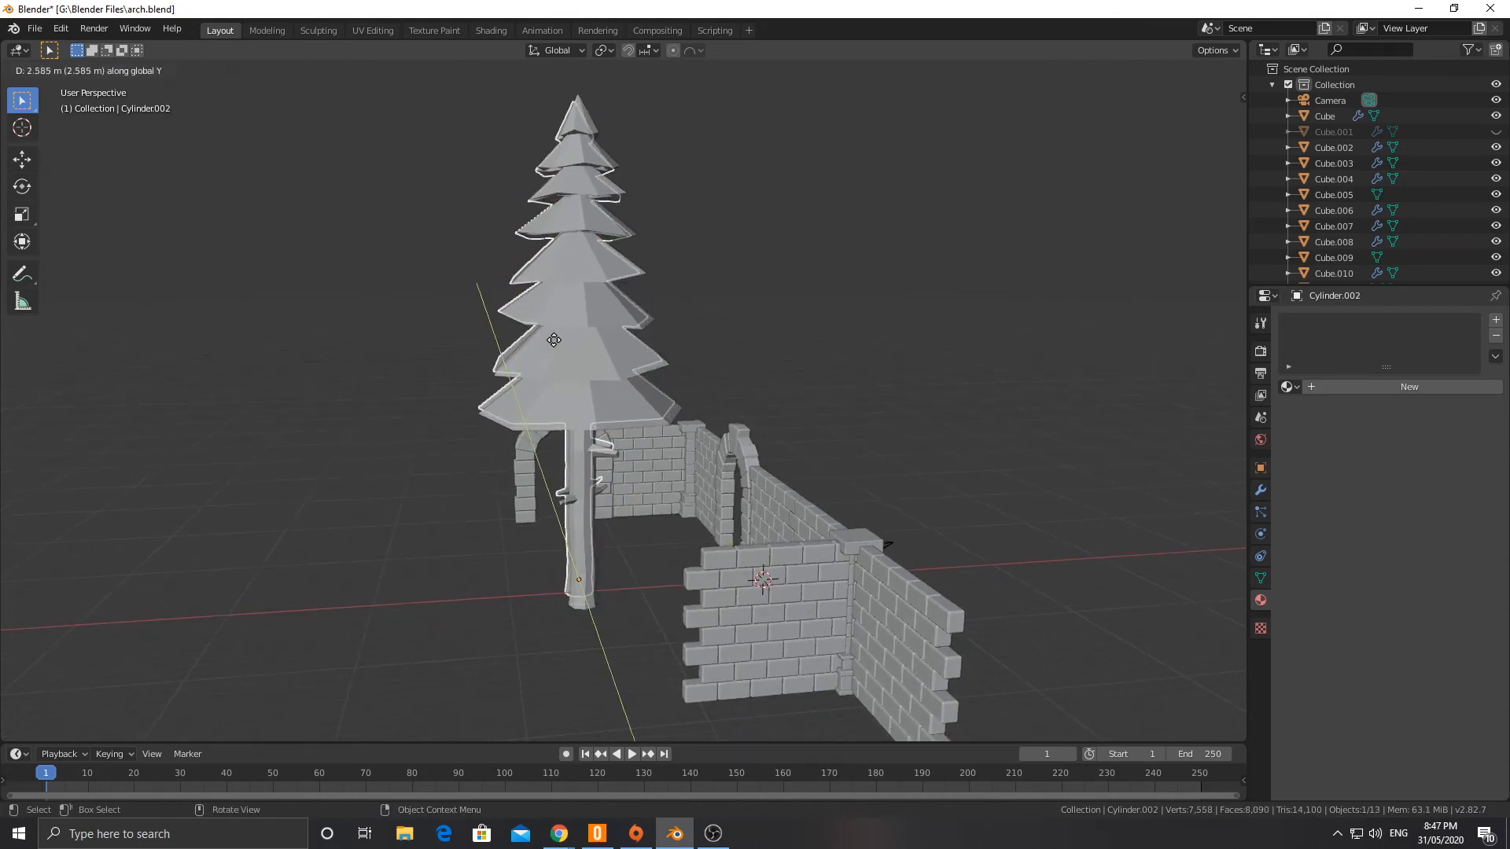
{"action": "left_click", "coordinate": [324, 371]}
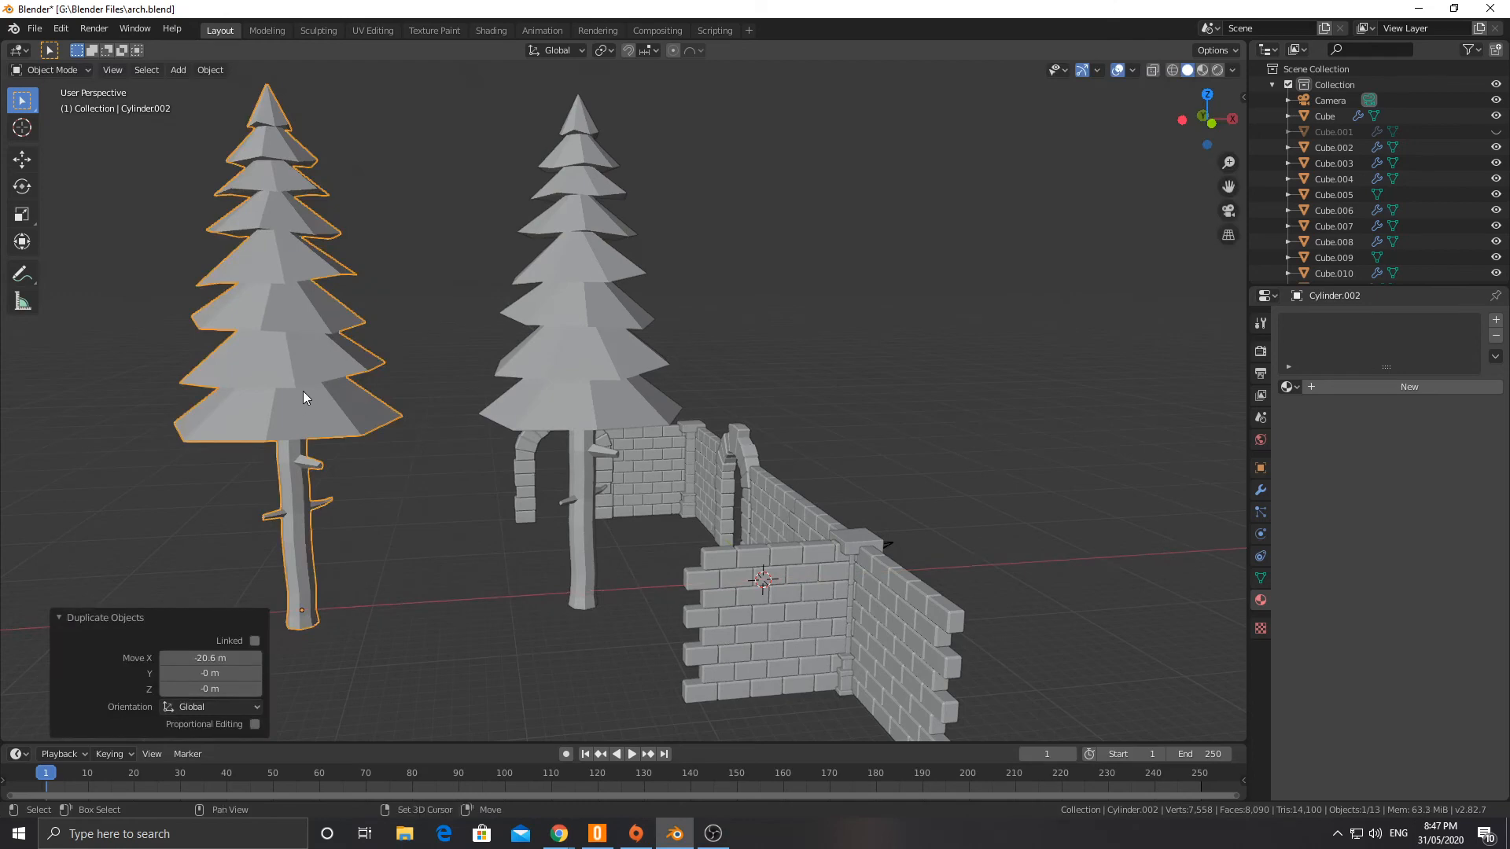
Step: Add a Simple Deform modifier to the duplicated tree in Bend mode with an angle of 13.8°
{"action": "middle_click_drag", "start_coordinate": [303, 390], "coordinate": [509, 309]}
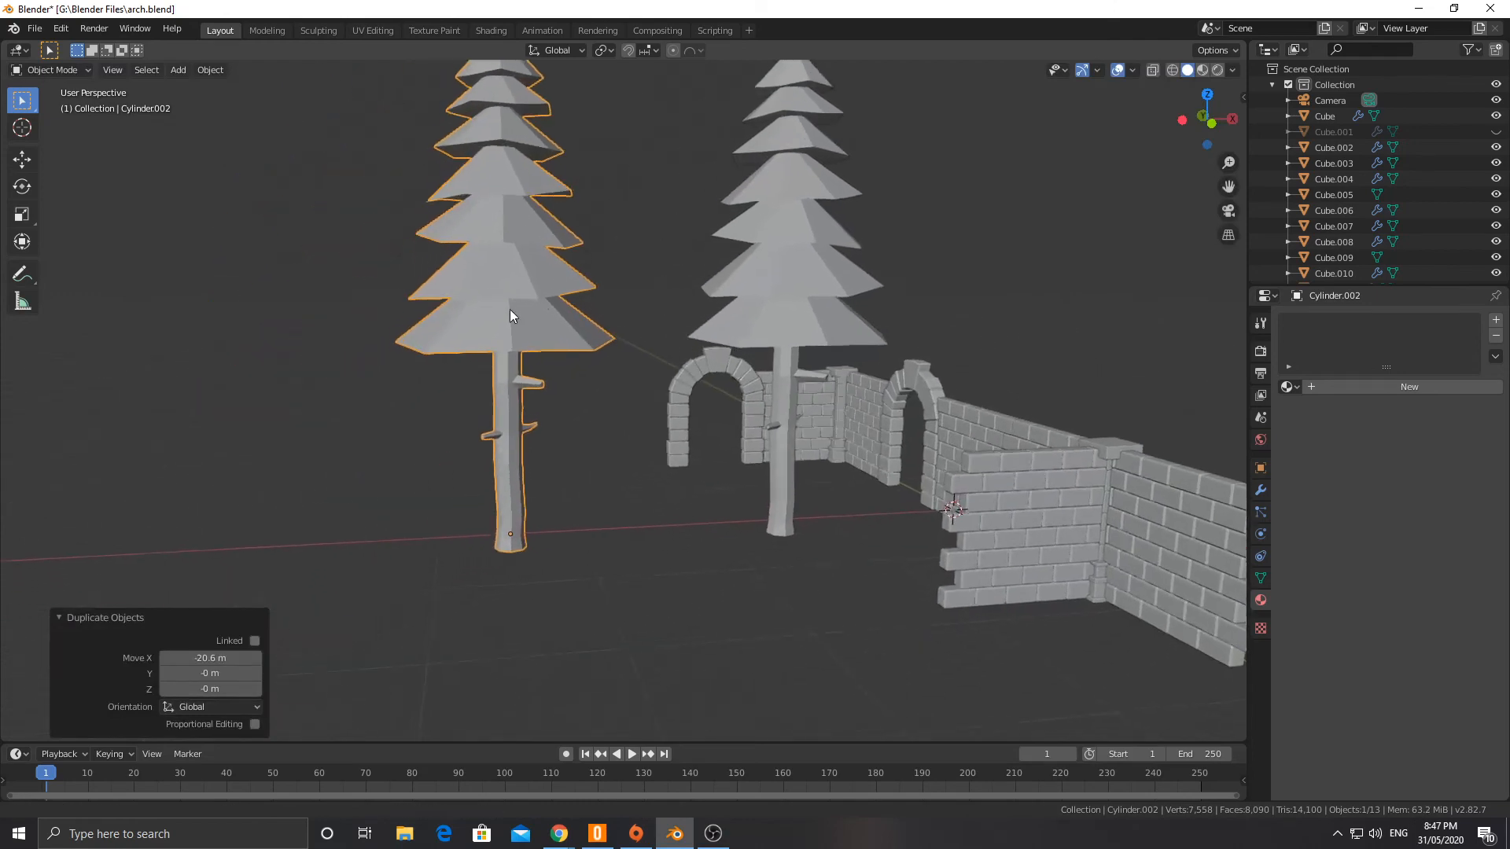
{"action": "left_click", "coordinate": [1260, 491]}
{"action": "left_click", "coordinate": [1333, 320]}
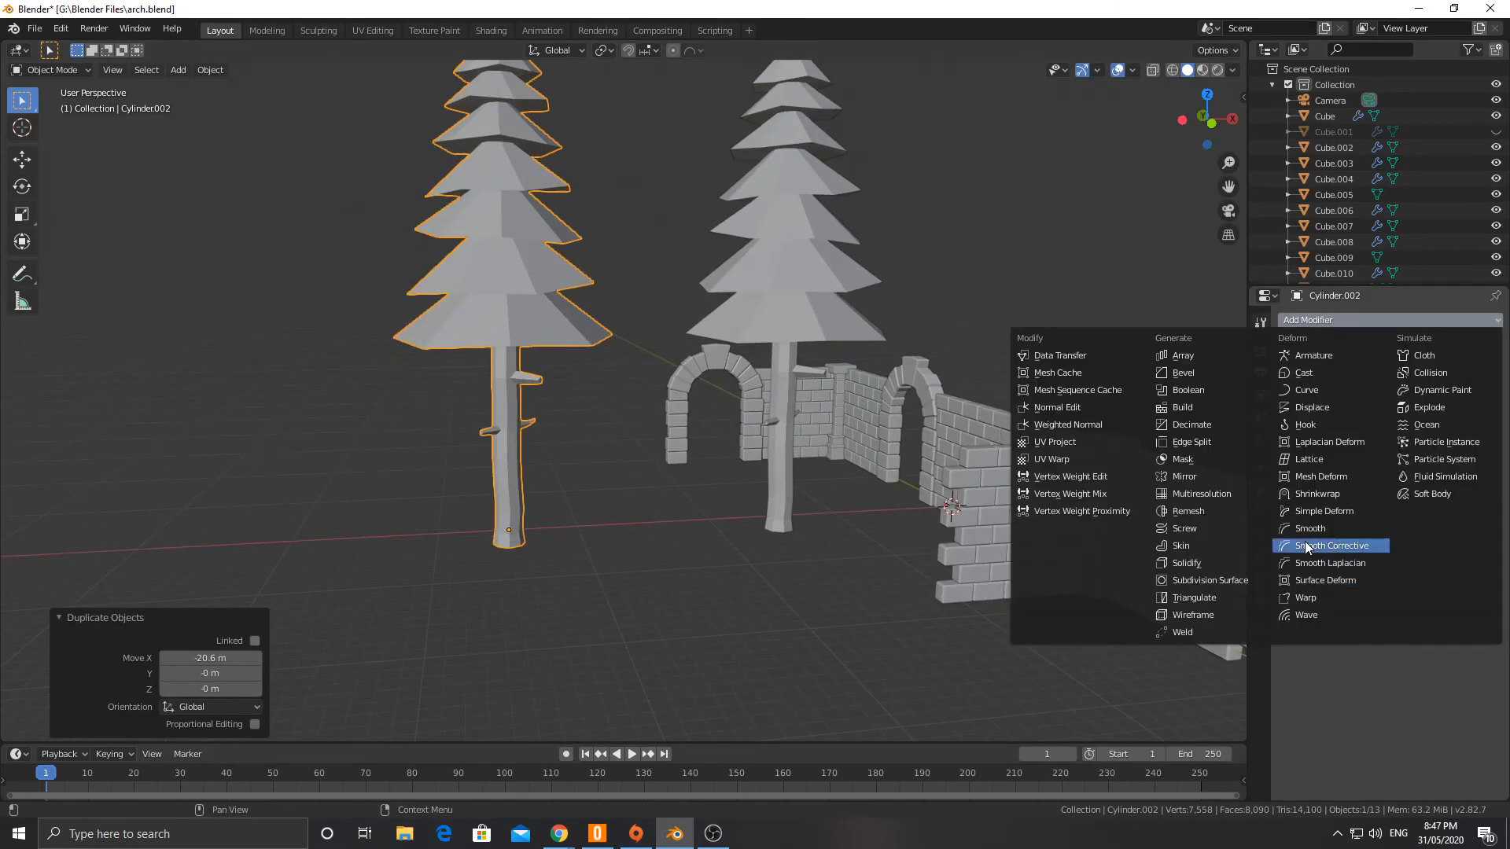
{"action": "left_click", "coordinate": [1308, 512]}
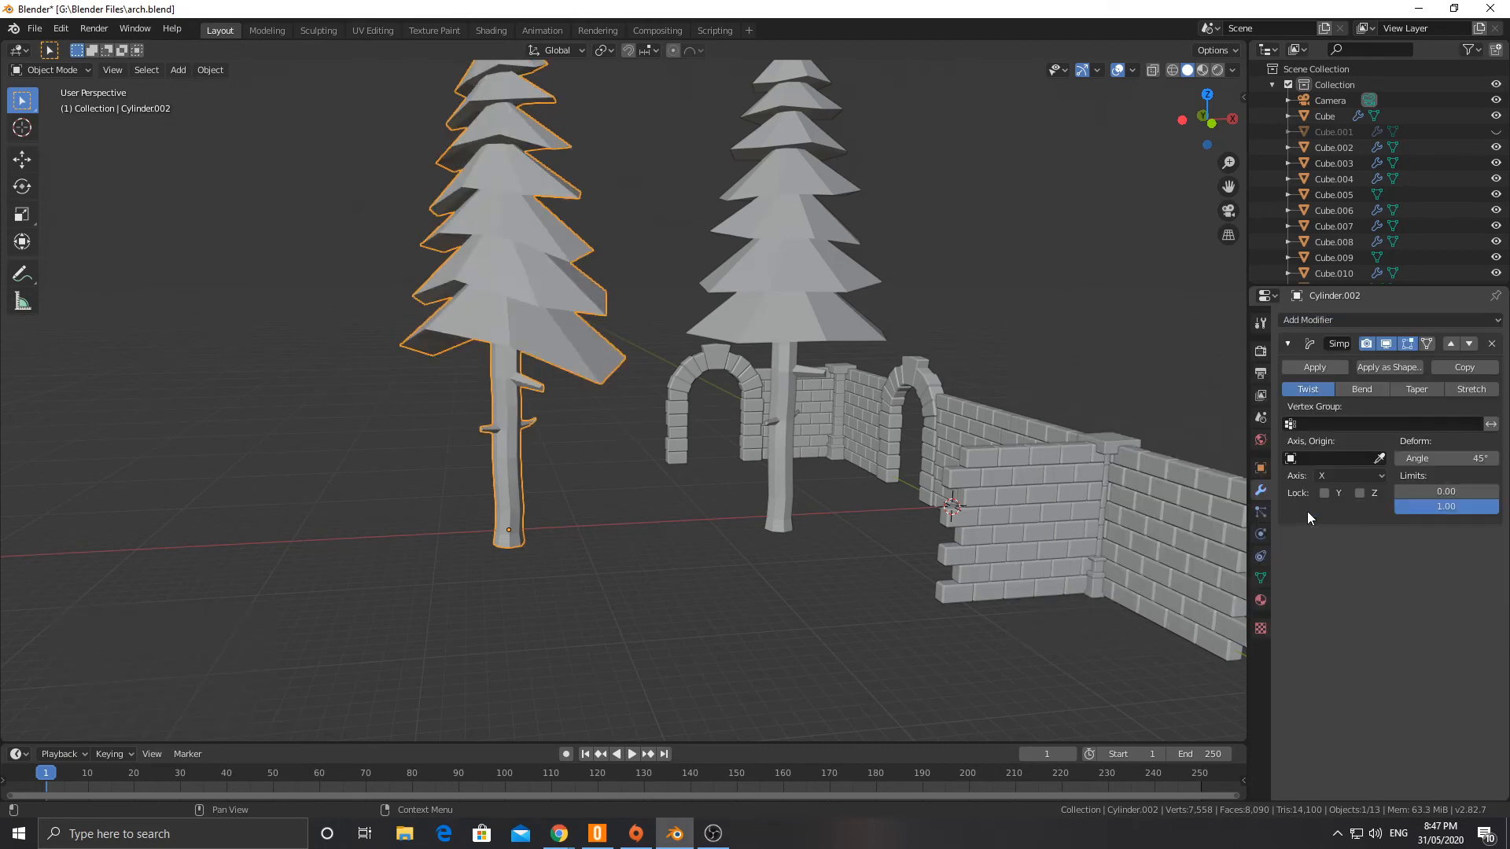
{"action": "left_click", "coordinate": [1362, 389]}
{"action": "middle_click_drag", "start_coordinate": [980, 390], "coordinate": [819, 386]}
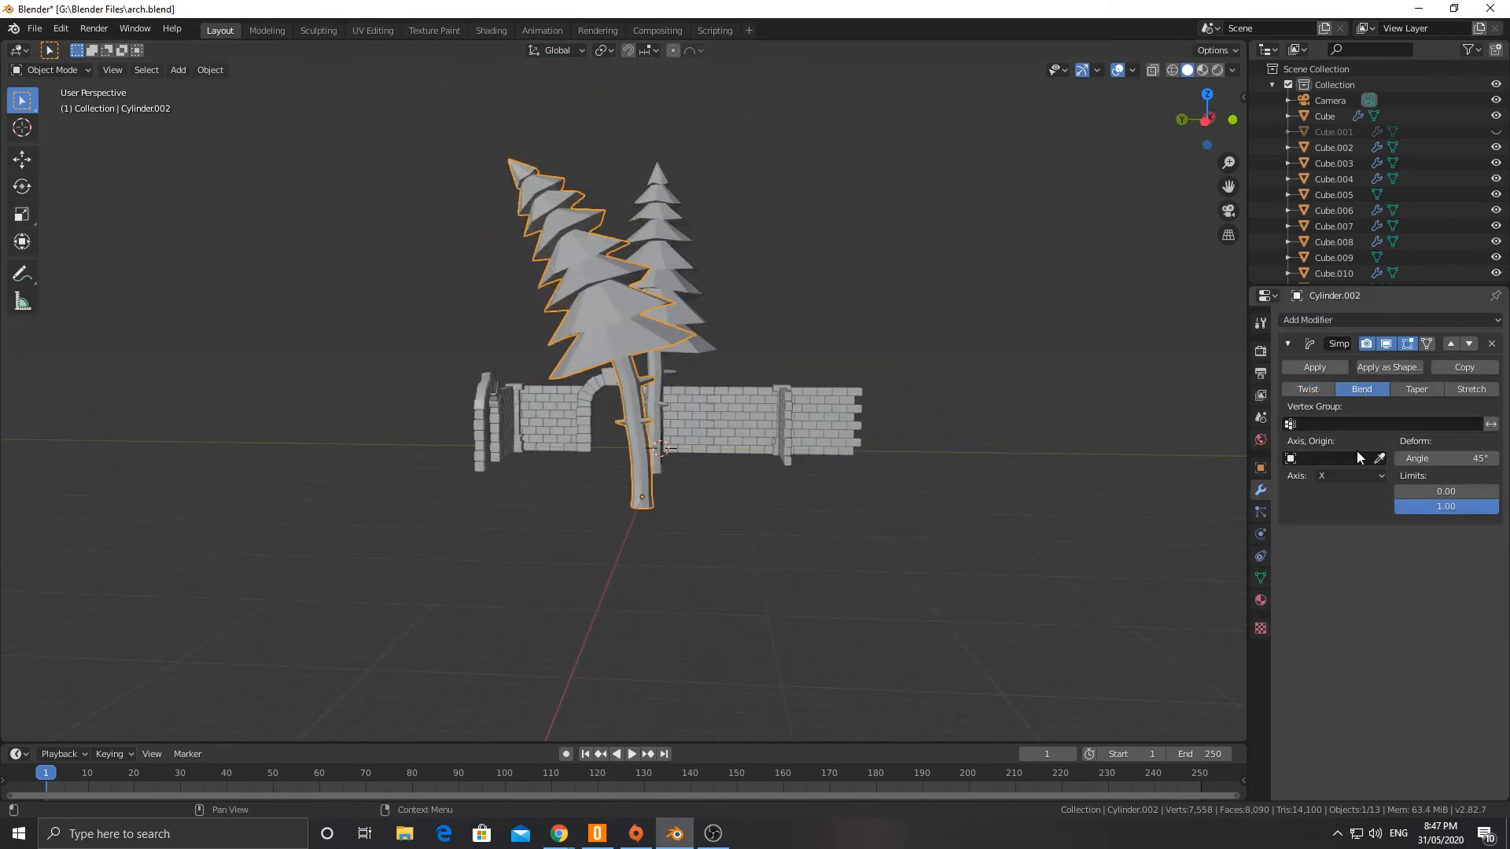
{"action": "left_click_drag", "start_coordinate": [1438, 463], "coordinate": [1382, 463]}
{"action": "middle_click_drag", "start_coordinate": [786, 417], "coordinate": [633, 427]}
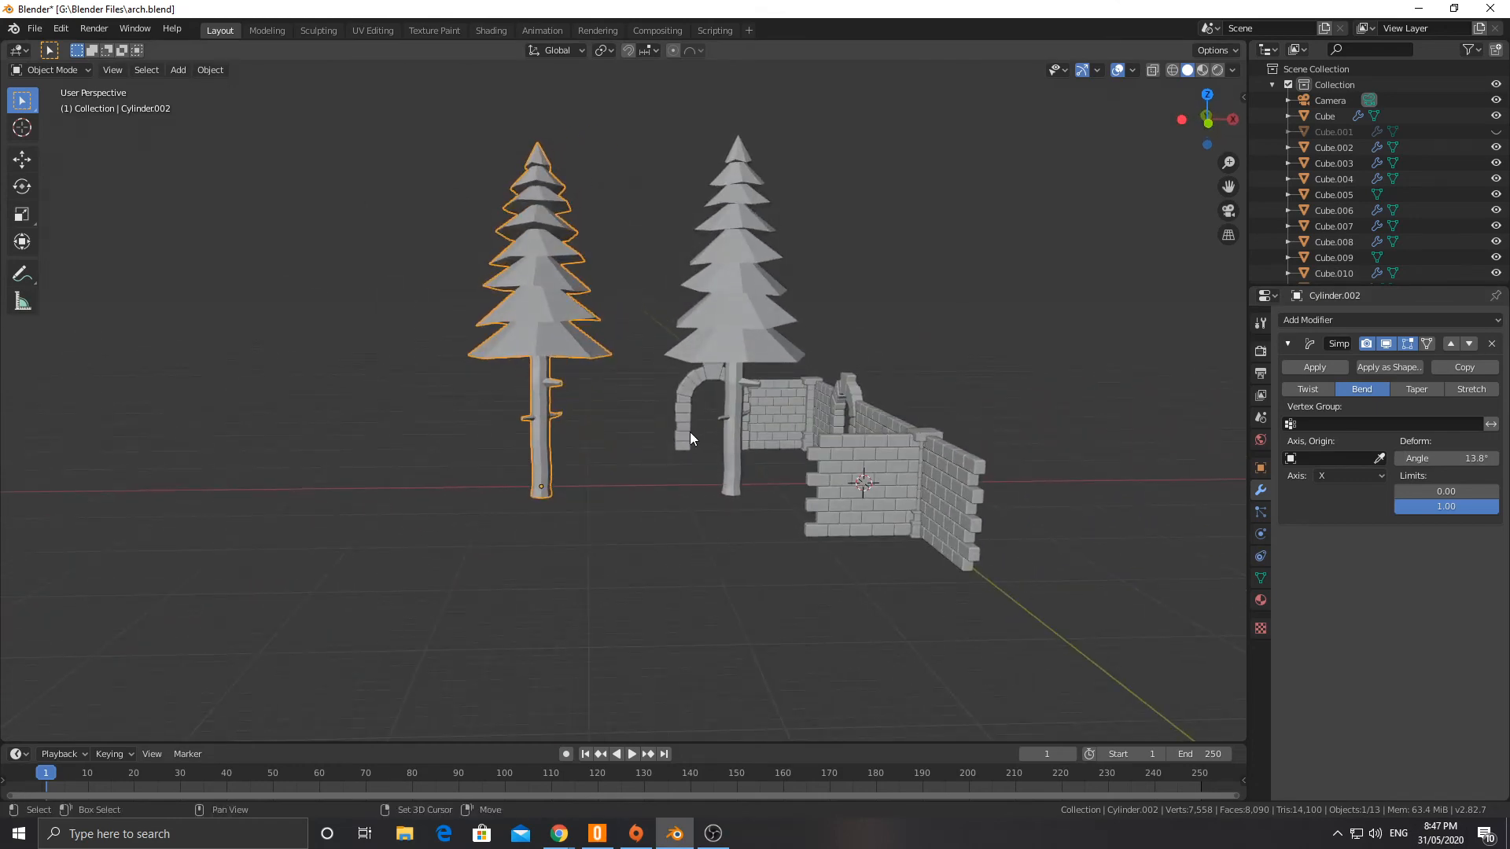
Step: Duplicate the bent tree with its modifier and place the copy -22.4 m along X
{"action": "key", "text": "shift+d"}
{"action": "key", "text": "y"}
{"action": "key", "text": "x"}
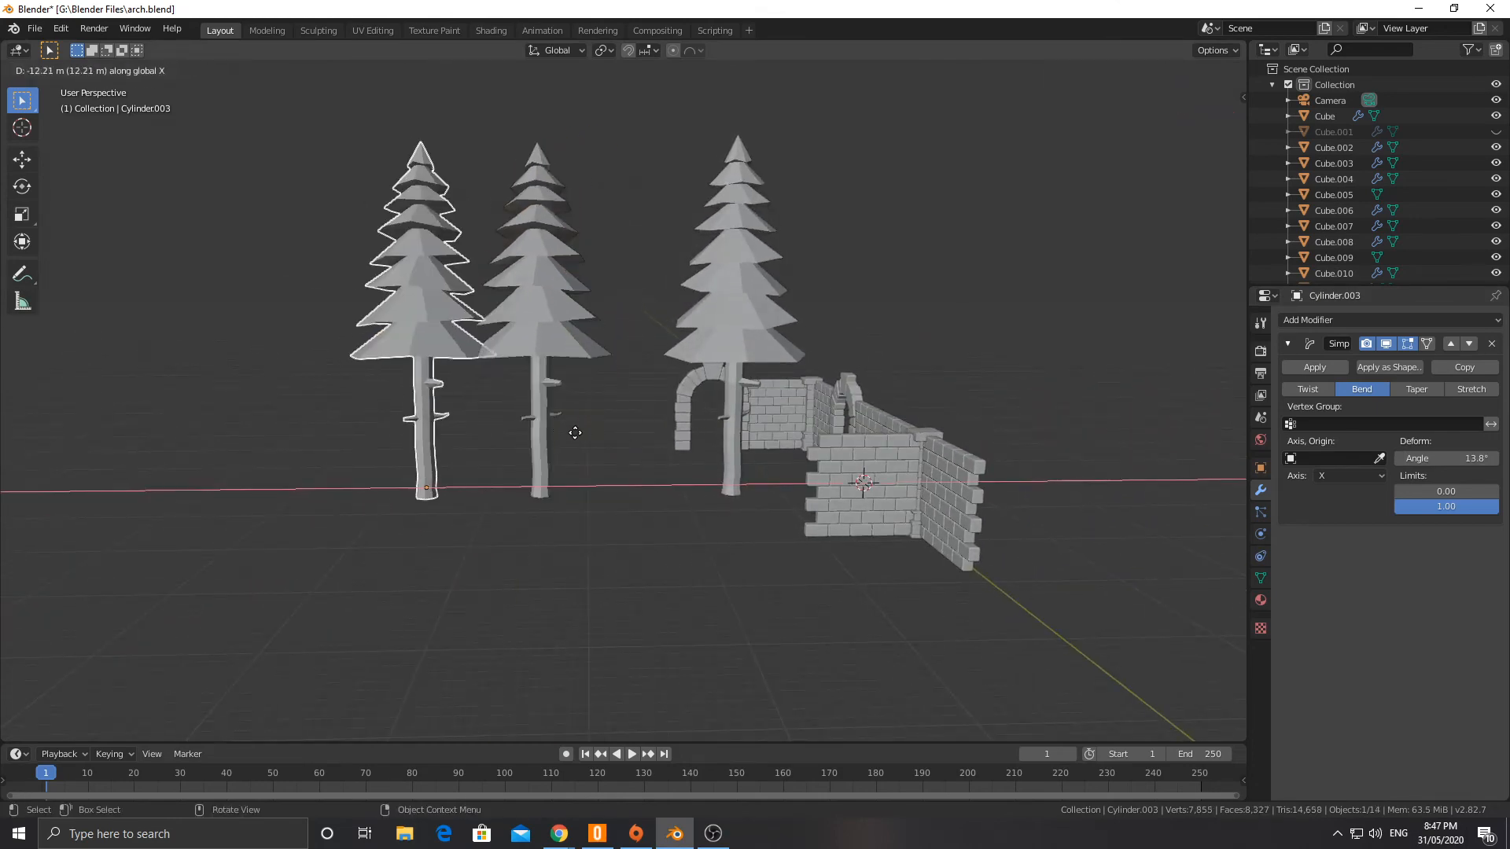
{"action": "left_click", "coordinate": [478, 432]}
Step: Set the third tree's Simple Deform bend angle to -12.6°, switch the modifier to Taper and view the tree from another side
{"action": "left_click_drag", "start_coordinate": [1460, 461], "coordinate": [1414, 462]}
{"action": "left_click", "coordinate": [1438, 492]}
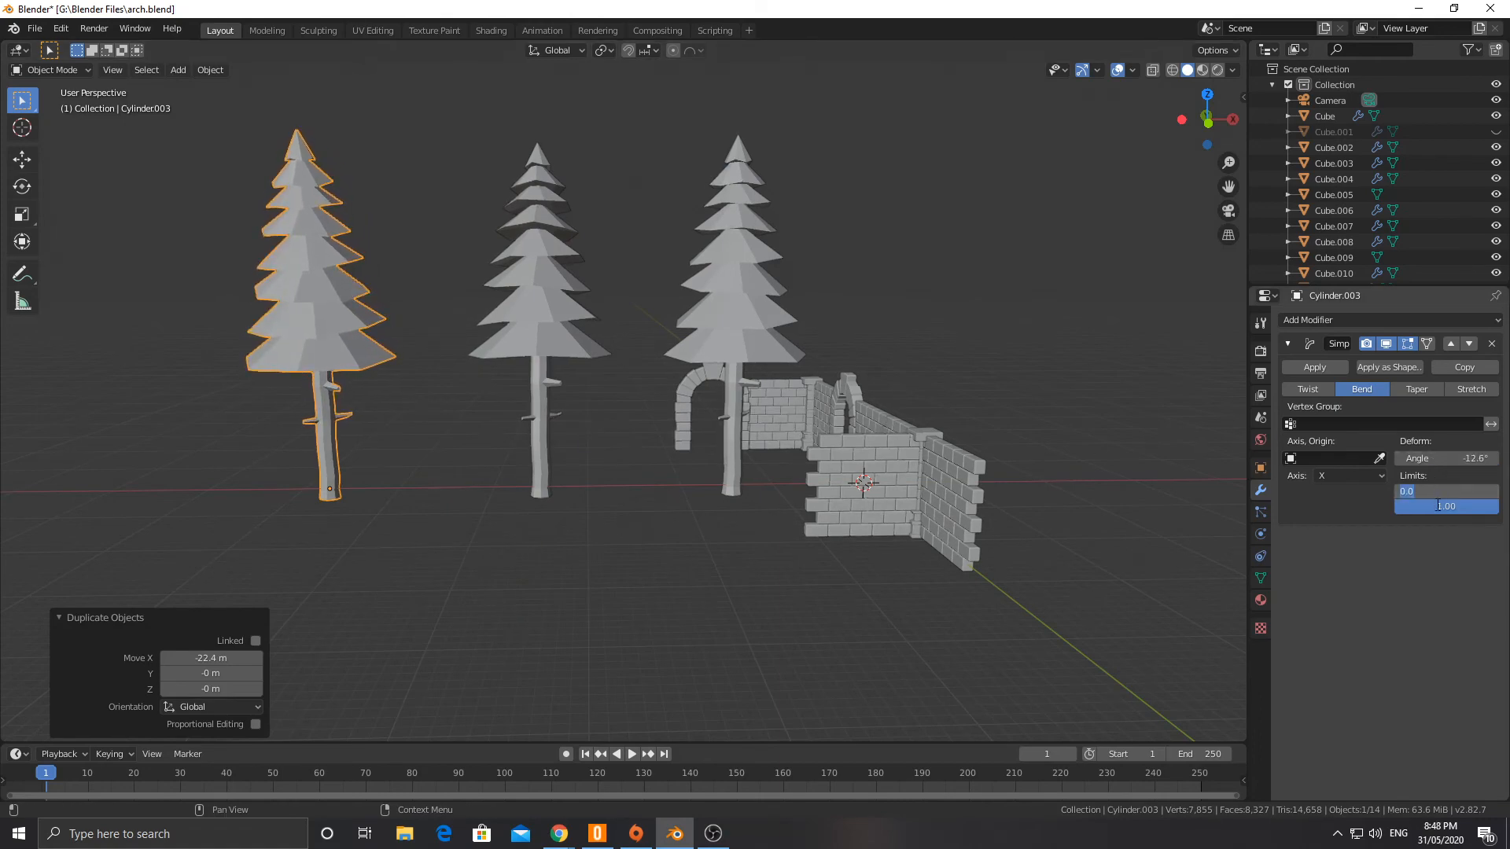
{"action": "key", "text": "Return"}
{"action": "left_click", "coordinate": [1416, 389]}
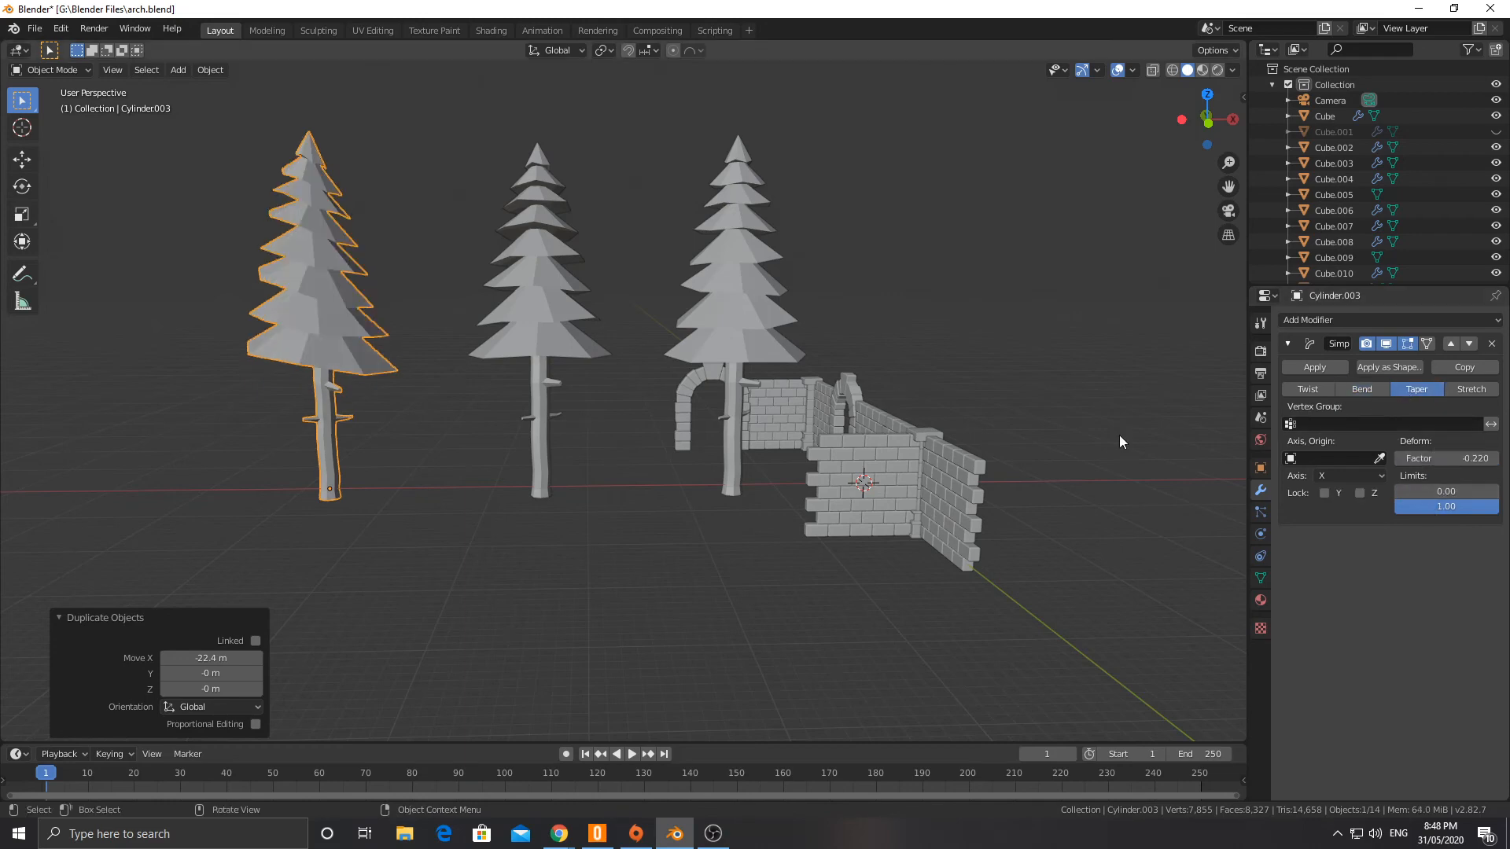
{"action": "middle_click_drag", "start_coordinate": [1121, 443], "coordinate": [567, 456]}
Step: Switch the third tree's Simple Deform modifier to Stretch with a factor of -0.100
{"action": "left_click", "coordinate": [1471, 389]}
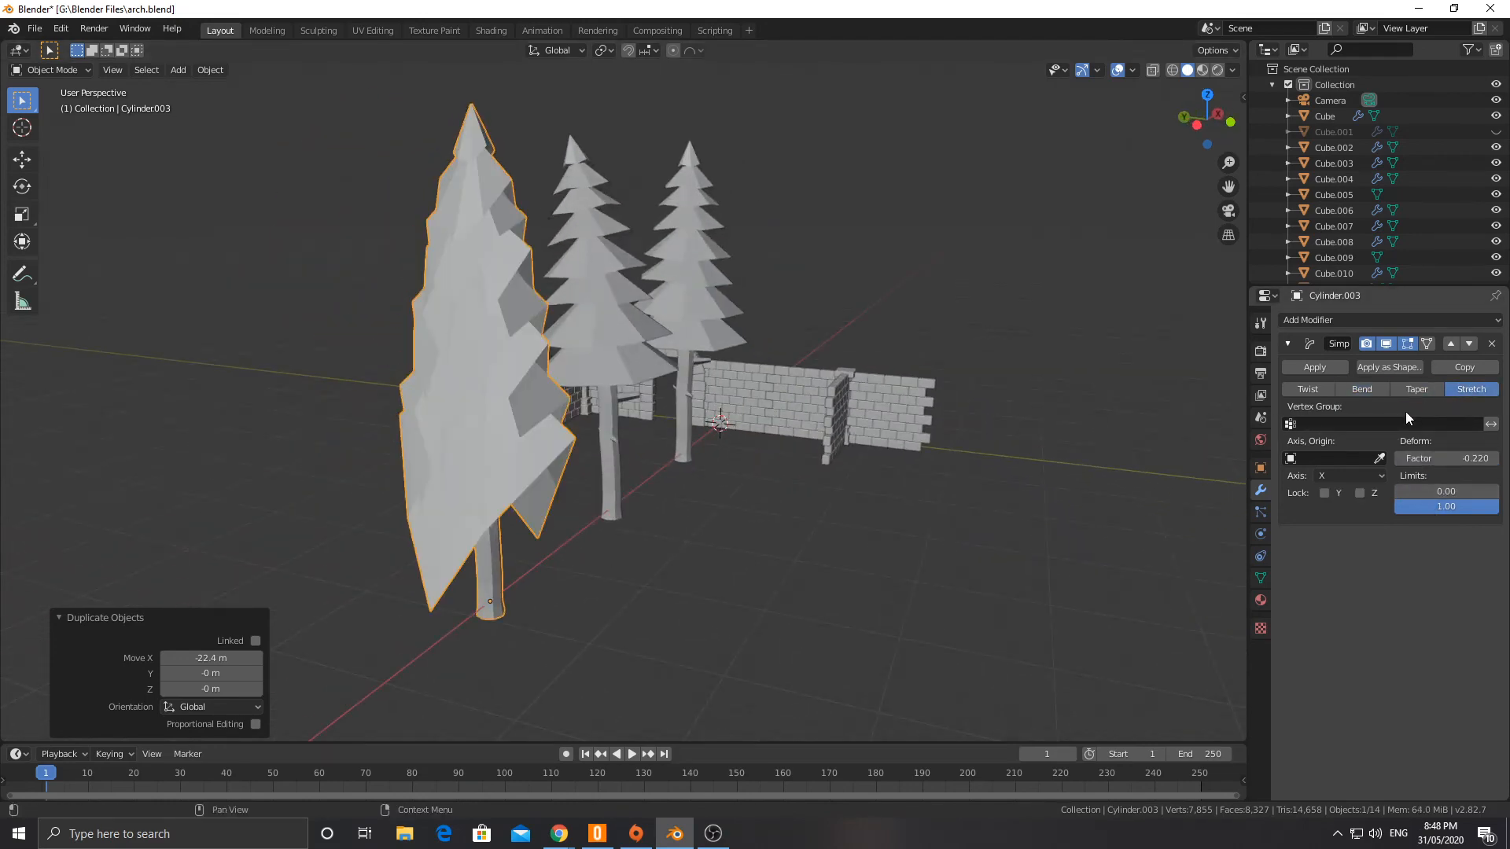
{"action": "middle_click_drag", "start_coordinate": [873, 469], "coordinate": [765, 474]}
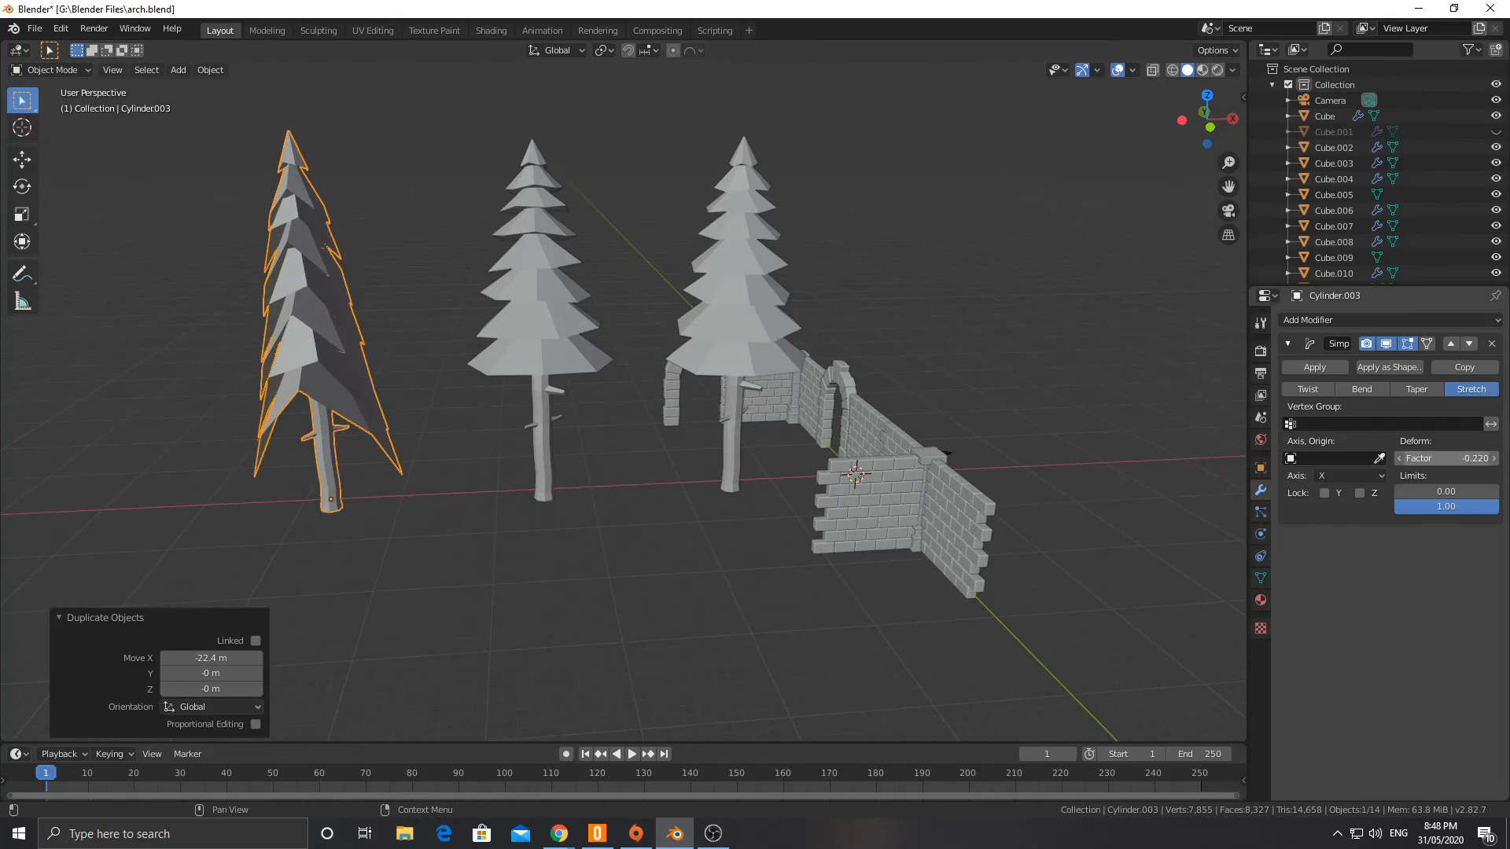
{"action": "mouse_move", "coordinate": [1446, 459]}
{"action": "left_mouse_down"}
{"action": "mouse_move", "coordinate": [1407, 459]}
{"action": "mouse_move", "coordinate": [1464, 459]}
{"action": "mouse_move", "coordinate": [1452, 459]}
{"action": "left_mouse_up"}
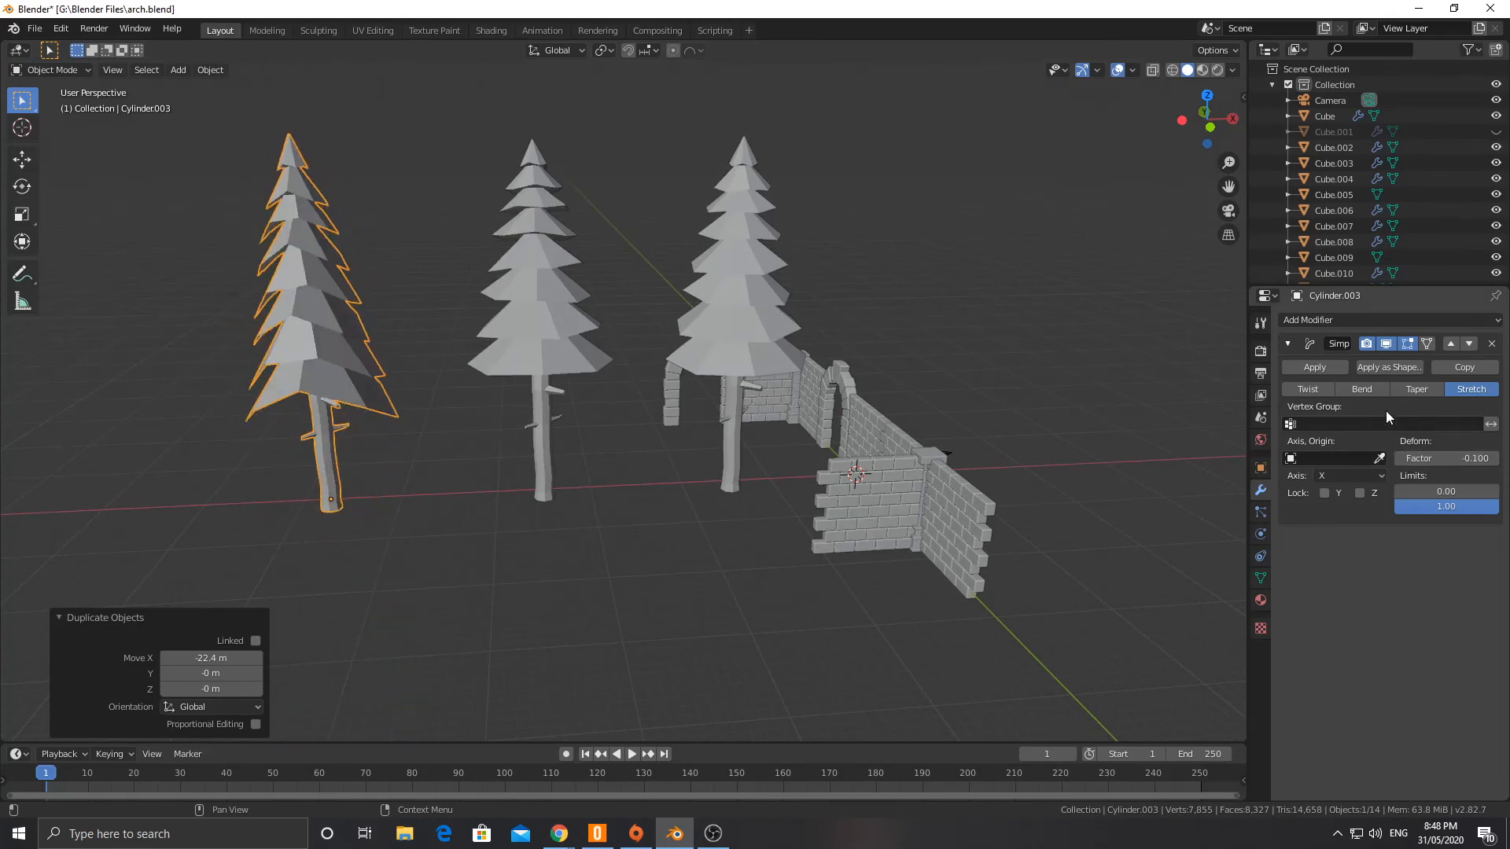
Step: Switch the Simple Deform modifier to Twist around the Z axis with an angle of -112°
{"action": "left_click", "coordinate": [1308, 389]}
{"action": "middle_click_drag", "start_coordinate": [673, 457], "coordinate": [503, 461]}
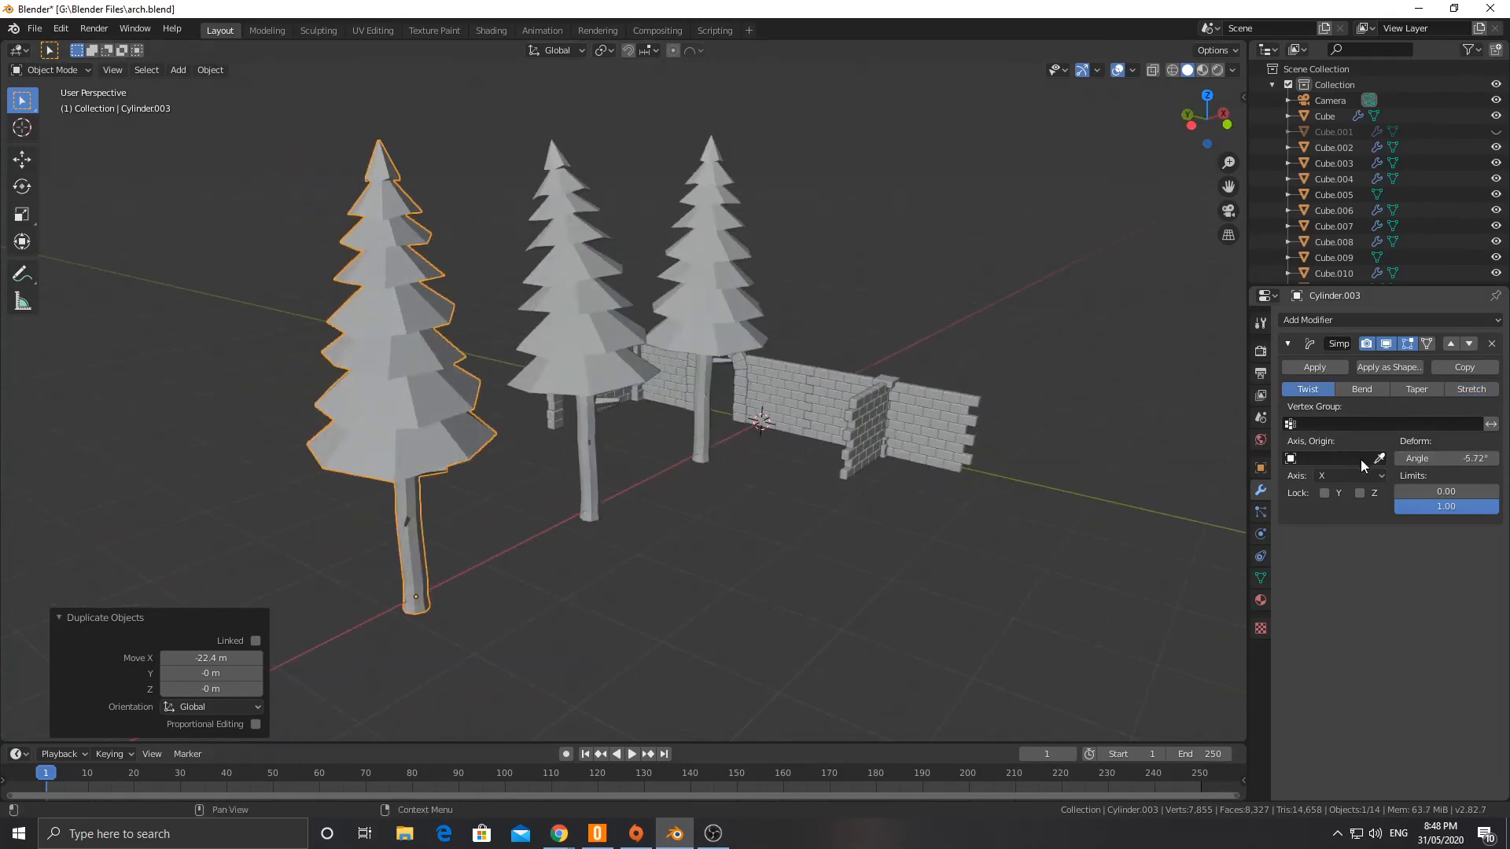
{"action": "left_click_drag", "start_coordinate": [1447, 459], "coordinate": [1416, 459]}
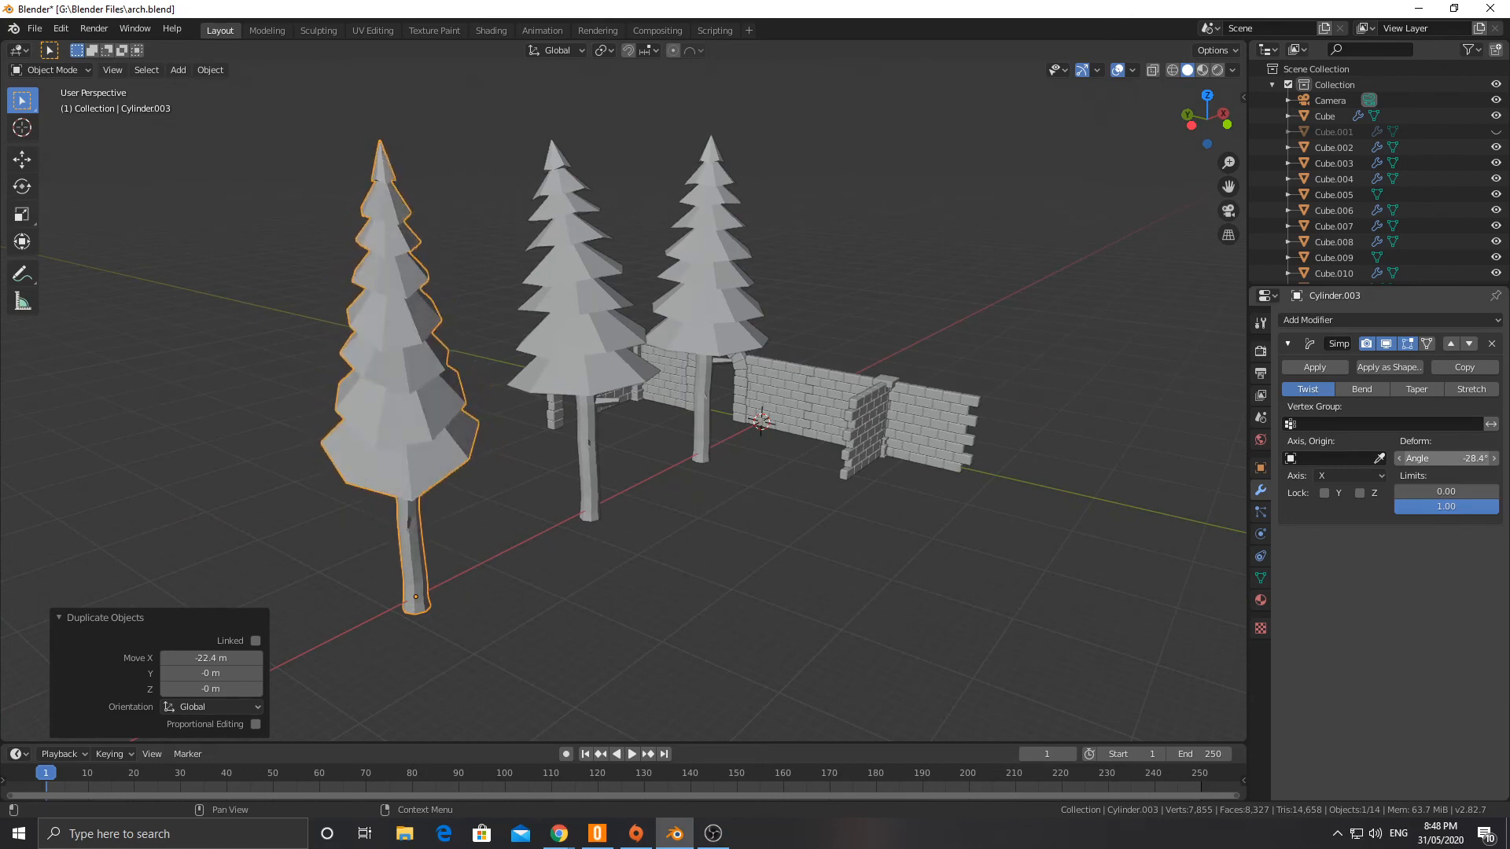
{"action": "left_click", "coordinate": [1347, 476]}
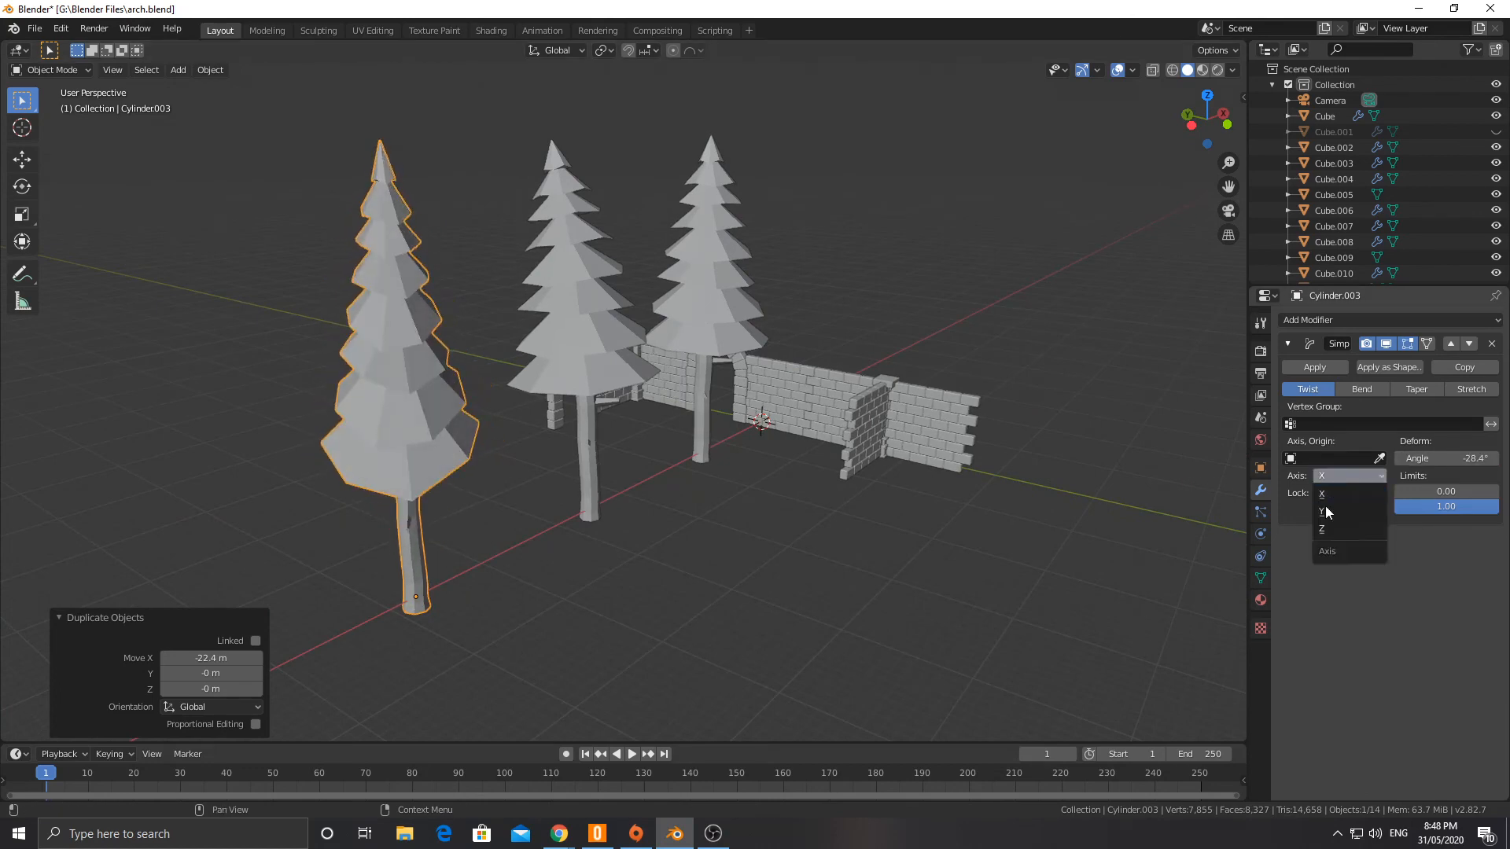
{"action": "left_click", "coordinate": [1322, 529]}
{"action": "left_click_drag", "start_coordinate": [1439, 458], "coordinate": [1321, 459]}
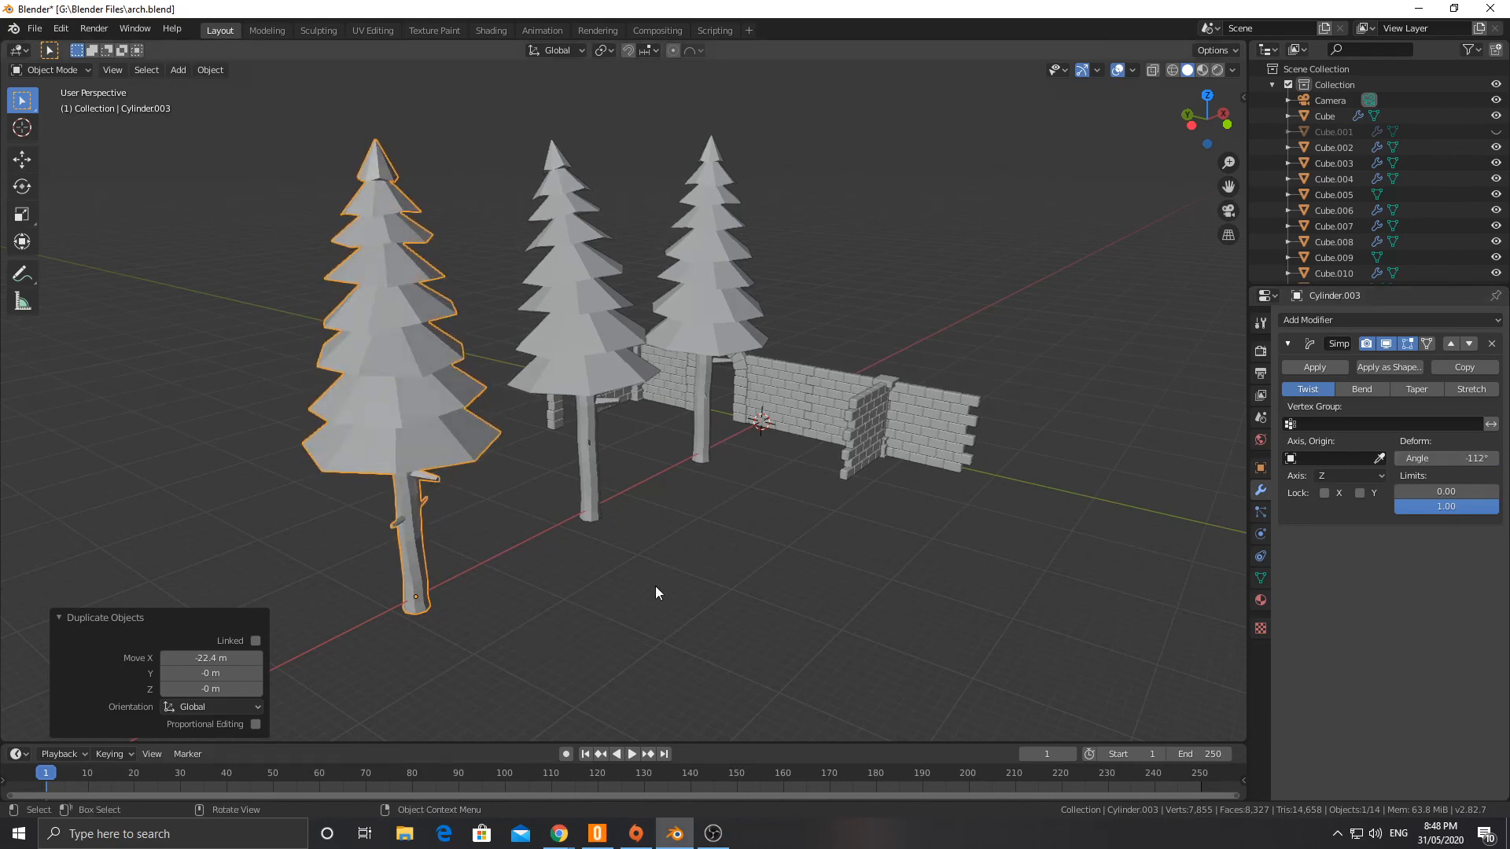
Step: In Edit Mode, delete the vertices of the third canopy cone from the bottom of the twisted tree
{"action": "middle_click_drag", "start_coordinate": [654, 587], "coordinate": [300, 446]}
{"action": "scroll", "coordinate": [396, 414], "scroll_direction": "up", "scroll_amount": 5}
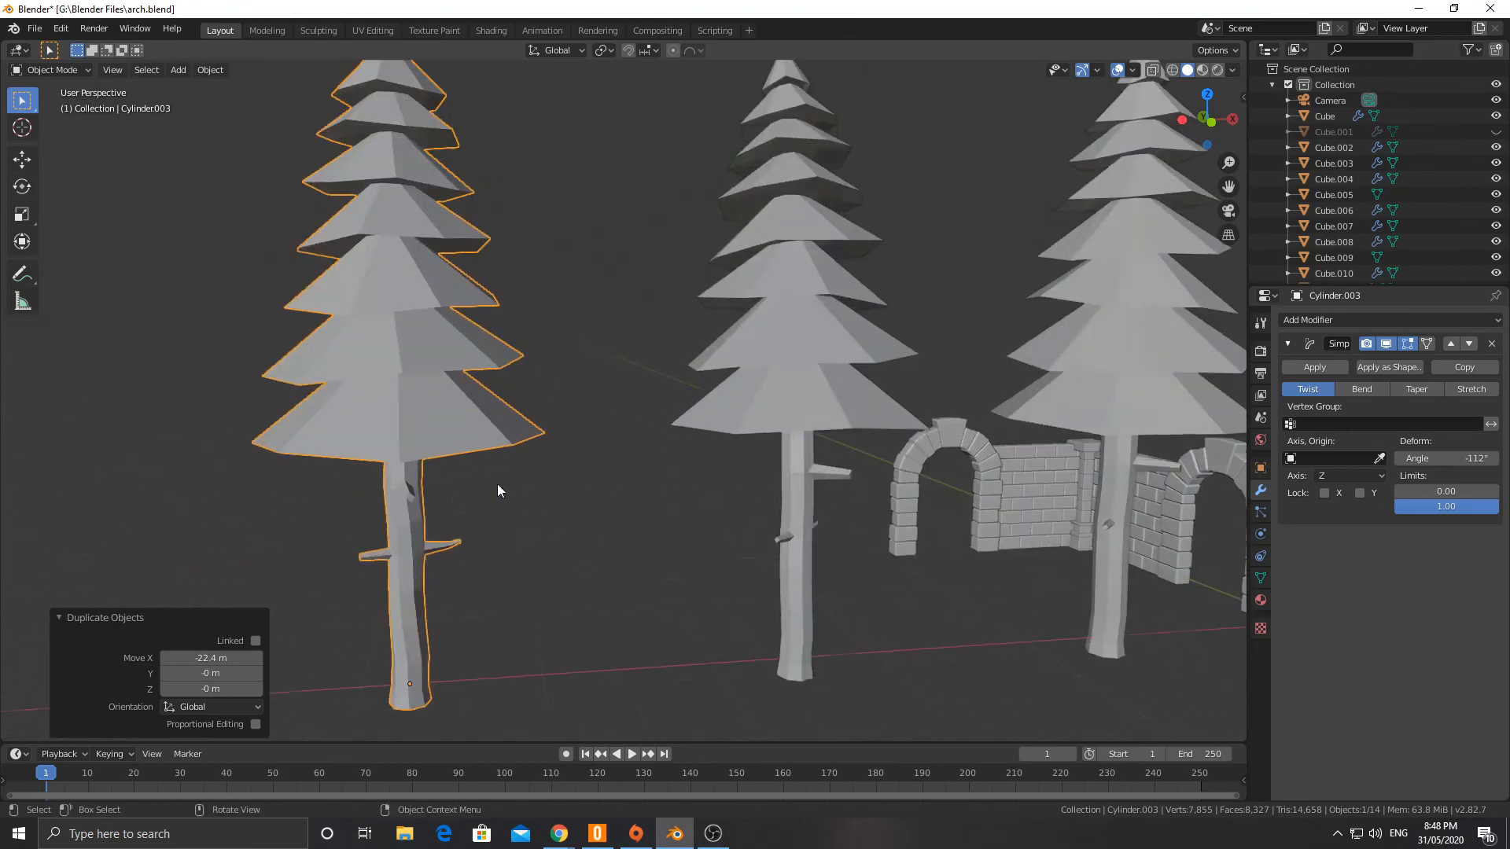
{"action": "middle_click_drag", "start_coordinate": [497, 490], "coordinate": [420, 438]}
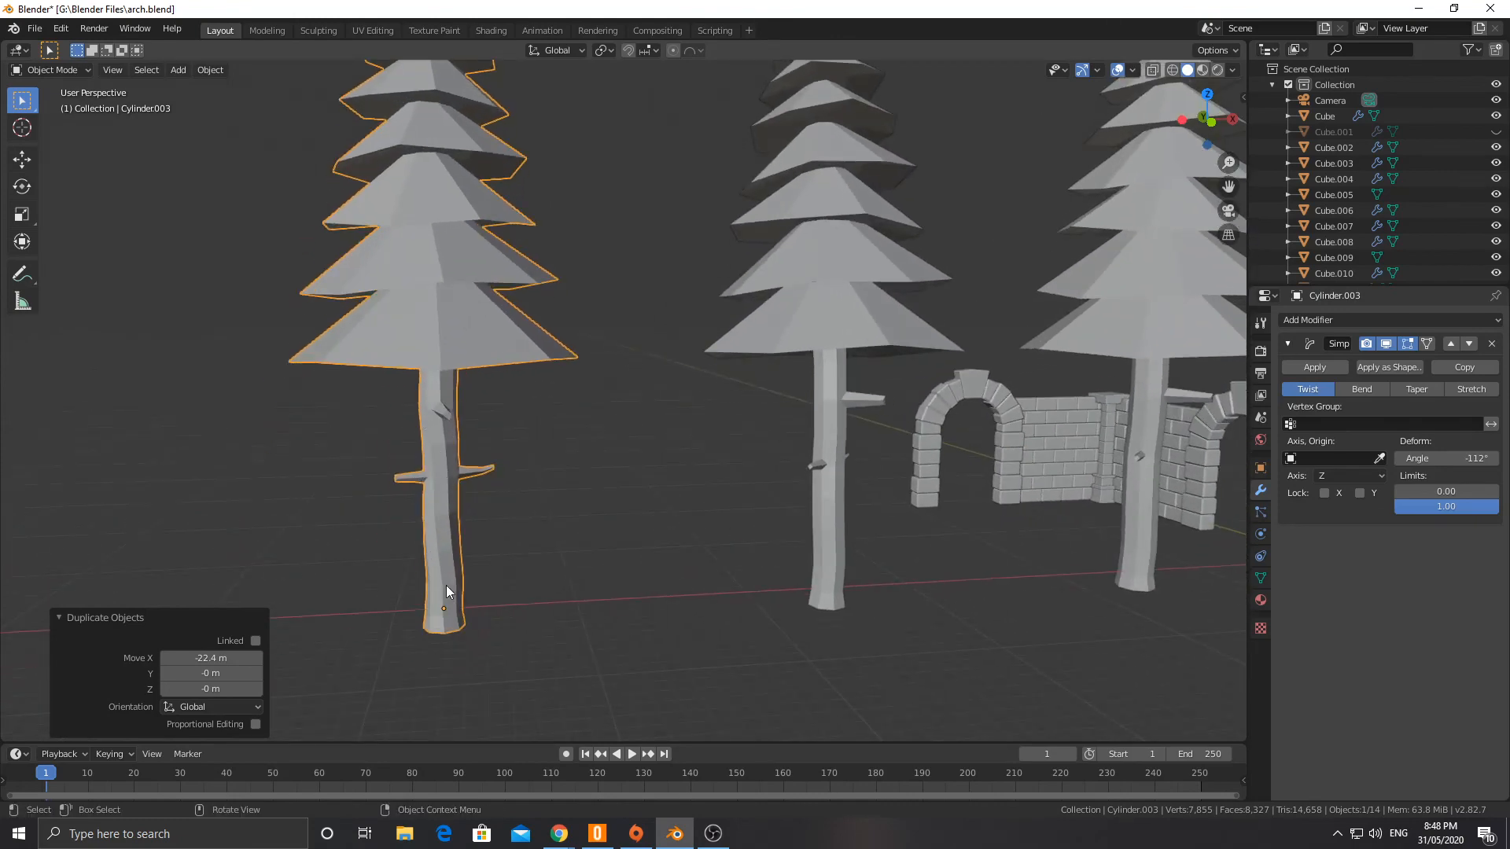
{"action": "scroll", "coordinate": [405, 454], "scroll_direction": "down", "scroll_amount": 5}
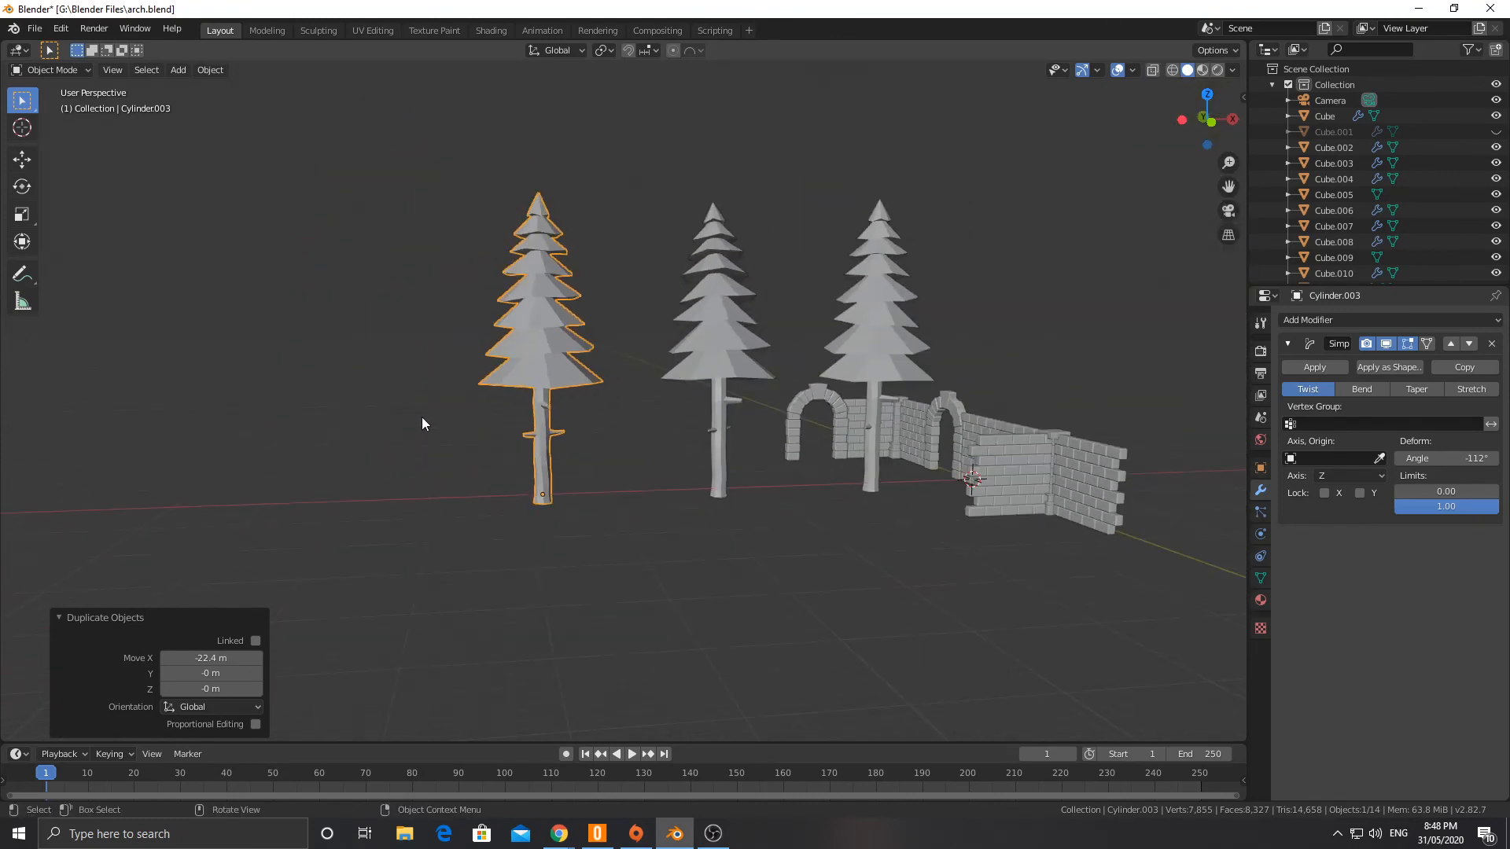
{"action": "middle_click_drag", "start_coordinate": [421, 417], "coordinate": [413, 437]}
{"action": "key", "text": "Tab"}
{"action": "scroll", "coordinate": [417, 393], "scroll_direction": "up", "scroll_amount": 3}
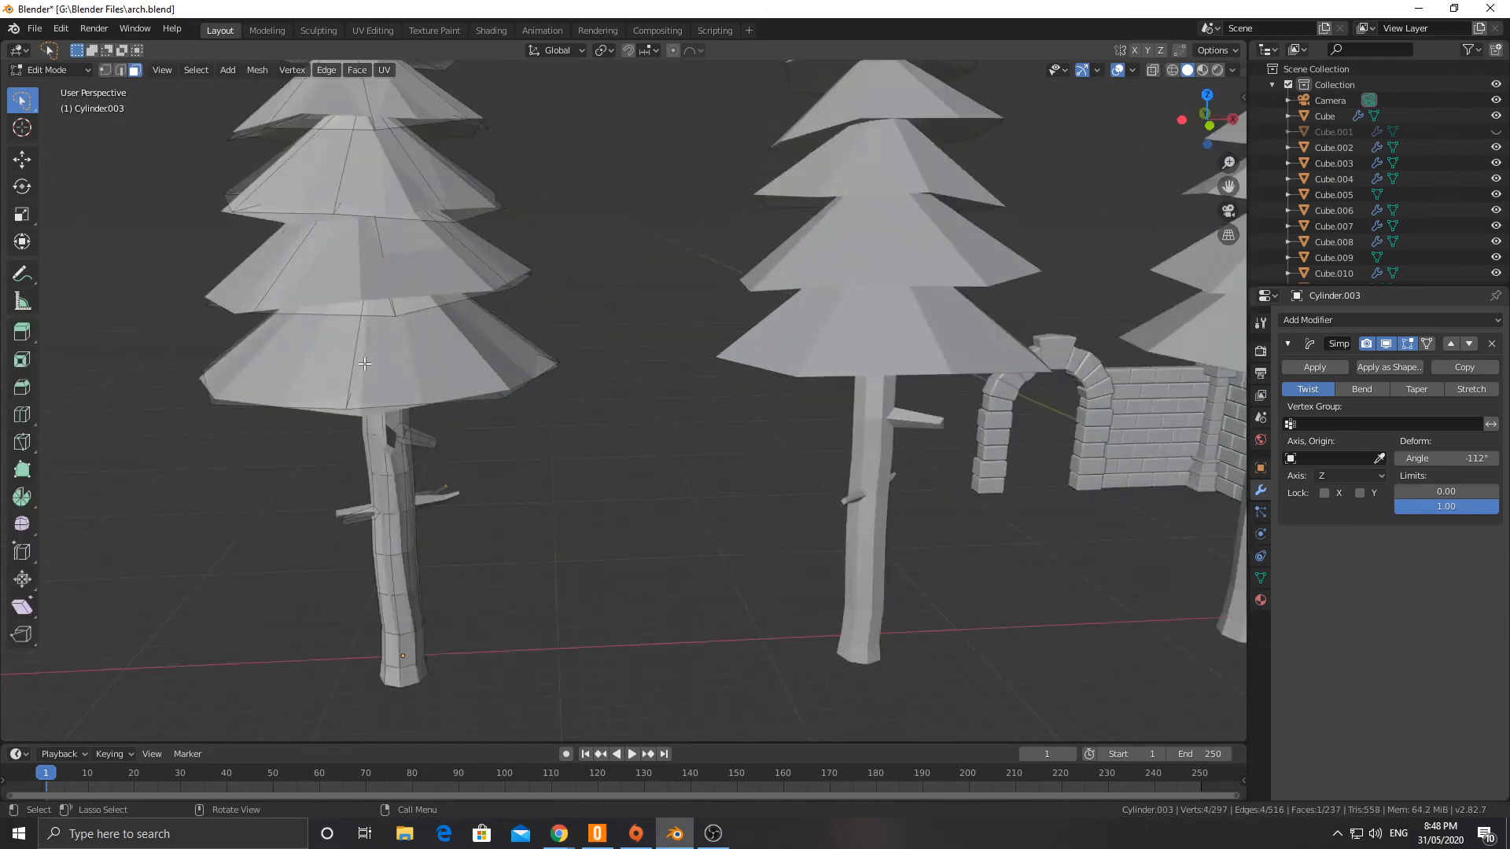
{"action": "scroll", "coordinate": [413, 360], "scroll_direction": "down", "scroll_amount": 2}
{"action": "key", "text": "l"}
{"action": "key", "text": "l"}
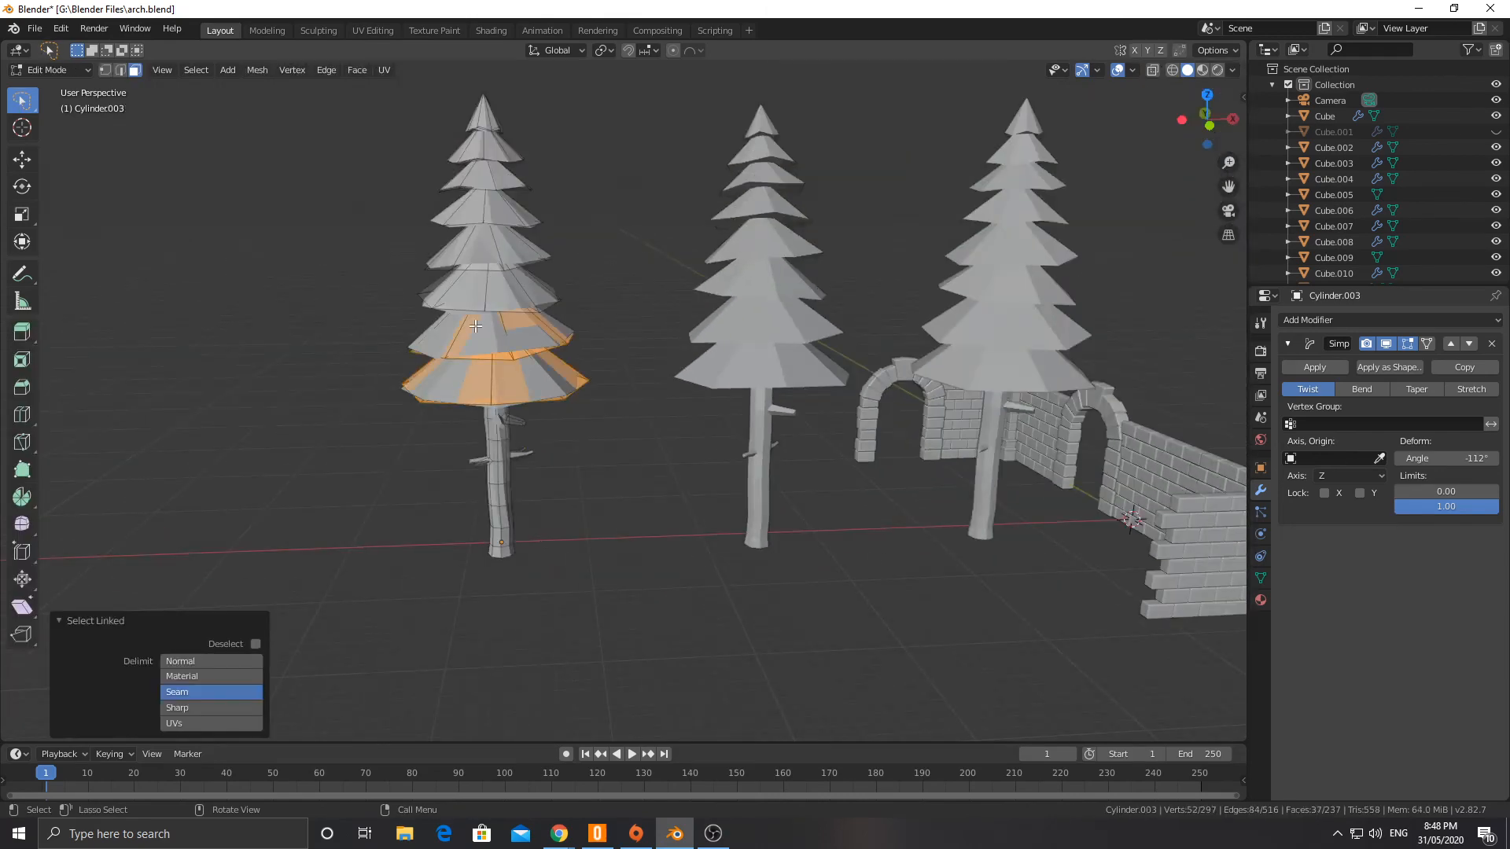
{"action": "left_click", "coordinate": [486, 291]}
{"action": "key", "text": "l"}
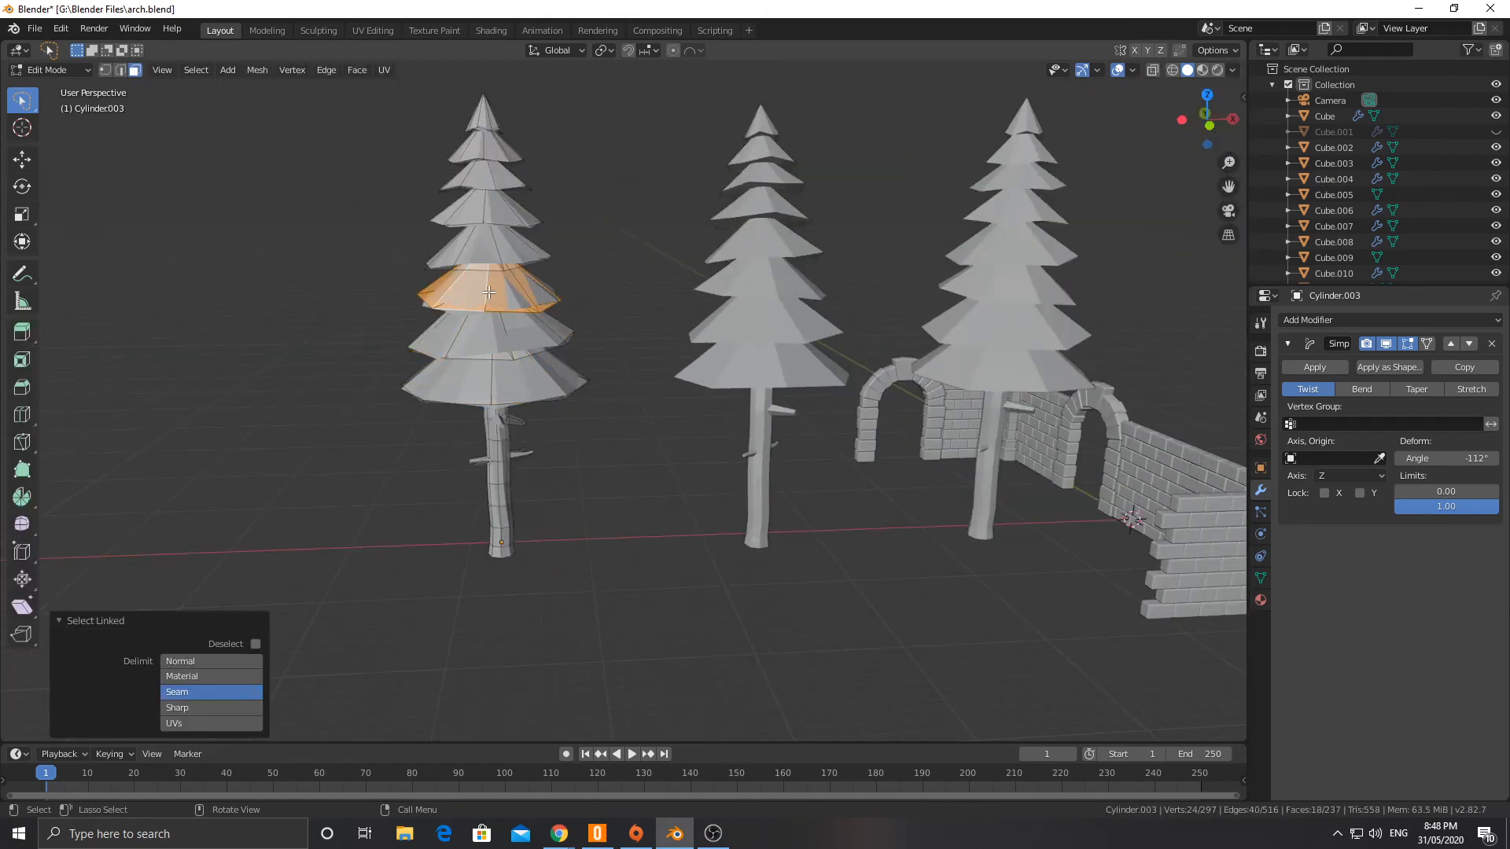
{"action": "key", "text": "x"}
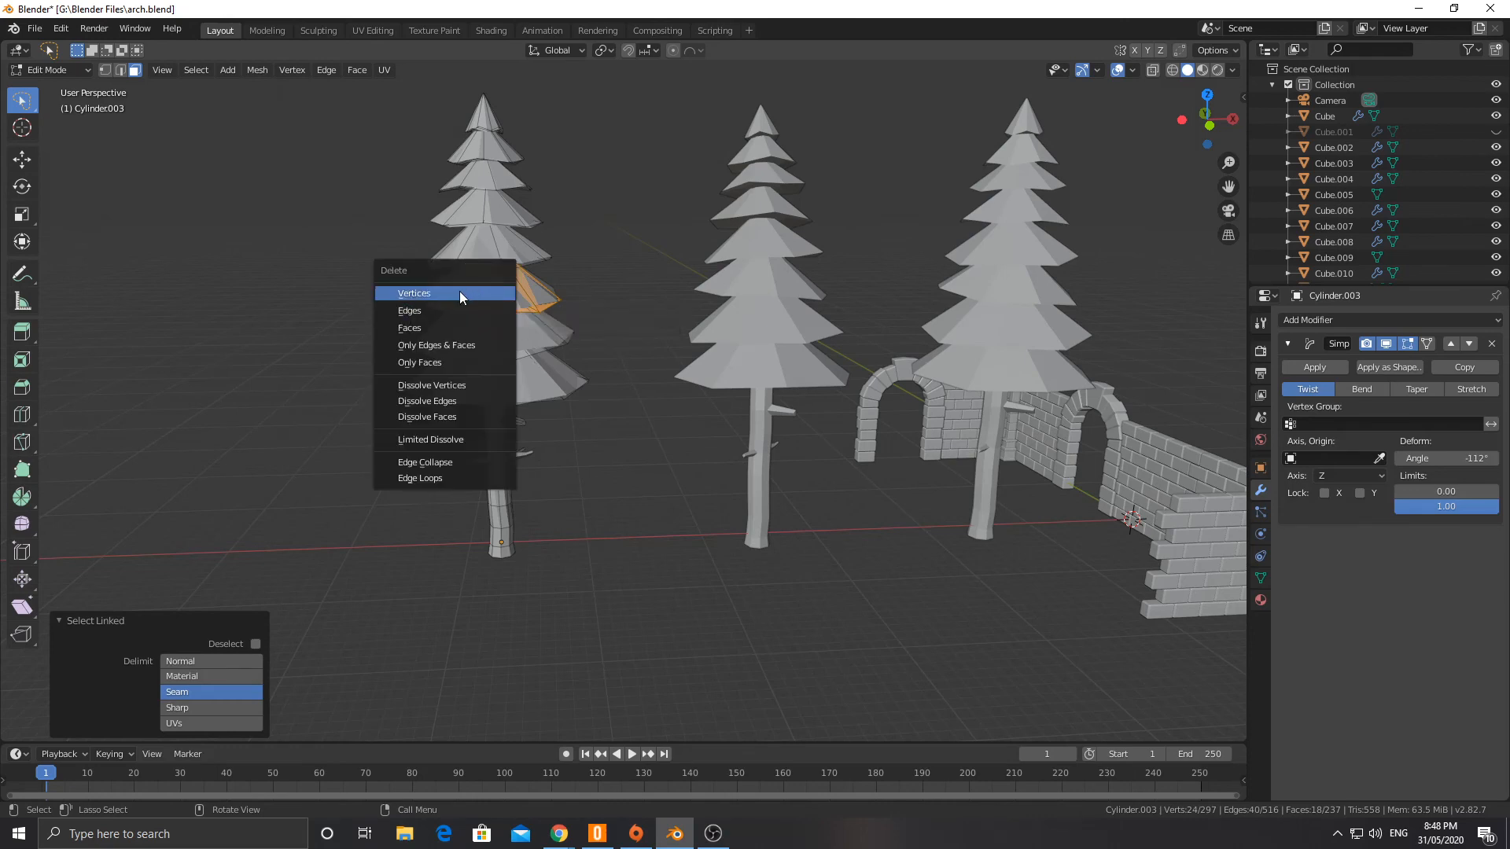
{"action": "left_click", "coordinate": [462, 295]}
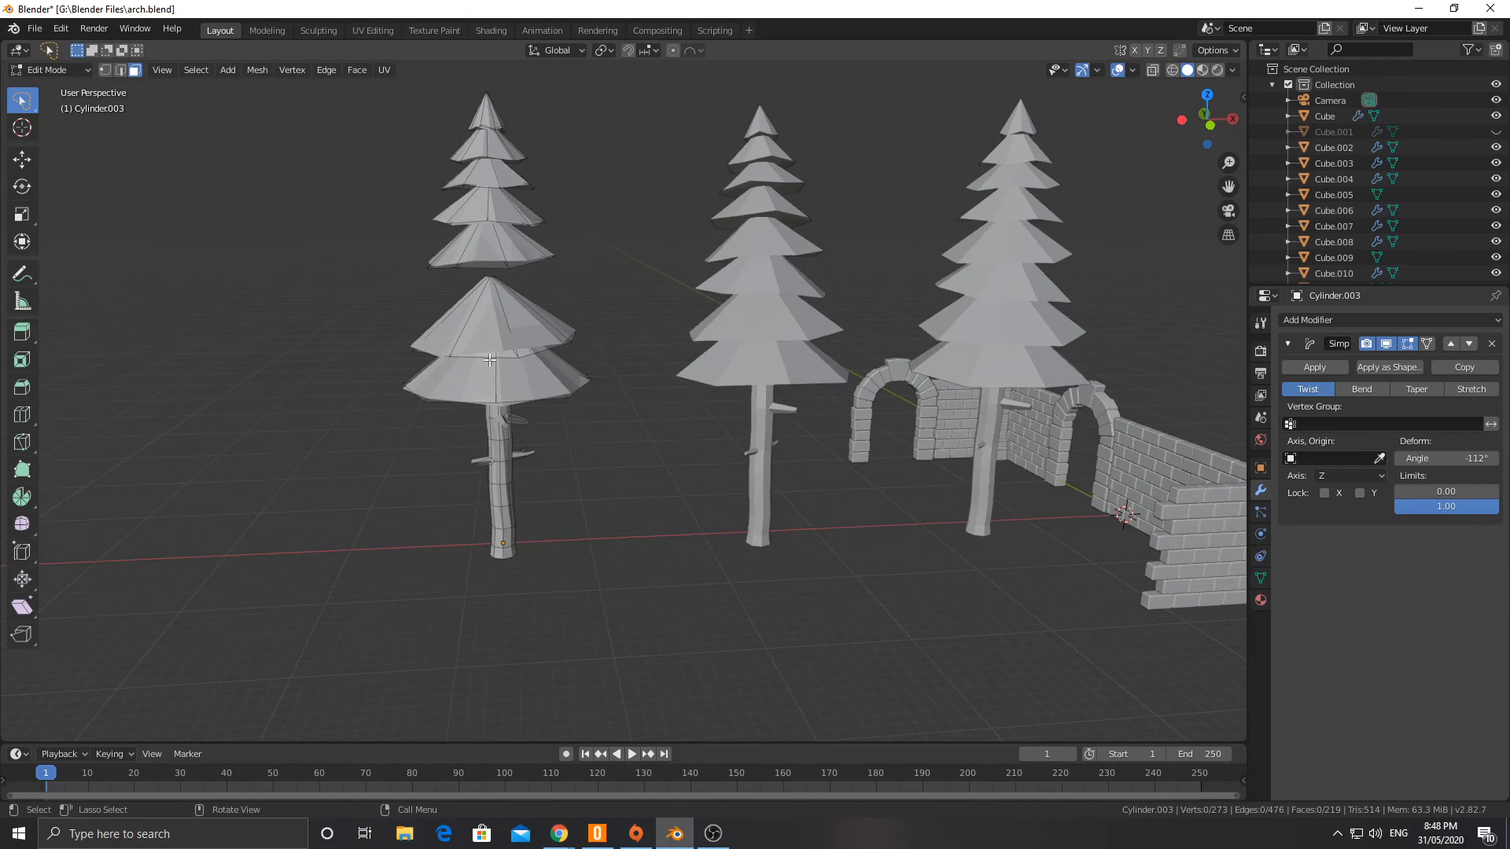
Step: Hide the lowest canopy cone, then extrude the trunk's top face about 16.6 m upward and scale it to 0.718
{"action": "key", "text": "l"}
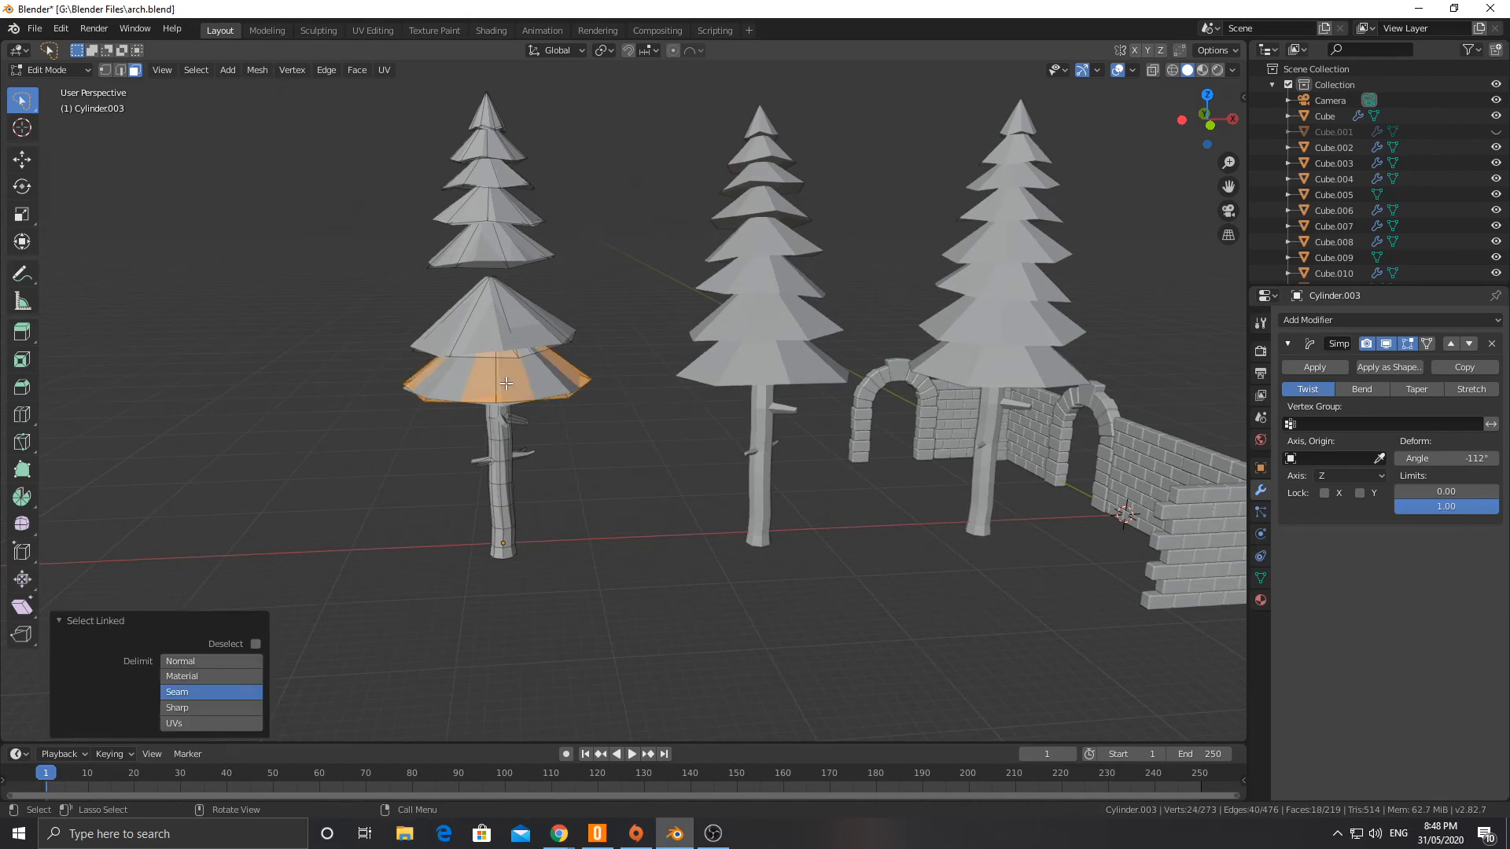
{"action": "key", "text": "h"}
{"action": "left_click", "coordinate": [501, 371]}
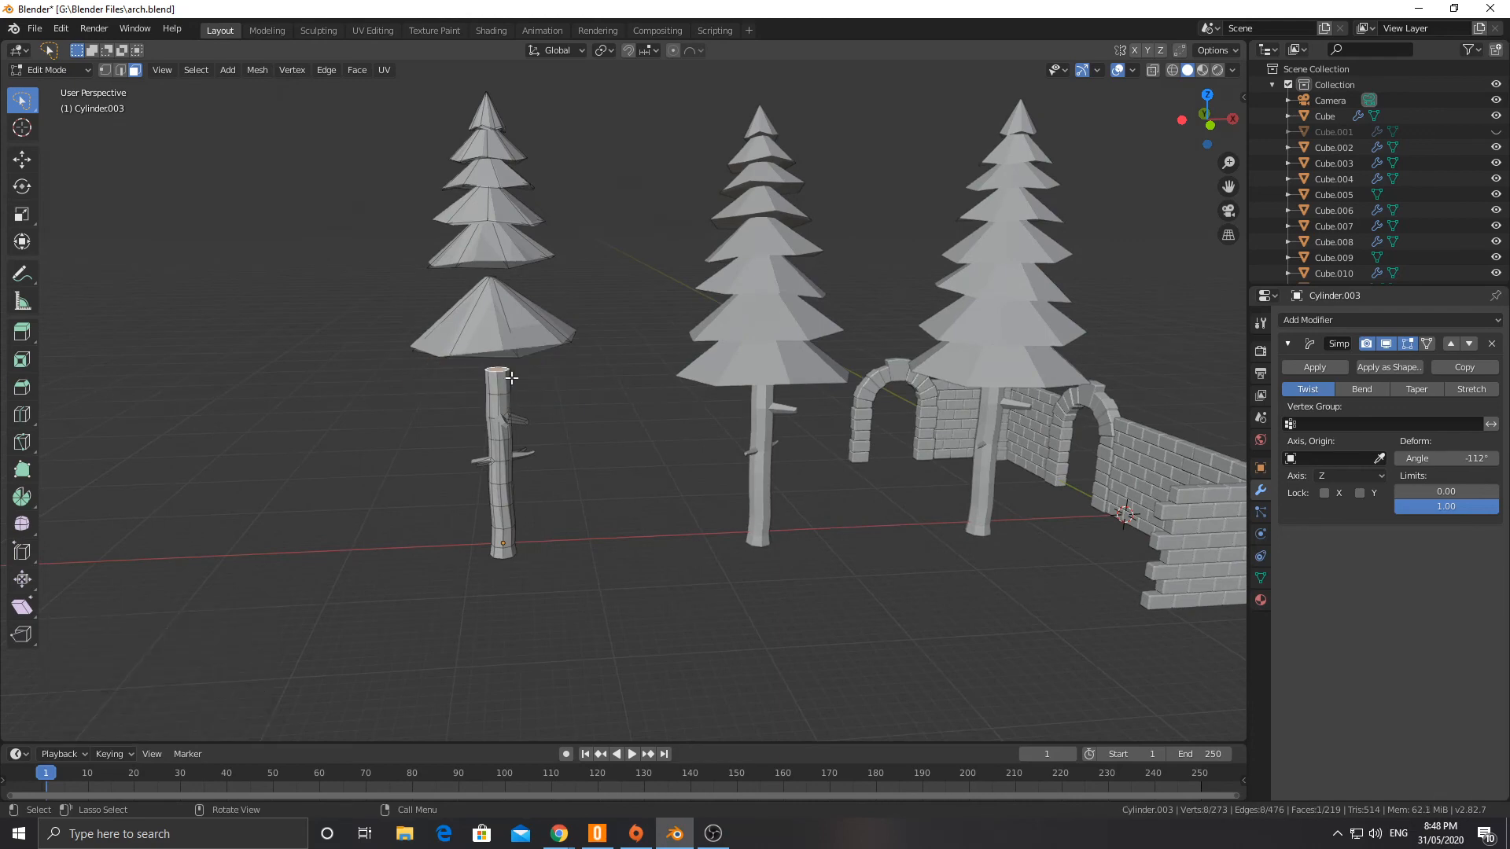
{"action": "key", "text": "e"}
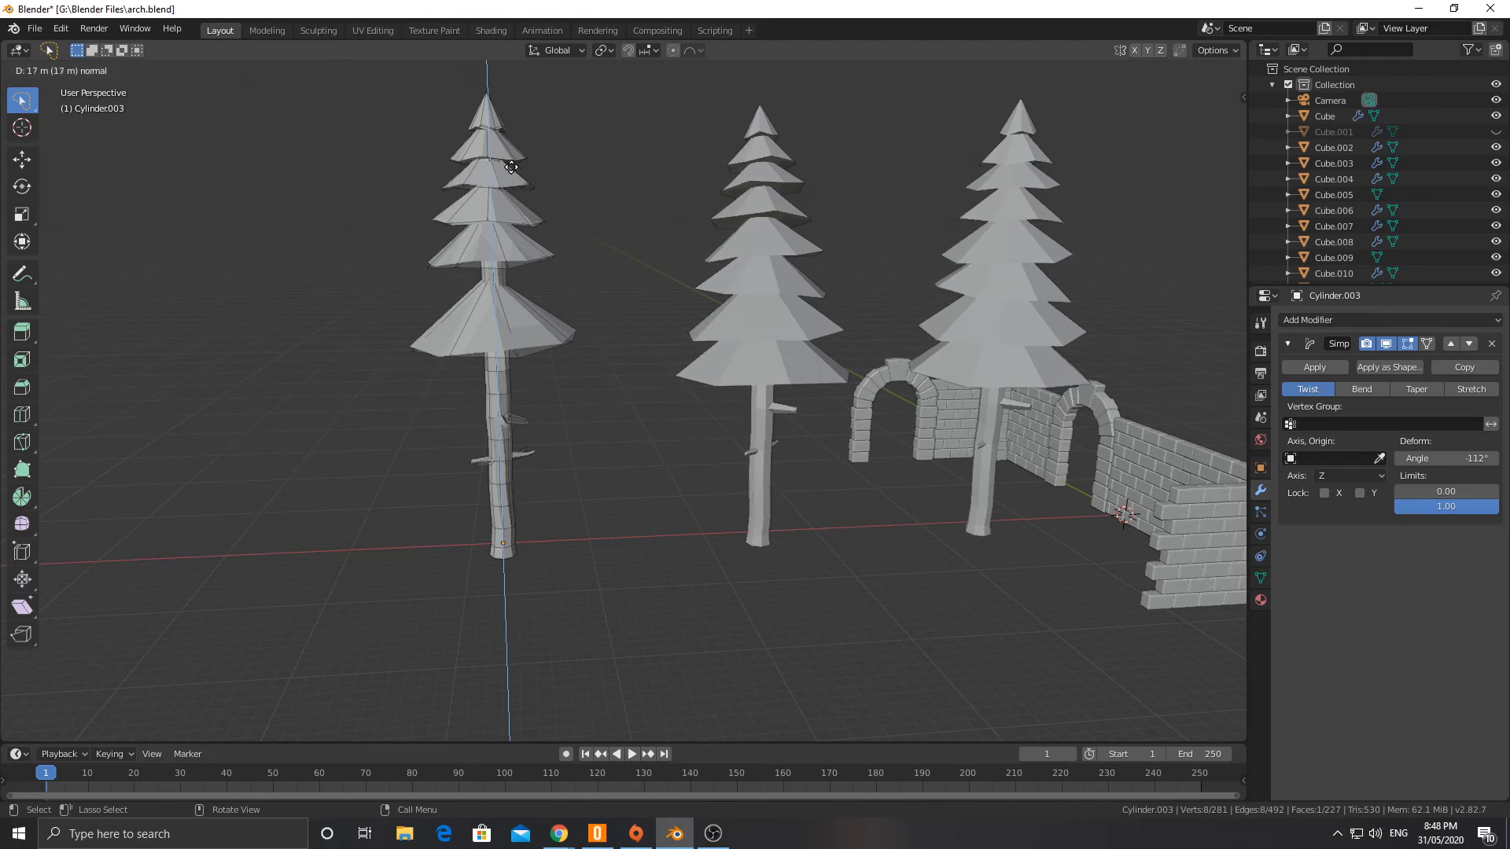
{"action": "left_click", "coordinate": [507, 169]}
{"action": "key", "text": "s"}
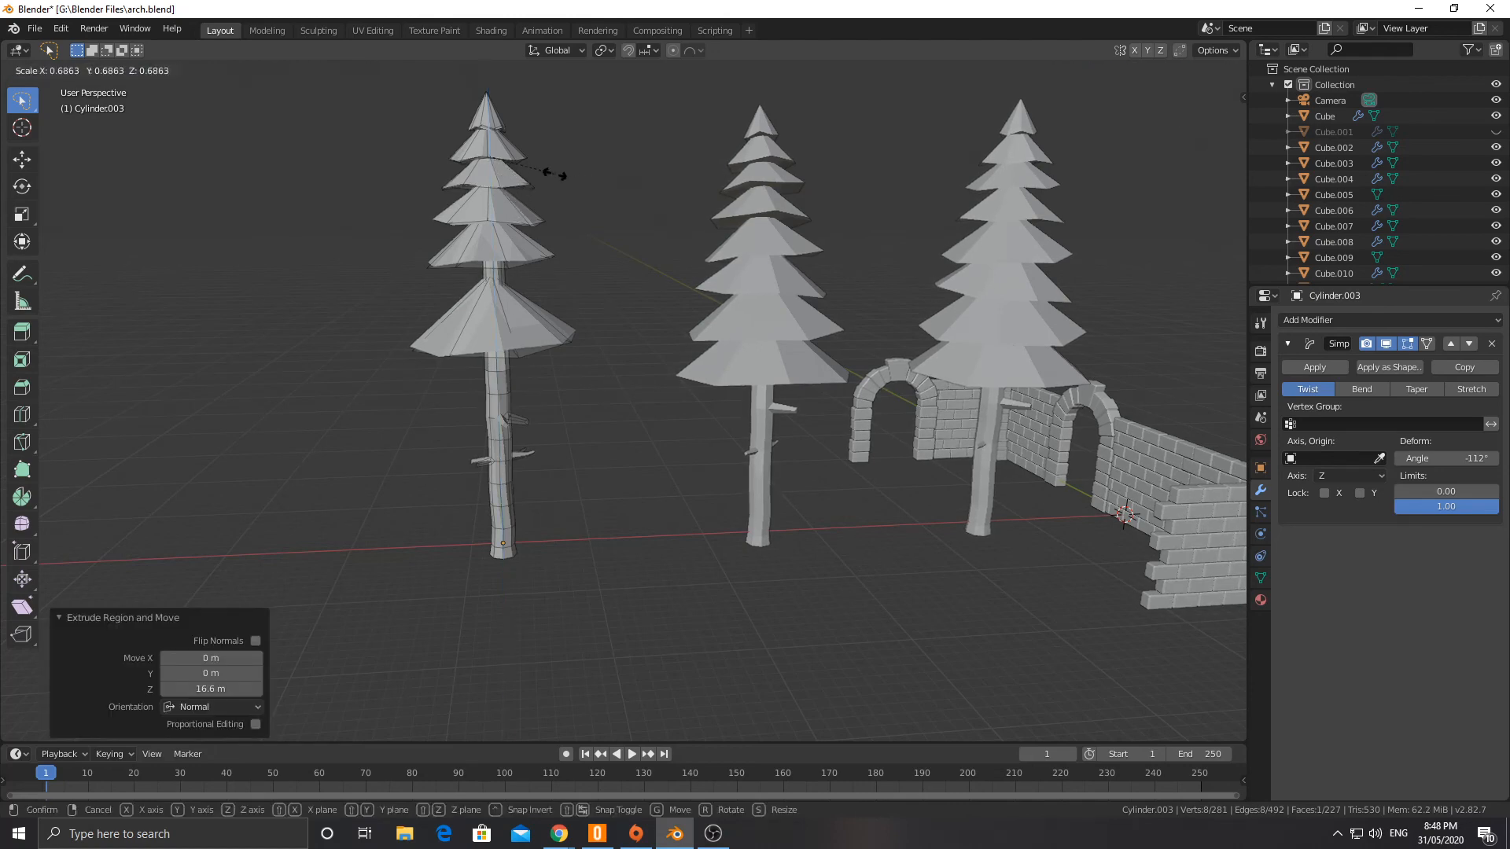
{"action": "left_click", "coordinate": [557, 173]}
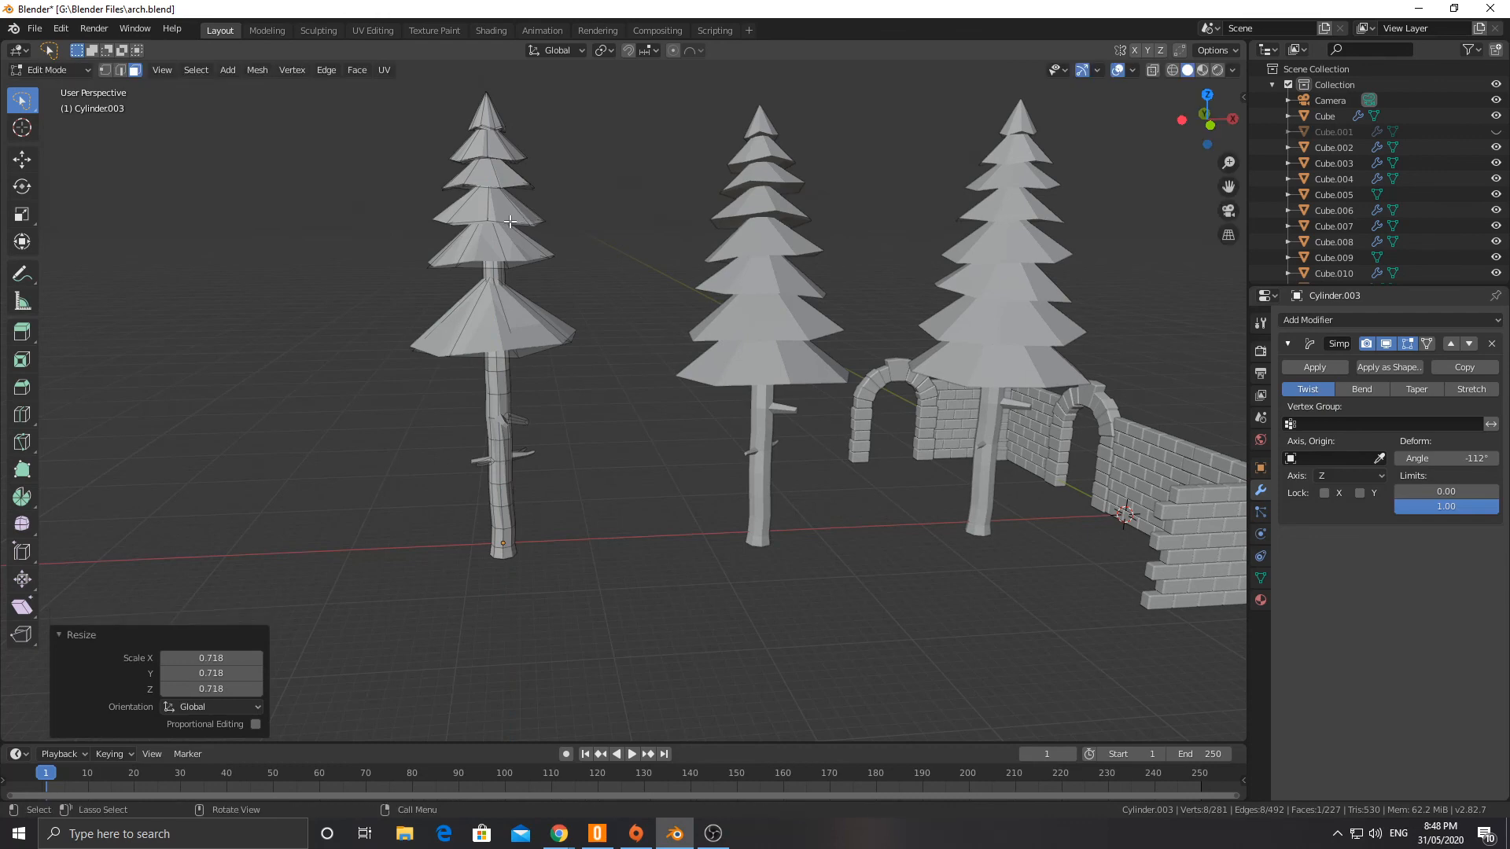
Step: Try to delete the fourth canopy cone from the treetop with the trunk's top face still selected, and undo the deletion
{"action": "key", "text": "l"}
{"action": "key", "text": "x"}
{"action": "left_click", "coordinate": [510, 220]}
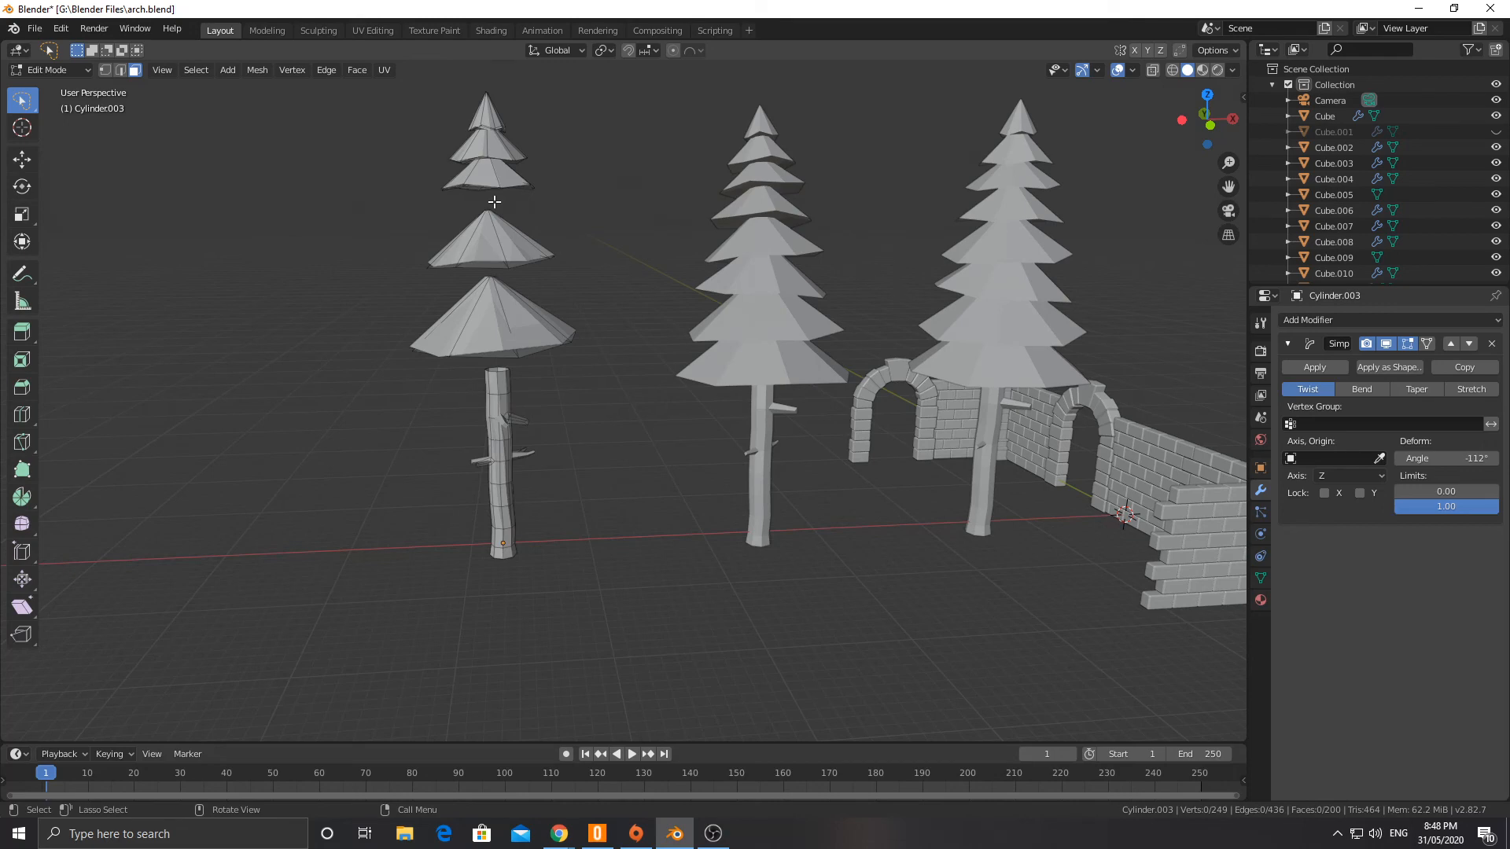
{"action": "key", "text": "ctrl+z"}
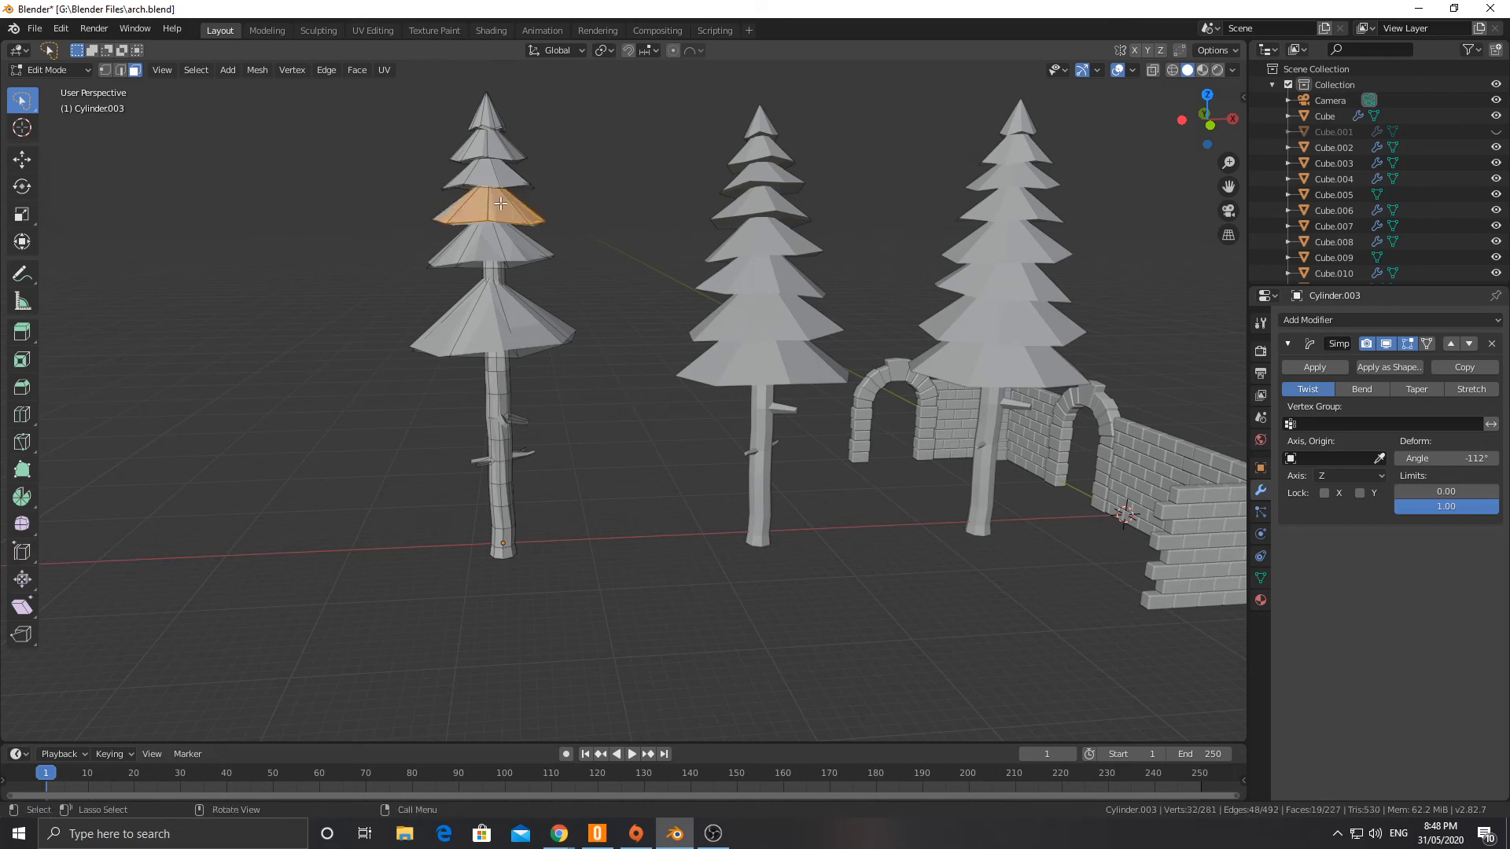
Step: Clear the selection and delete only the fourth canopy cone from the treetop
{"action": "key", "text": "a"}
{"action": "key", "text": "alt+a"}
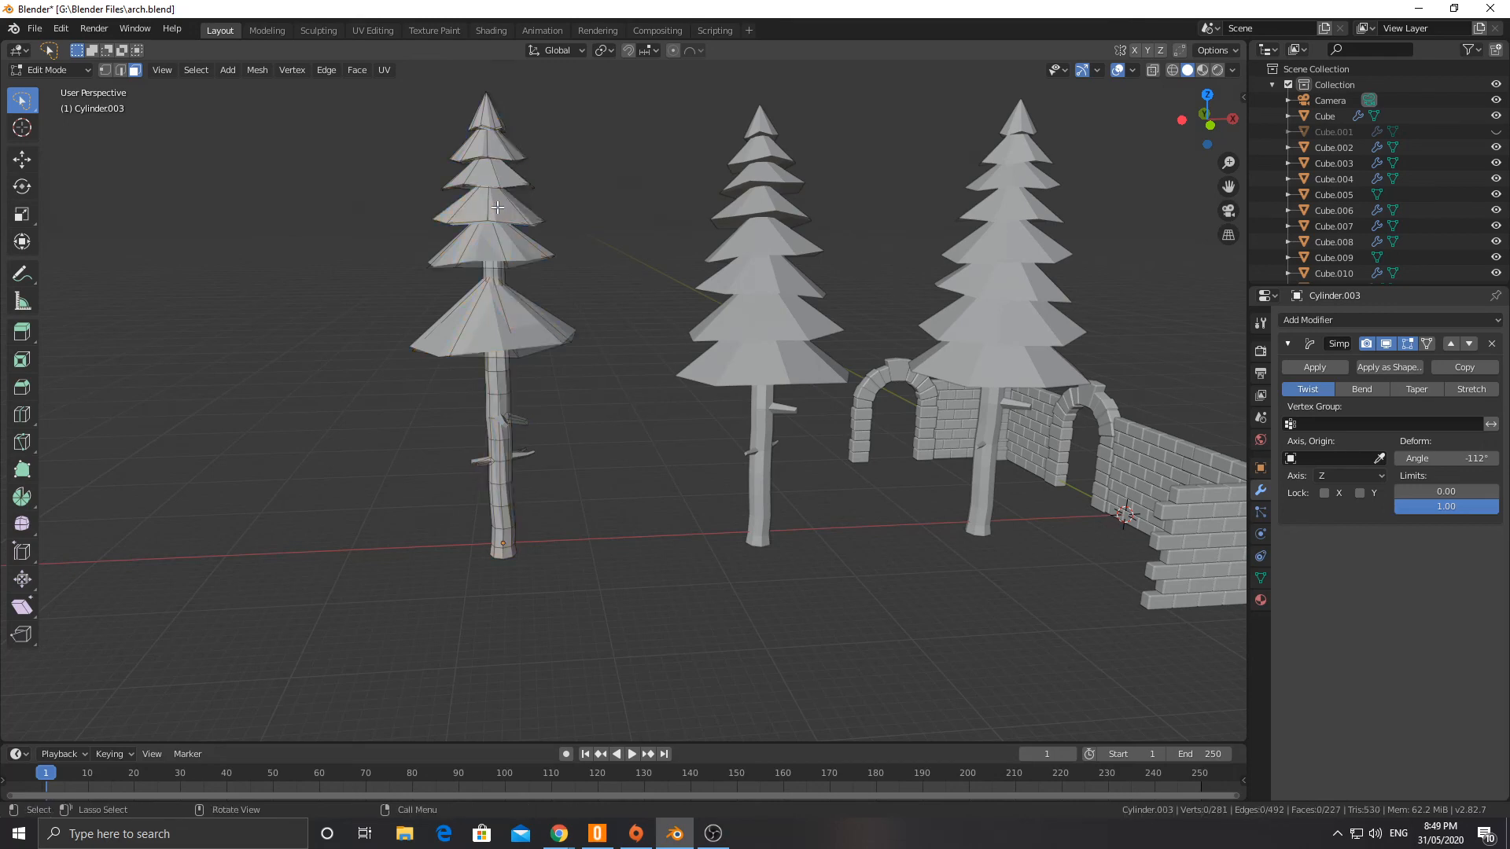
{"action": "key", "text": "l"}
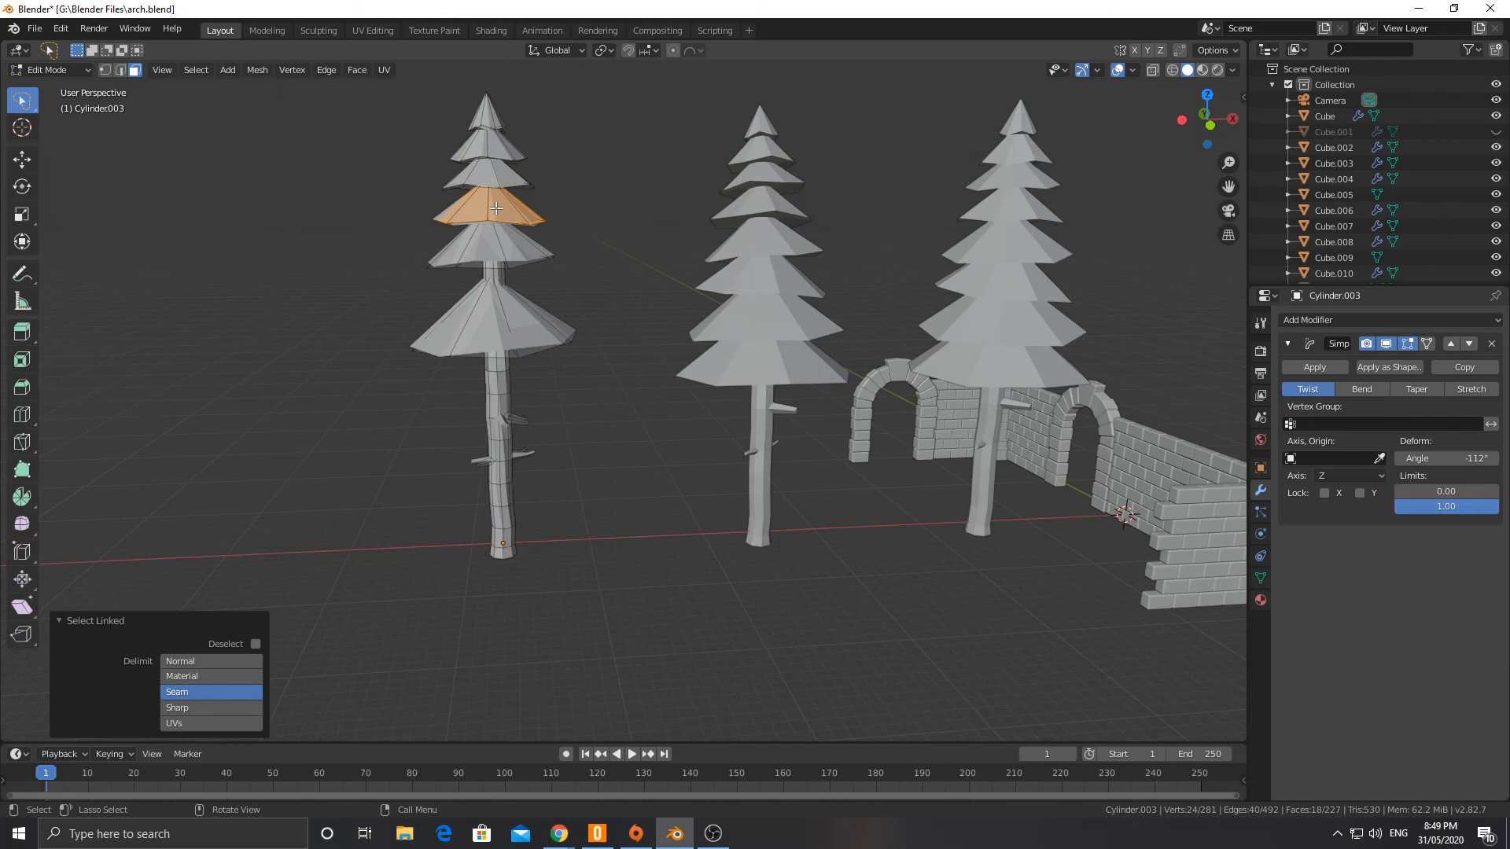
{"action": "key", "text": "x"}
{"action": "left_click", "coordinate": [496, 208]}
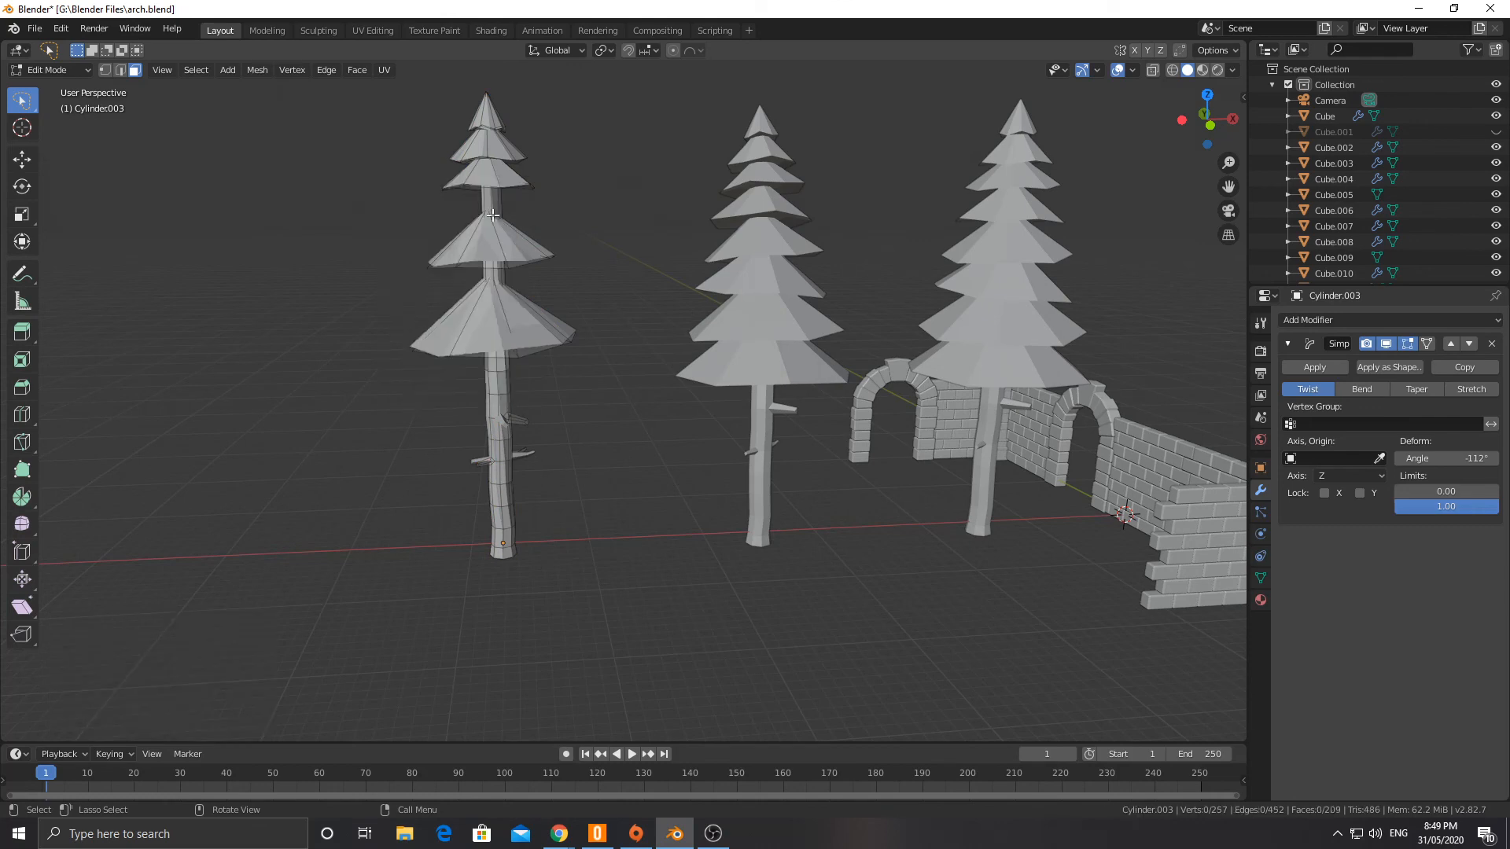
{"action": "mouse_move", "coordinate": [522, 209]}
{"action": "middle_mouse_down"}
{"action": "mouse_move", "coordinate": [541, 199]}
{"action": "mouse_move", "coordinate": [500, 208]}
{"action": "middle_mouse_up"}
{"action": "scroll", "coordinate": [500, 207], "scroll_direction": "up", "scroll_amount": 10}
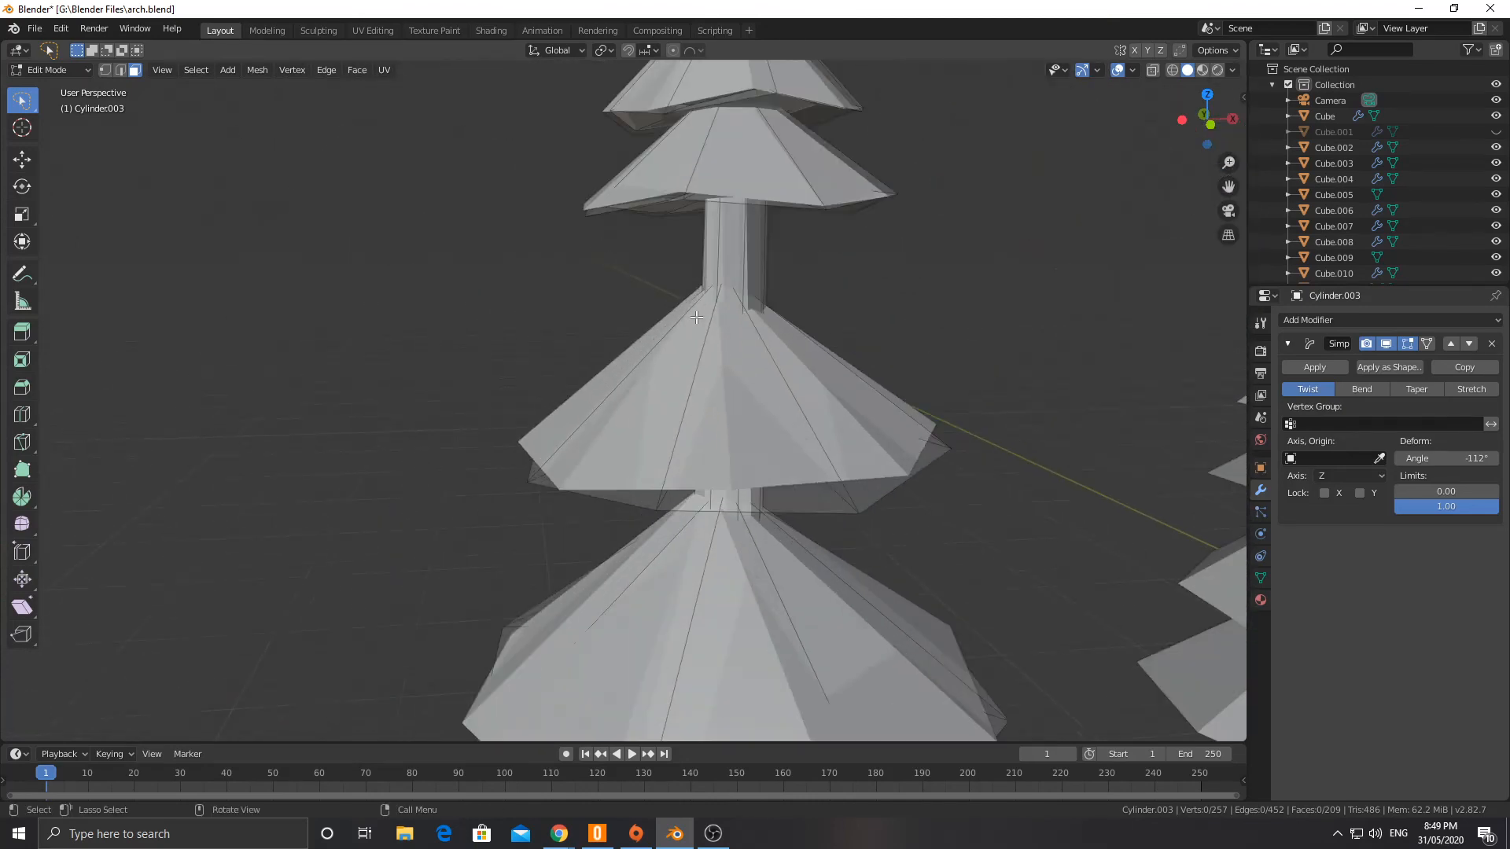
{"action": "middle_click_drag", "start_coordinate": [703, 279], "coordinate": [686, 306], "text": "shift"}
{"action": "key", "text": "ctrl+r"}
{"action": "scroll", "coordinate": [703, 296], "scroll_direction": "up", "scroll_amount": 1}
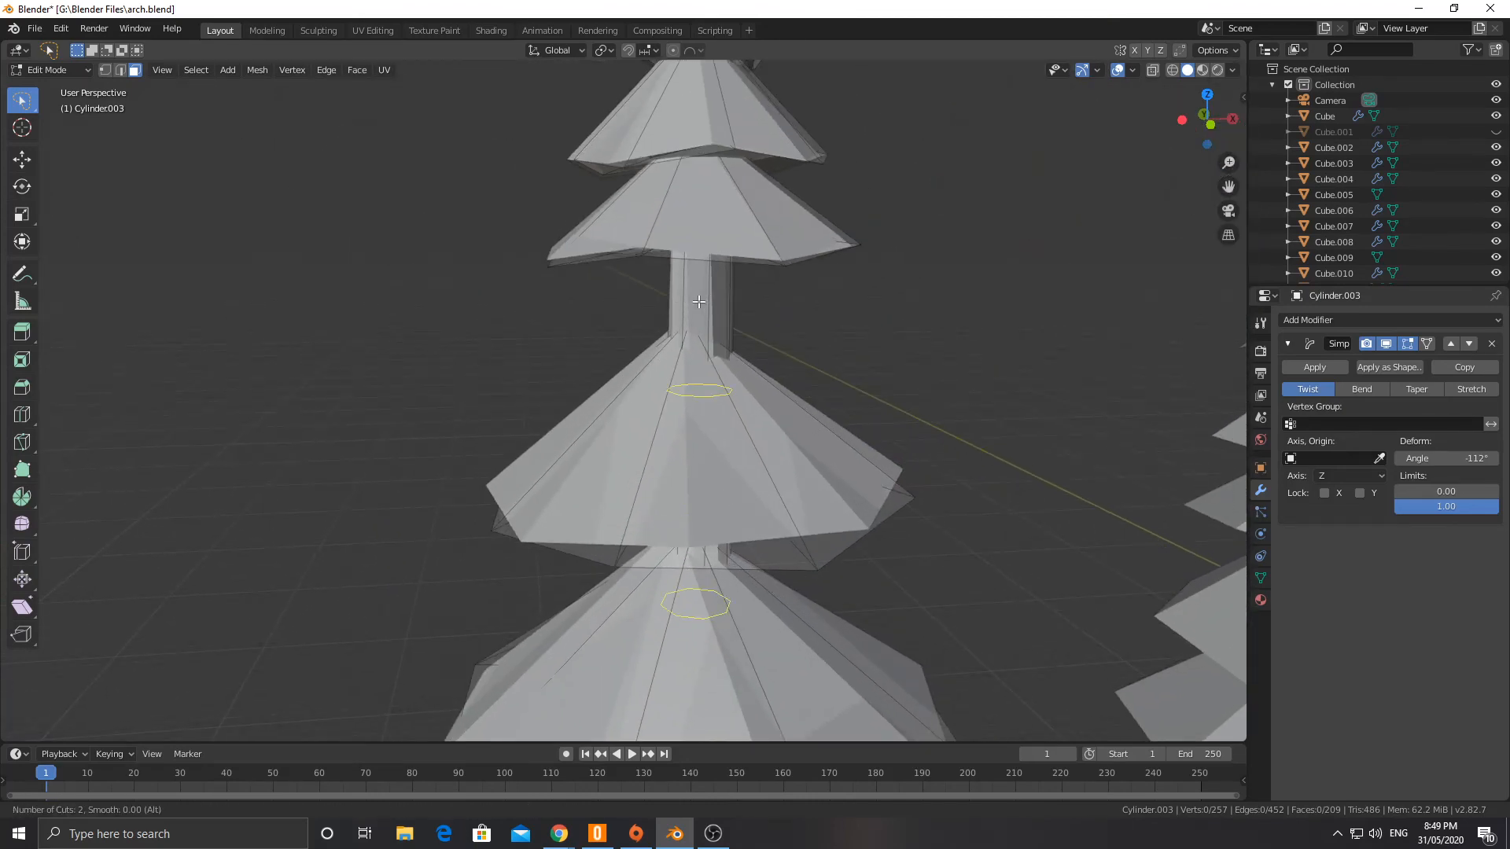
{"action": "key", "text": "Escape"}
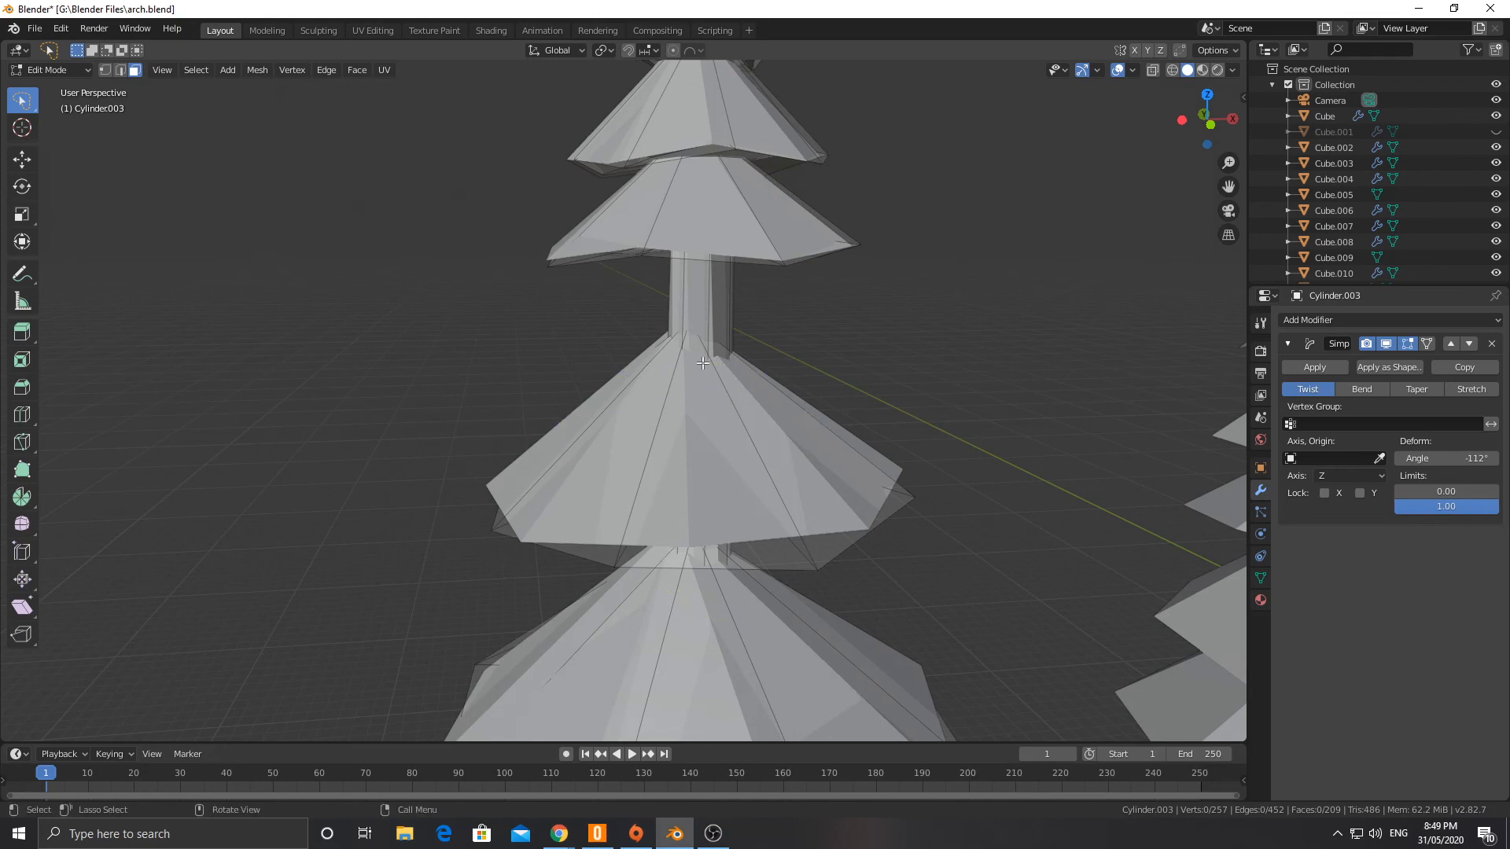
Step: Add one loop cut around the exposed upper trunk with a slide factor of -0.589, and remove the tree's Simple Deform modifier
{"action": "key", "text": "ctrl+r"}
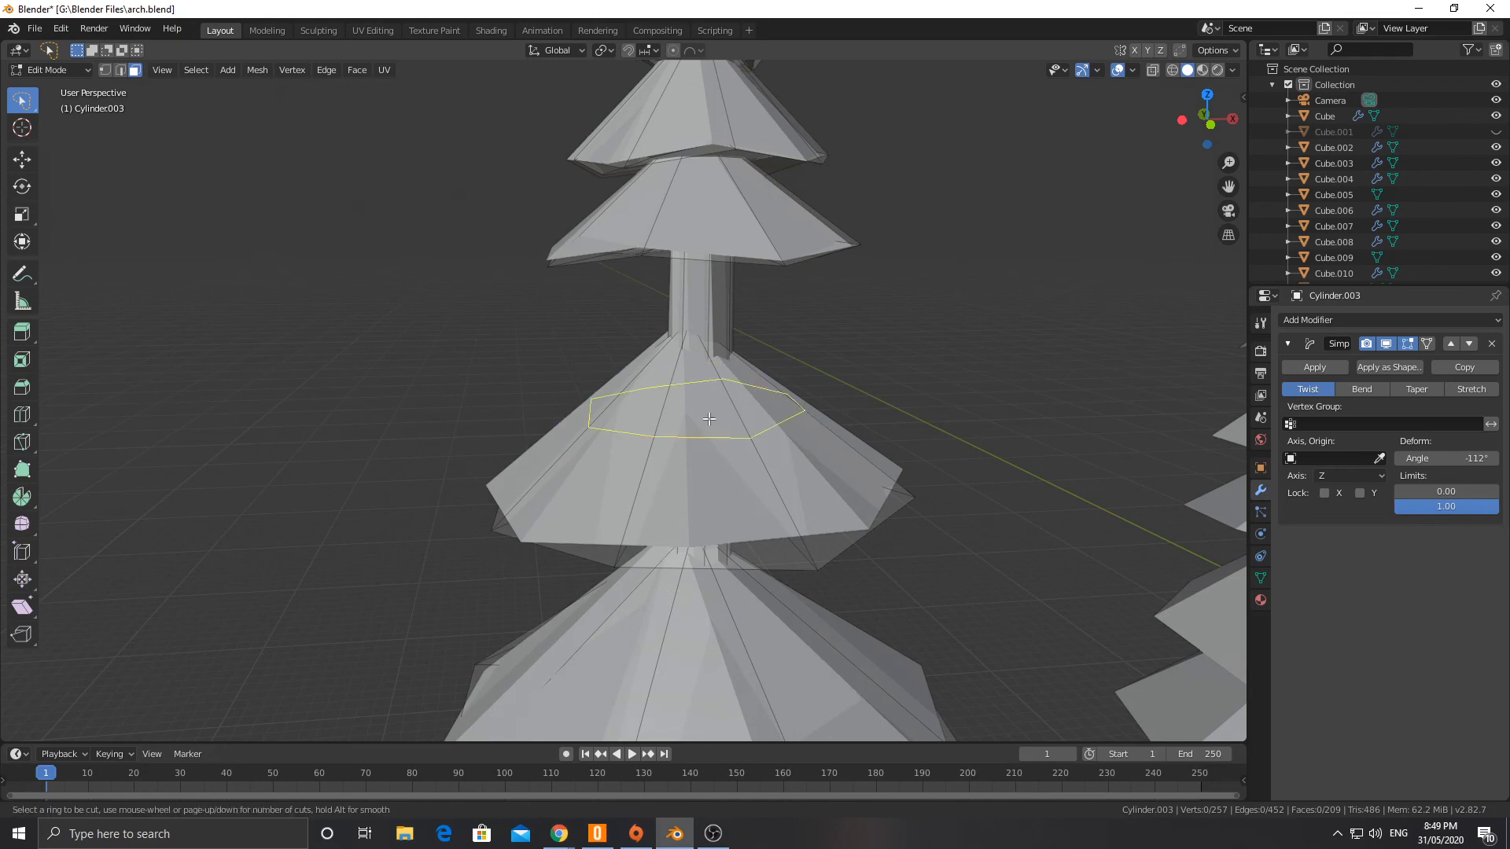
{"action": "left_click", "coordinate": [724, 314]}
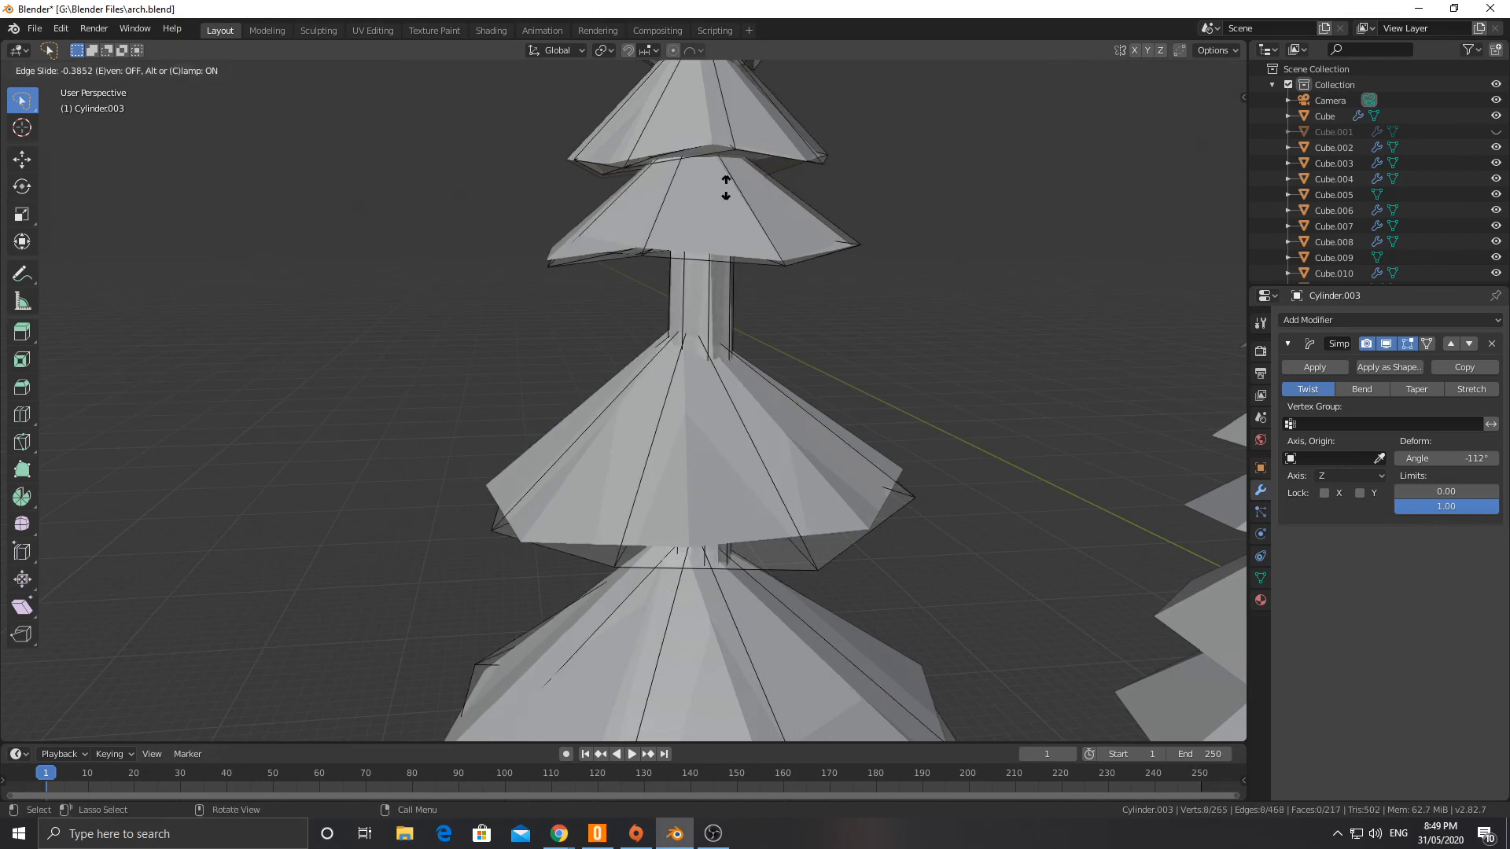
{"action": "left_click", "coordinate": [732, 125]}
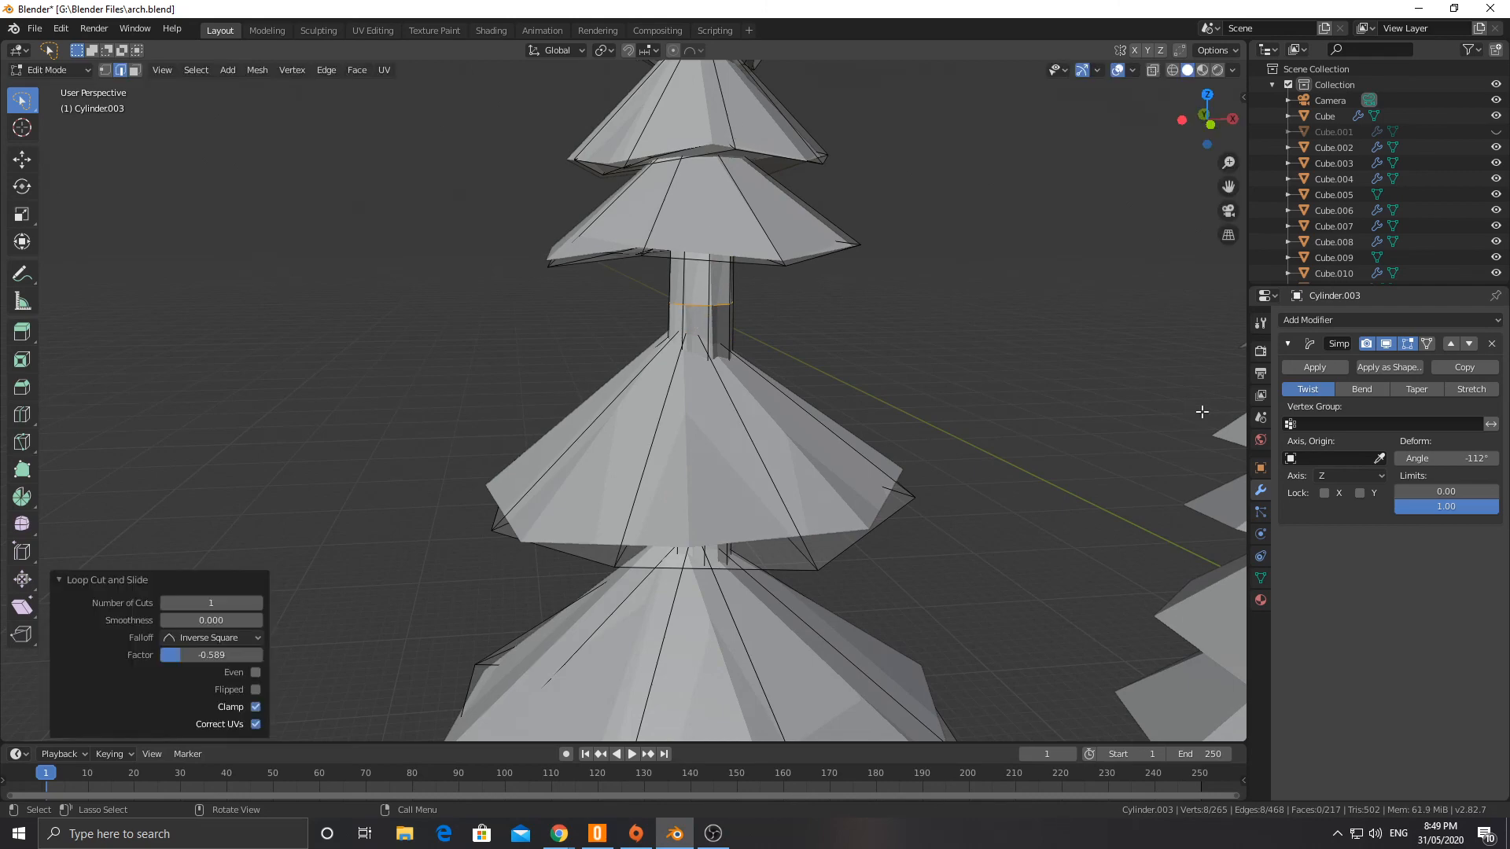
{"action": "left_click", "coordinate": [1492, 344]}
Step: Bevel one vertex of the new loop on the exposed upper trunk as a vertex-only bevel with a 0.32 m offset
{"action": "scroll", "coordinate": [712, 330], "scroll_direction": "up", "scroll_amount": 4}
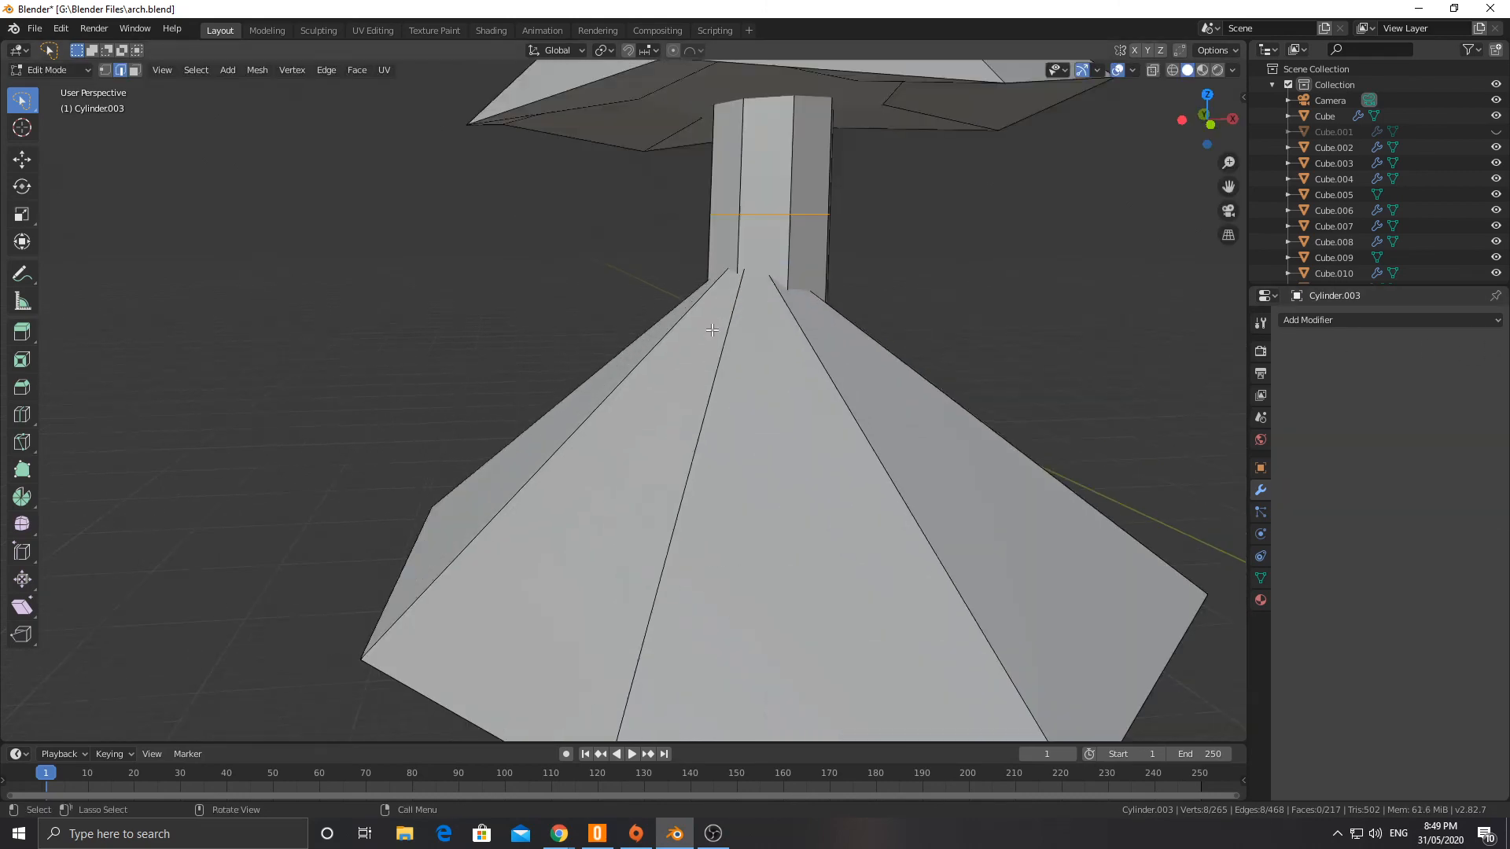
{"action": "left_click", "coordinate": [105, 70]}
{"action": "left_click", "coordinate": [791, 216]}
{"action": "key", "text": "ctrl+shift+b"}
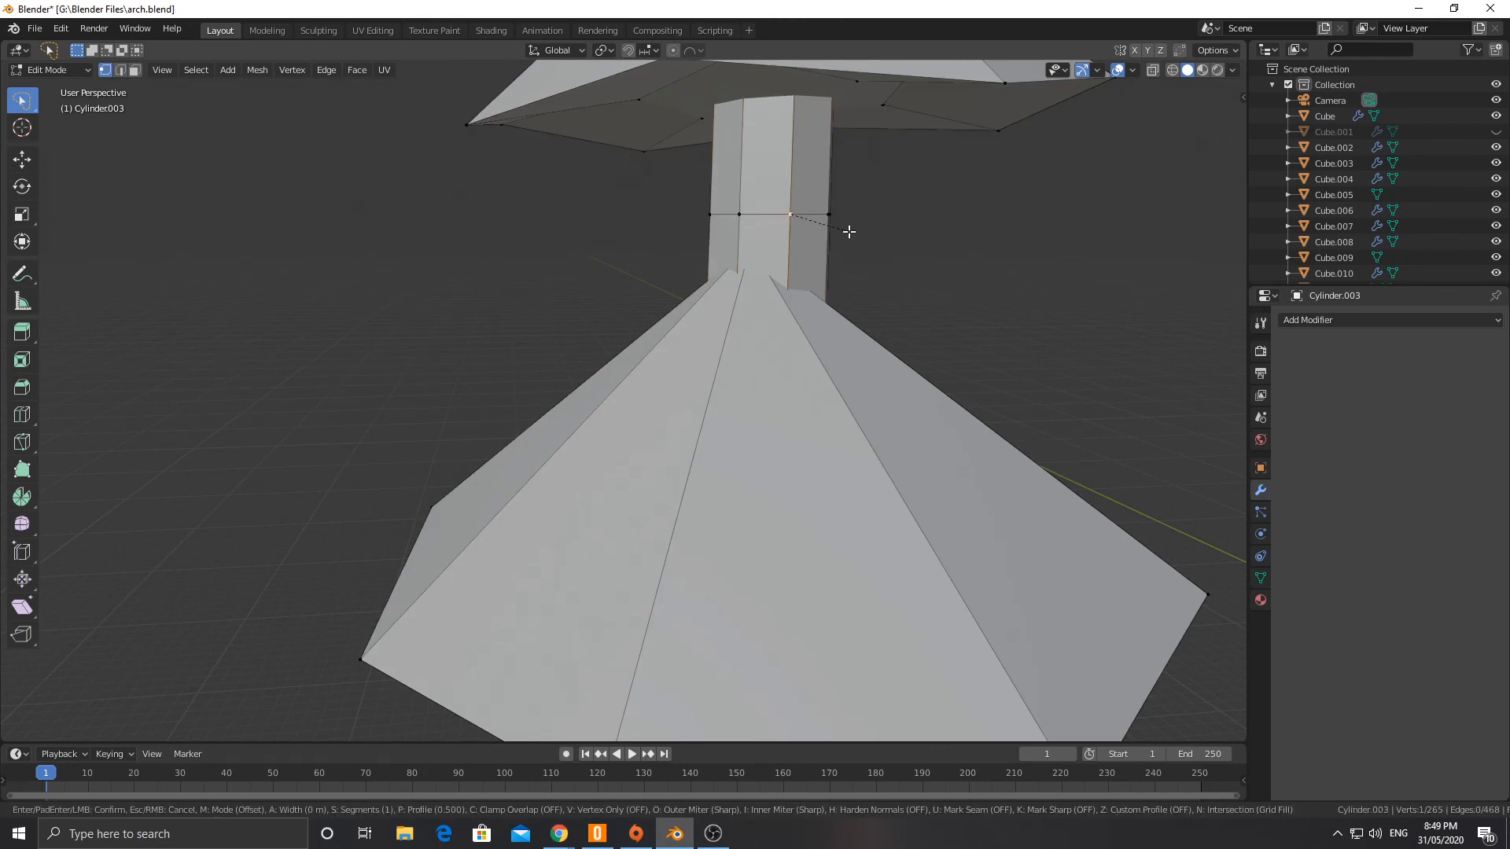
{"action": "left_click", "coordinate": [871, 242]}
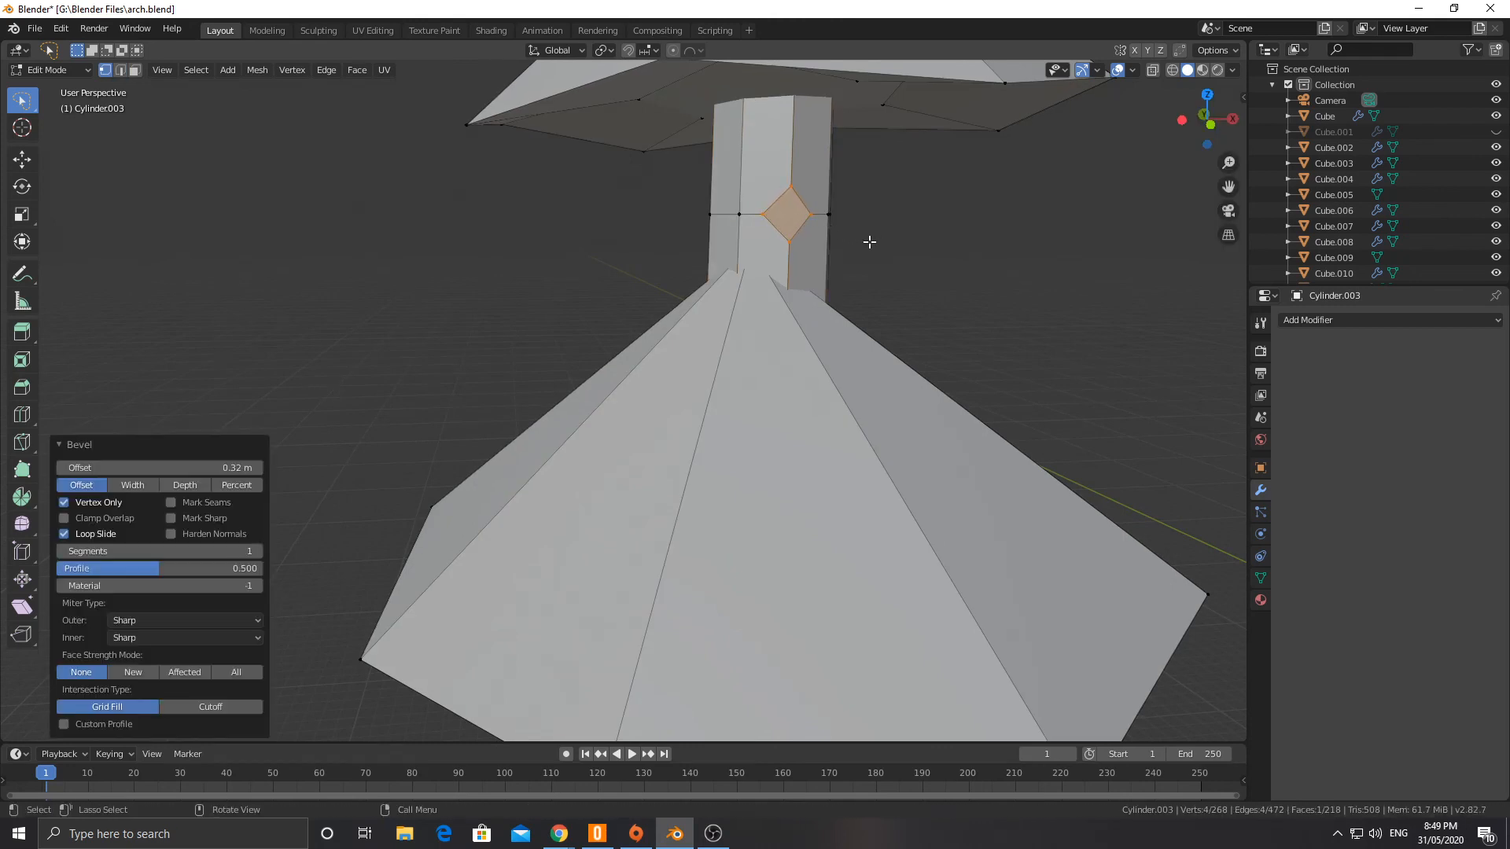
Step: Extrude the beveled diamond face outward into a branch, scale its tip to 0.450, and return to Object Mode
{"action": "scroll", "coordinate": [813, 241], "scroll_direction": "down", "scroll_amount": 4}
{"action": "middle_click_drag", "start_coordinate": [765, 291], "coordinate": [815, 288]}
{"action": "key", "text": "e"}
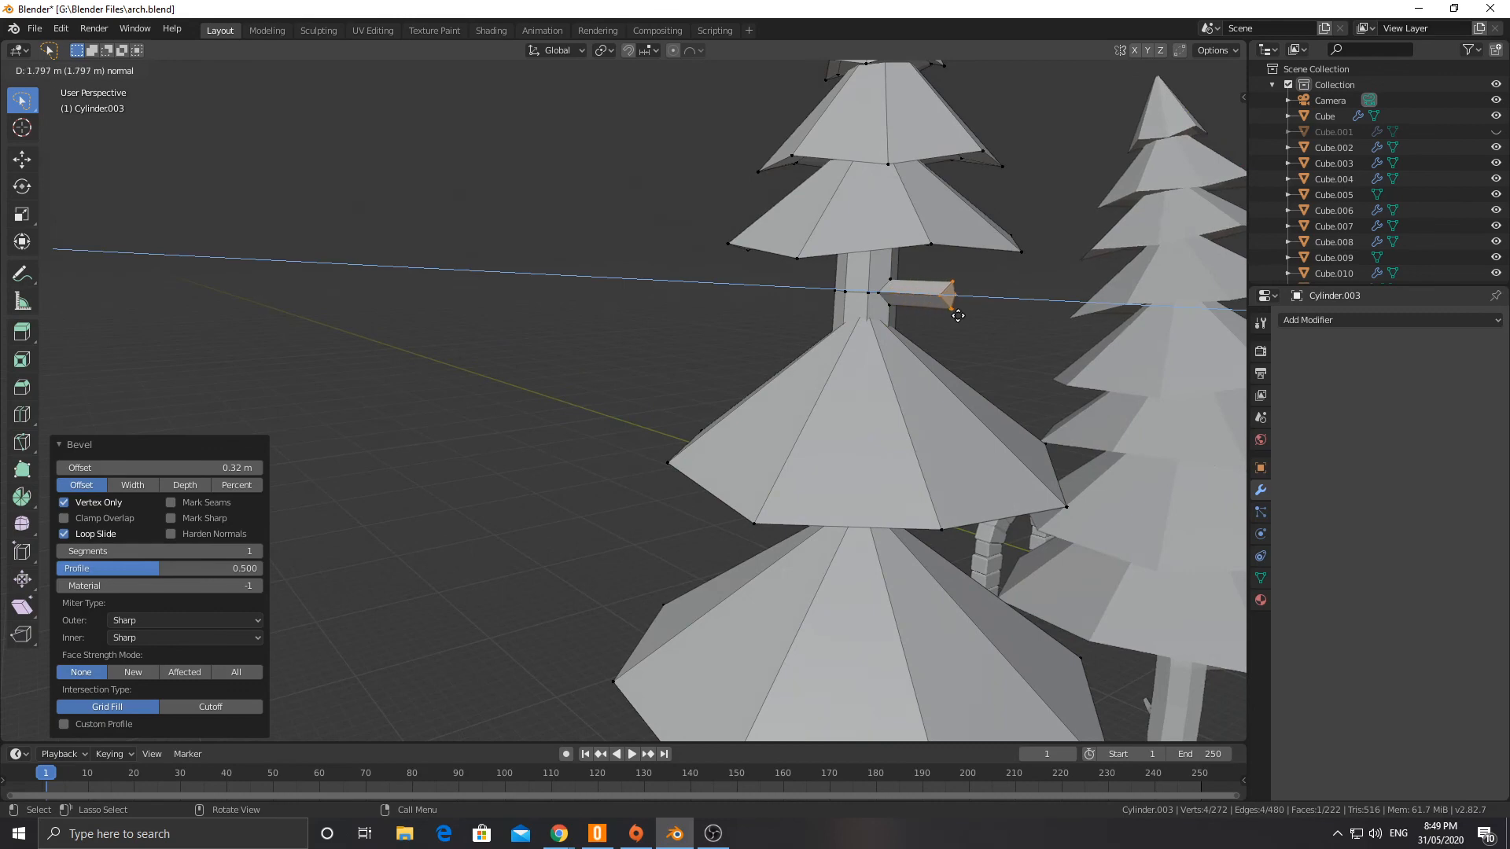
{"action": "left_click", "coordinate": [999, 319]}
{"action": "key", "text": "s"}
{"action": "left_click", "coordinate": [972, 305]}
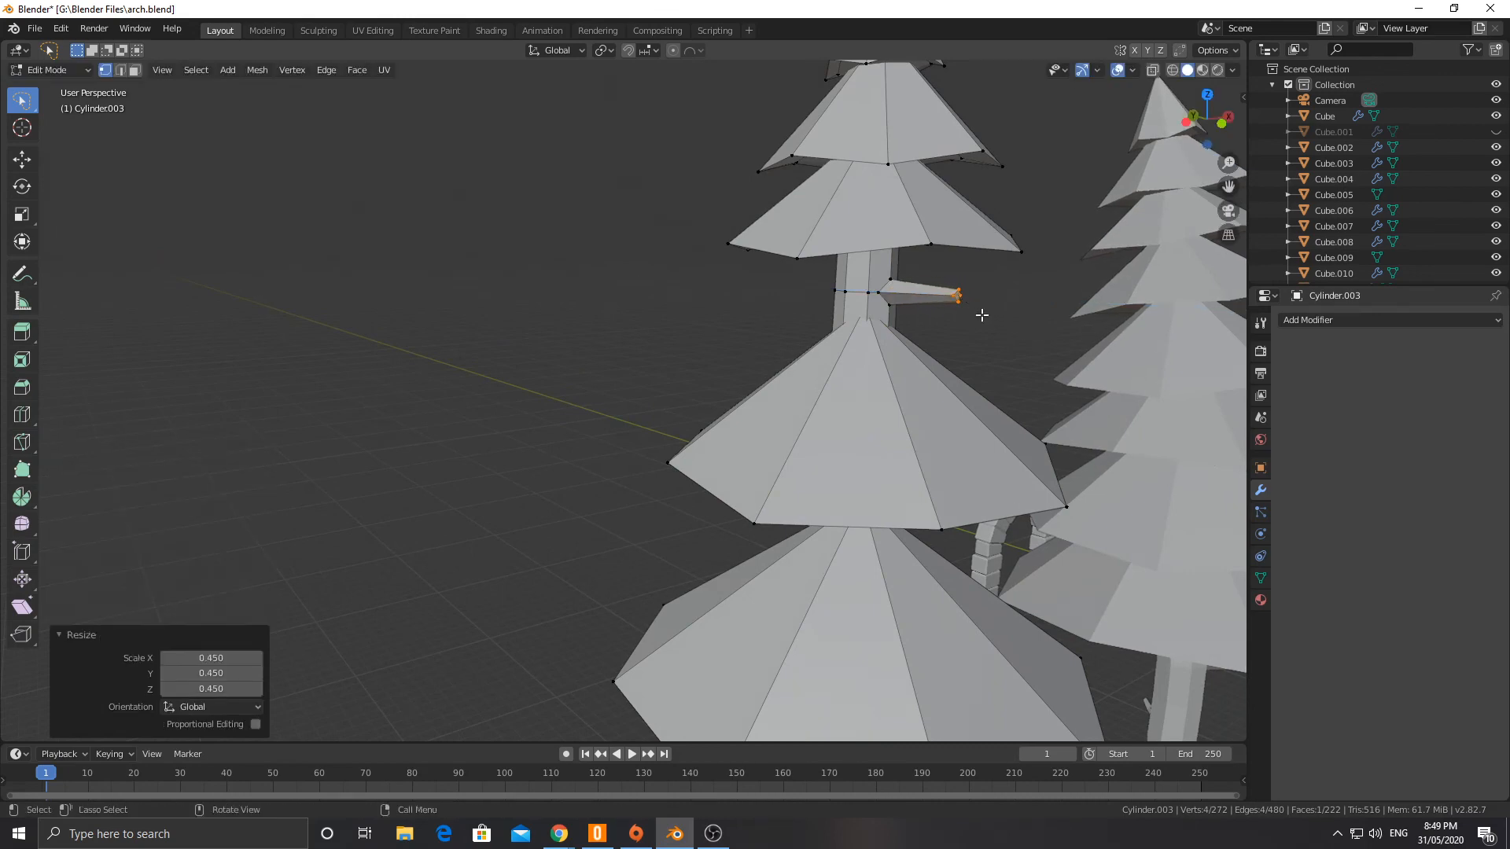
{"action": "scroll", "coordinate": [718, 313], "scroll_direction": "down", "scroll_amount": 2}
{"action": "mouse_move", "coordinate": [718, 313]}
{"action": "middle_mouse_down"}
{"action": "mouse_move", "coordinate": [846, 313]}
{"action": "mouse_move", "coordinate": [700, 309]}
{"action": "middle_mouse_up"}
{"action": "scroll", "coordinate": [753, 352], "scroll_direction": "down", "scroll_amount": 3}
{"action": "left_click", "coordinate": [856, 613]}
{"action": "key", "text": "Tab"}
Step: Add a Simple Deform modifier to the tree with the removed cones and set its mode to Bend
{"action": "scroll", "coordinate": [808, 466], "scroll_direction": "down", "scroll_amount": 3}
{"action": "middle_click_drag", "start_coordinate": [808, 466], "coordinate": [777, 439]}
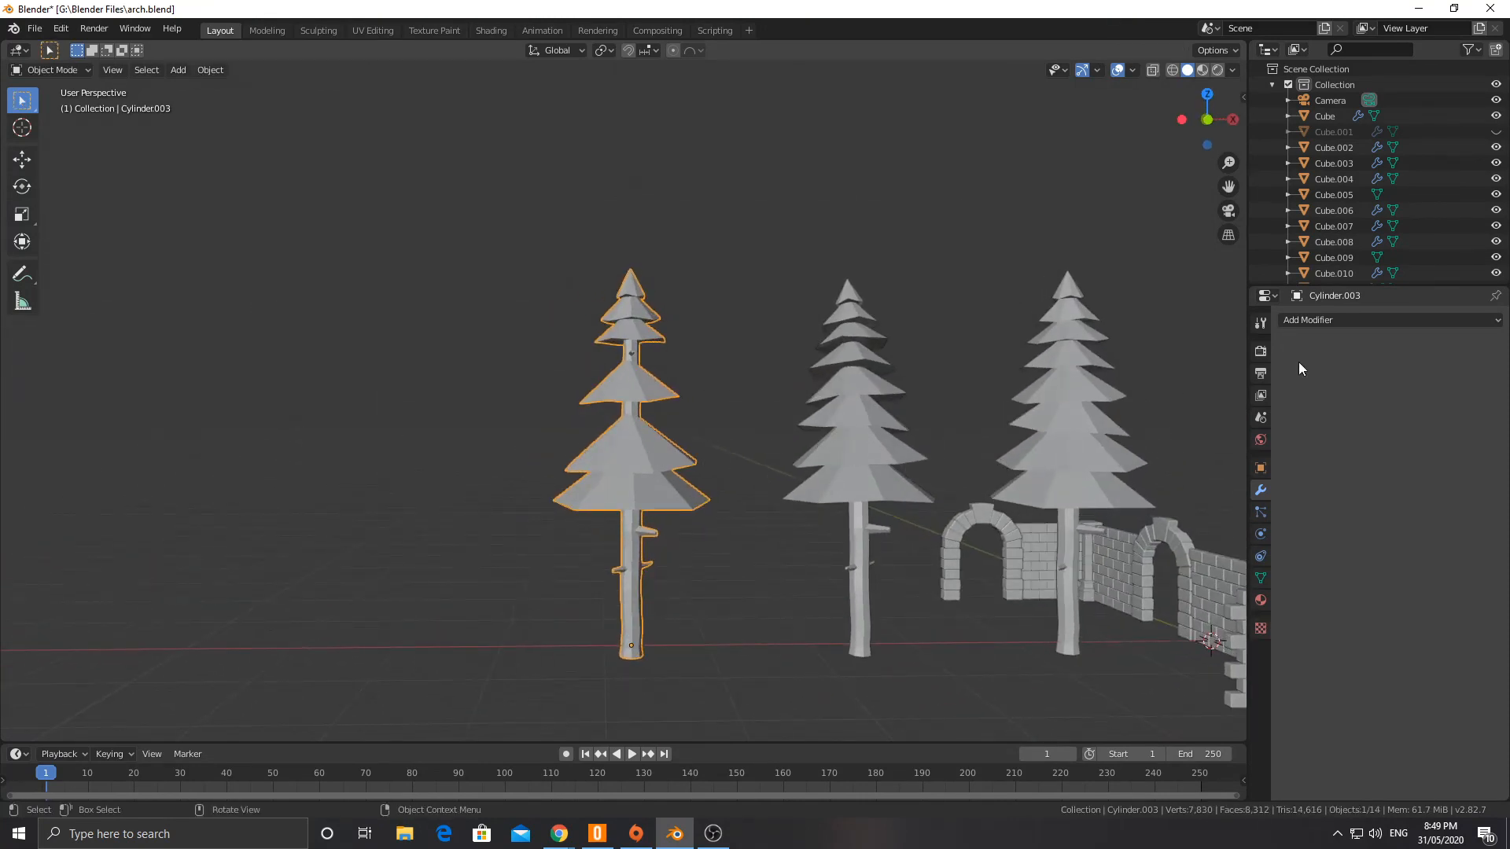
{"action": "left_click", "coordinate": [1368, 321]}
{"action": "left_click", "coordinate": [1325, 511]}
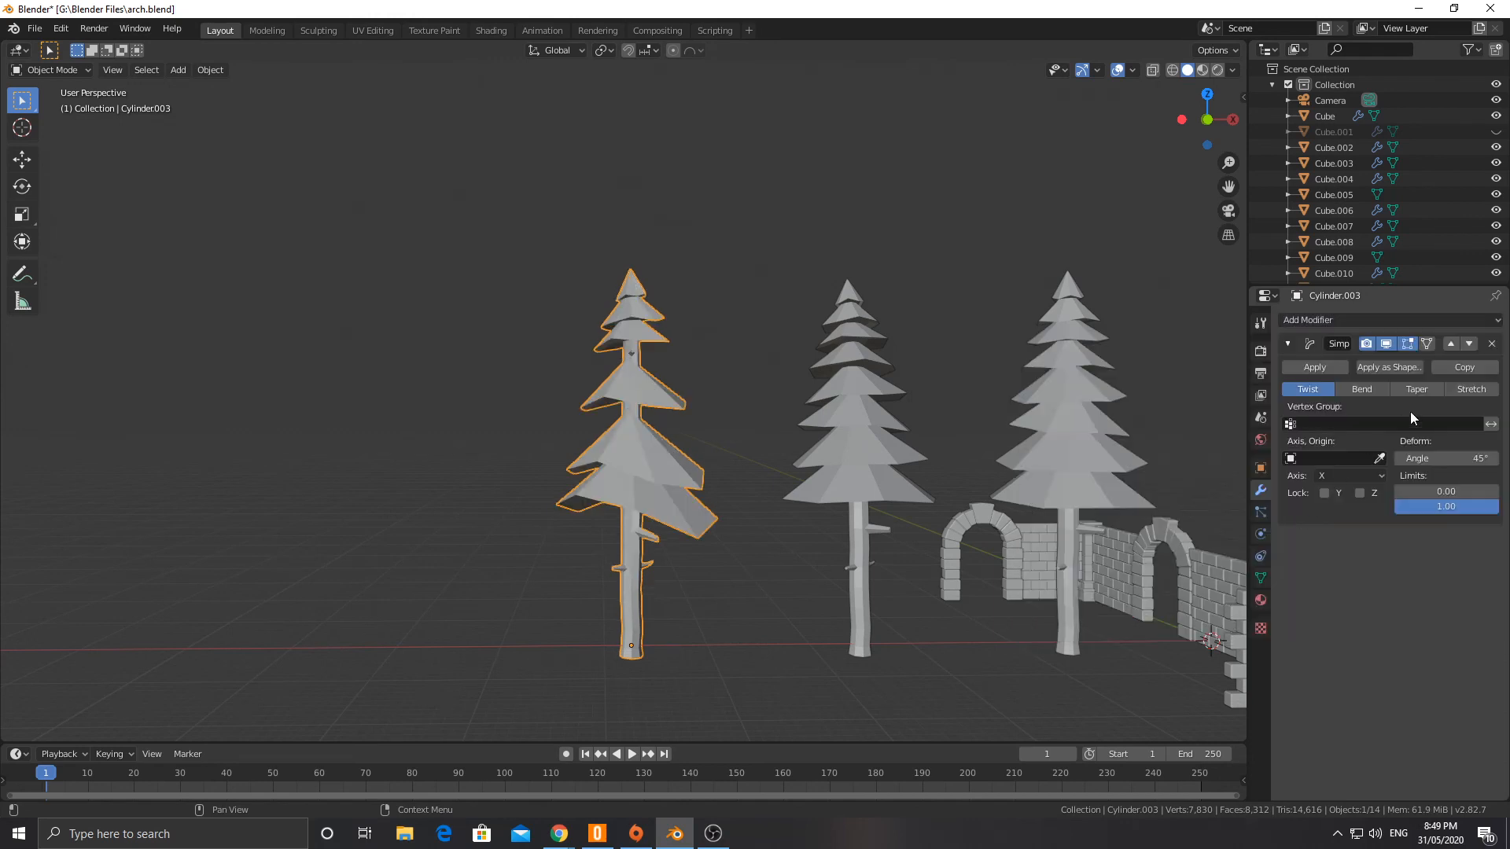
{"action": "left_click", "coordinate": [1363, 390]}
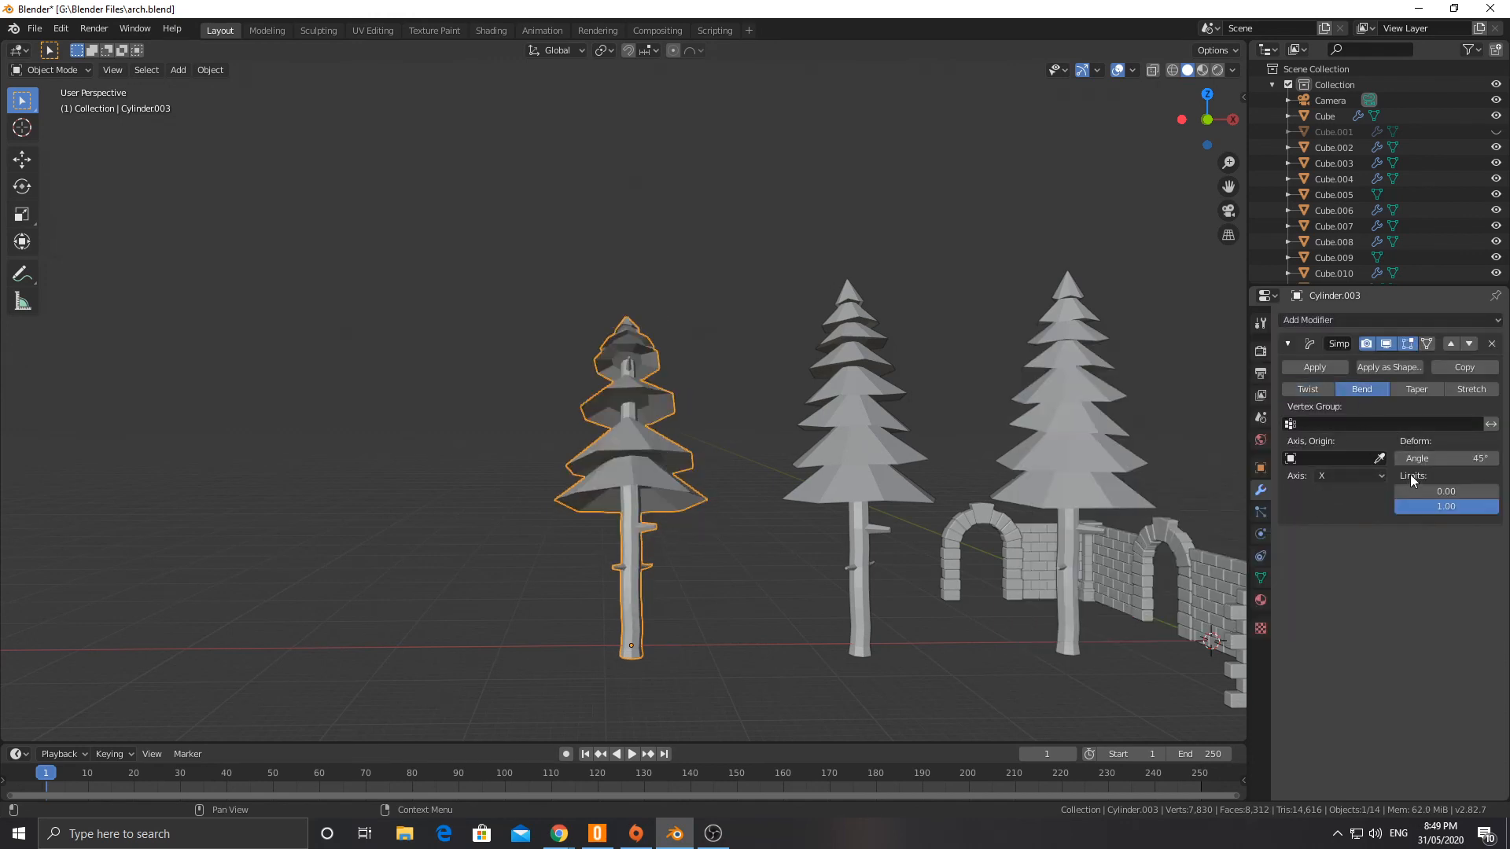
Step: Set the bend axis to Y and the bend angle to -5.3°, then deselect the tree
{"action": "left_click_drag", "start_coordinate": [1445, 458], "coordinate": [1396, 459]}
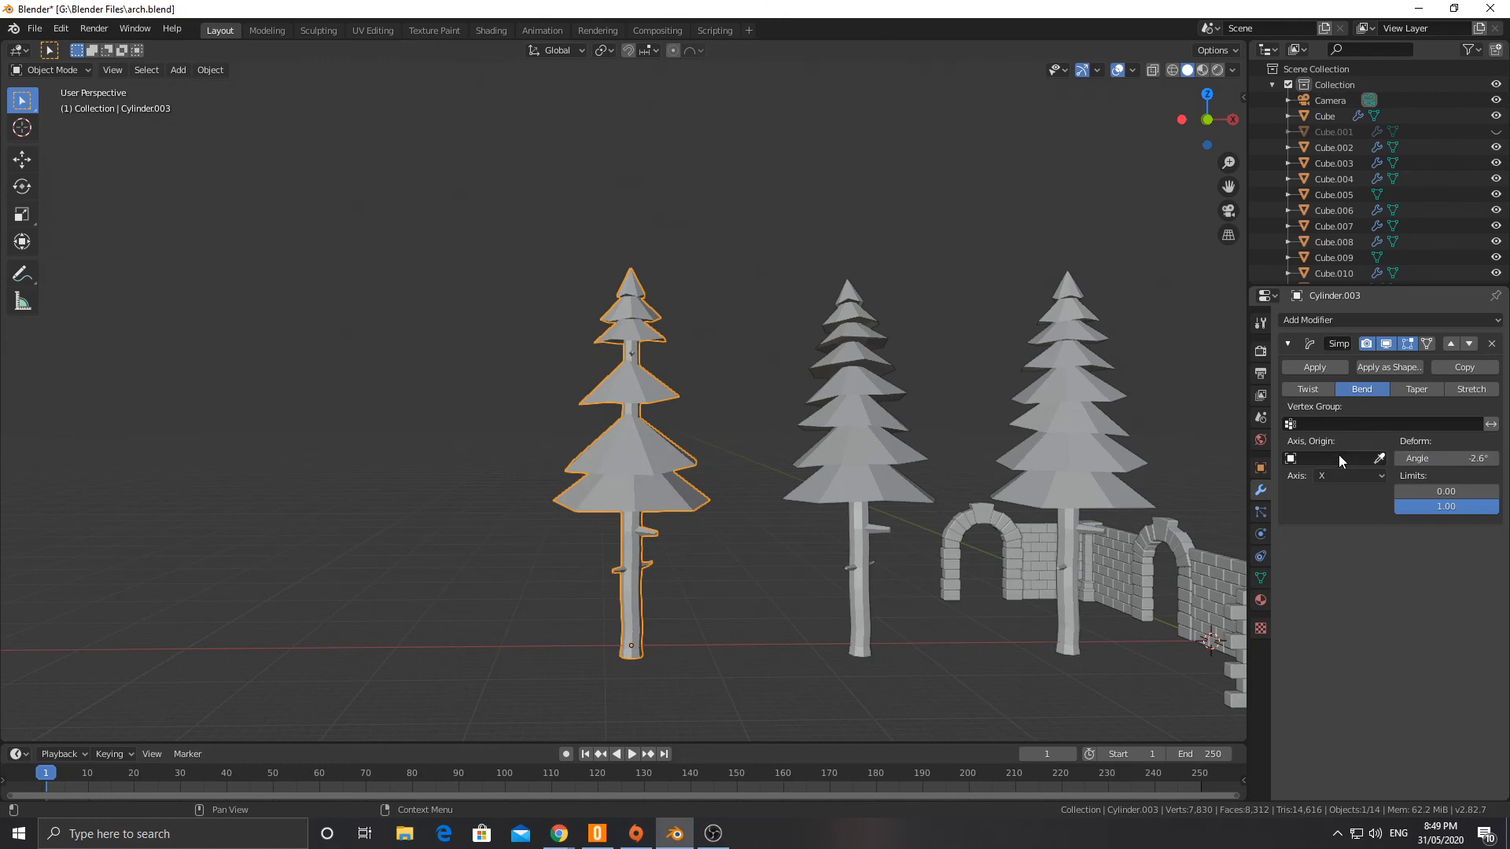
{"action": "left_click", "coordinate": [1366, 476]}
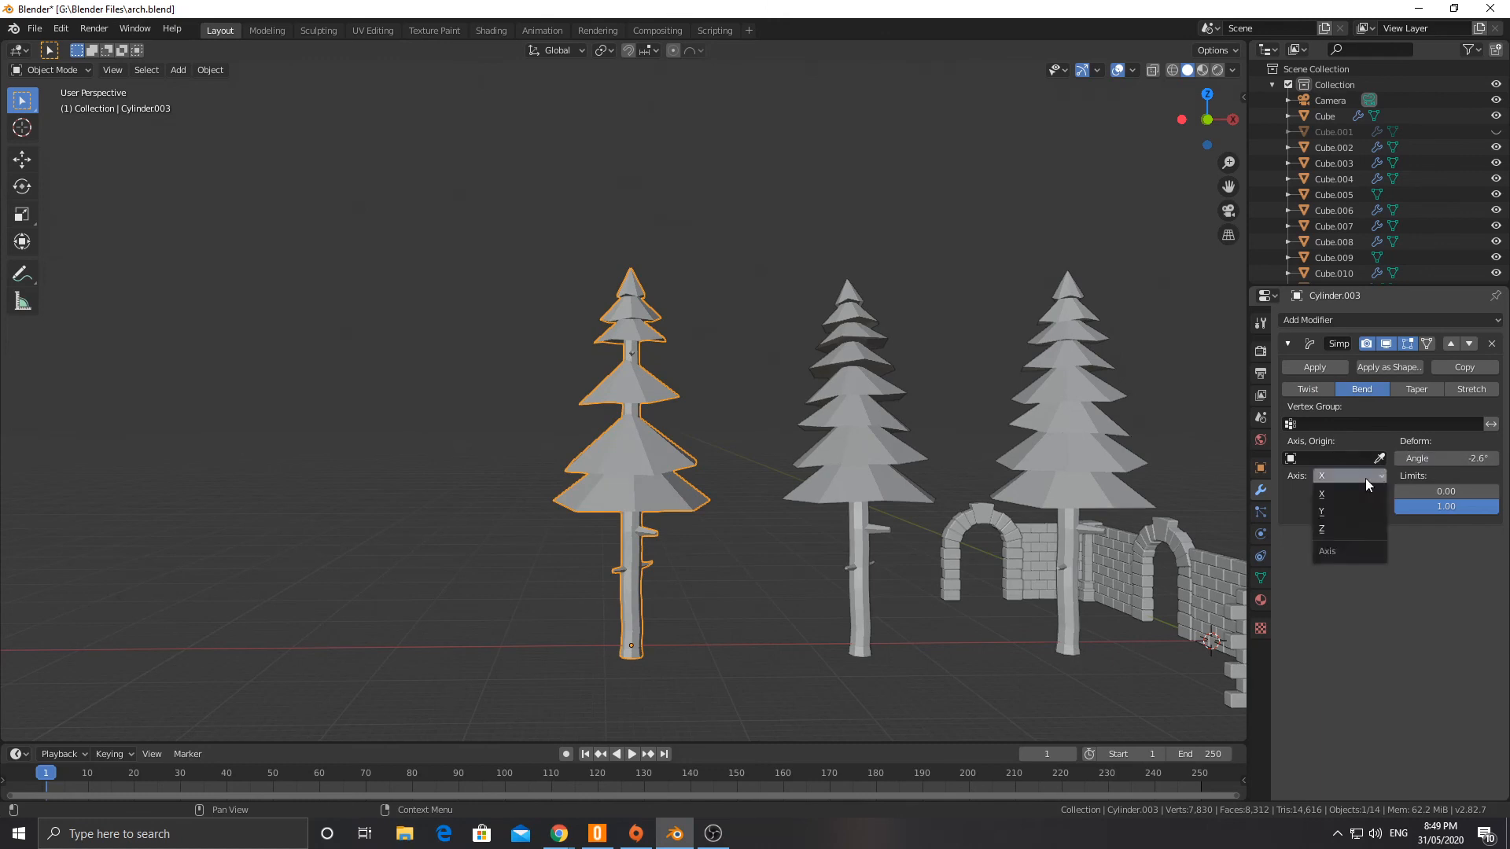
{"action": "left_click", "coordinate": [1334, 511]}
{"action": "mouse_move", "coordinate": [1446, 458]}
{"action": "left_mouse_down"}
{"action": "mouse_move", "coordinate": [1473, 459]}
{"action": "mouse_move", "coordinate": [1450, 459]}
{"action": "left_mouse_up"}
{"action": "left_click", "coordinate": [767, 652]}
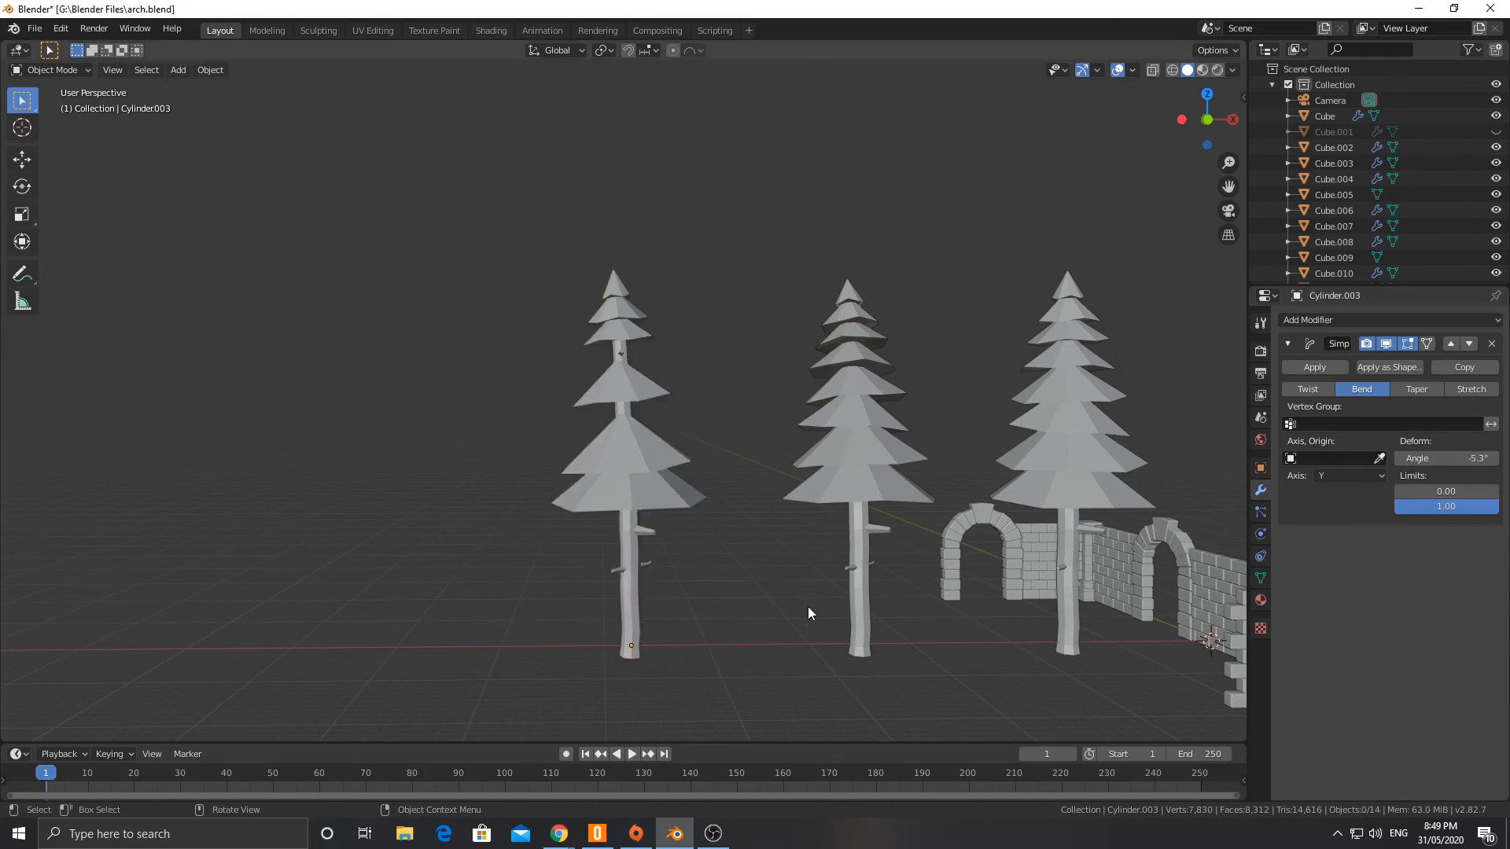
Step: Examine the three pine tree variants beside the stone arches from several angles and distances
{"action": "scroll", "coordinate": [810, 599], "scroll_direction": "down", "scroll_amount": 3}
{"action": "middle_click_drag", "start_coordinate": [831, 513], "coordinate": [766, 538]}
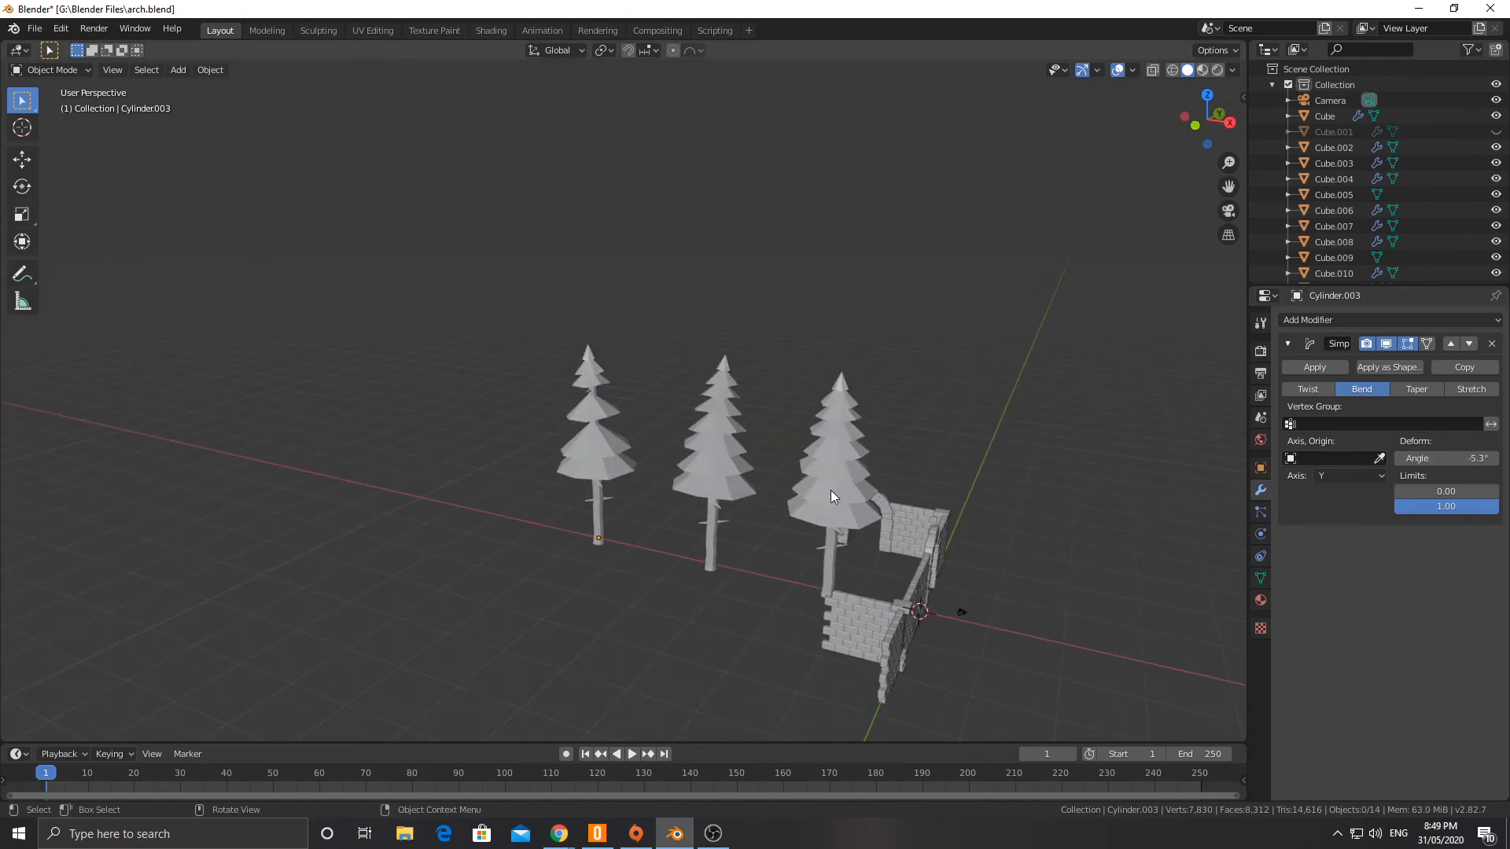
{"action": "middle_click_drag", "start_coordinate": [728, 432], "coordinate": [630, 443]}
{"action": "scroll", "coordinate": [712, 438], "scroll_direction": "up", "scroll_amount": 3}
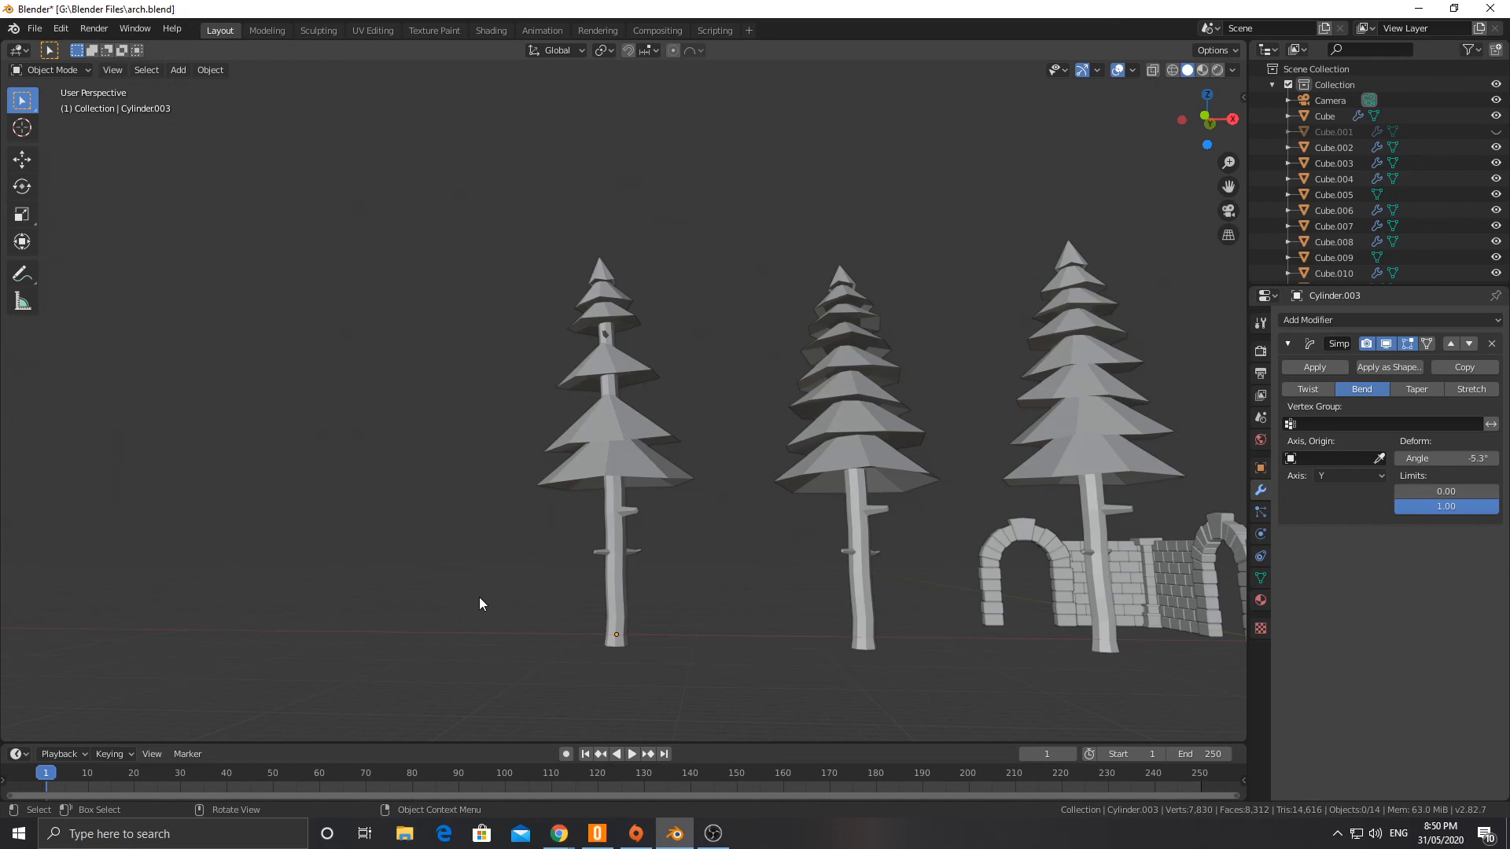
{"action": "scroll", "coordinate": [452, 409], "scroll_direction": "down", "scroll_amount": 3}
{"action": "middle_click_drag", "start_coordinate": [448, 391], "coordinate": [557, 486]}
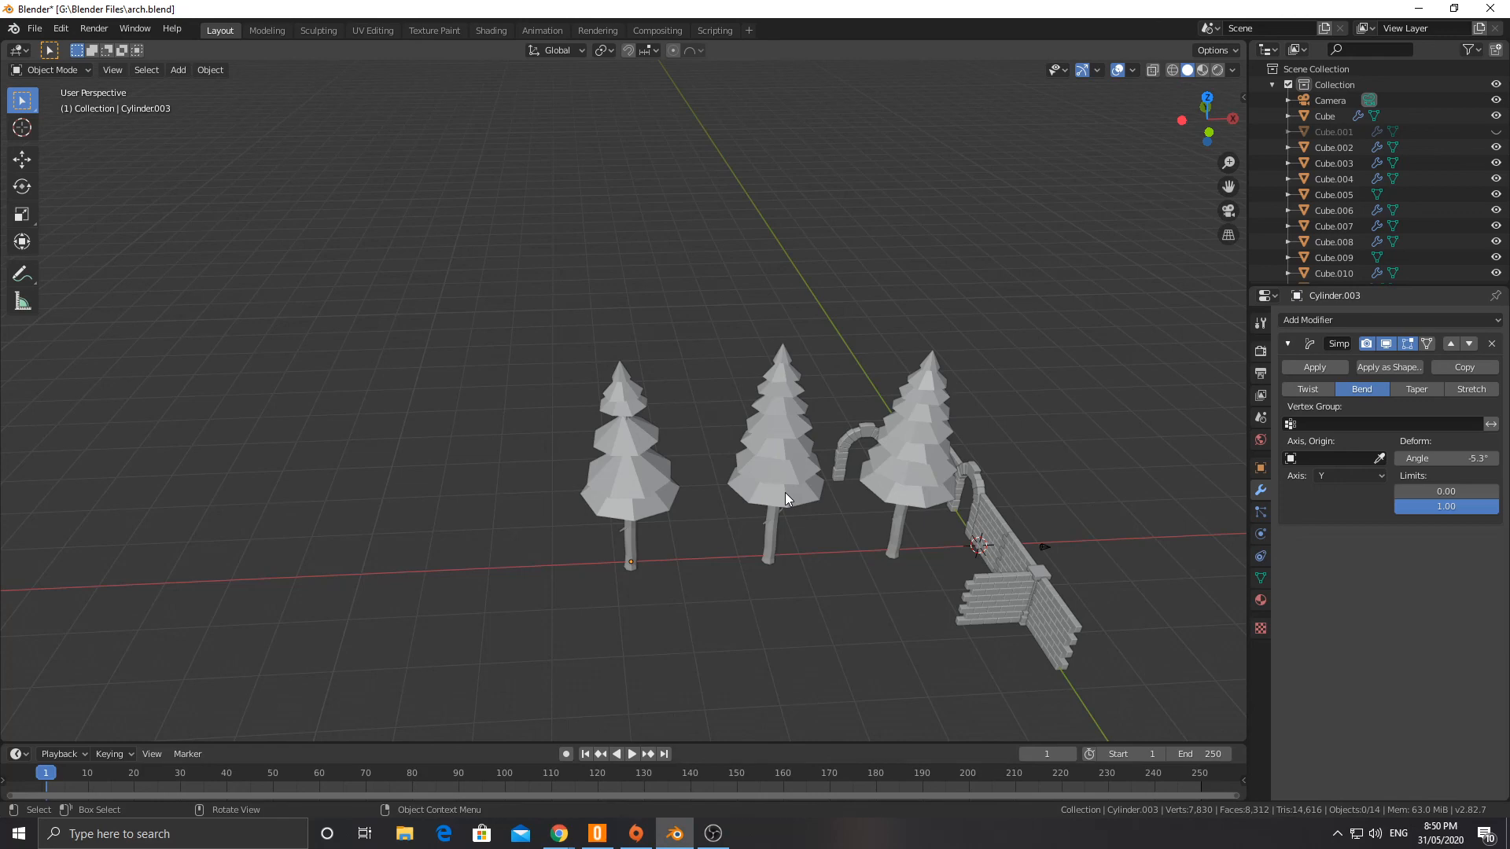
Step: Save the scene to the existing arch.blend file
{"action": "left_click", "coordinate": [34, 29]}
{"action": "left_click", "coordinate": [48, 133]}
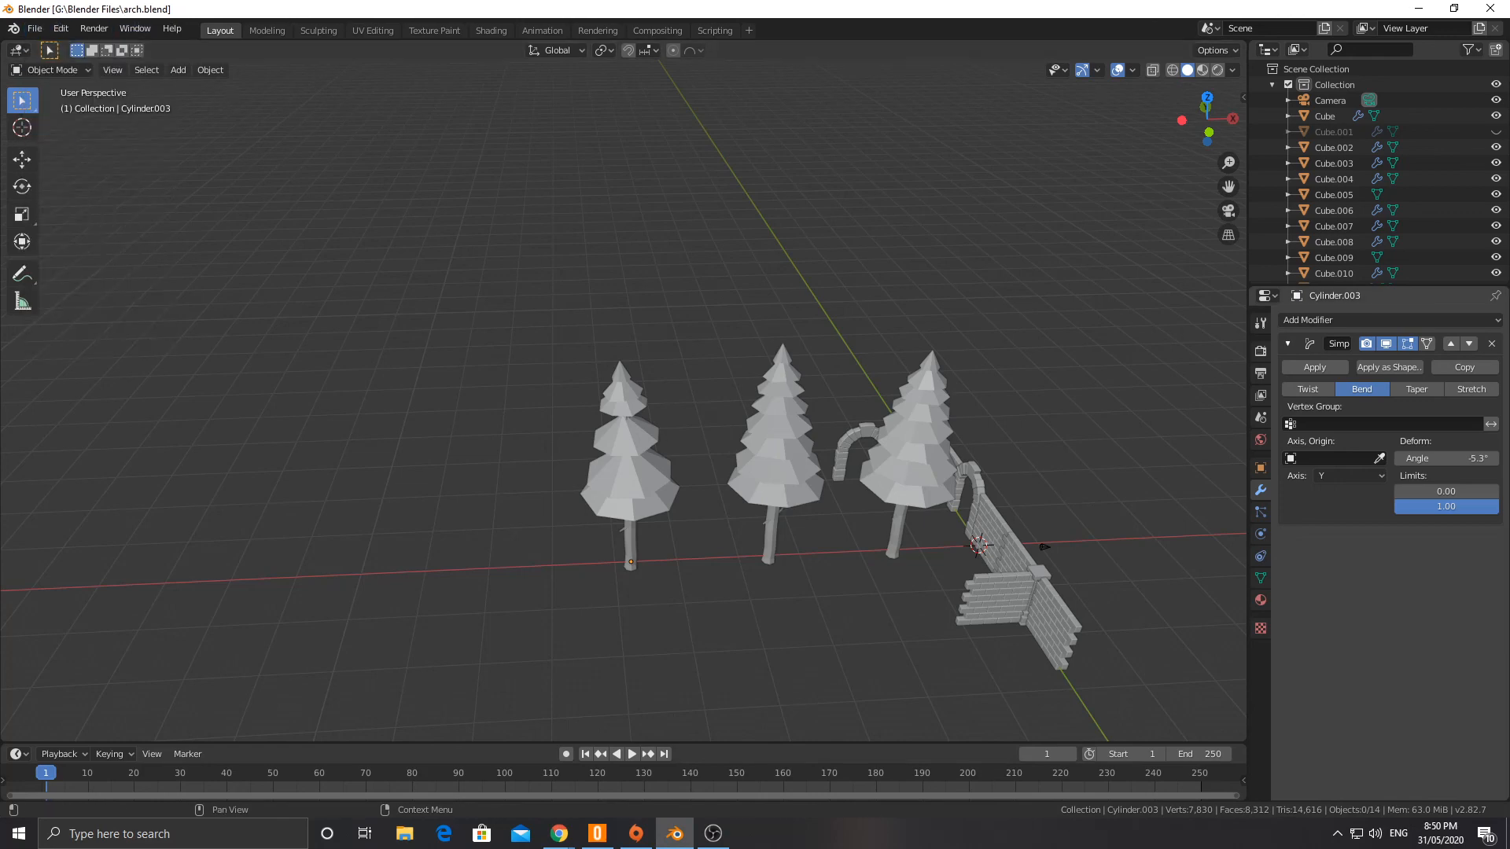